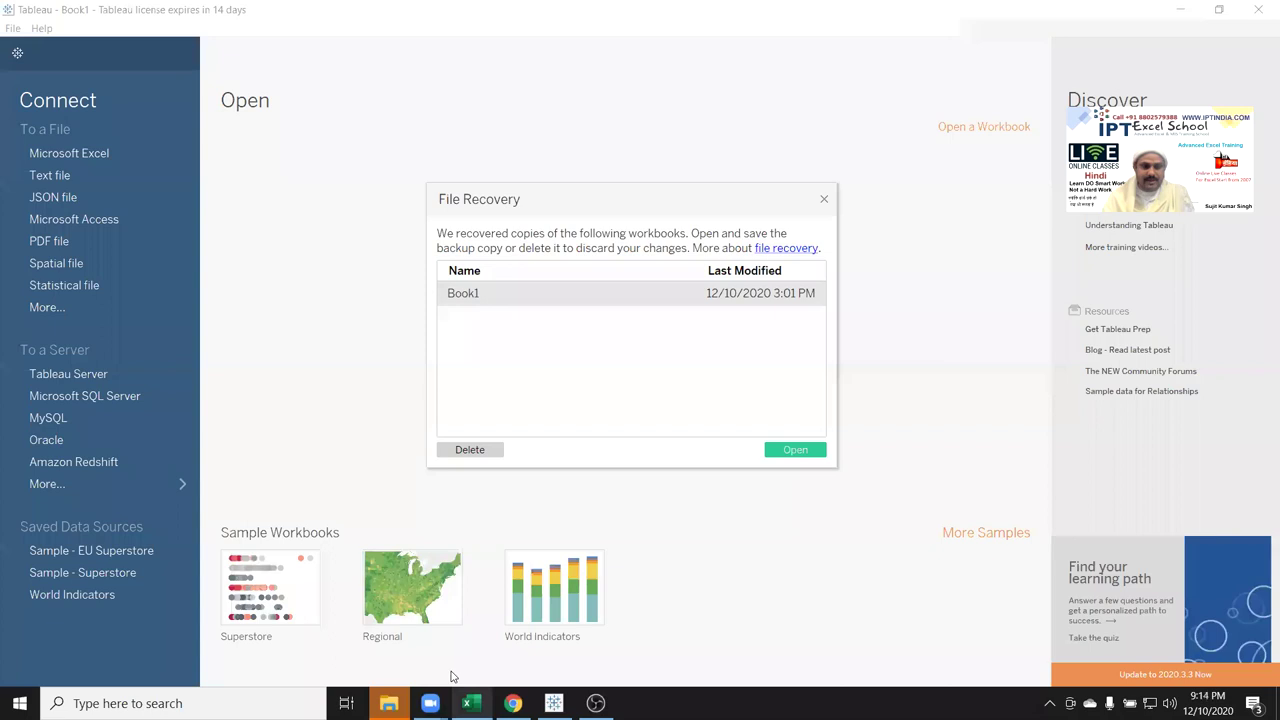
- Leave the Name slicer and minimize the Sales_Data workbook
left_click(470, 703)
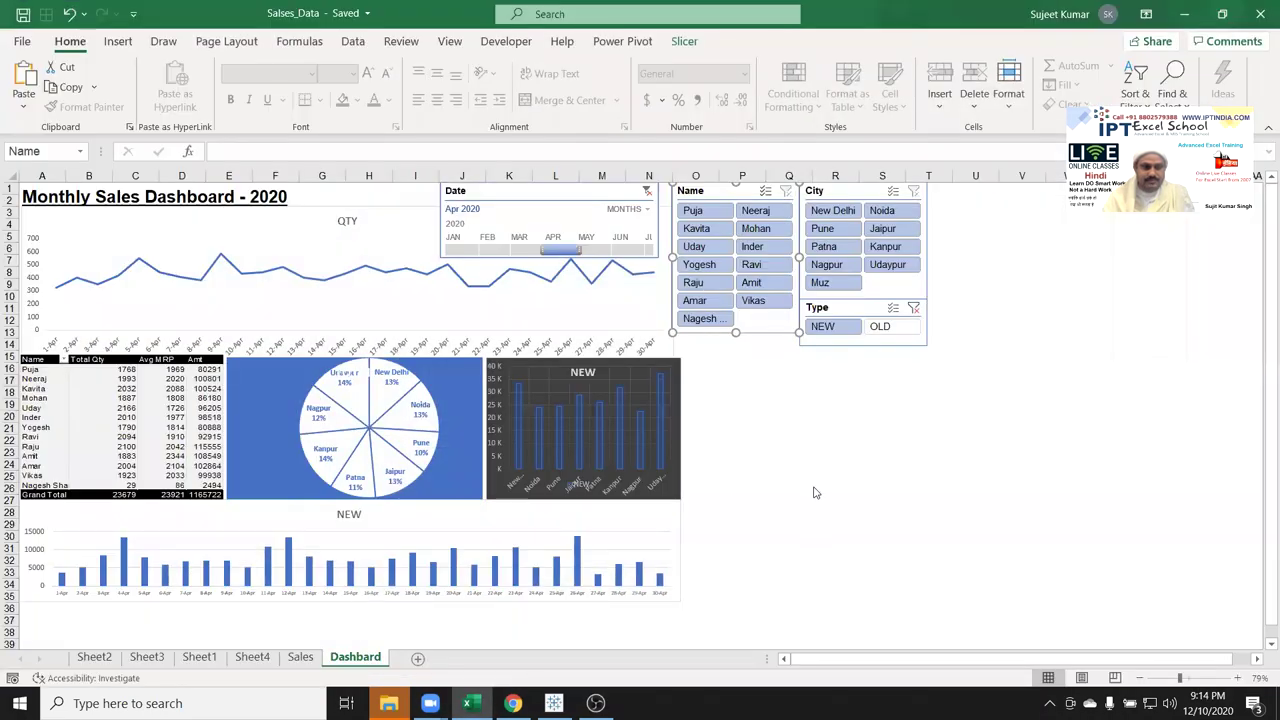
key("Escape")
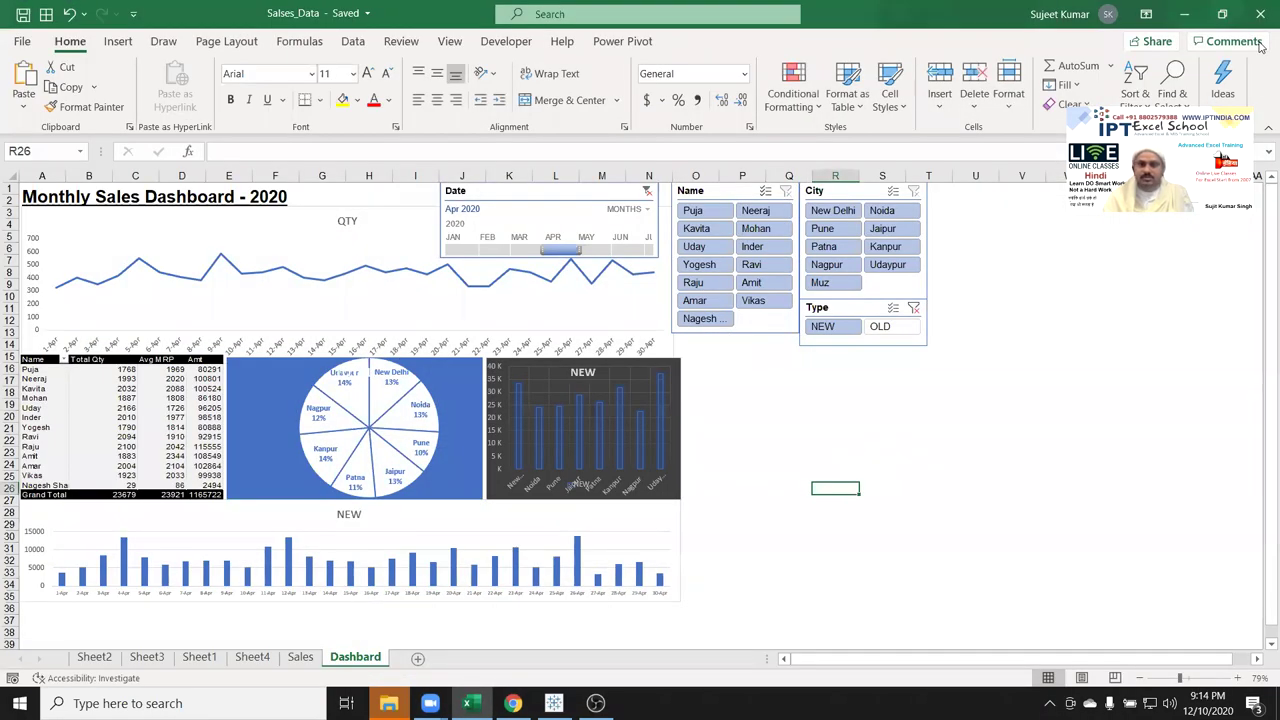
left_click(467, 703)
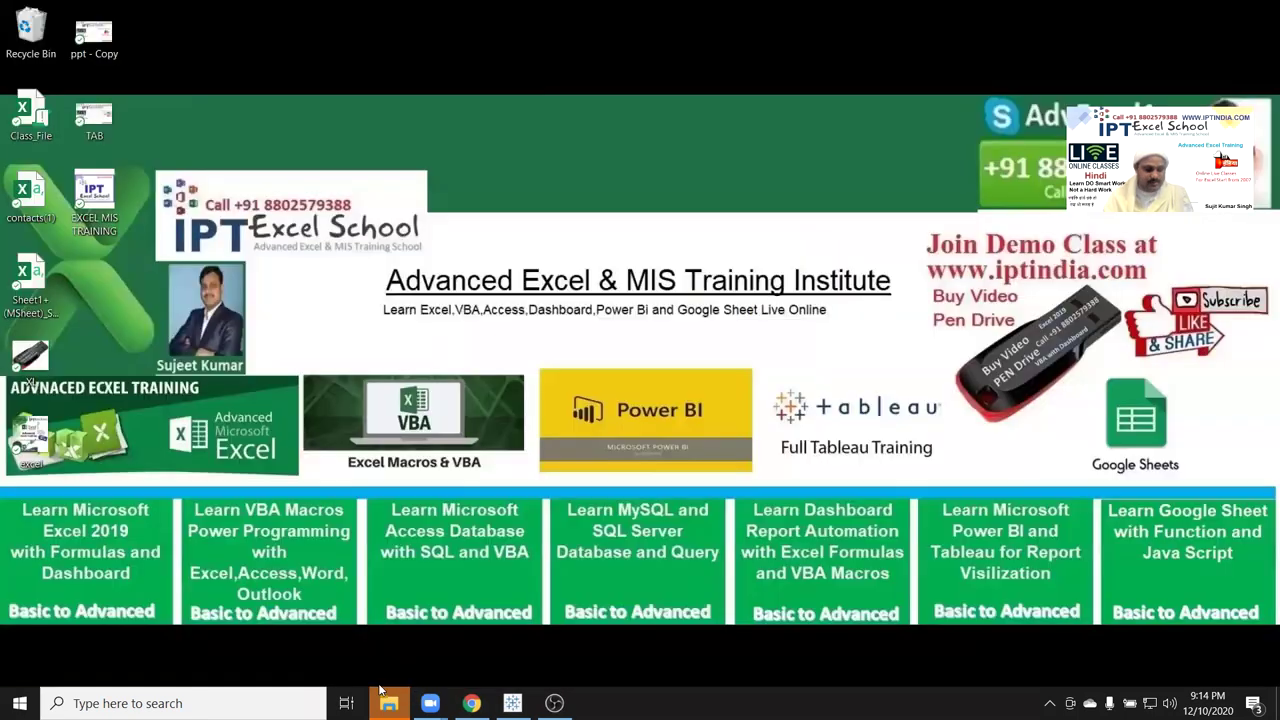
- Launch Excel from Windows search and maximize its start window
key("super")
type("exce")
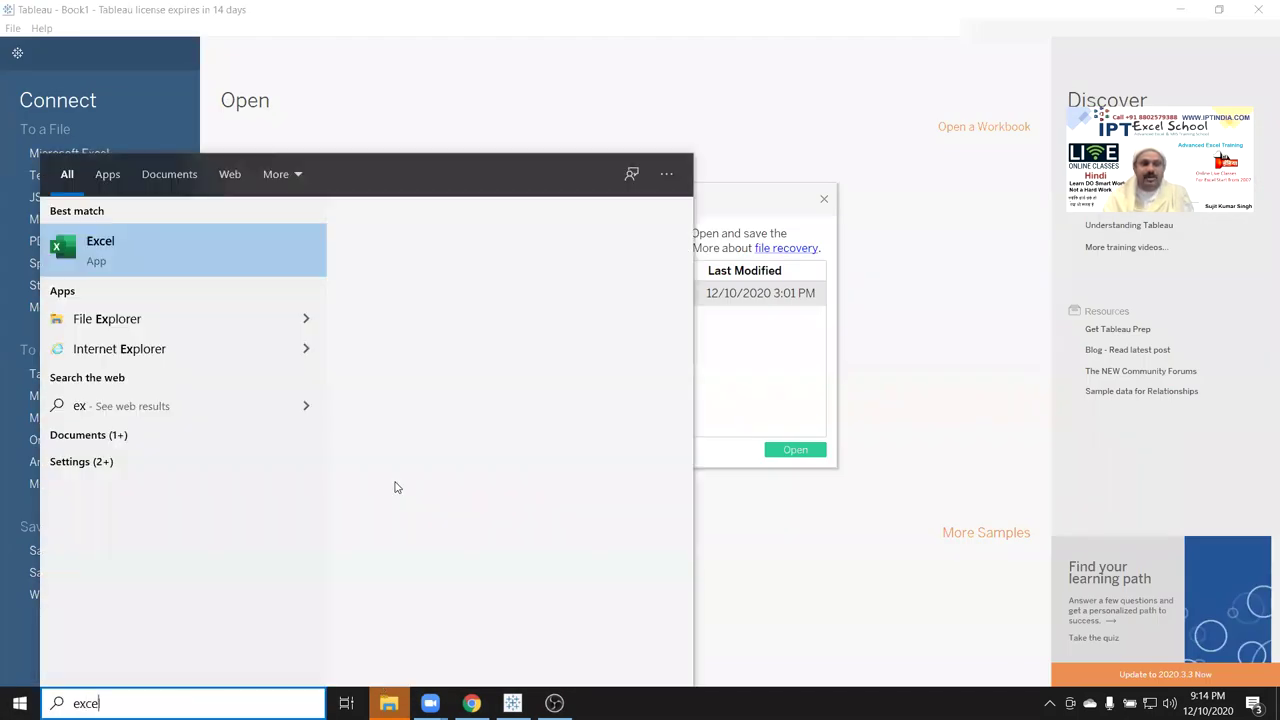
type("l")
left_click(522, 257)
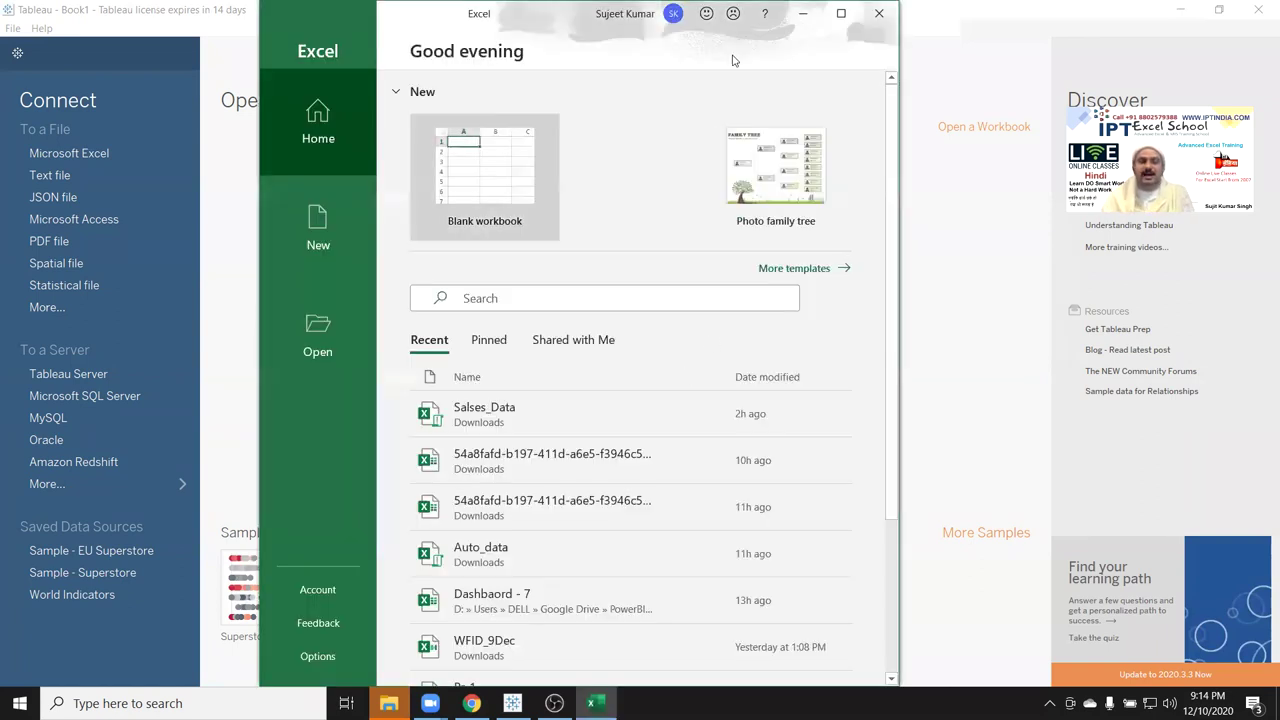
left_click(843, 15)
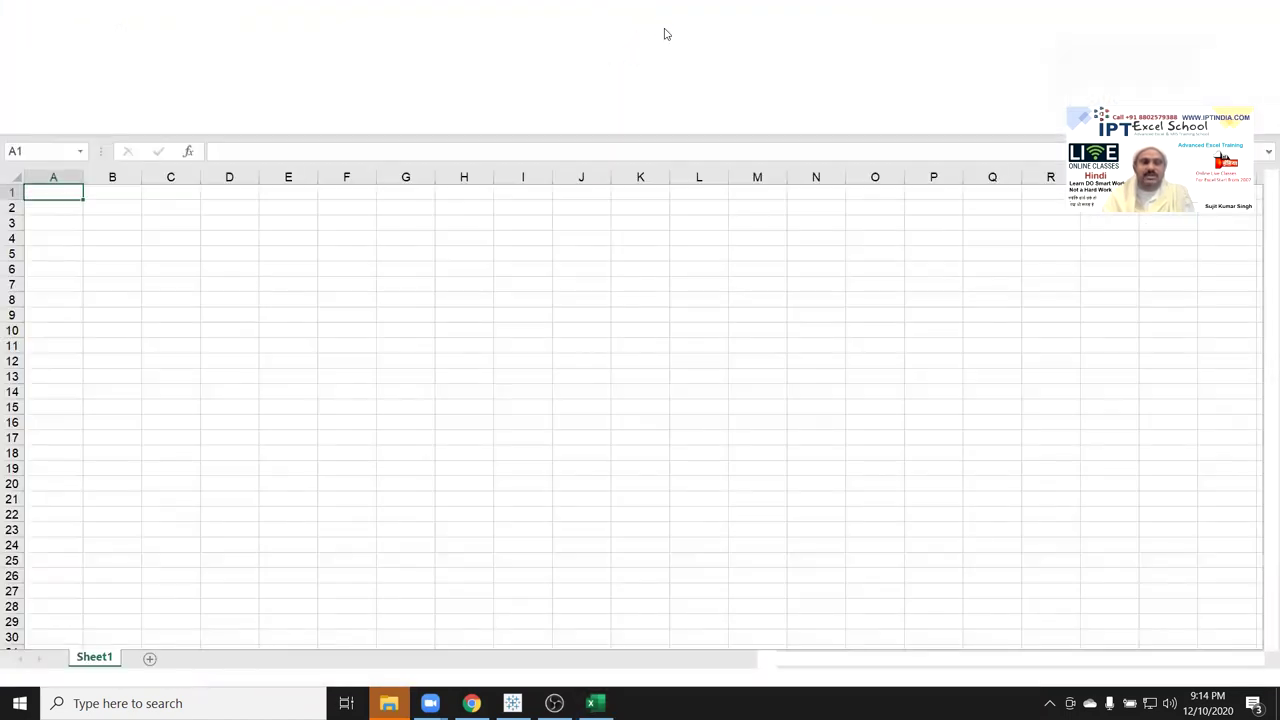
- Enter the label MRP in cell A4 of Book1, then switch to the YouTube Studio page
left_click(51, 233)
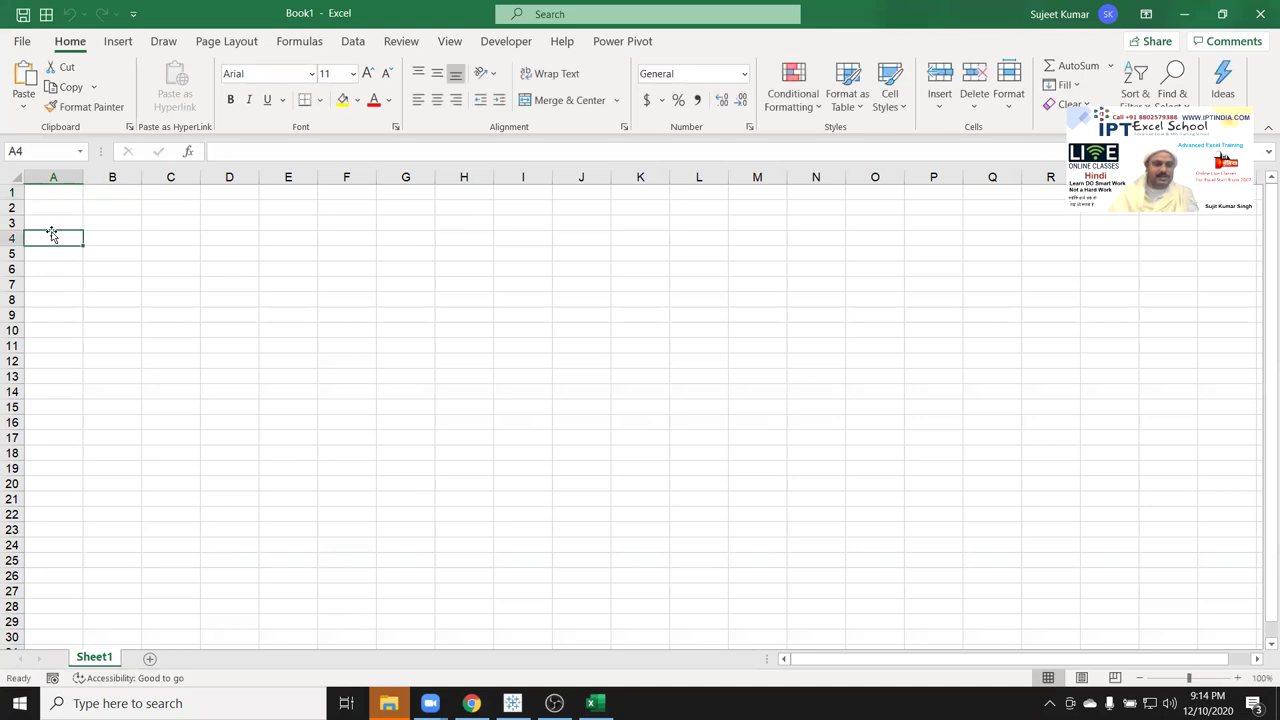
type("MRP")
key("Return")
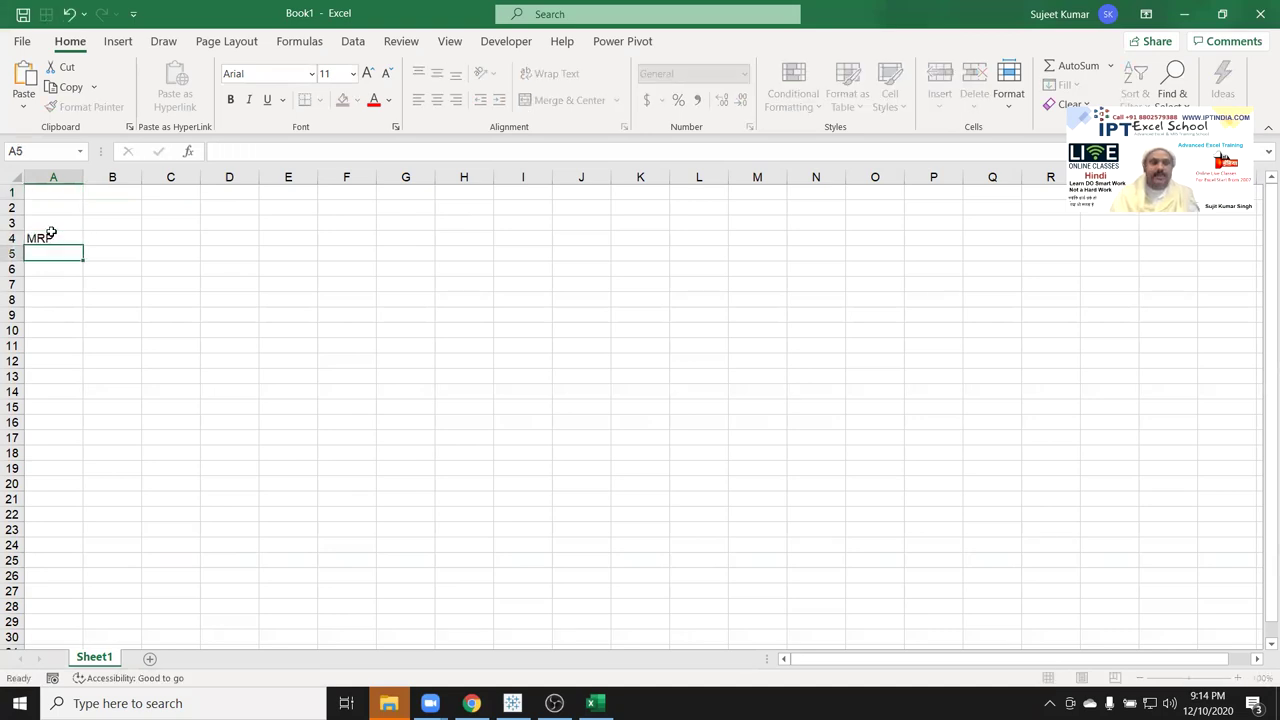
left_click(471, 703)
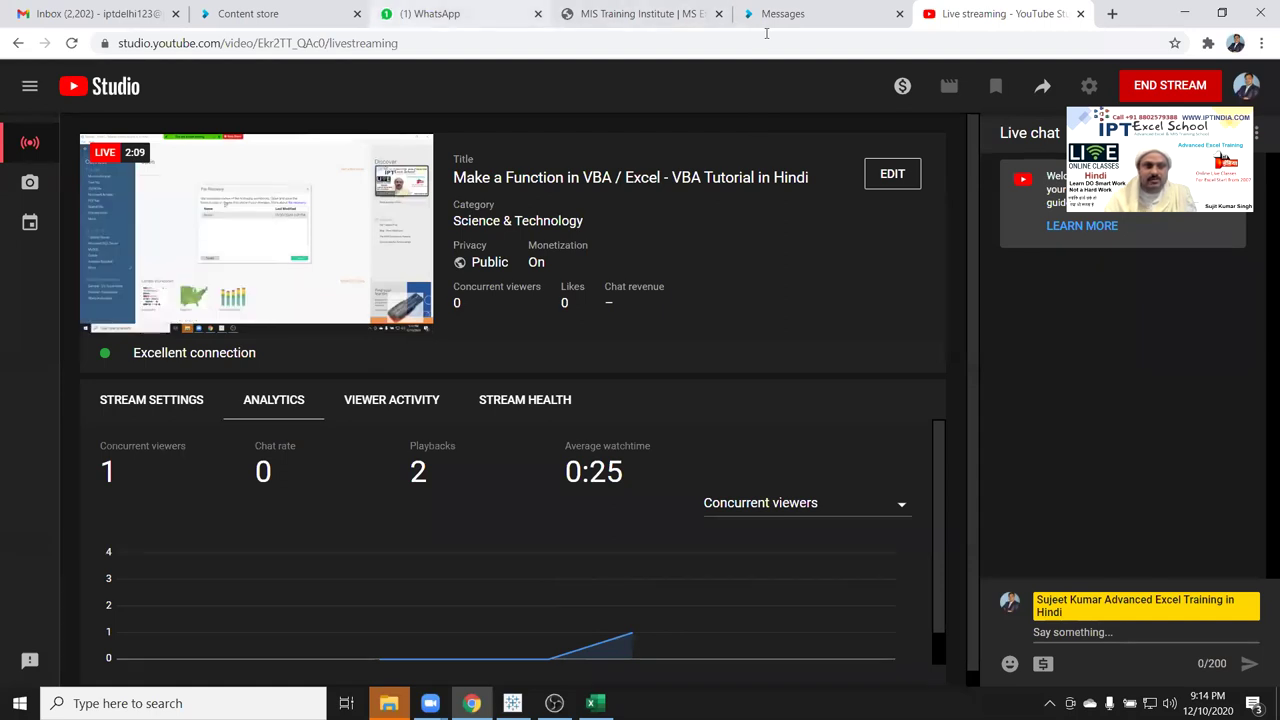
- Close the WhatsApp Web tab, minimize Chrome and select cells A3:B3 in Book1
left_click(388, 28)
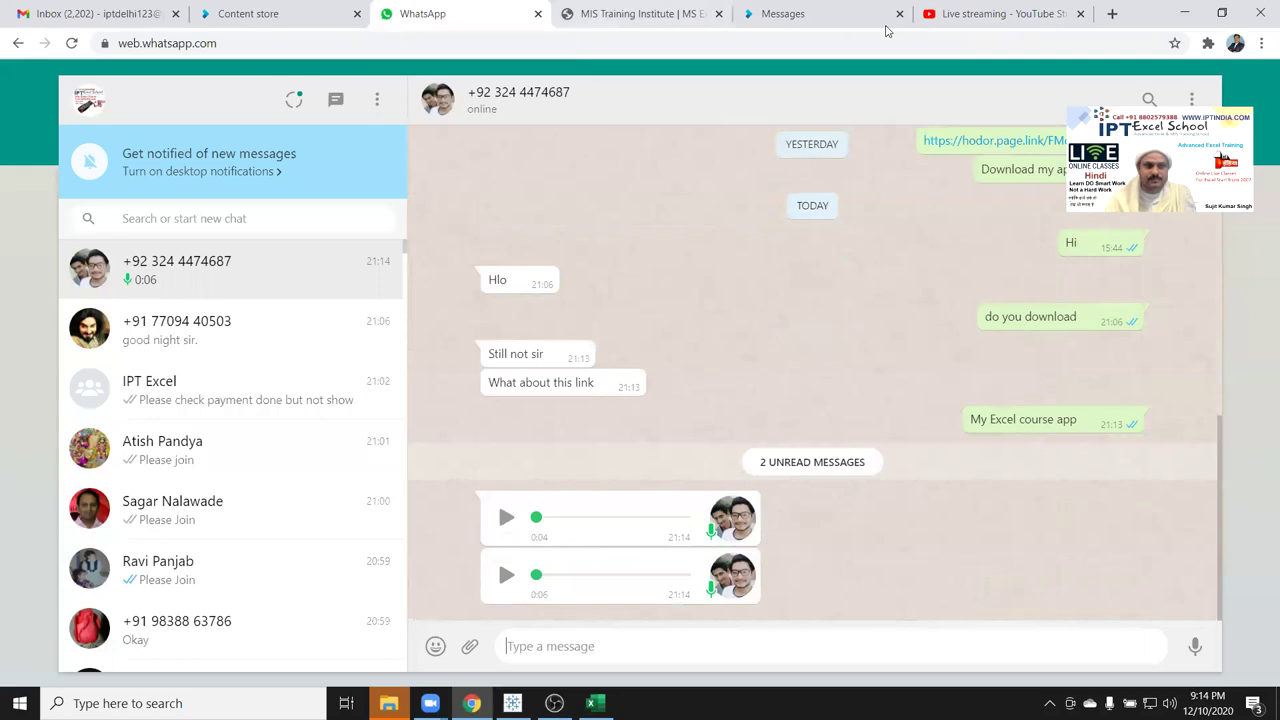
left_click(538, 13)
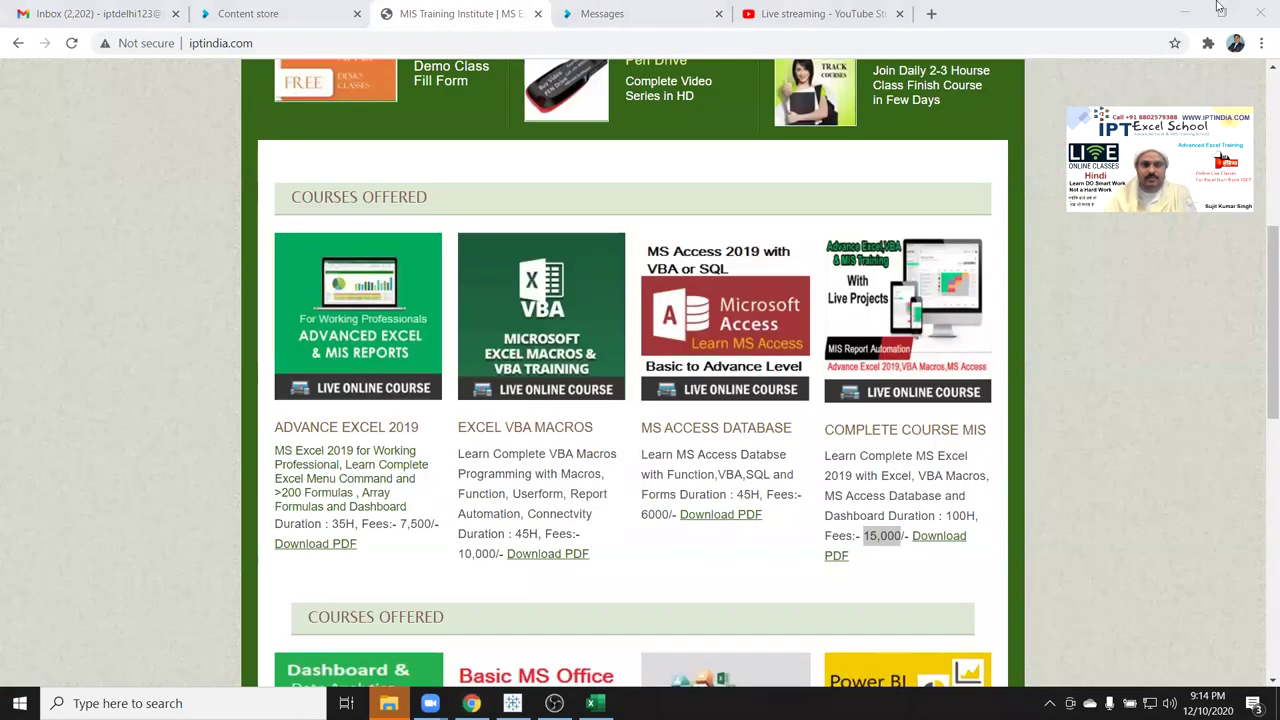
left_click(1185, 13)
left_click(75, 229)
left_click_drag(74, 237, 106, 238)
- Enter the Cost label in A3 and the cost value 50 in B3
left_click(107, 229)
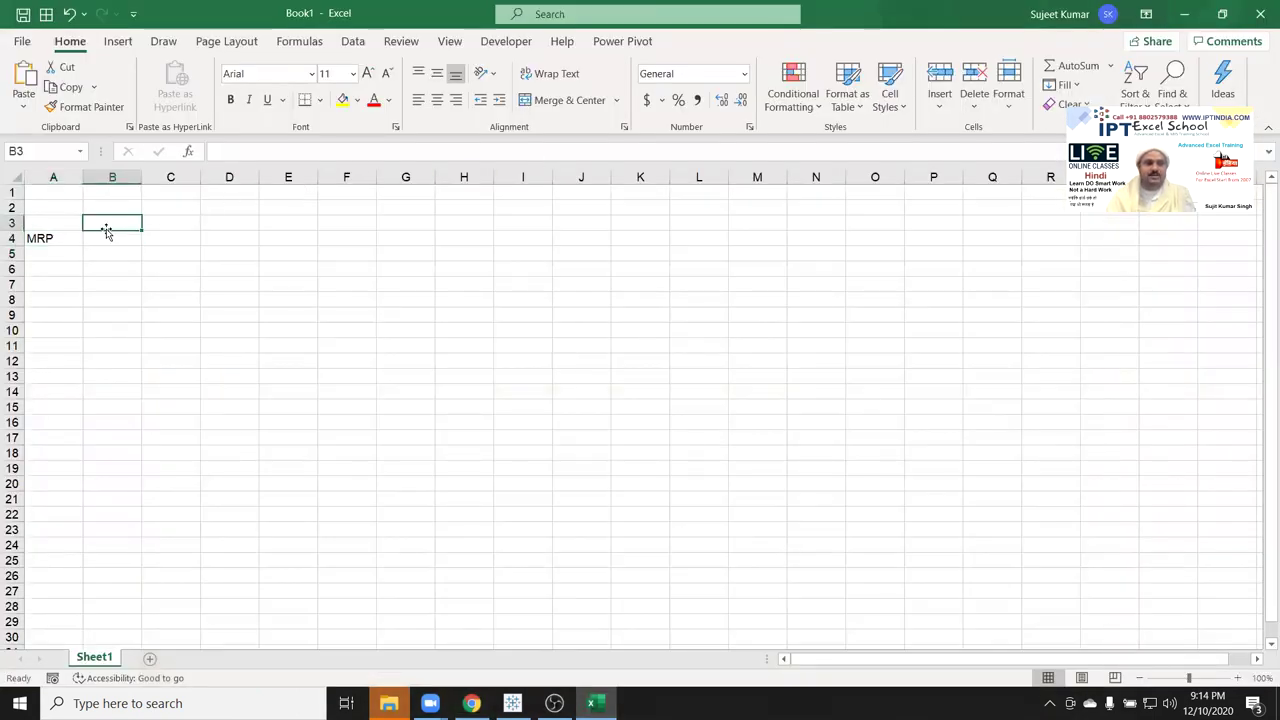
left_click(106, 237)
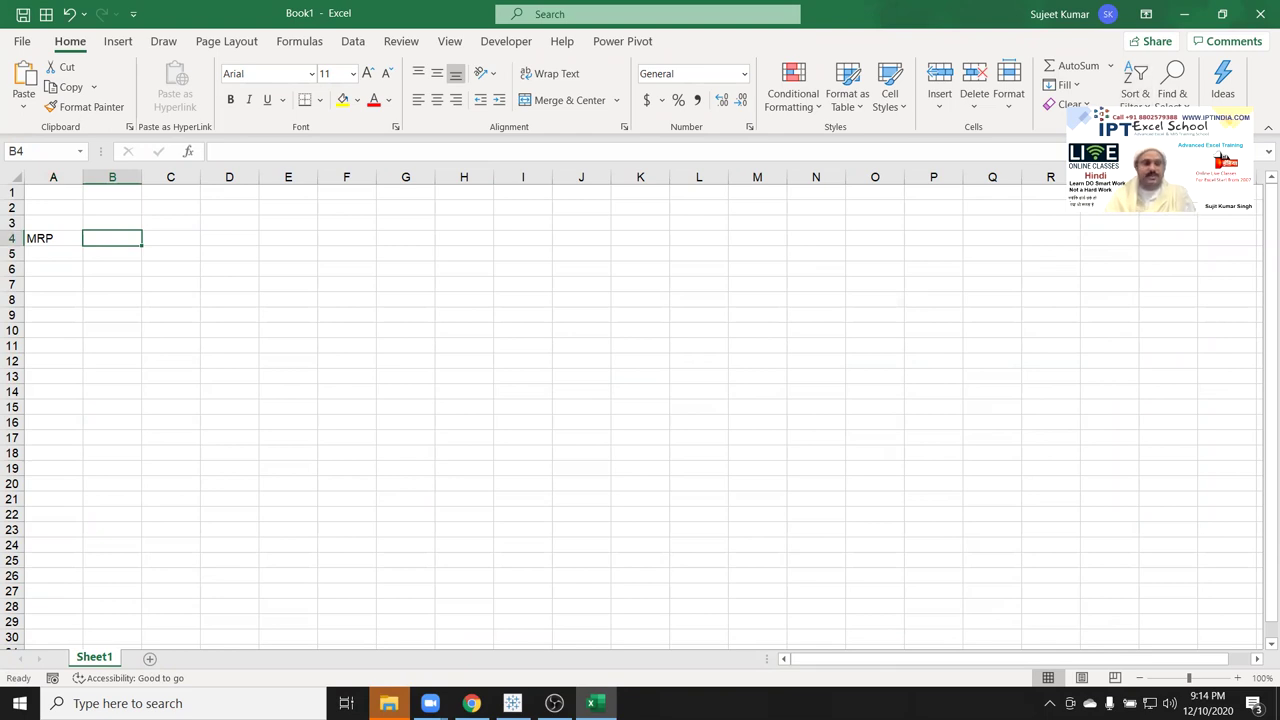
left_click(70, 238)
left_click(88, 238)
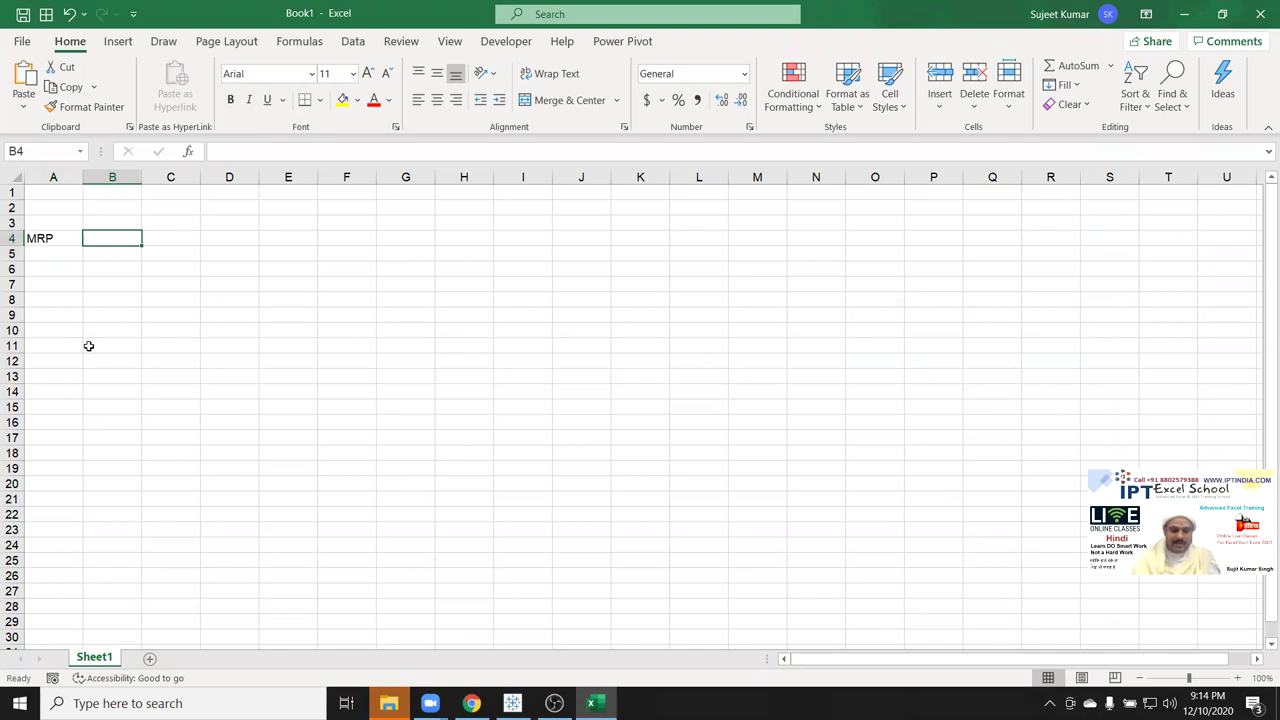
type("Co")
key("Escape")
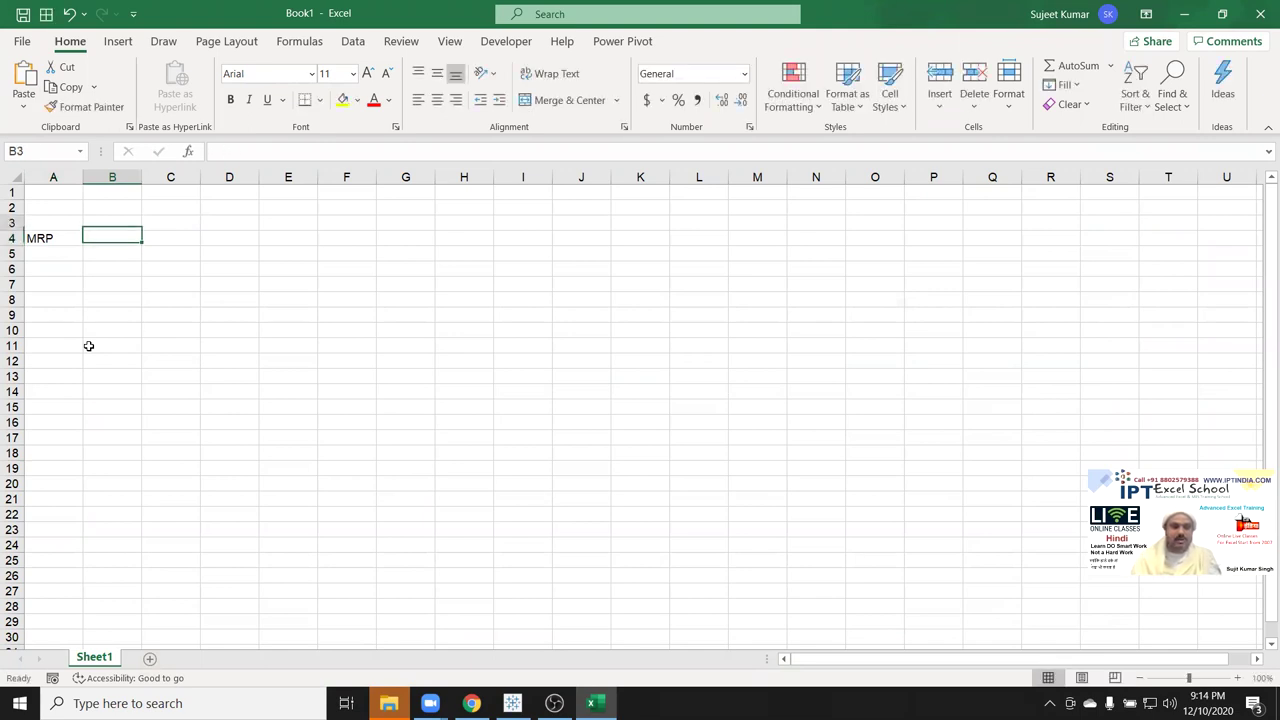
key("Up")
key("Left")
type("C")
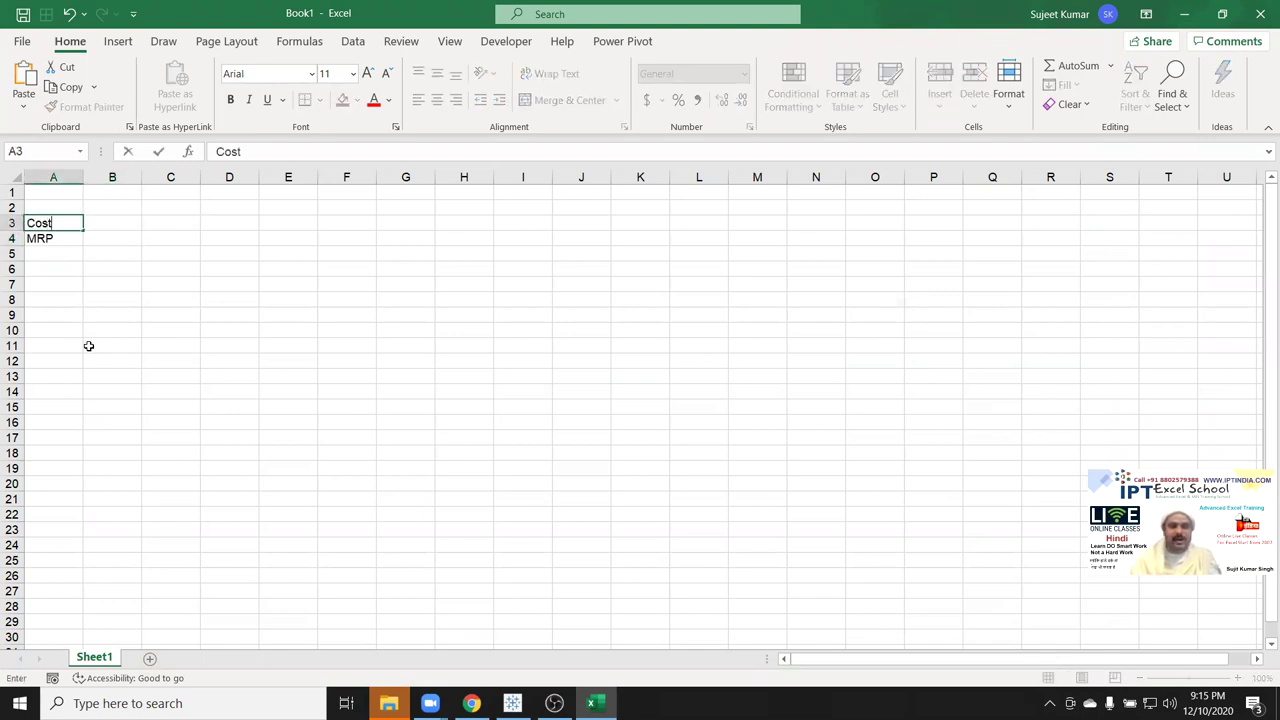
key("Tab")
type("6")
key("Escape")
type("50")
key("Return")
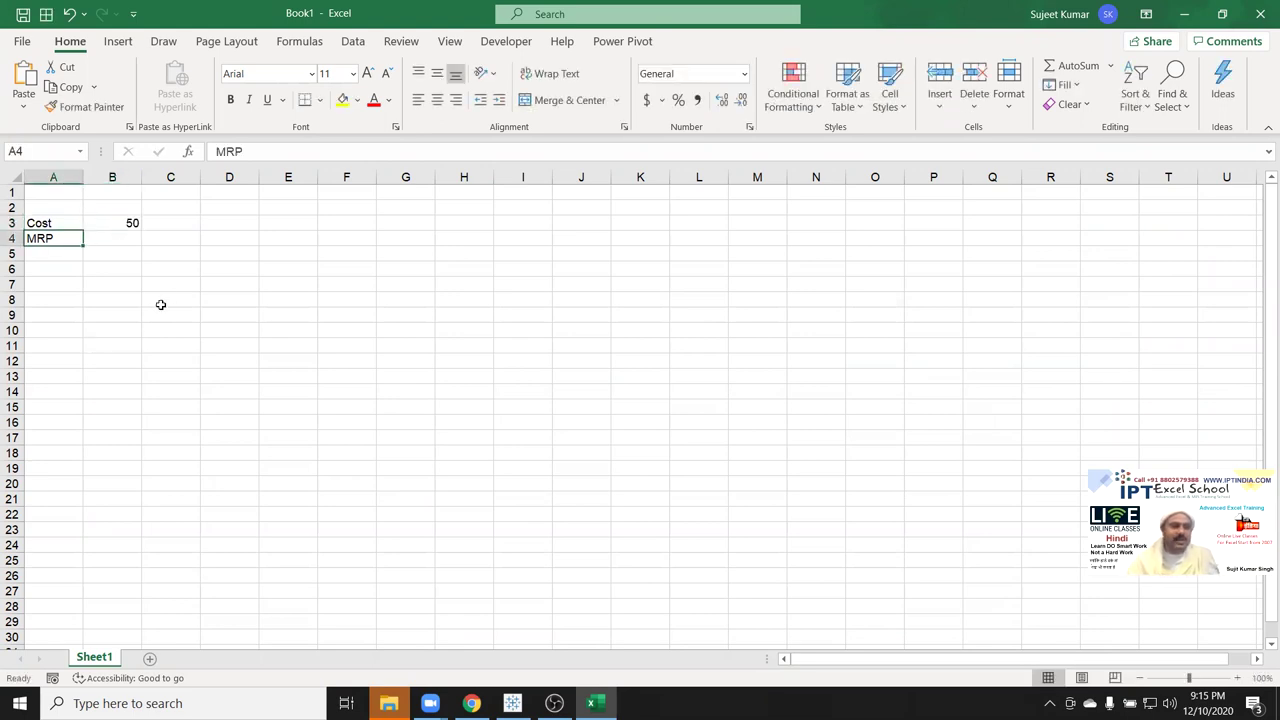
- Add the 5% markup =B3*5% in C5 and the total =B3+C5 in C6
left_click(175, 258)
type("=")
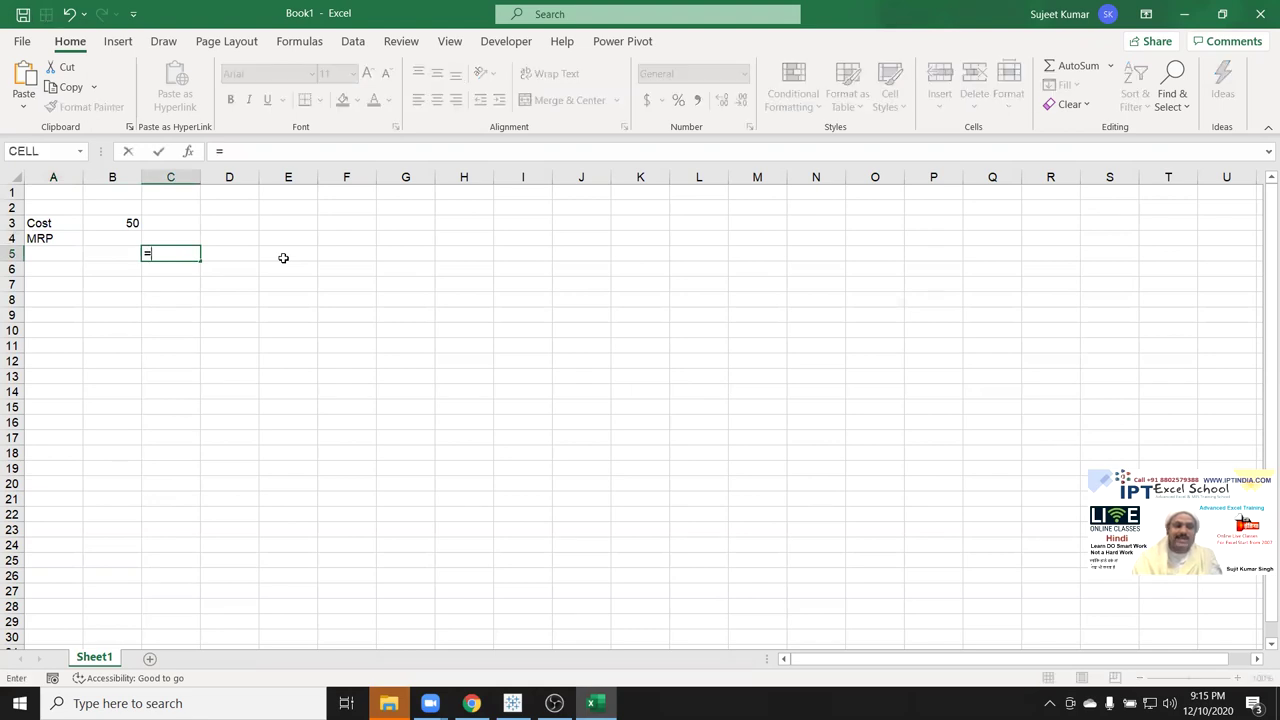
left_click(124, 222)
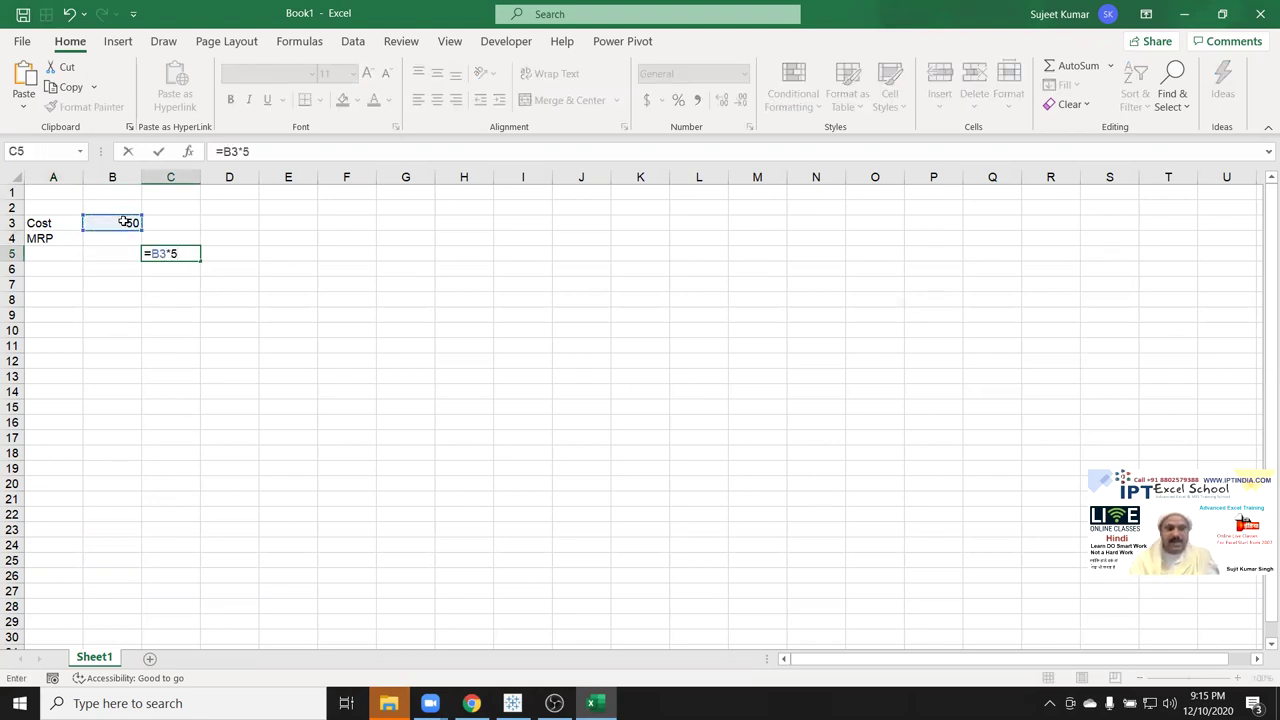
key("Return")
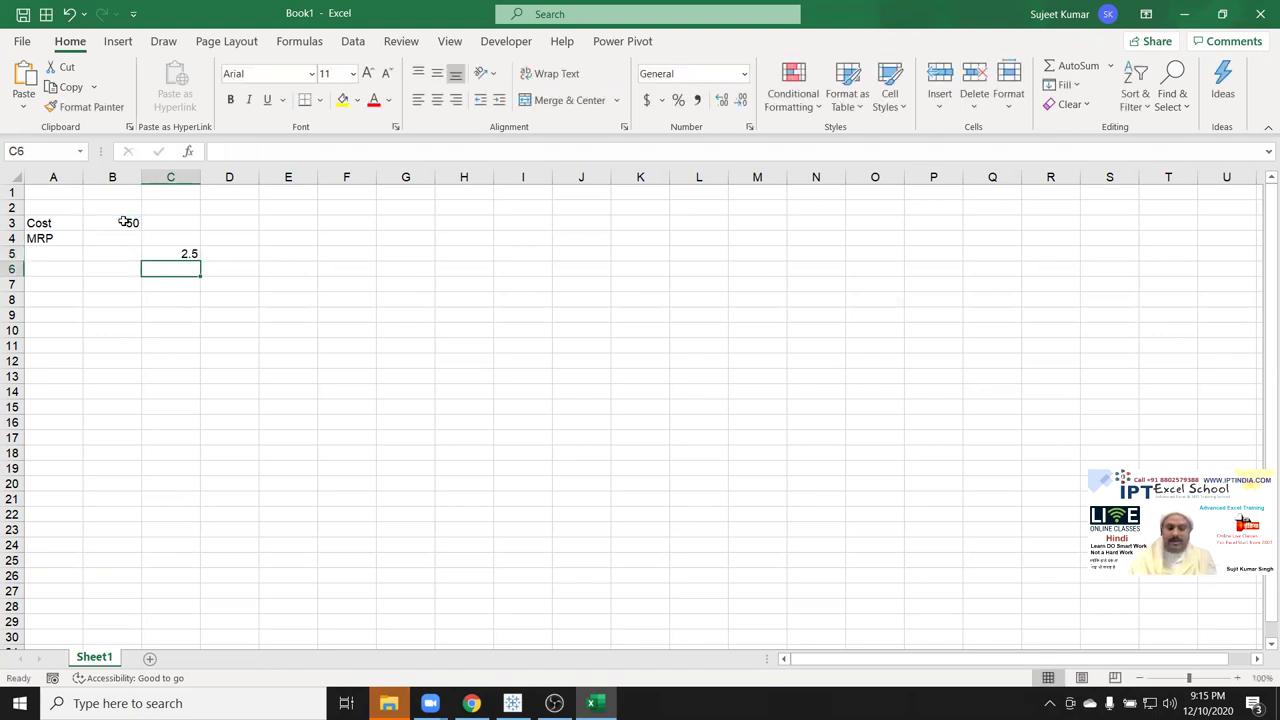
type("=")
left_click(124, 222)
key("Up")
key("Return")
- Add a 10% markup on C6 in D5 and the running total in D6
left_click(229, 251)
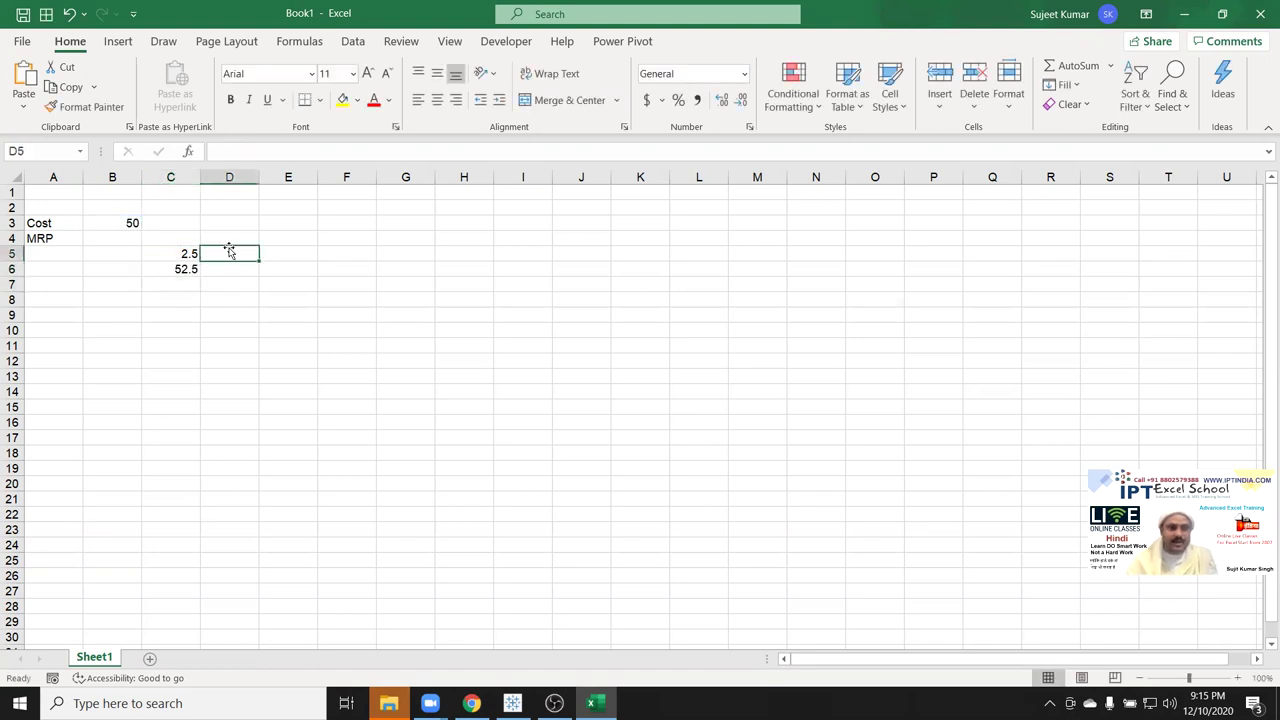
type("=")
left_click(184, 272)
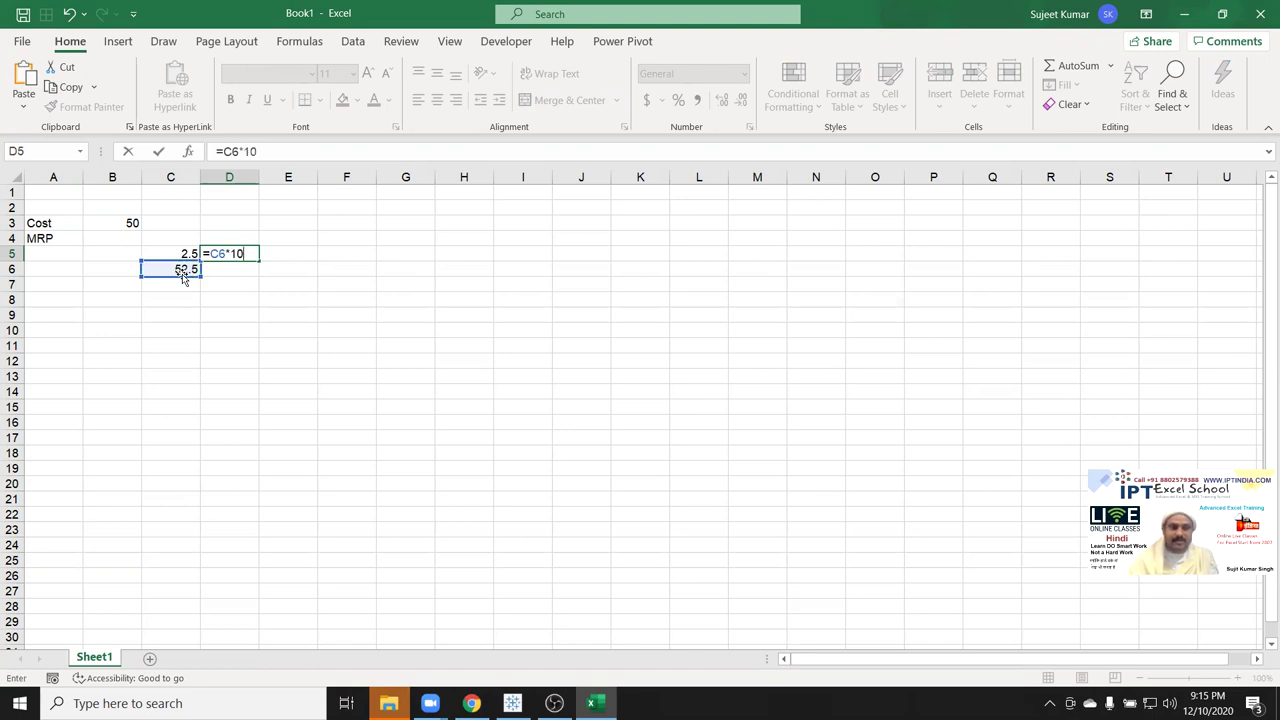
key("Return")
type("=")
left_click(183, 275)
key("Up")
key("Return")
- Add a 15% markup on D6 in E5 and the running total 66.4125 in E6
key("Up")
key("Right")
key("Up")
type("=")
key("Down")
key("Left")
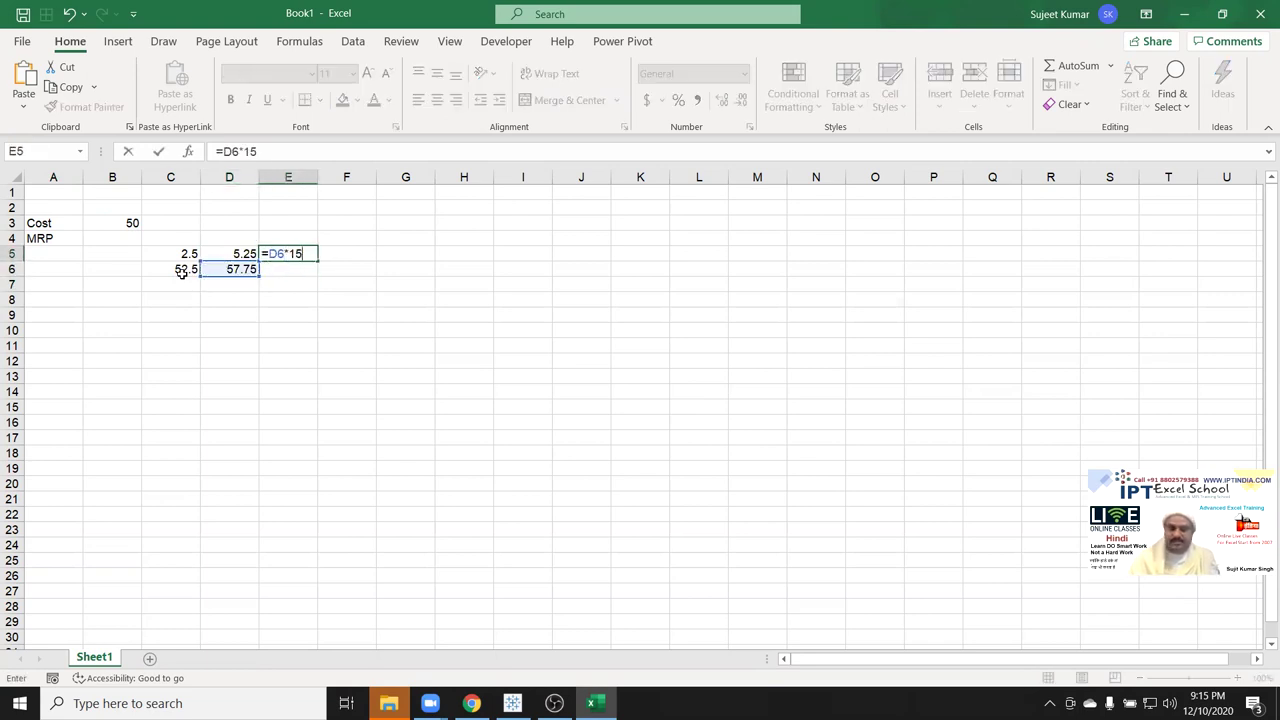
key("Return")
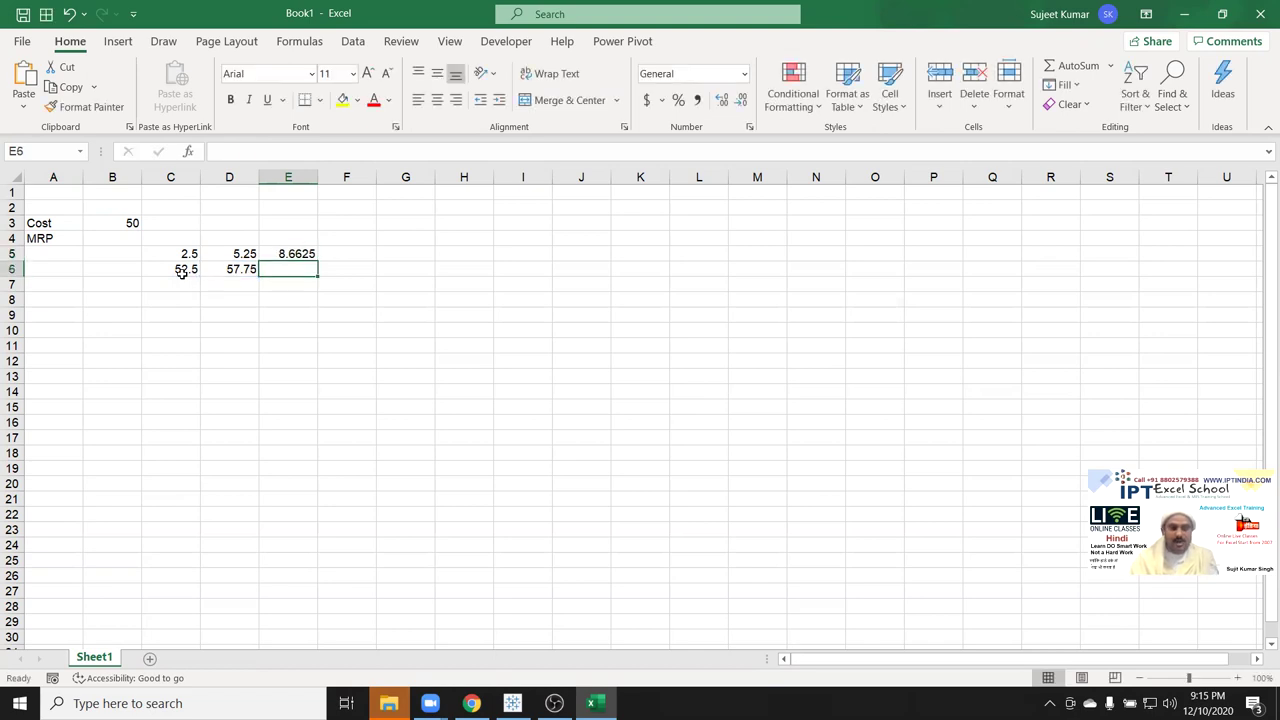
type("=")
key("Left")
key("Up")
key("Return")
- Add a 20% markup on E6 in F5 and the final total 79.695 in F6
key("Up")
key("Right")
key("Up")
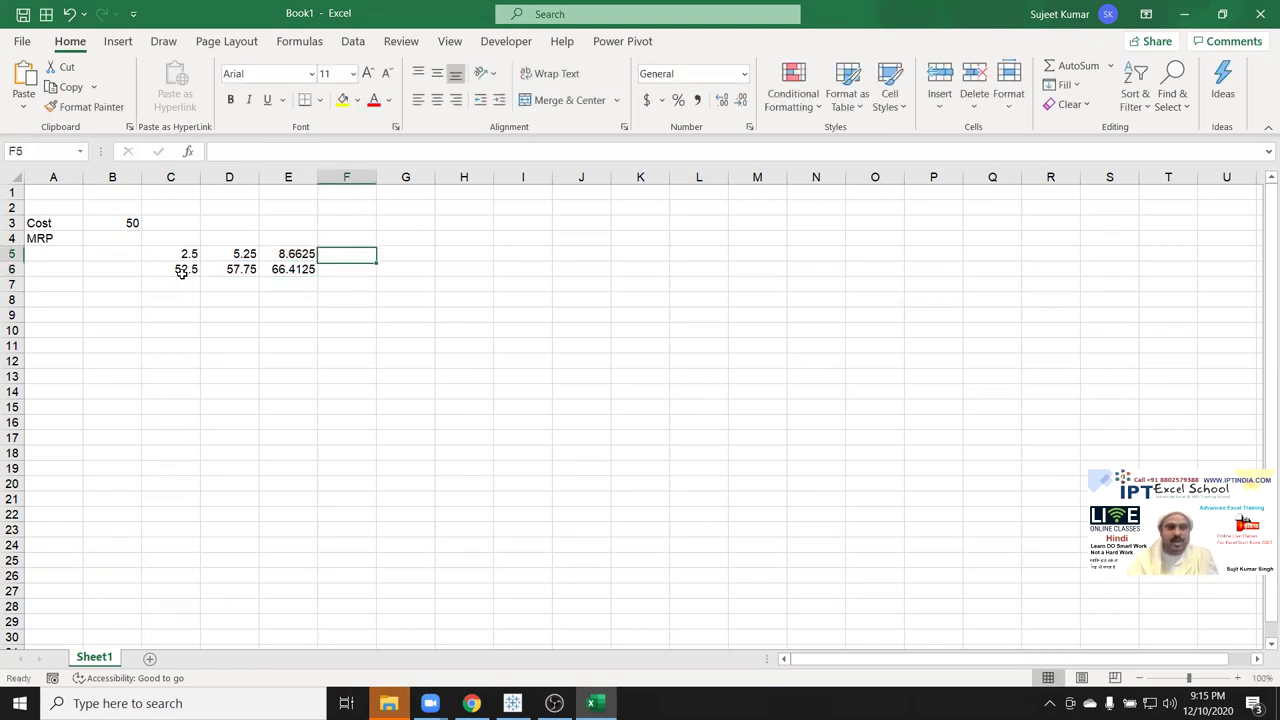
key("Down")
key("Left")
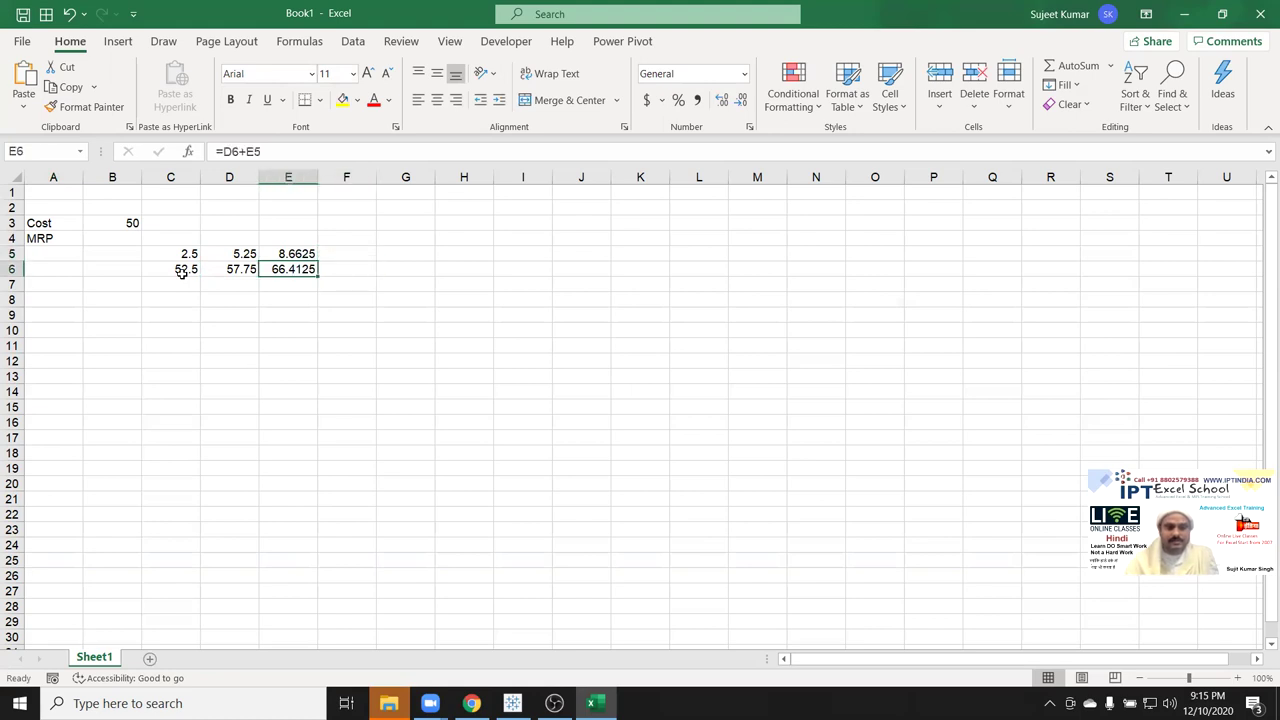
key("Right")
key("Up")
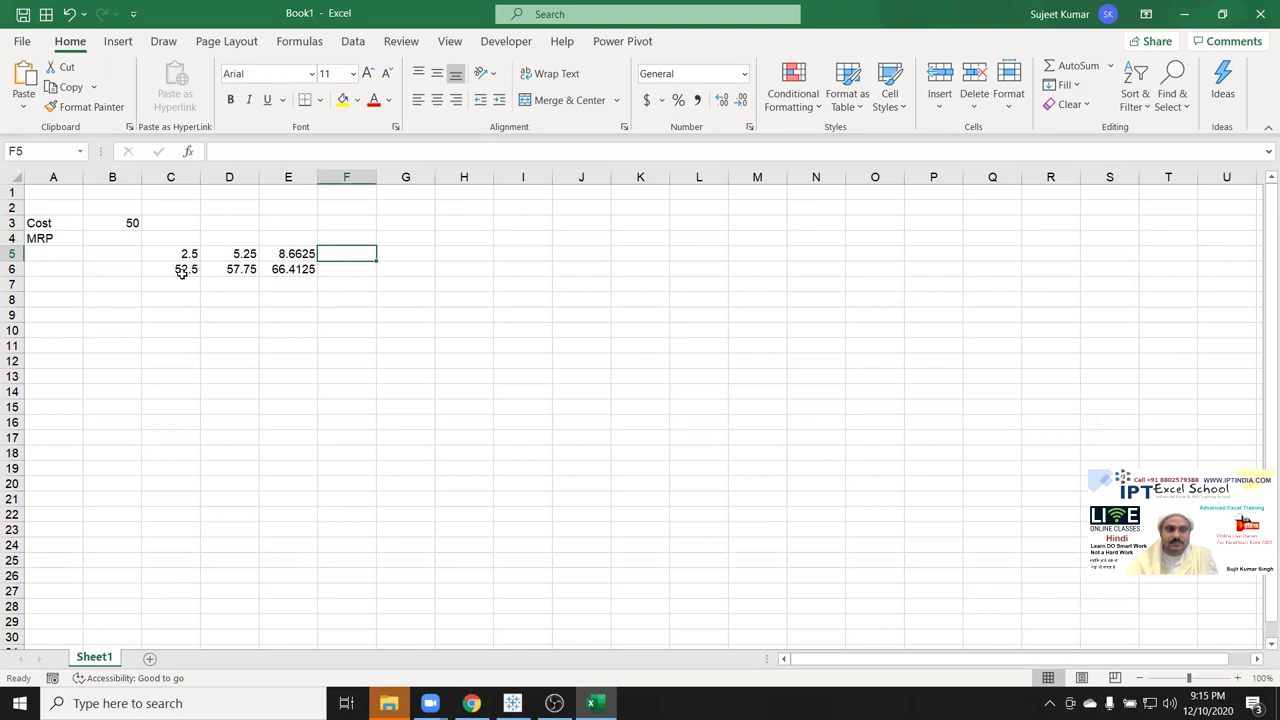
type("=")
key("Down")
key("Left")
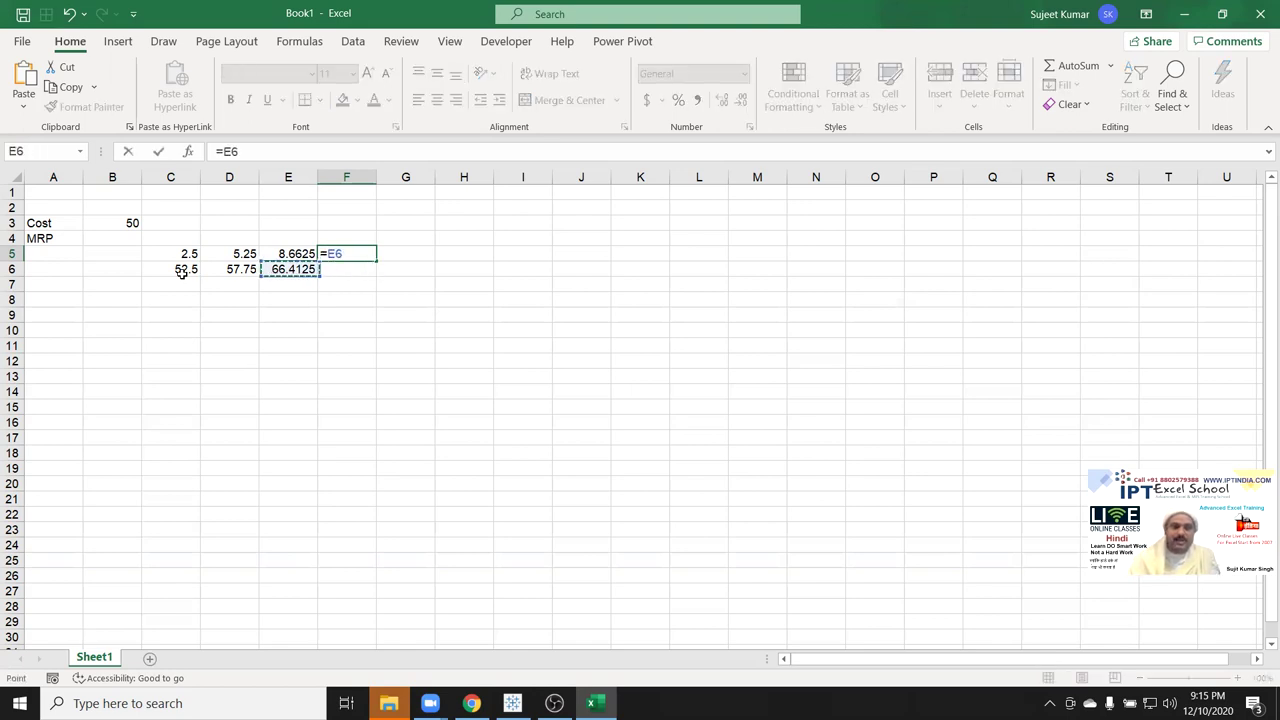
type("*20")
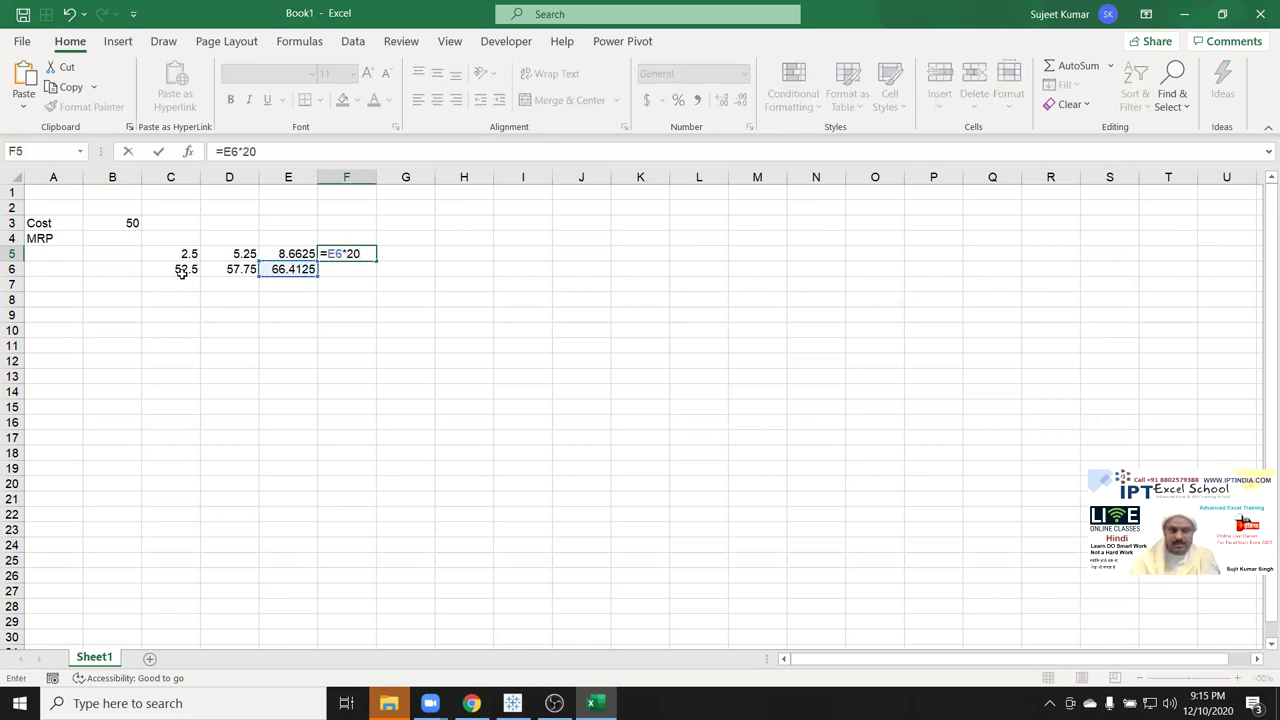
key("Return")
type("=")
key("Left")
type("+")
key("Up")
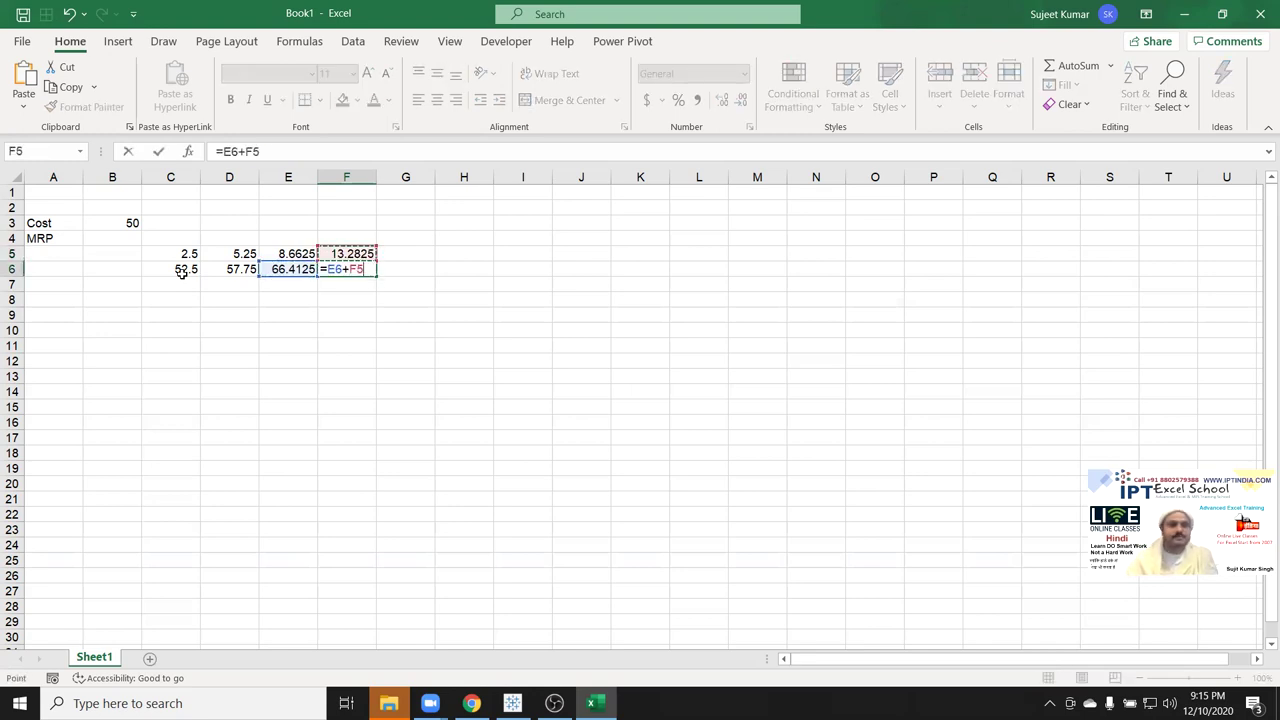
key("Return")
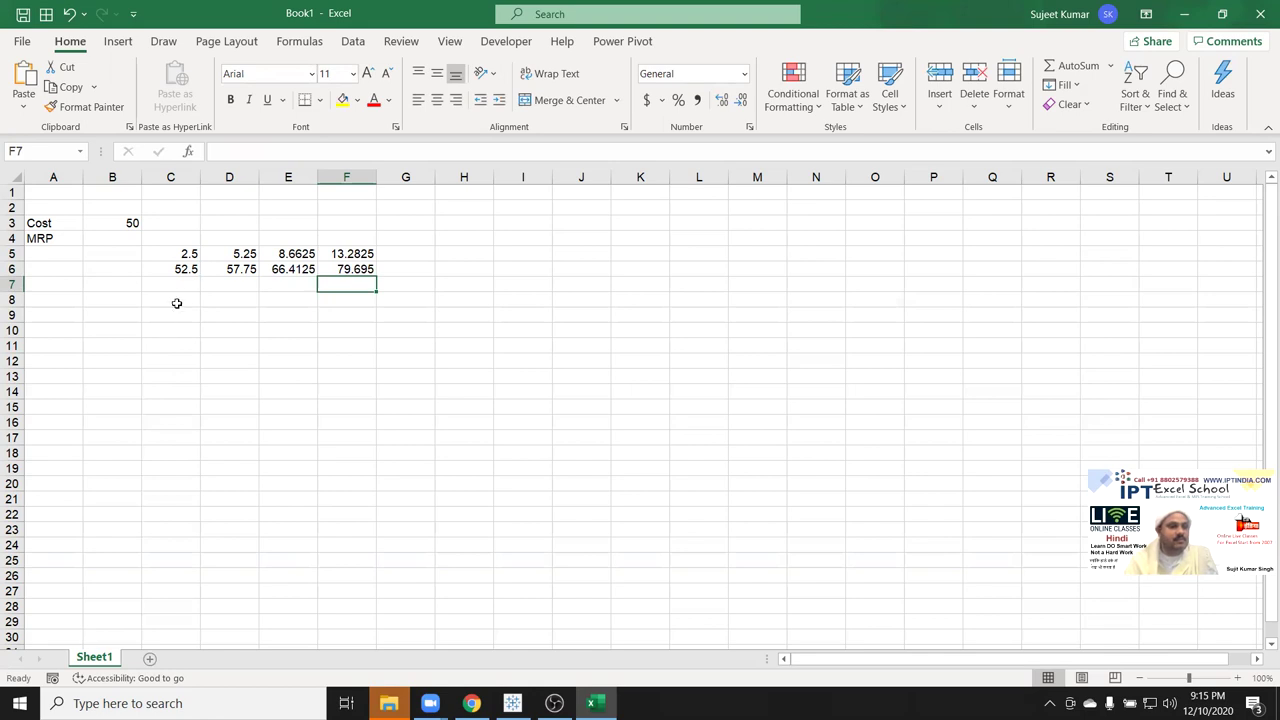
left_click(188, 254)
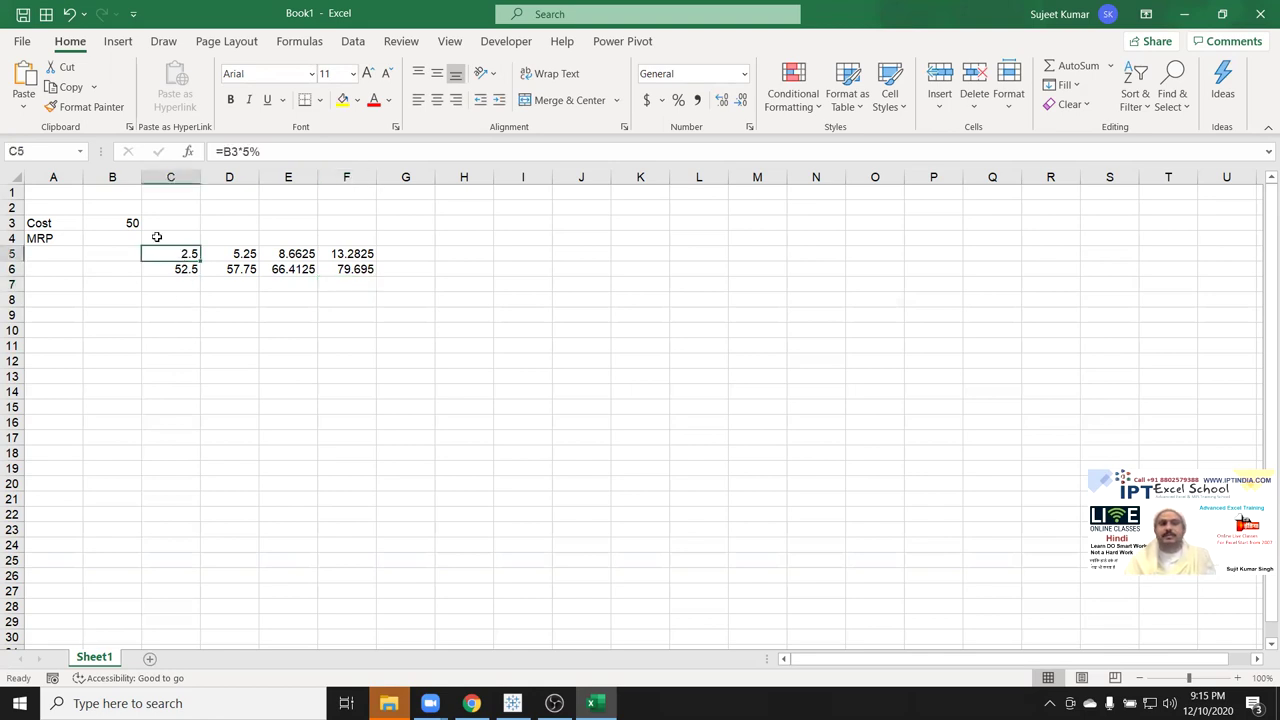
left_click(130, 222)
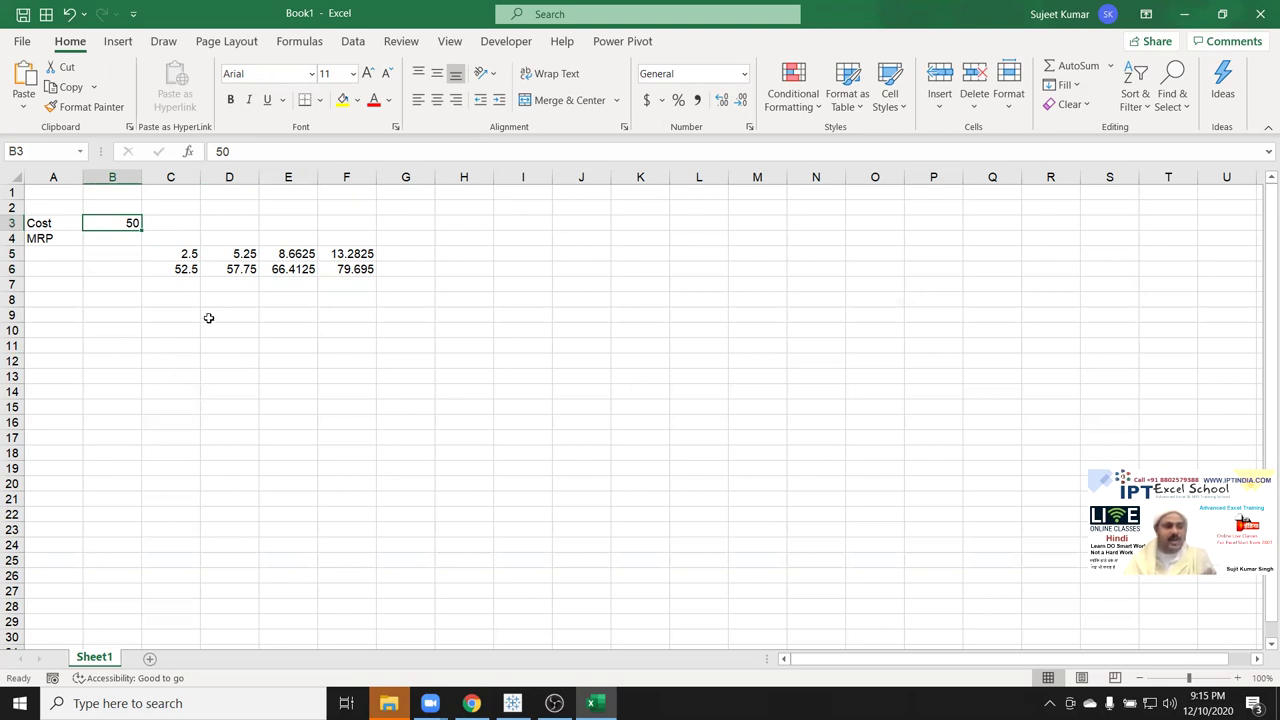
left_click(188, 255)
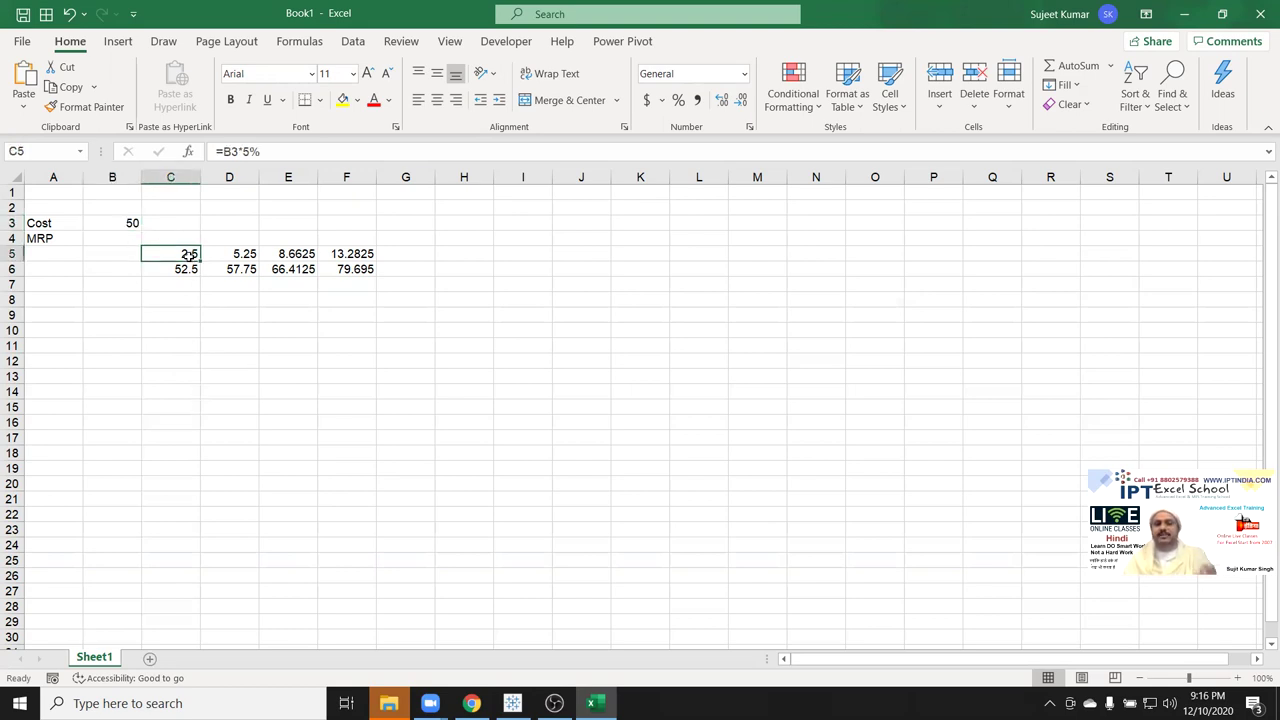
left_click(186, 270)
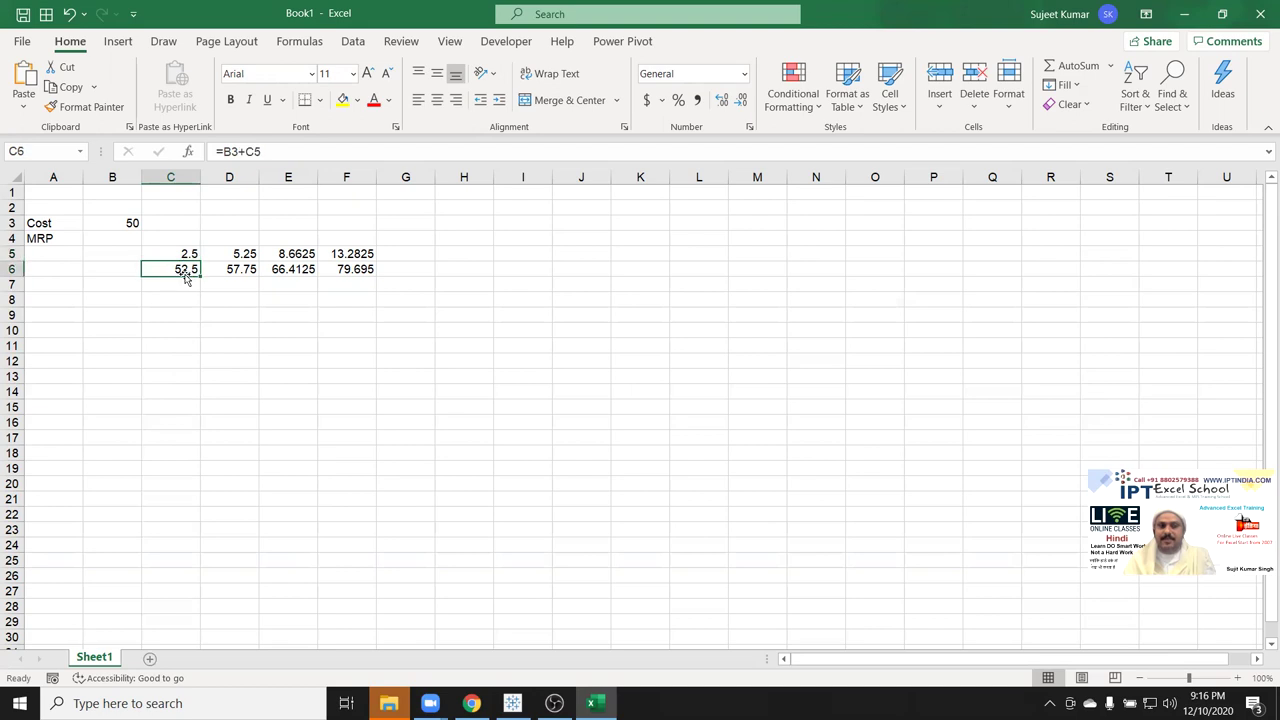
left_click(188, 256)
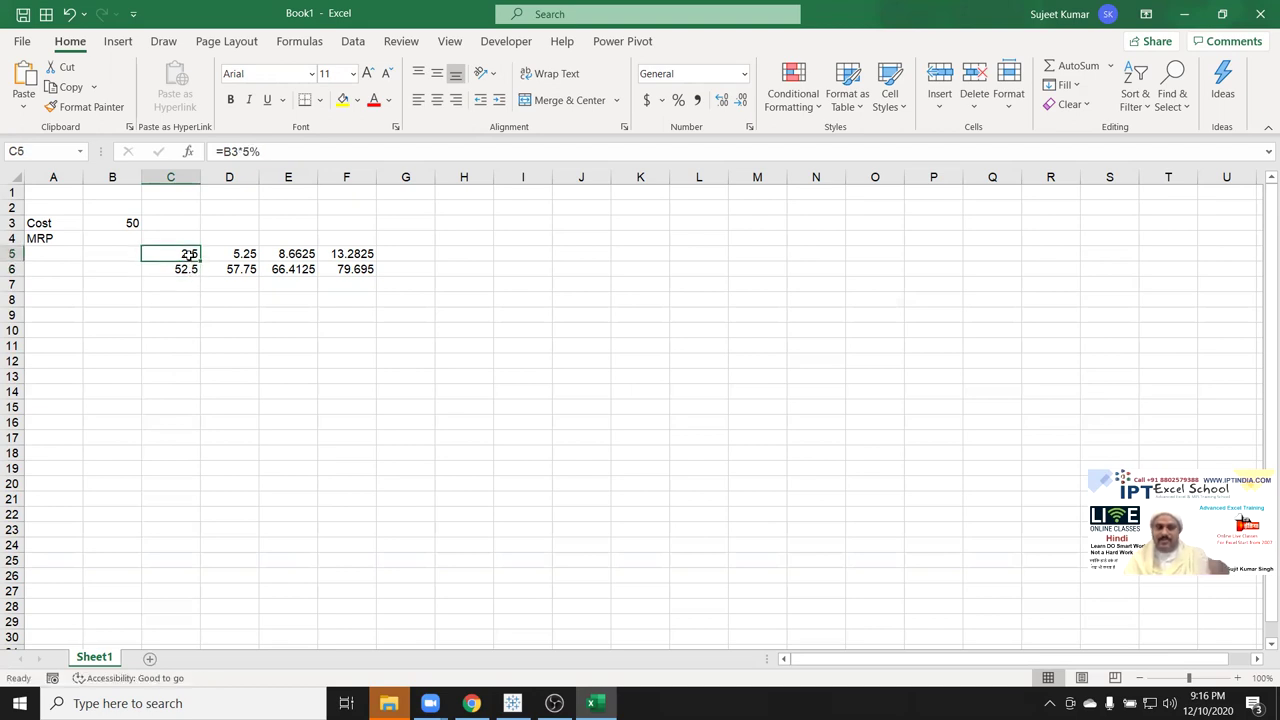
left_click(189, 268)
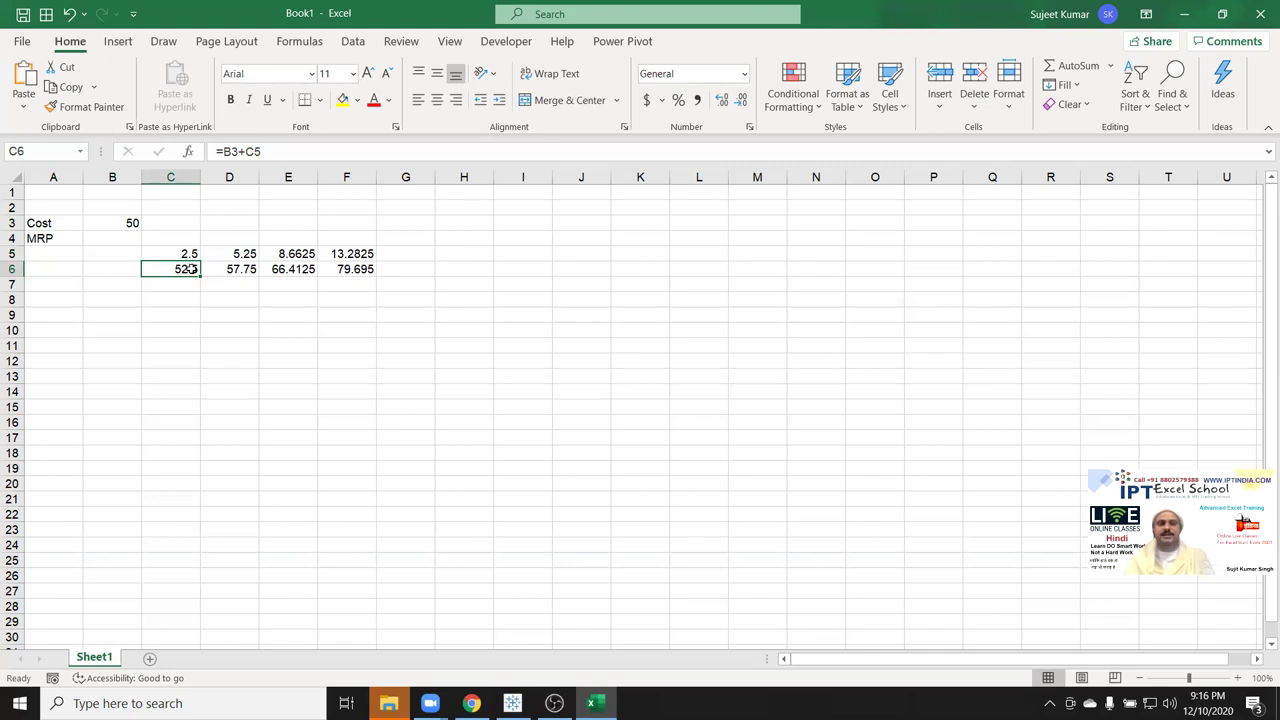
left_click(219, 259)
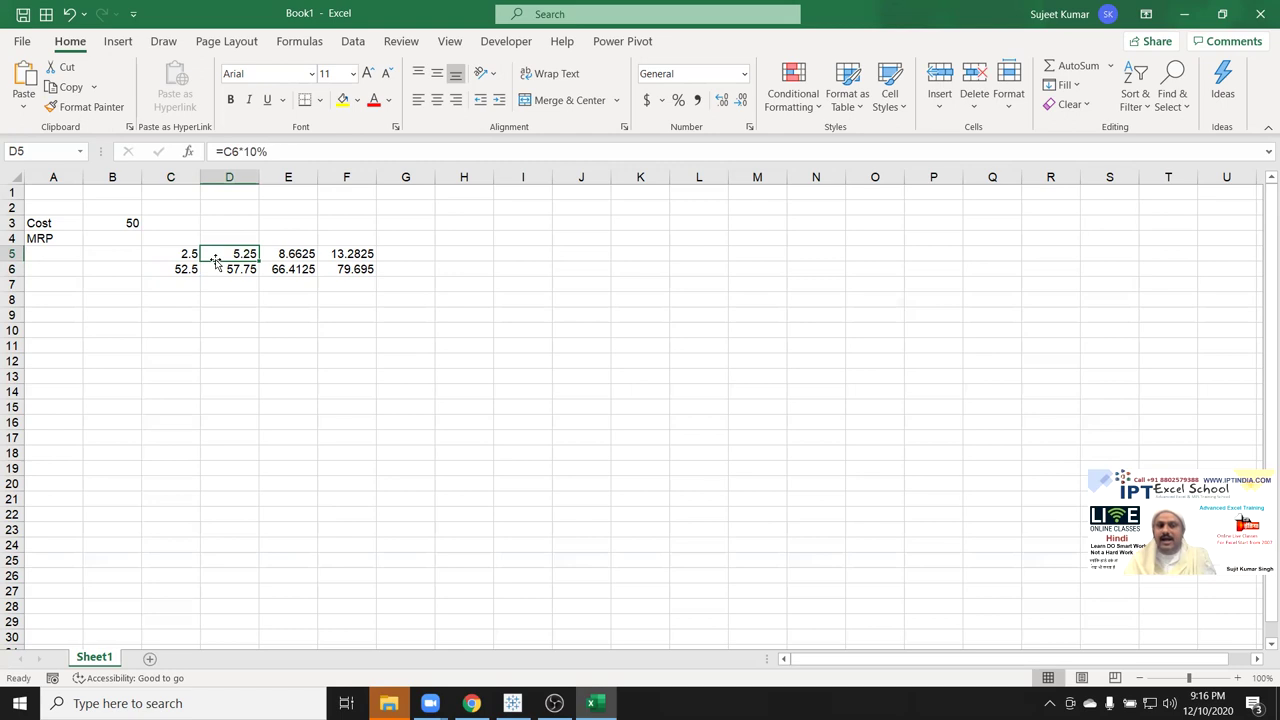
left_click(216, 268)
left_click(274, 256)
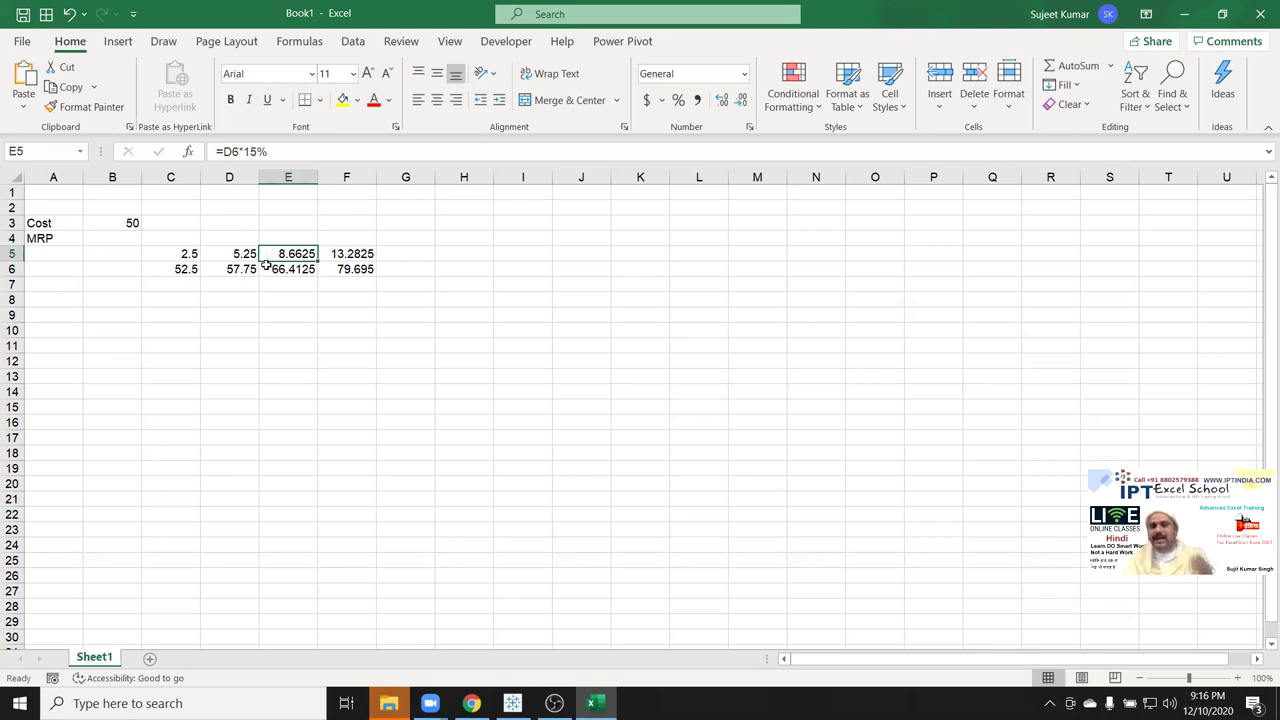
left_click(332, 257)
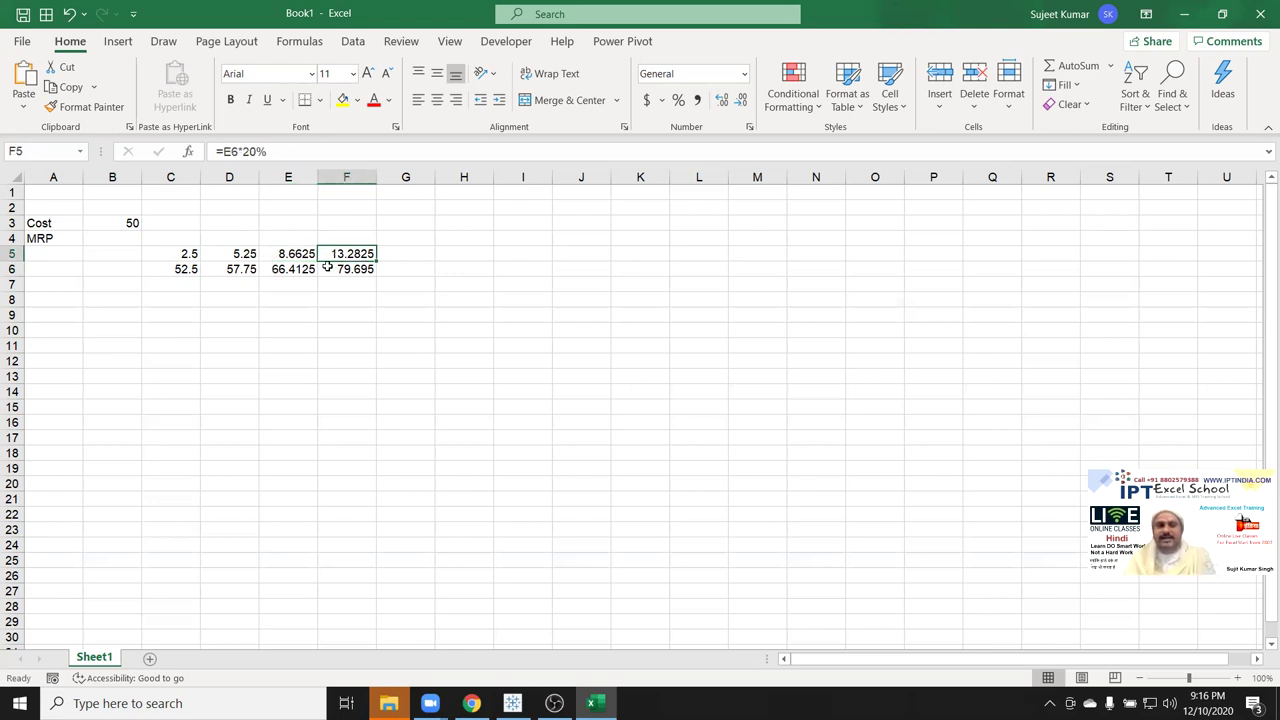
left_click(338, 269)
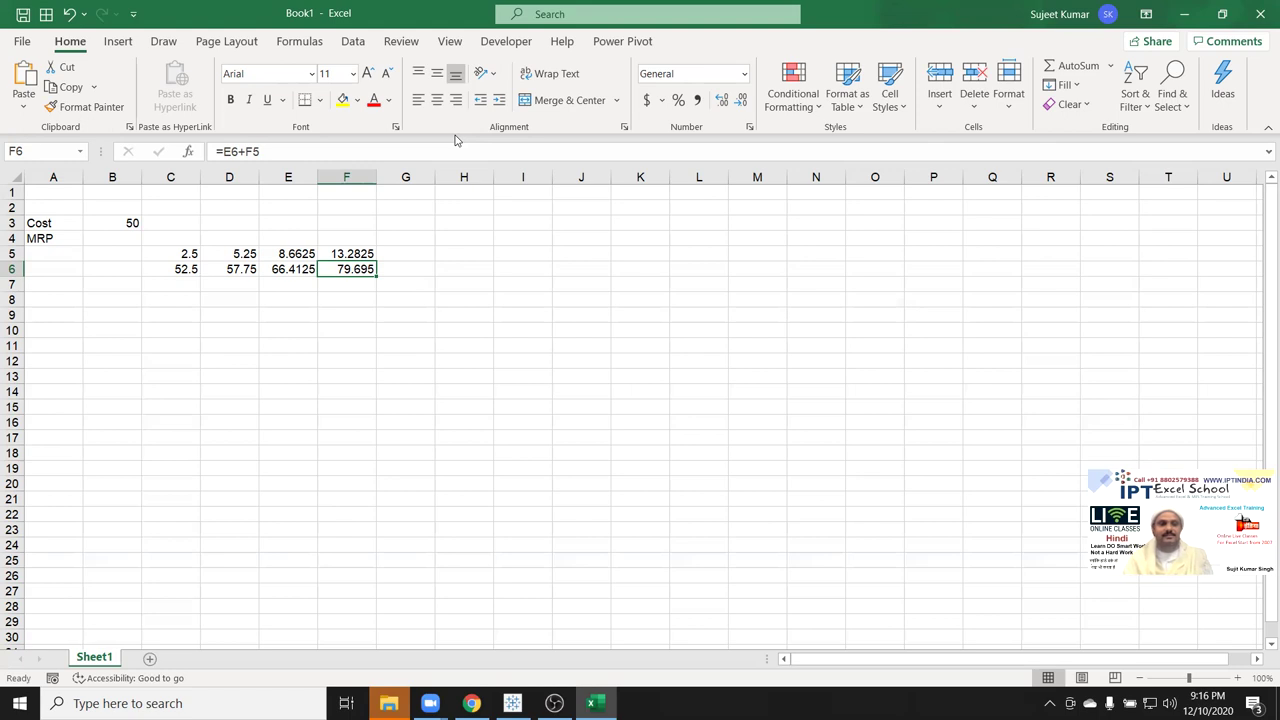
left_click(92, 250)
left_click(104, 234)
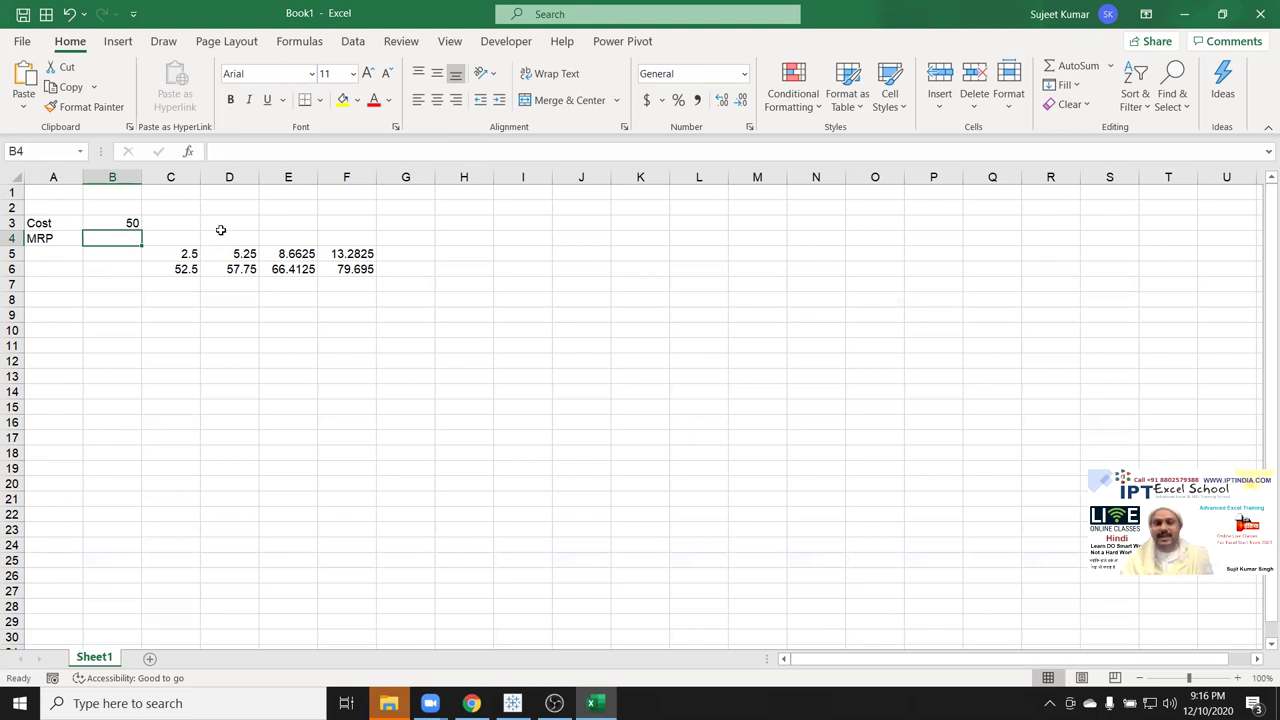
left_click_drag(185, 253, 345, 269)
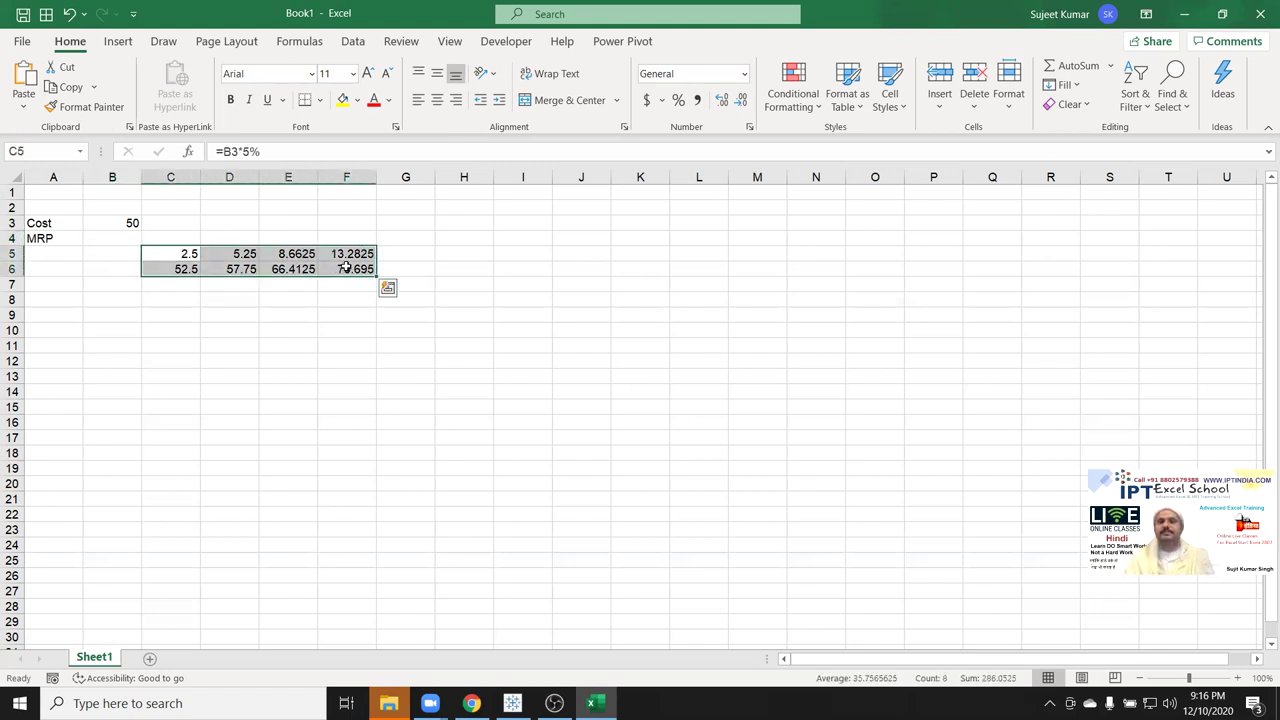
- Change C6 to =B3+(B3*5%), still giving 52.5, and copy the formula text
left_click(100, 240)
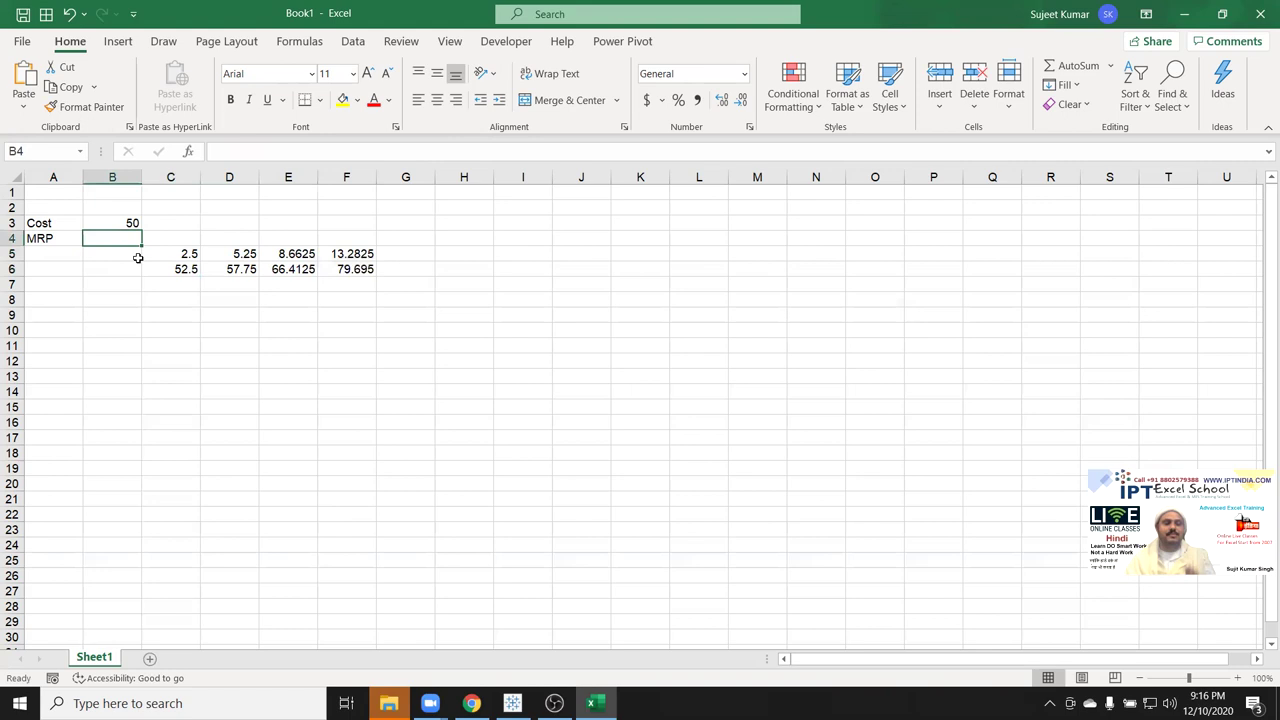
left_click(183, 256)
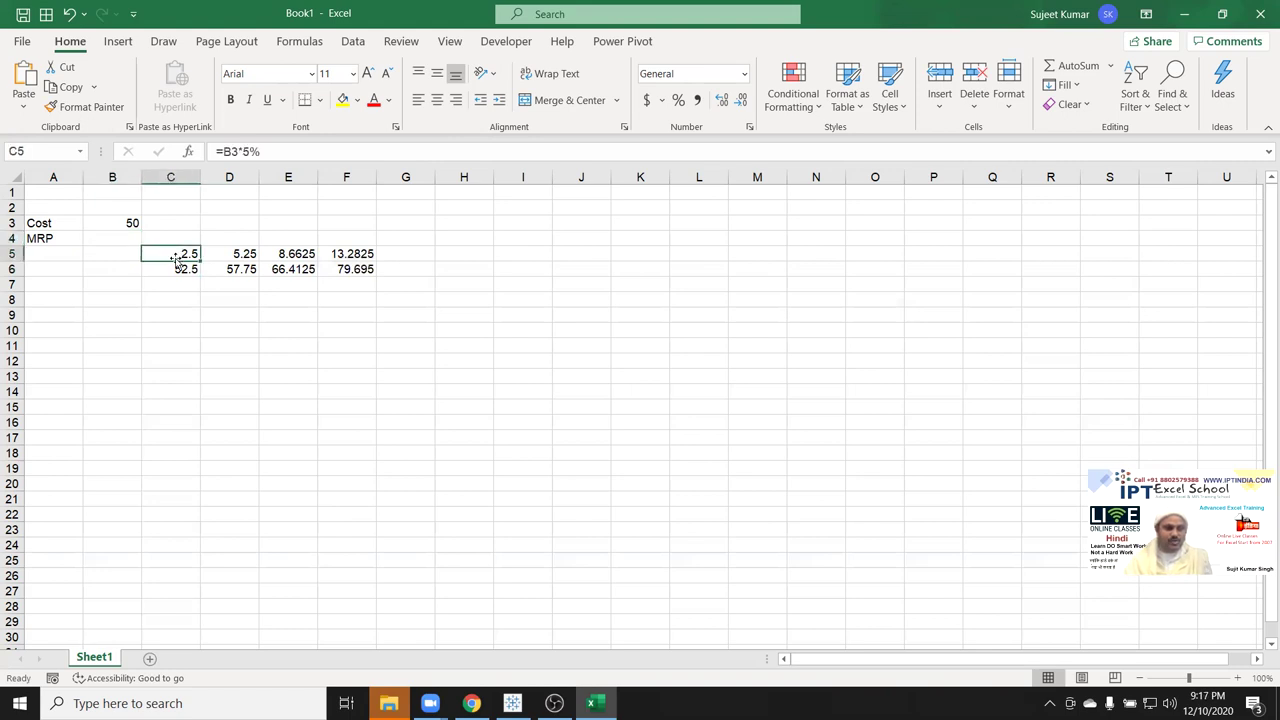
left_click(218, 151)
key("Escape")
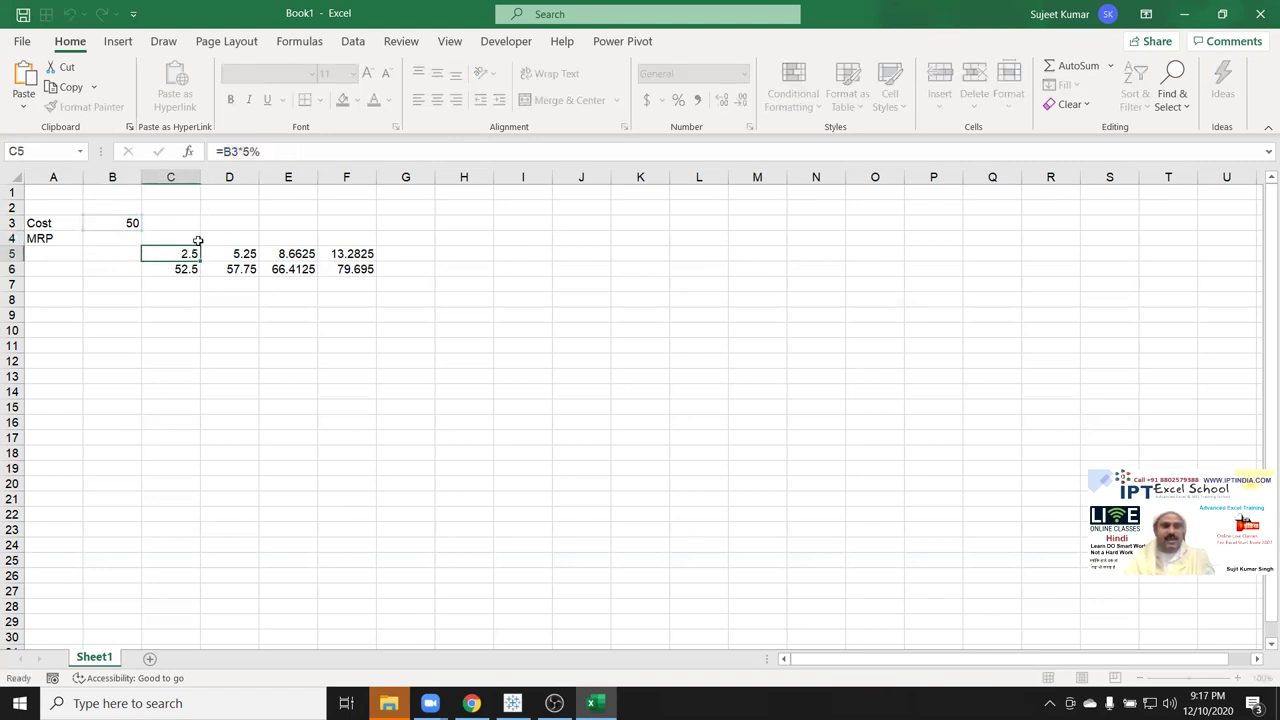
left_click(170, 269)
type("=B3+C5")
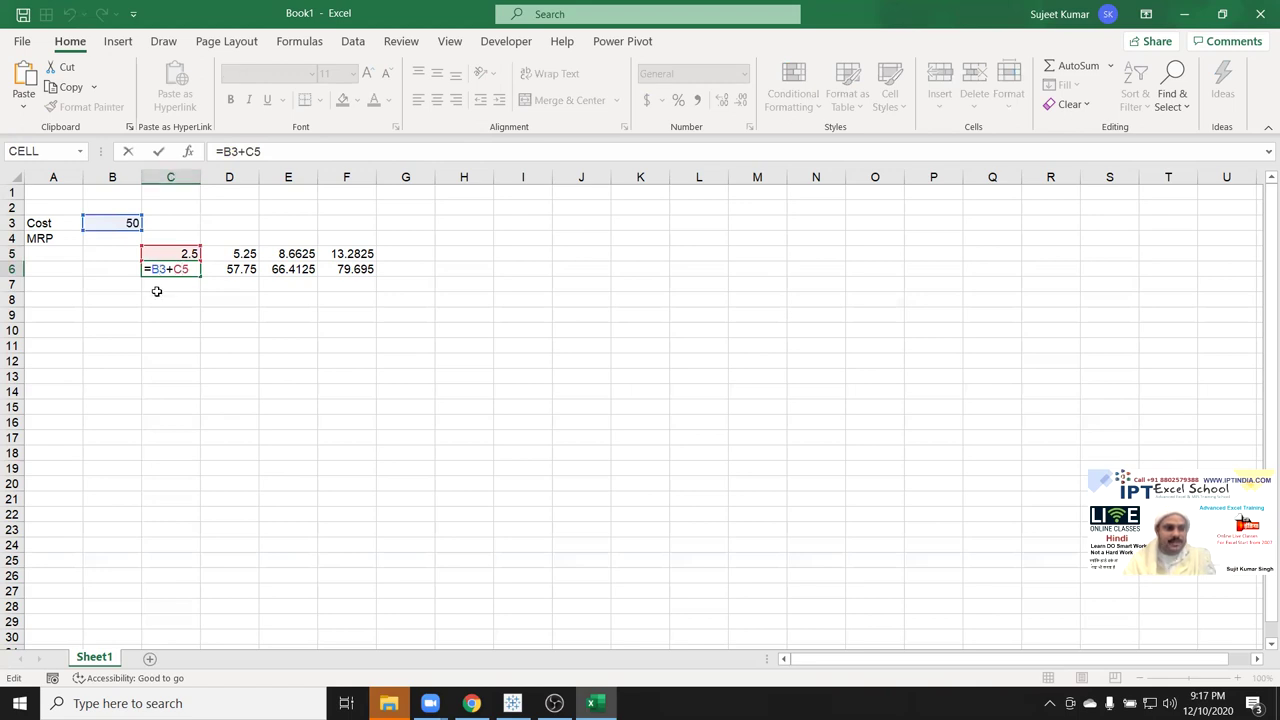
double_click(180, 269)
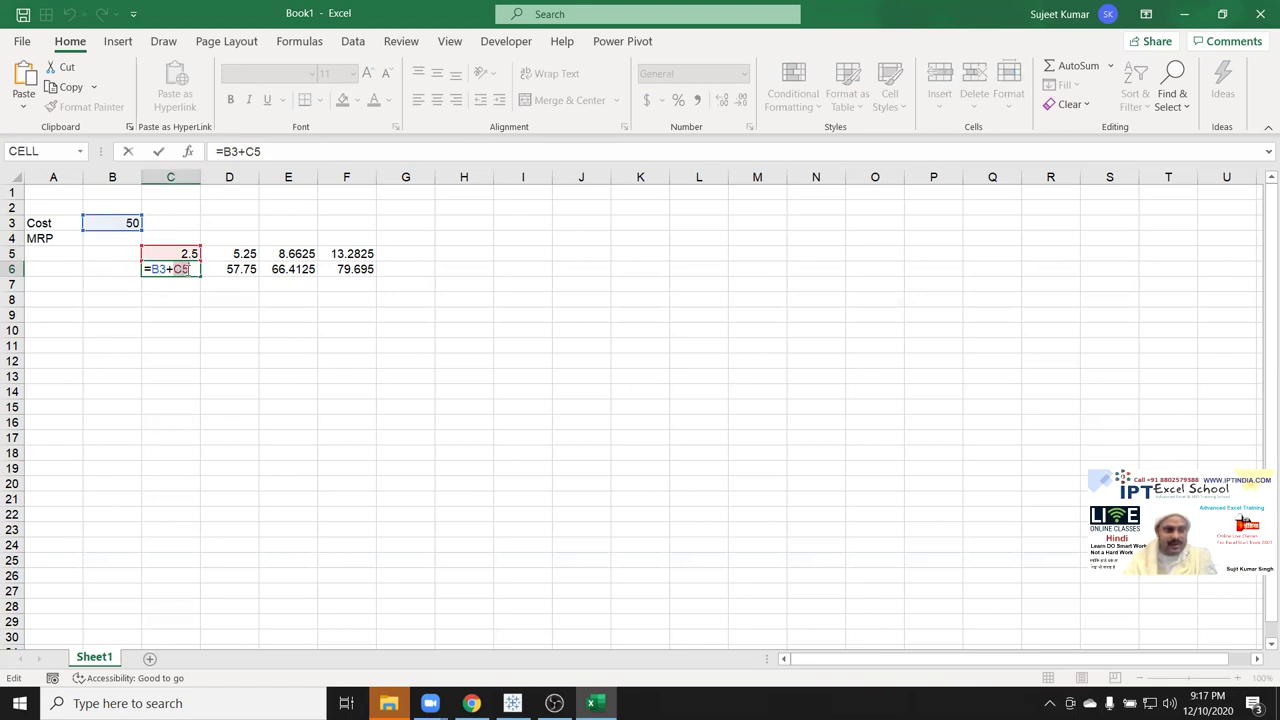
type("(B3*5%")
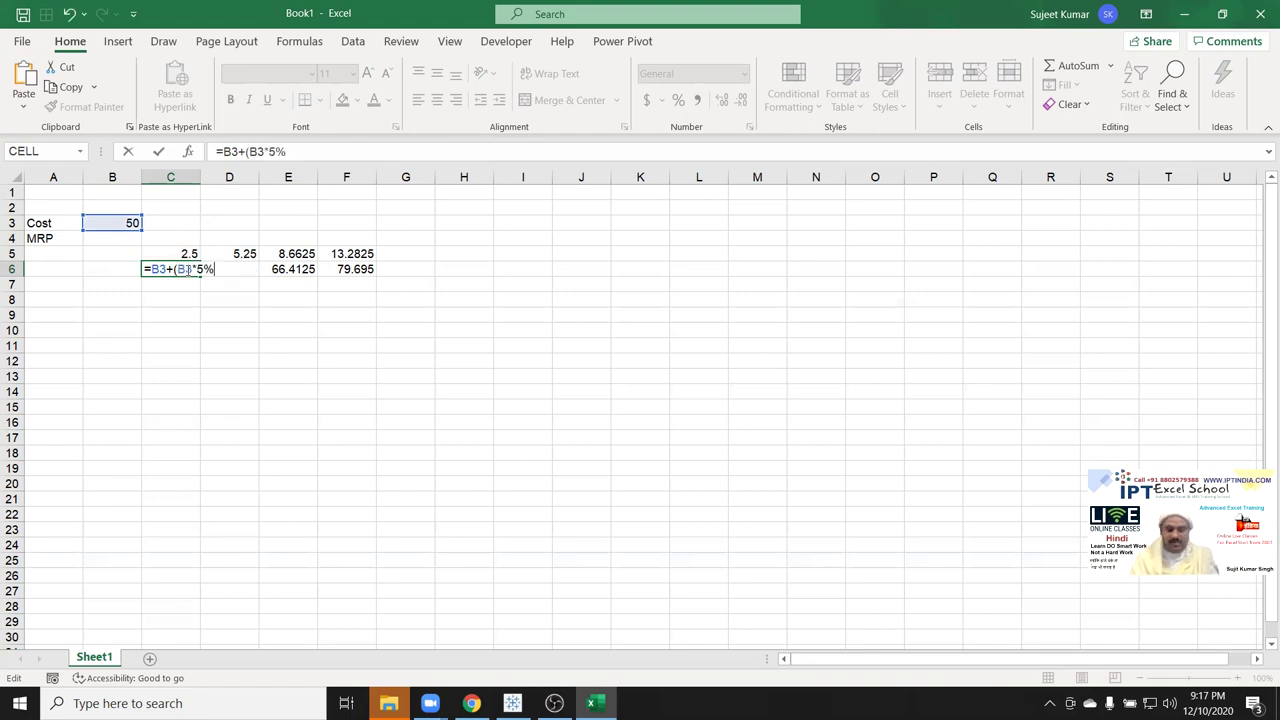
key("ctrl+Return")
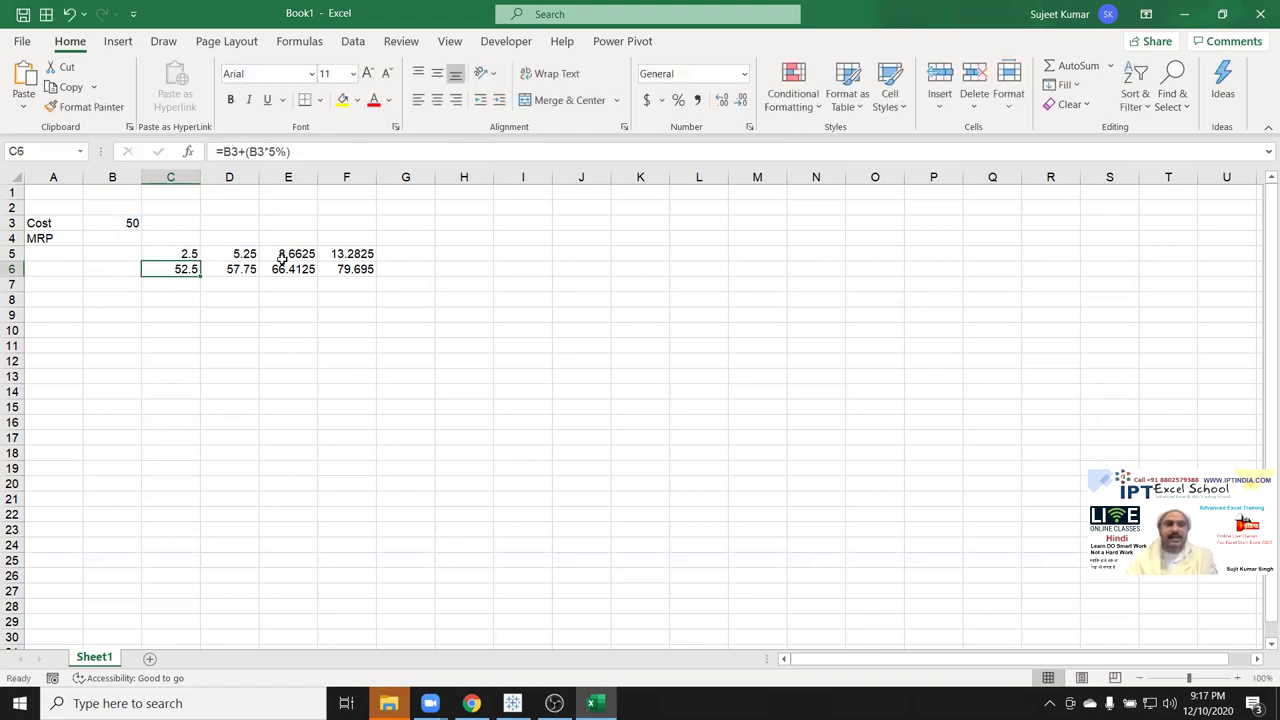
left_click_drag(224, 151, 391, 151)
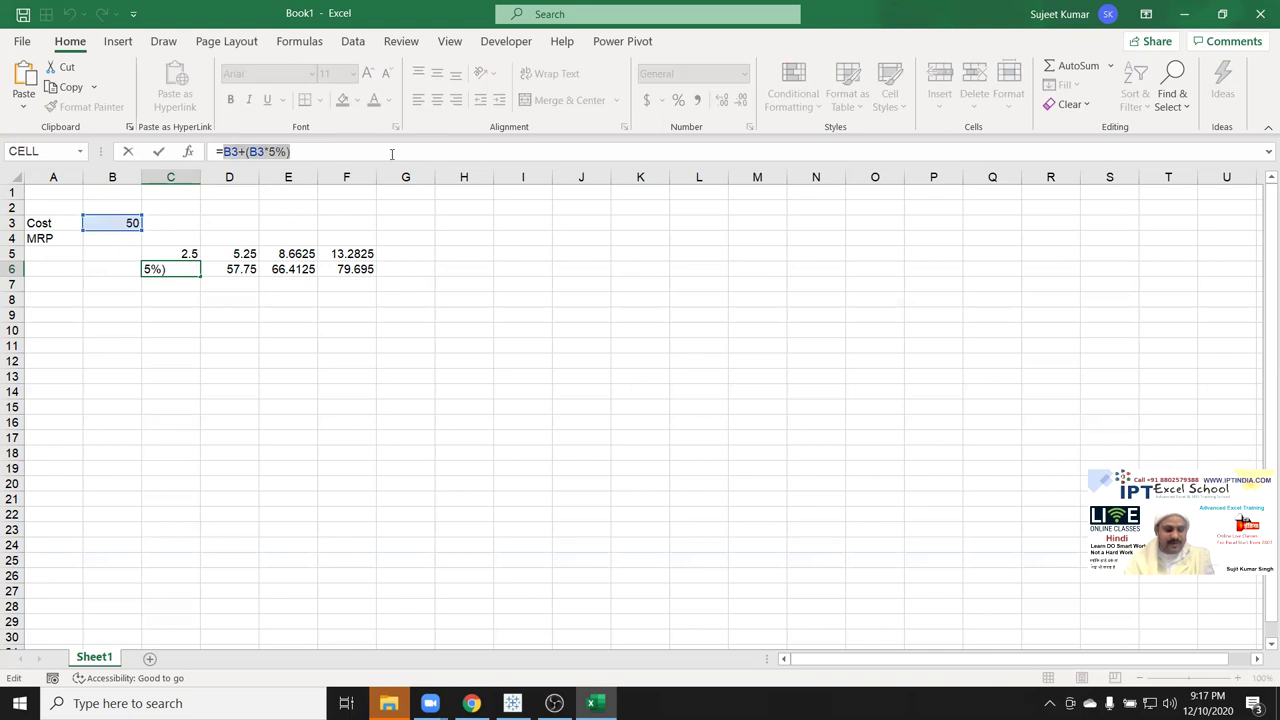
- Rewrite D5 as =(B3+(B3*5%))*10% by pasting the cost-plus-5% expression over C6
key("Escape")
double_click(240, 258)
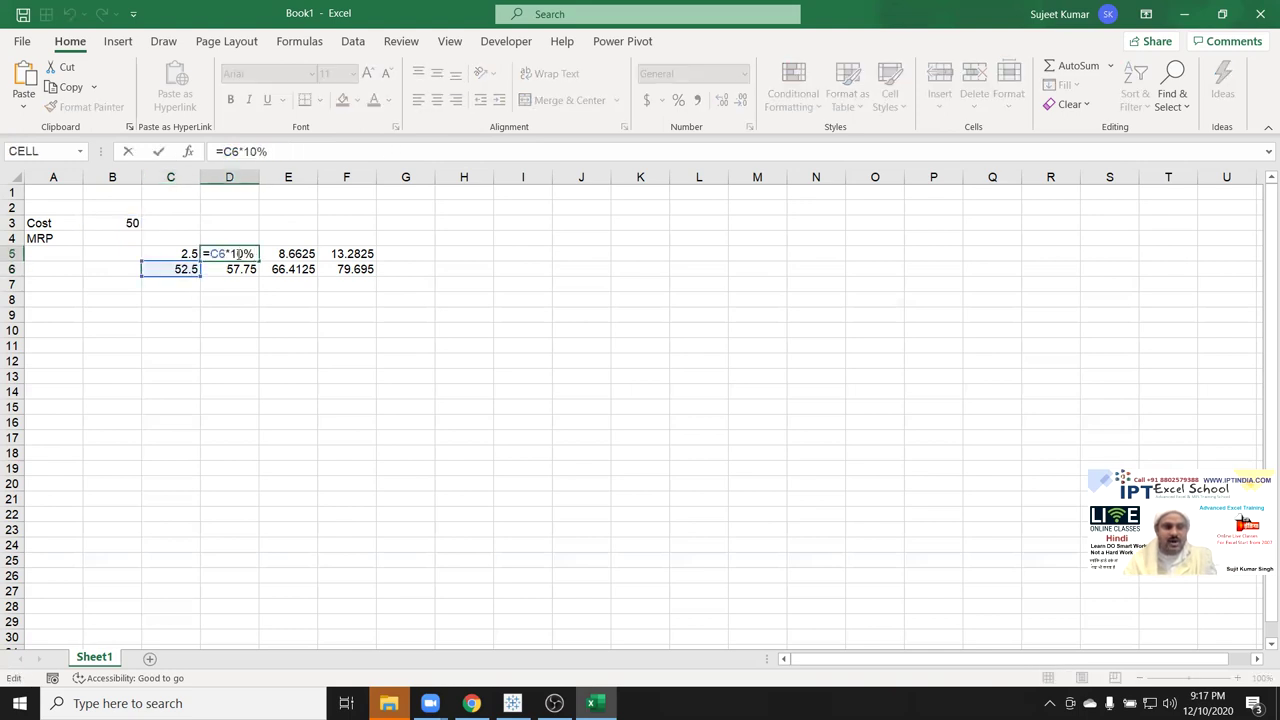
double_click(216, 253)
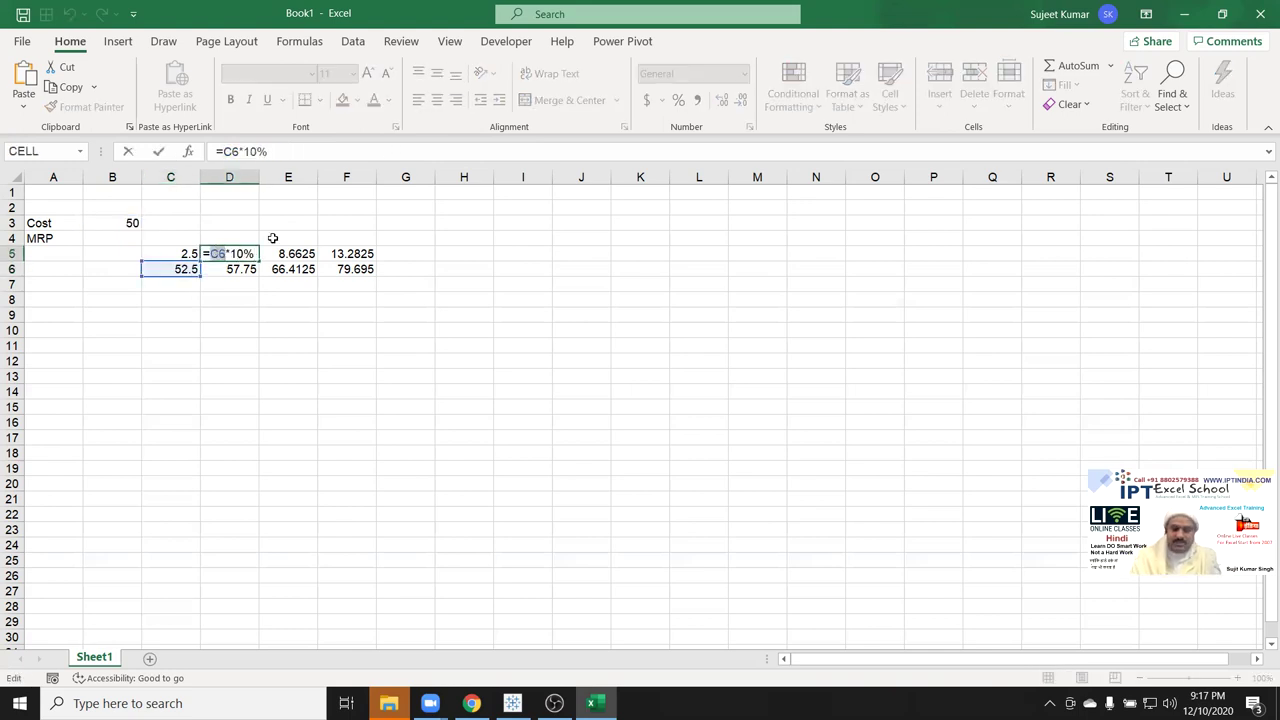
type("(")
key("ctrl+v")
key("Return")
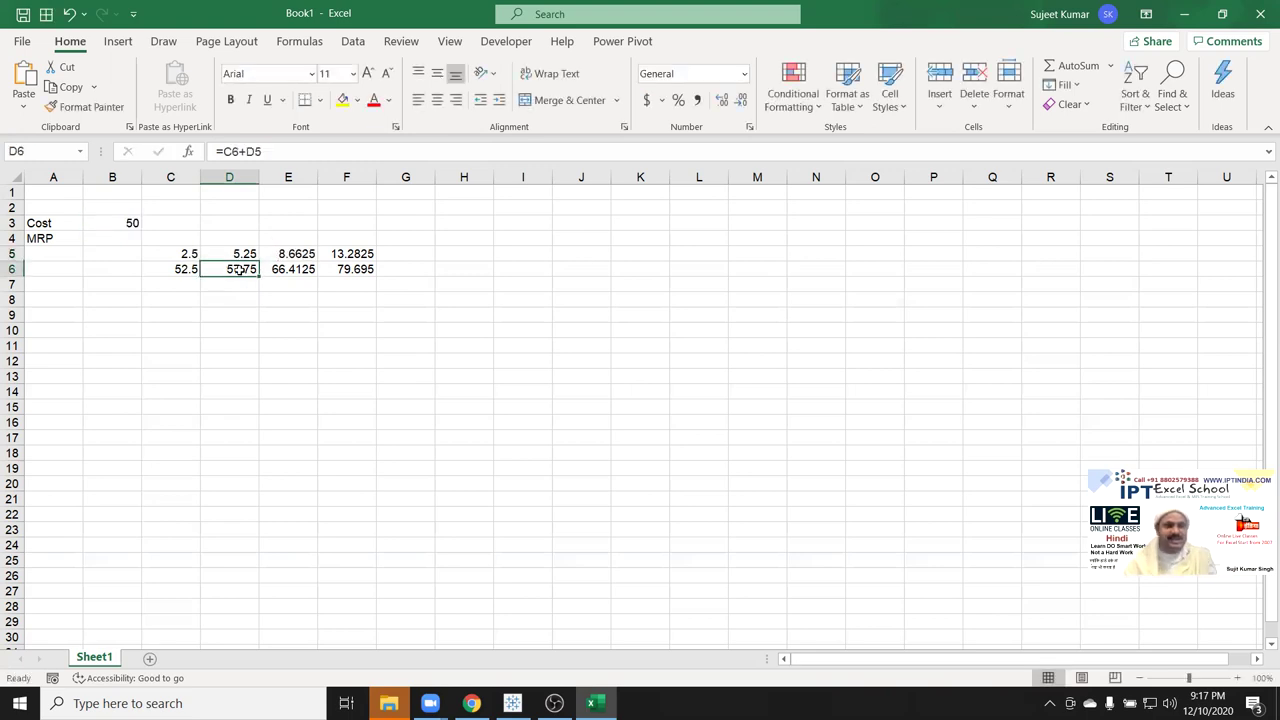
- Replace C6 in D6's formula with (B3+(B3*5%)), keeping 57.75, and copy D5's formula
double_click(238, 266)
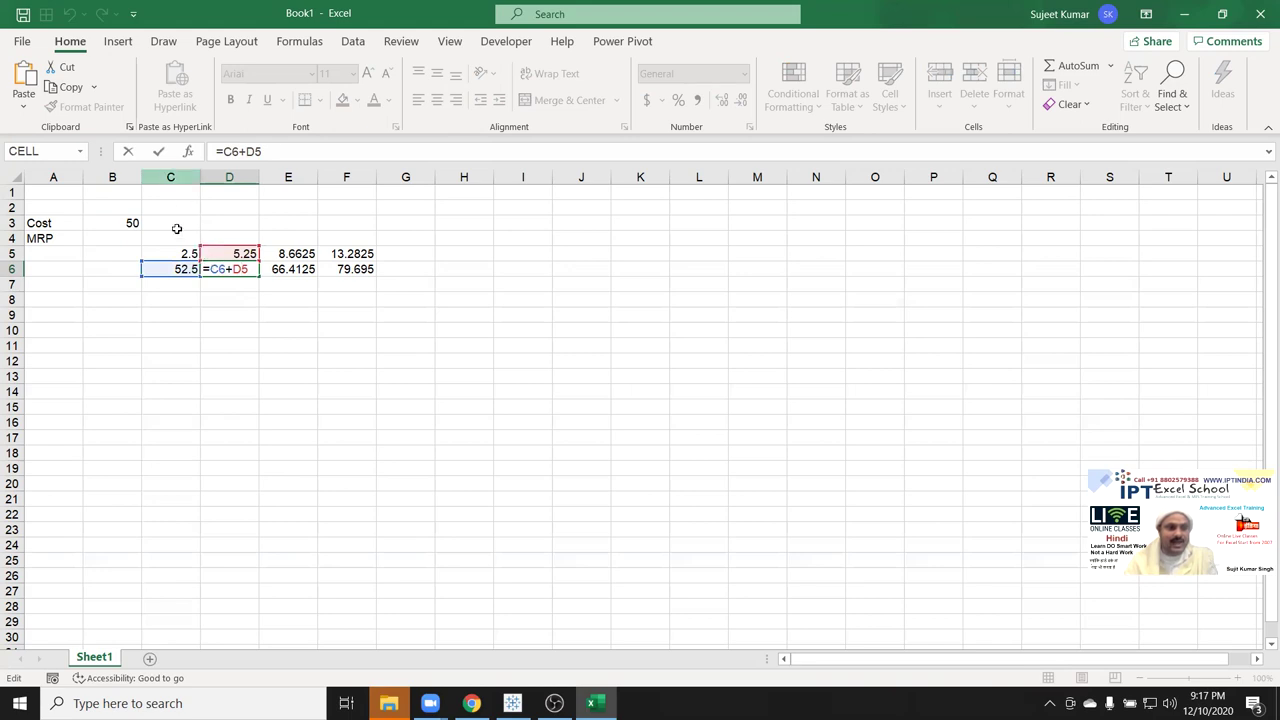
double_click(213, 270)
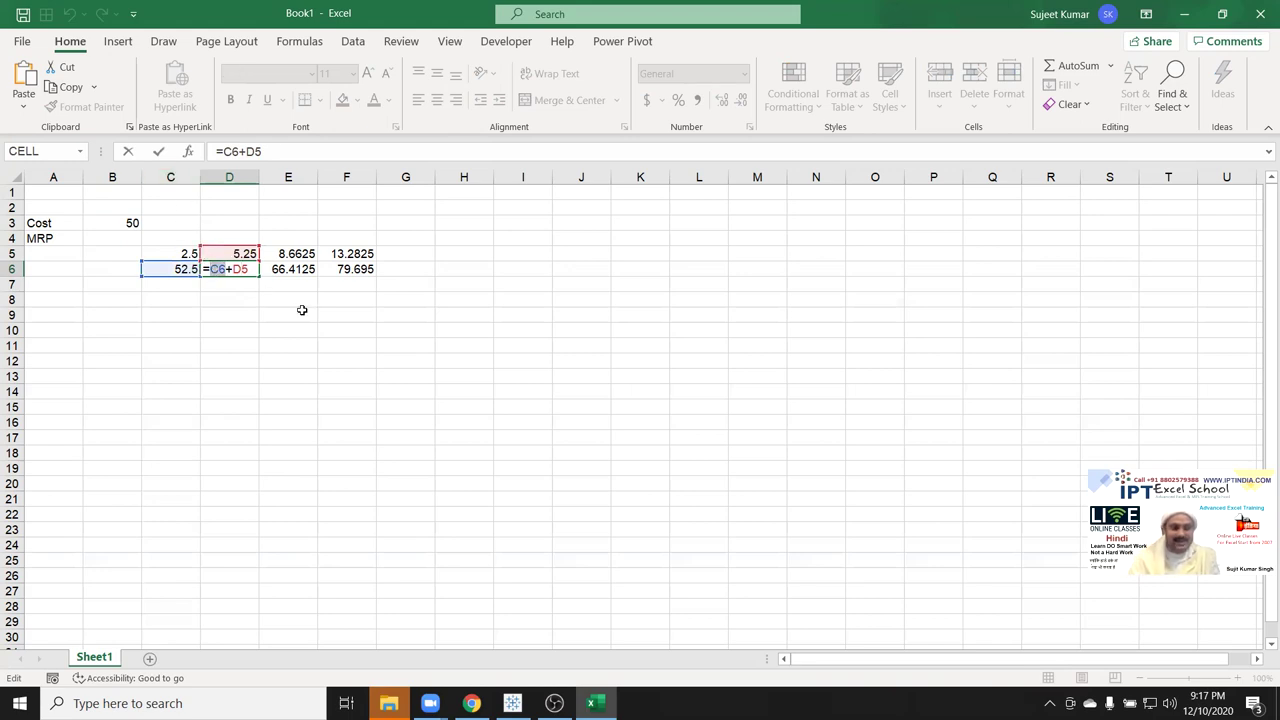
type("(B3+(B3*5%)")
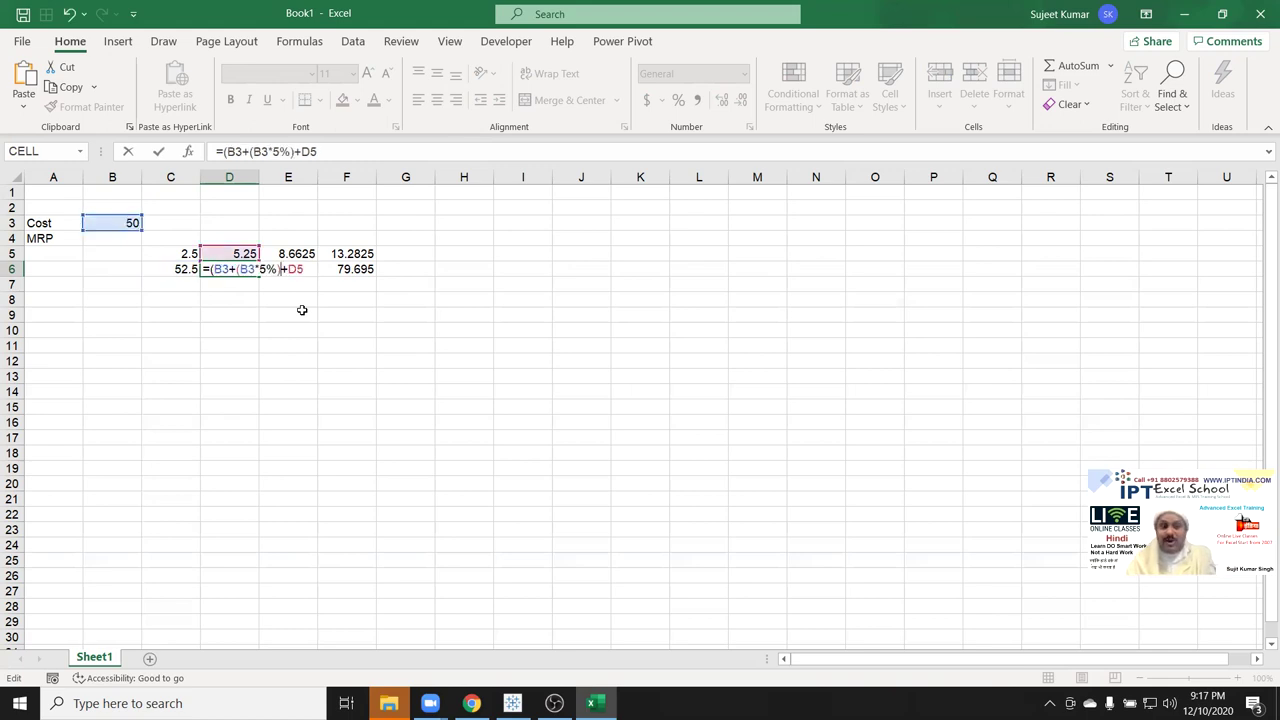
type(")")
key("Return")
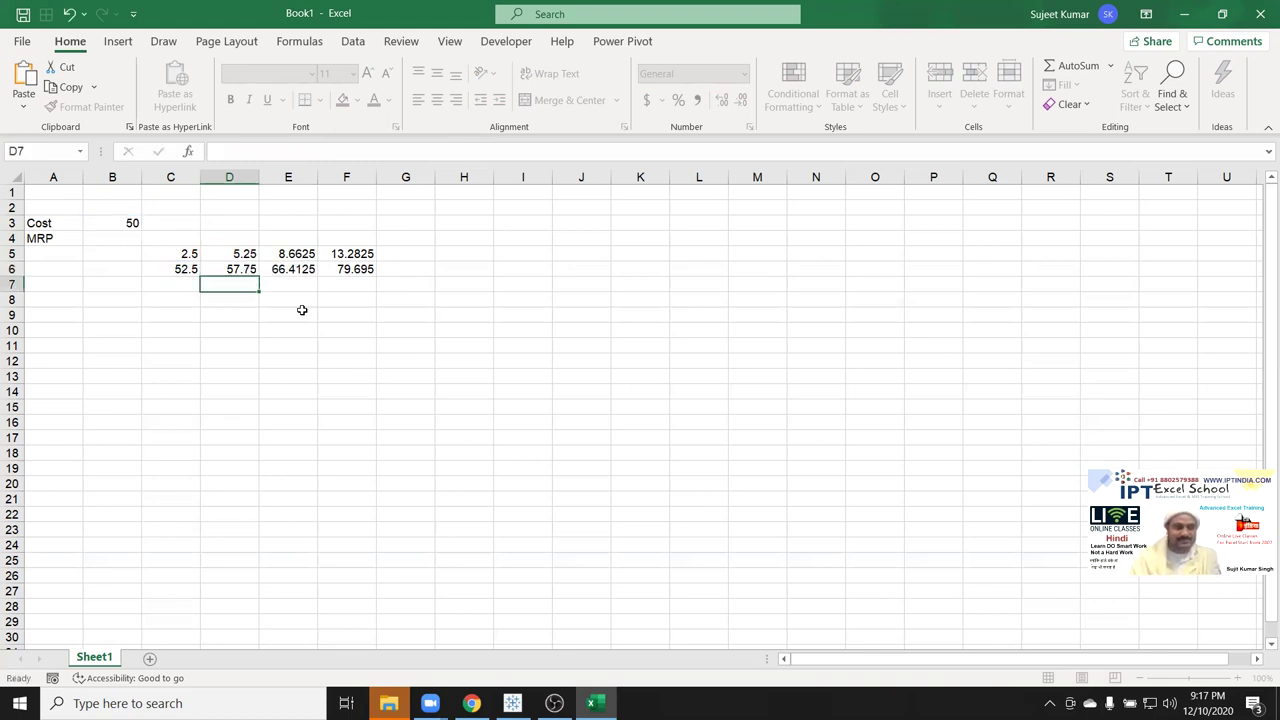
key("Up")
key("Up")
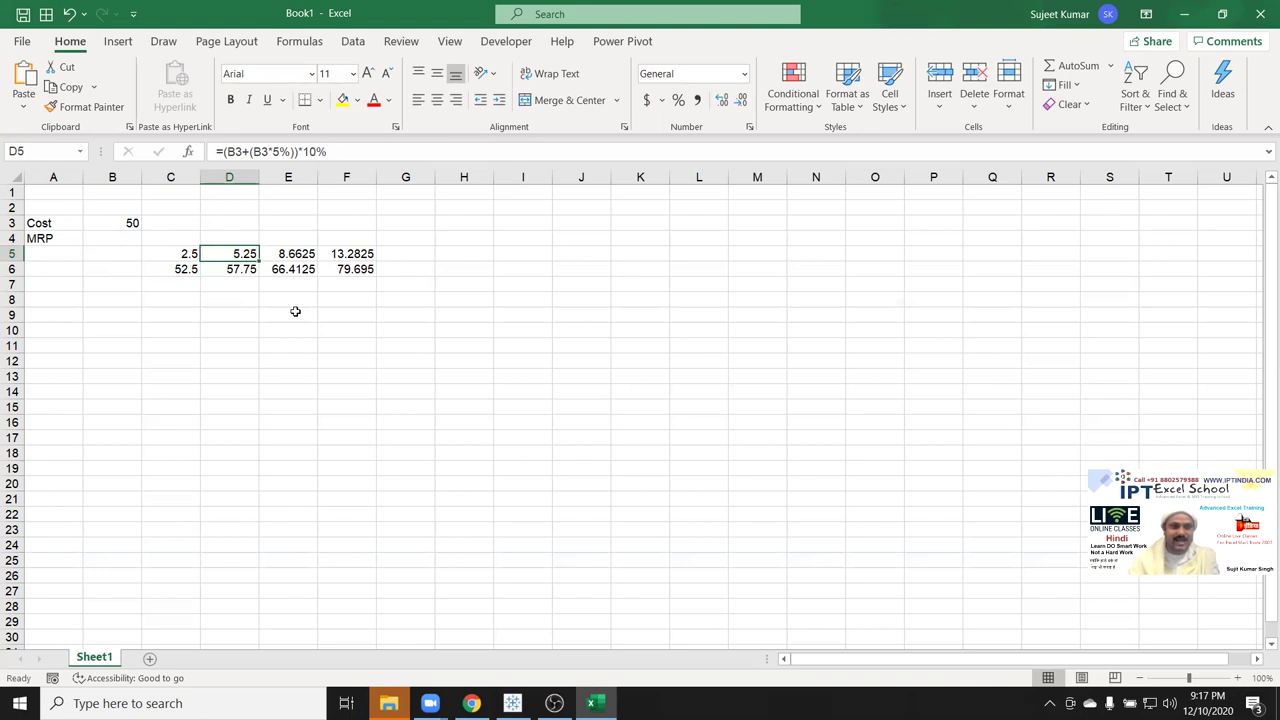
left_click_drag(223, 155, 501, 150)
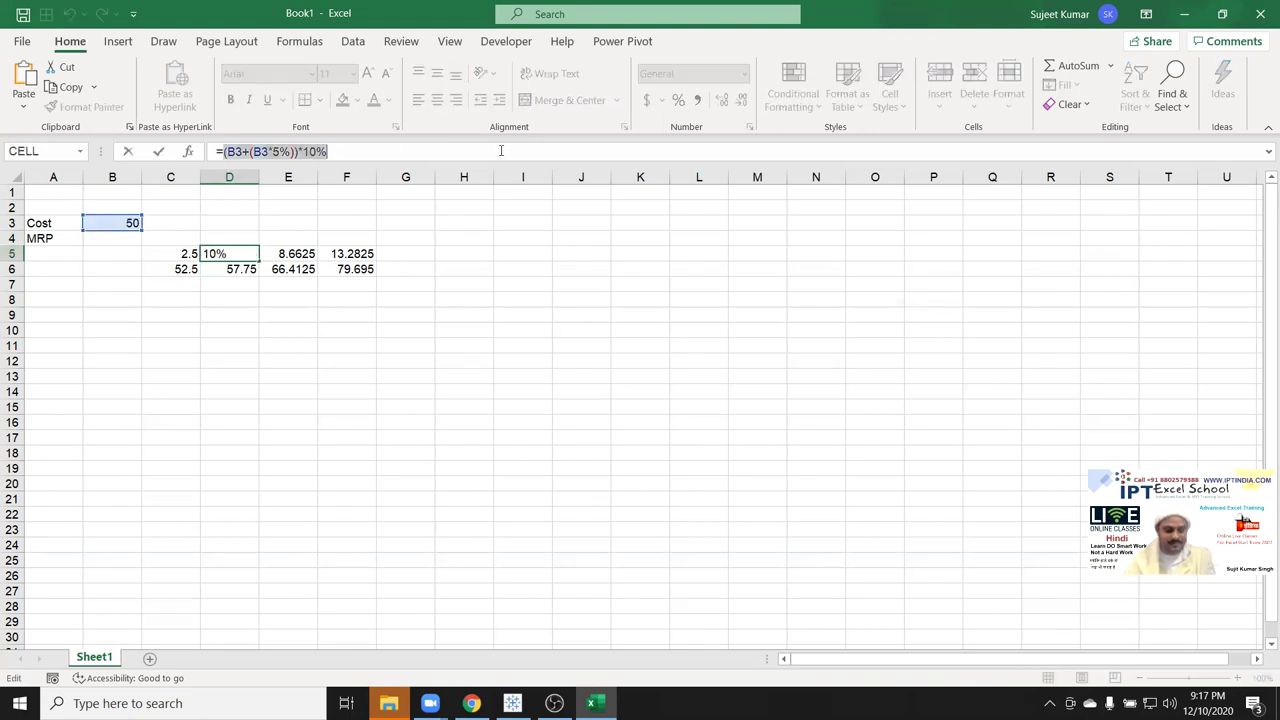
key("Return")
- Swap D6's D5 reference for D5's formula, giving =(B3+(B3*5%))+((B3+(B3*5%))*10%)
double_click(257, 268)
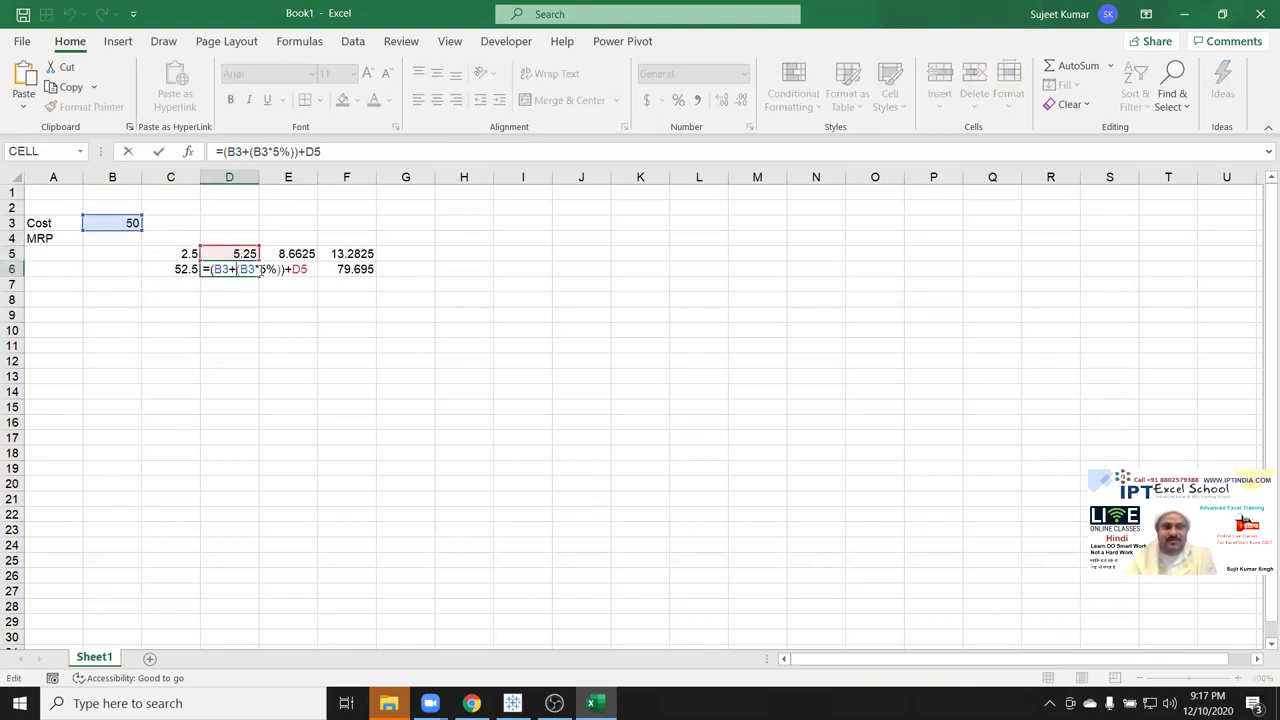
double_click(297, 269)
type("(")
type("(B3+(B3*5%))*10%")
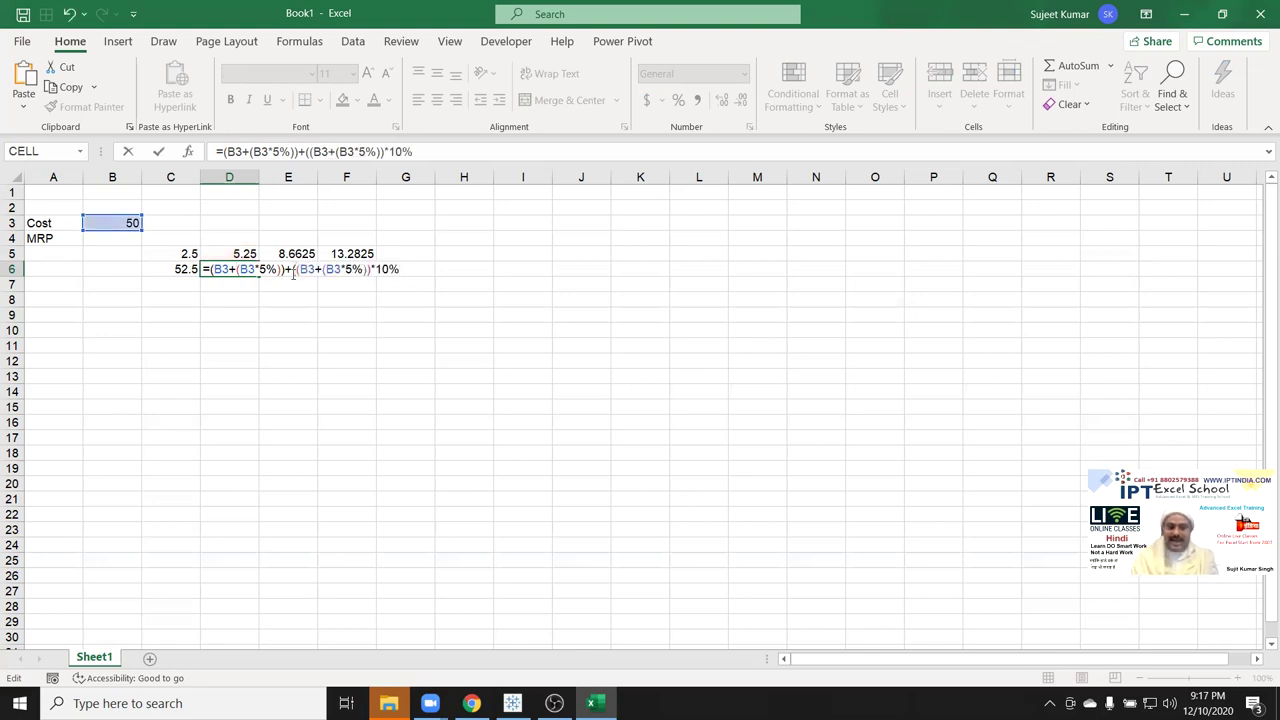
key("Return")
key("Up")
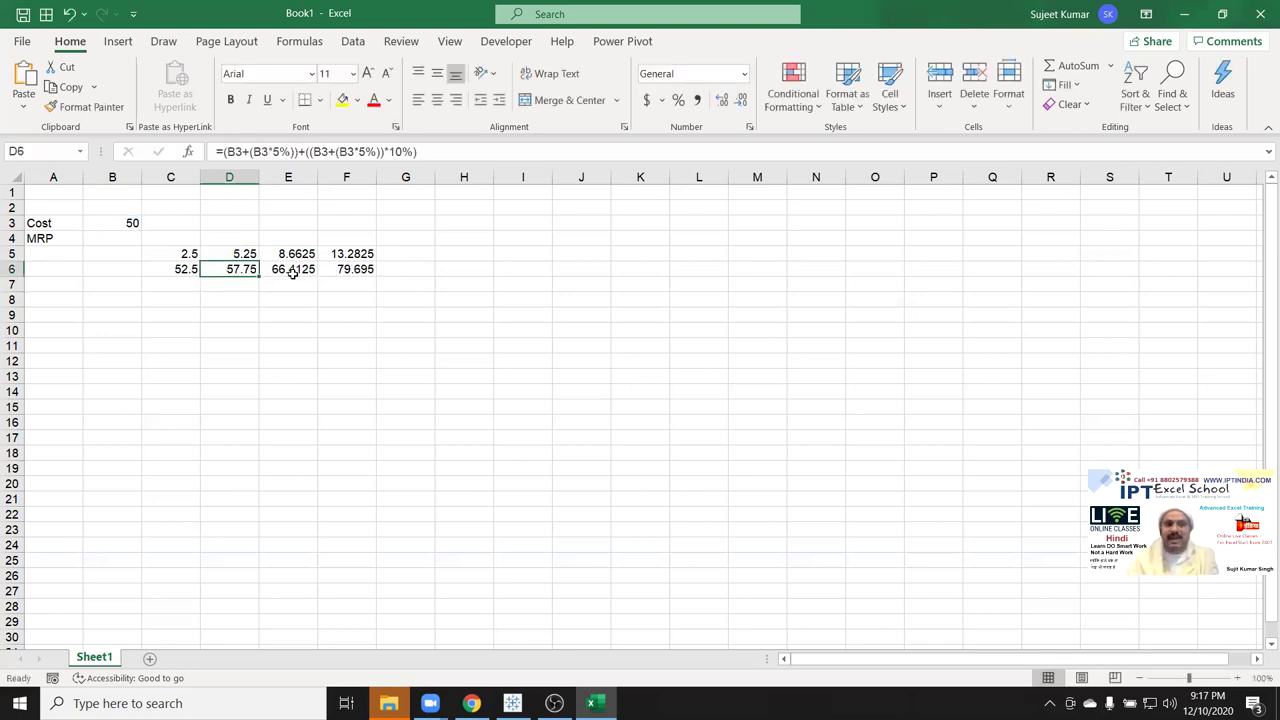
left_click_drag(226, 151, 593, 147)
key("ctrl+c")
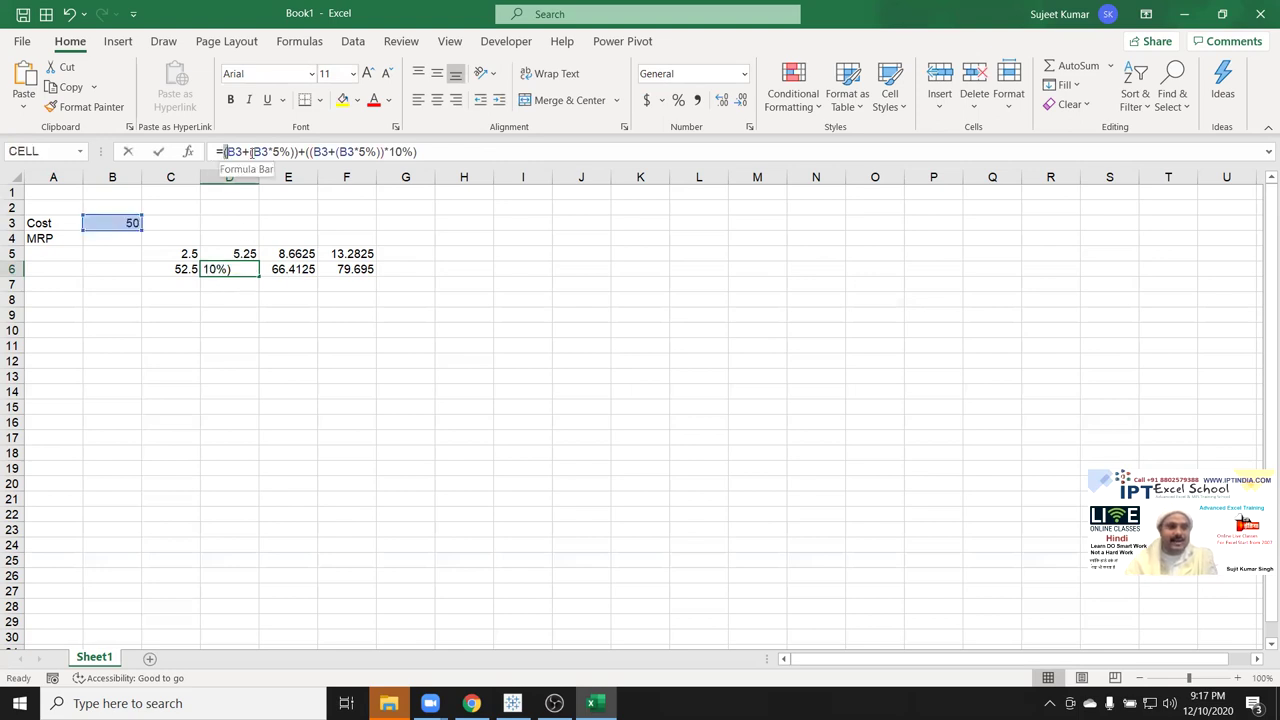
key("Escape")
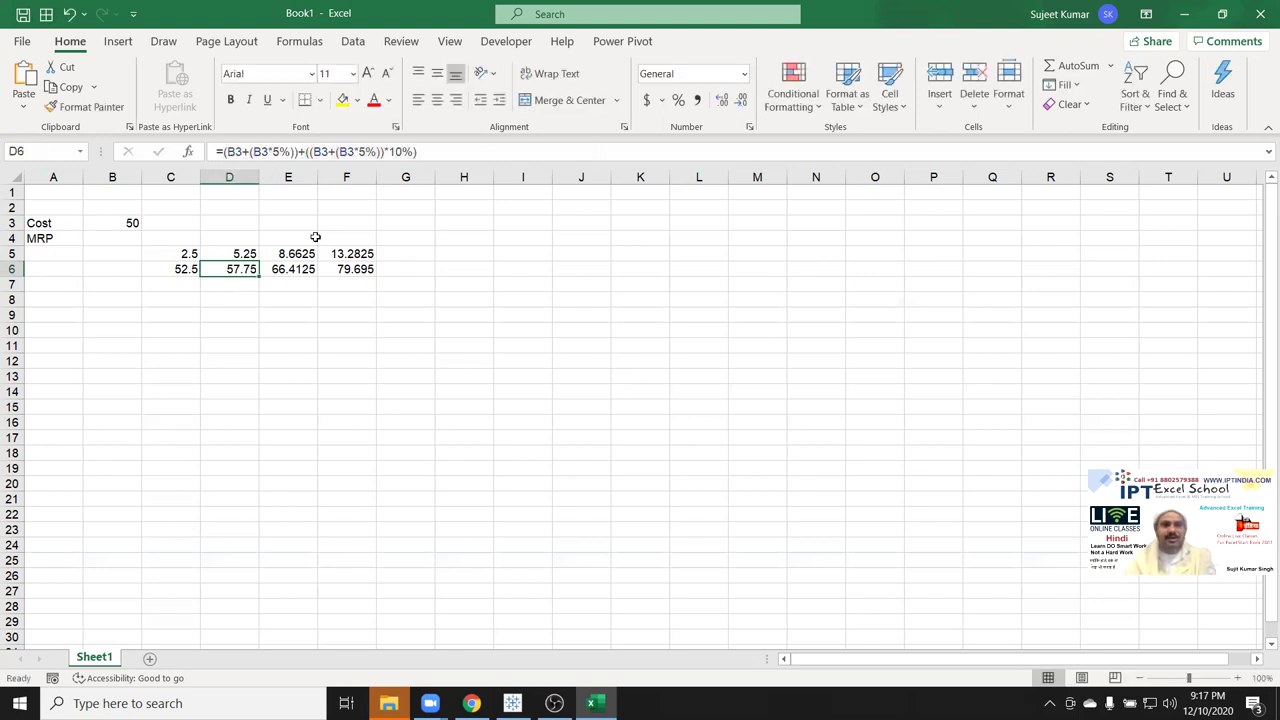
double_click(300, 253)
- Expand E5 and E6 by replacing their D6 references with D6's bracketed formula
double_click(274, 253)
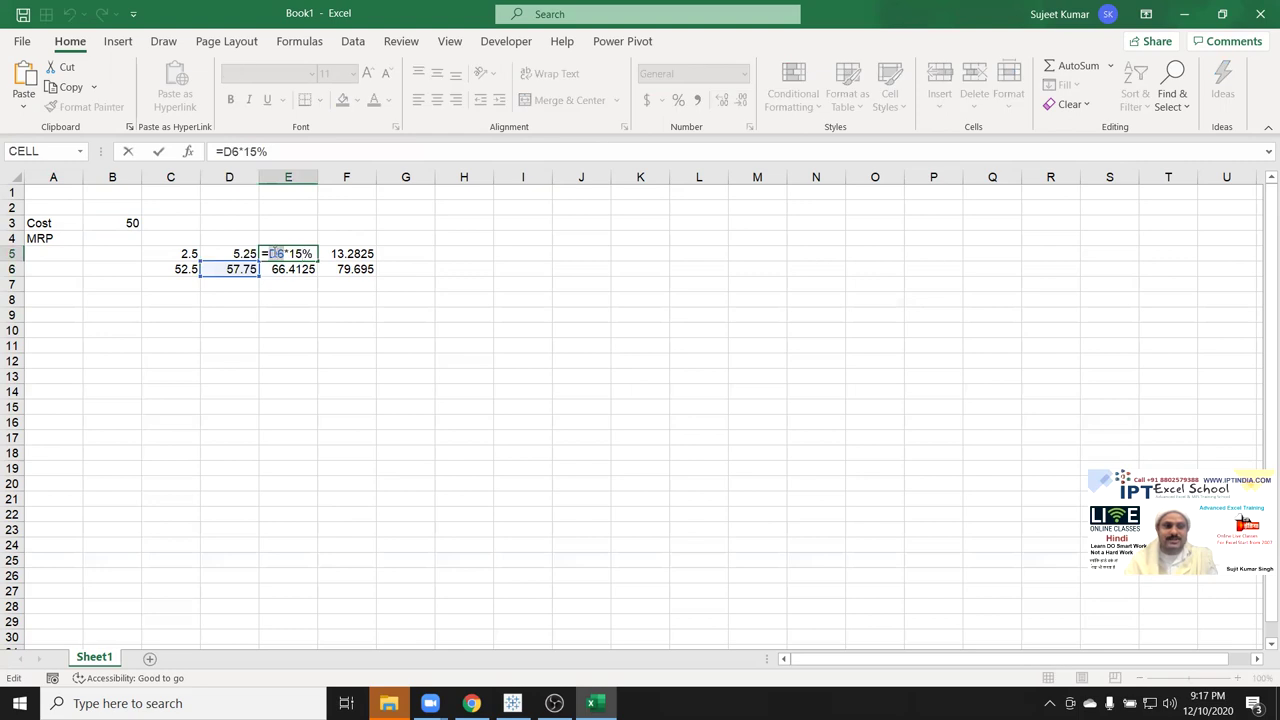
type("()")
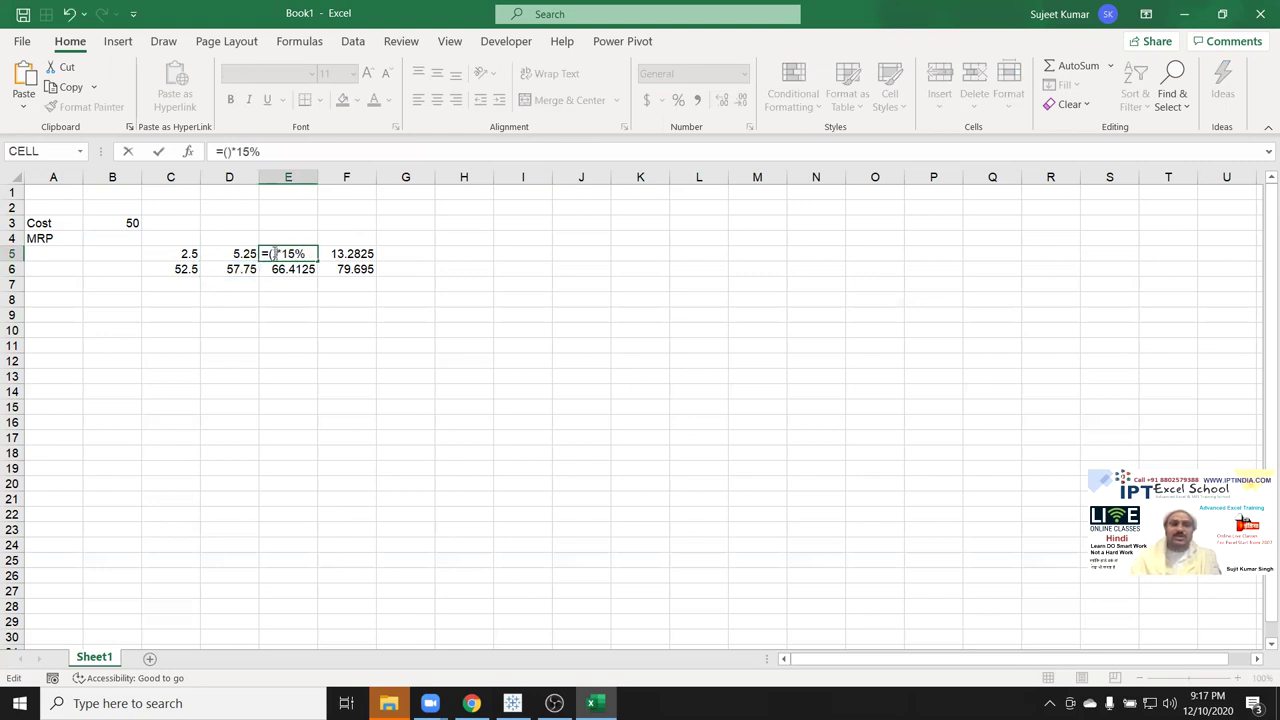
key("ctrl+v")
key("Return")
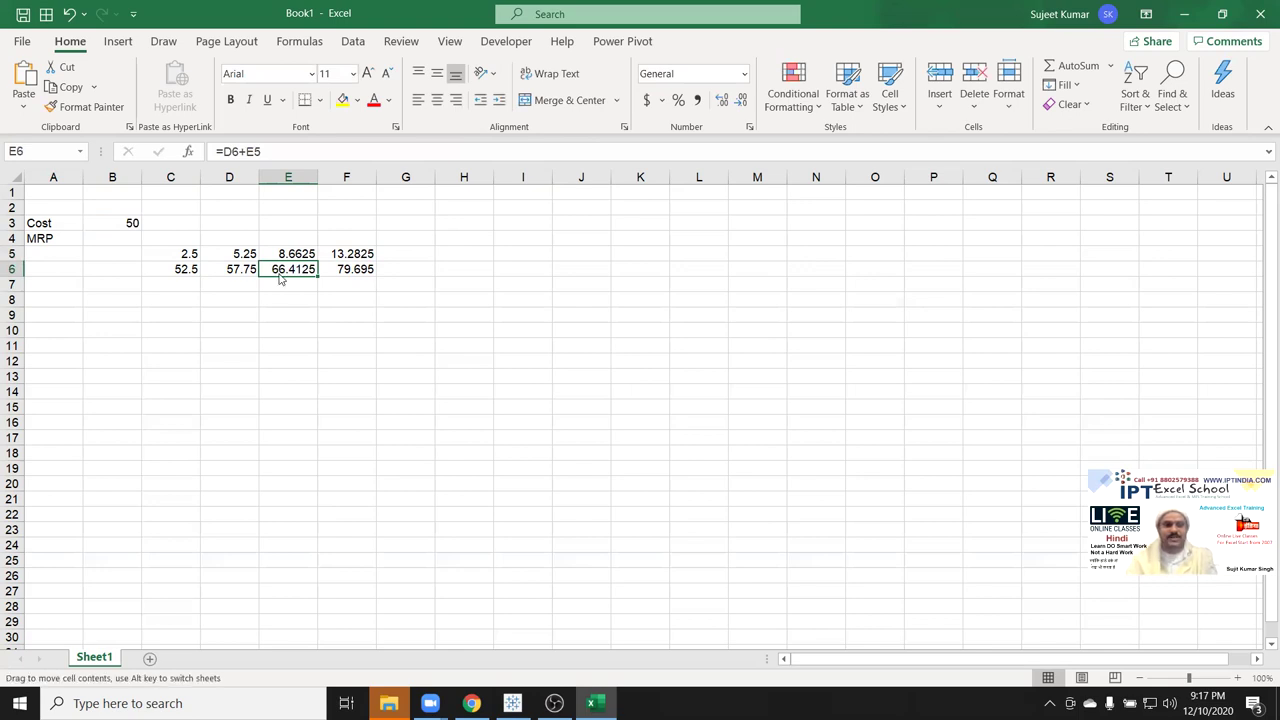
double_click(278, 268)
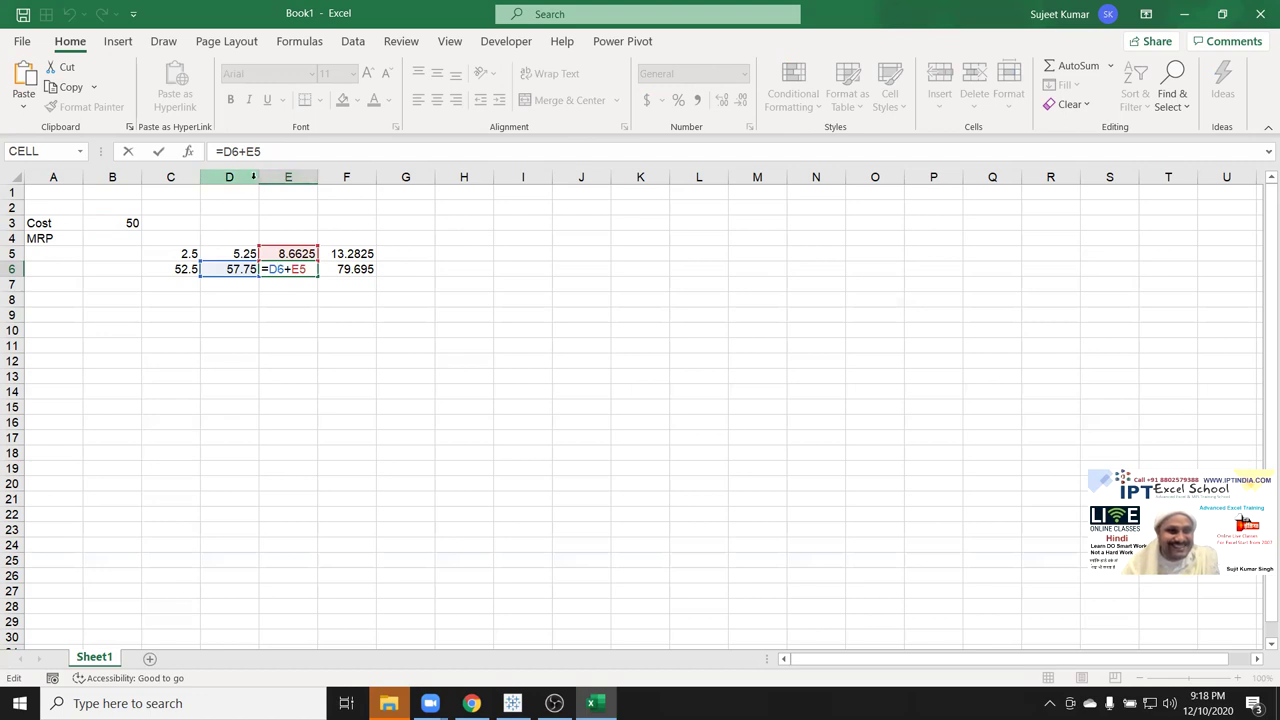
double_click(284, 268)
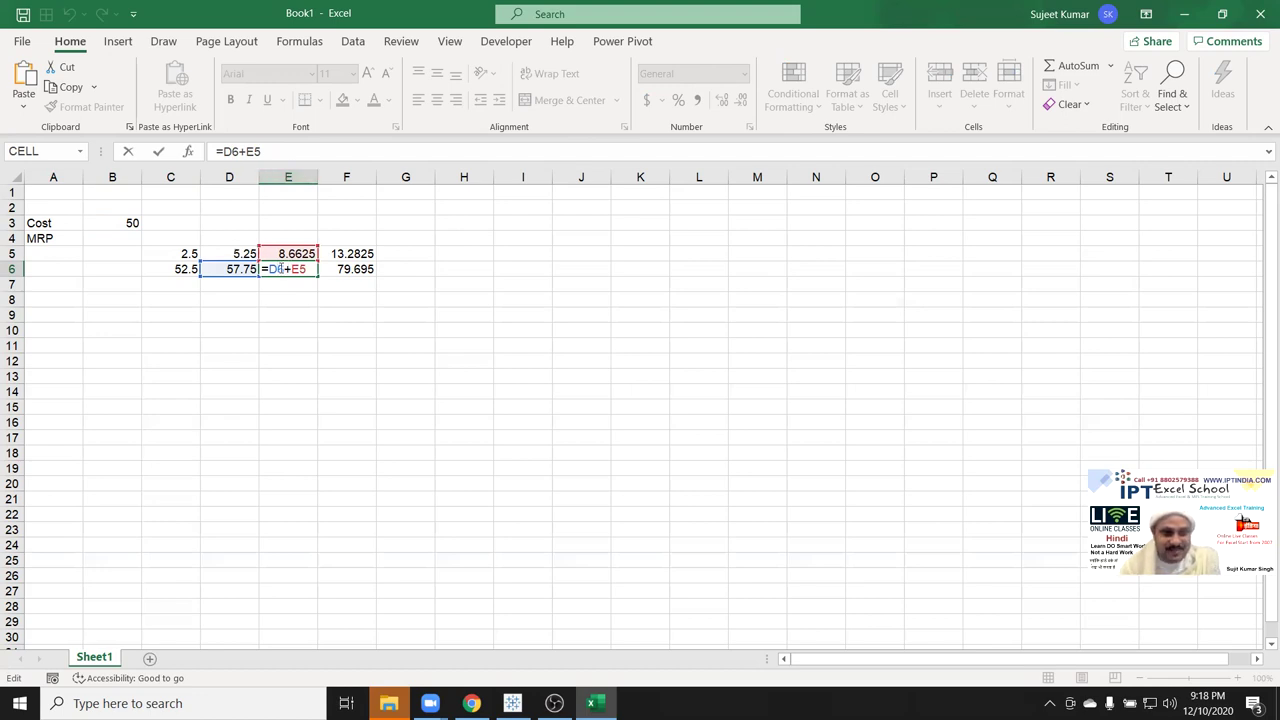
double_click(276, 269)
type("(")
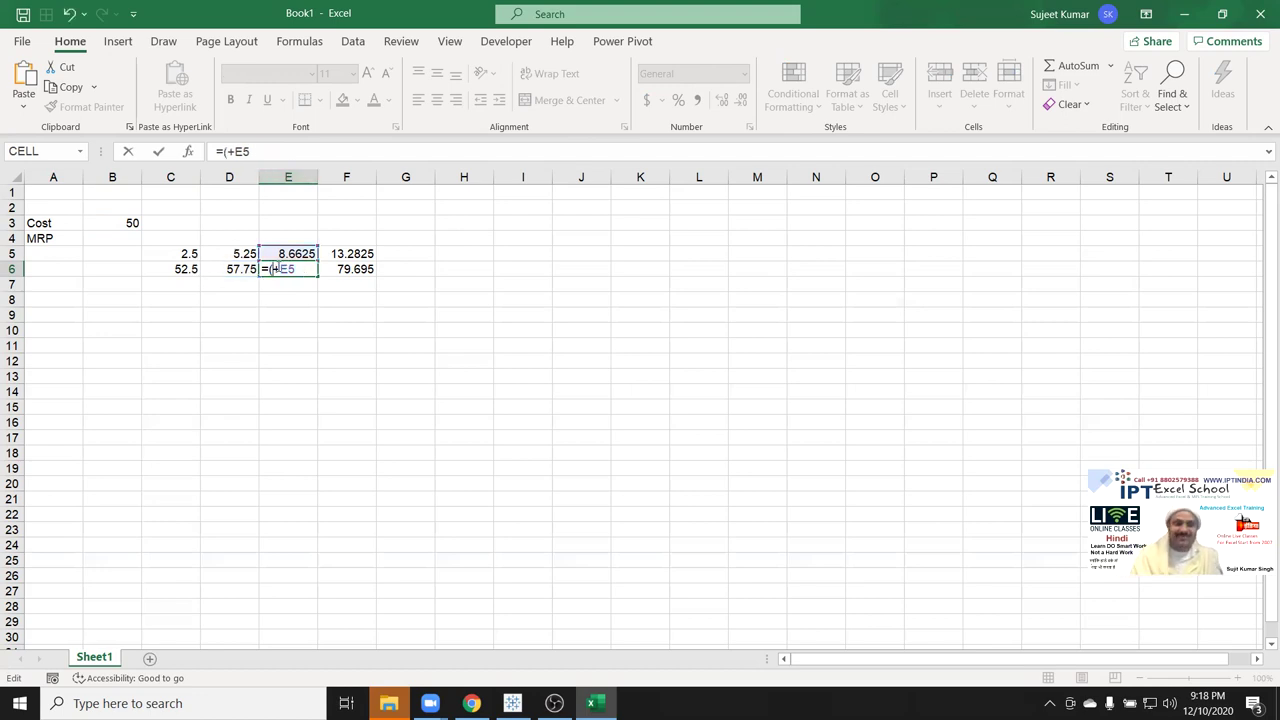
key("ctrl+v")
type(")")
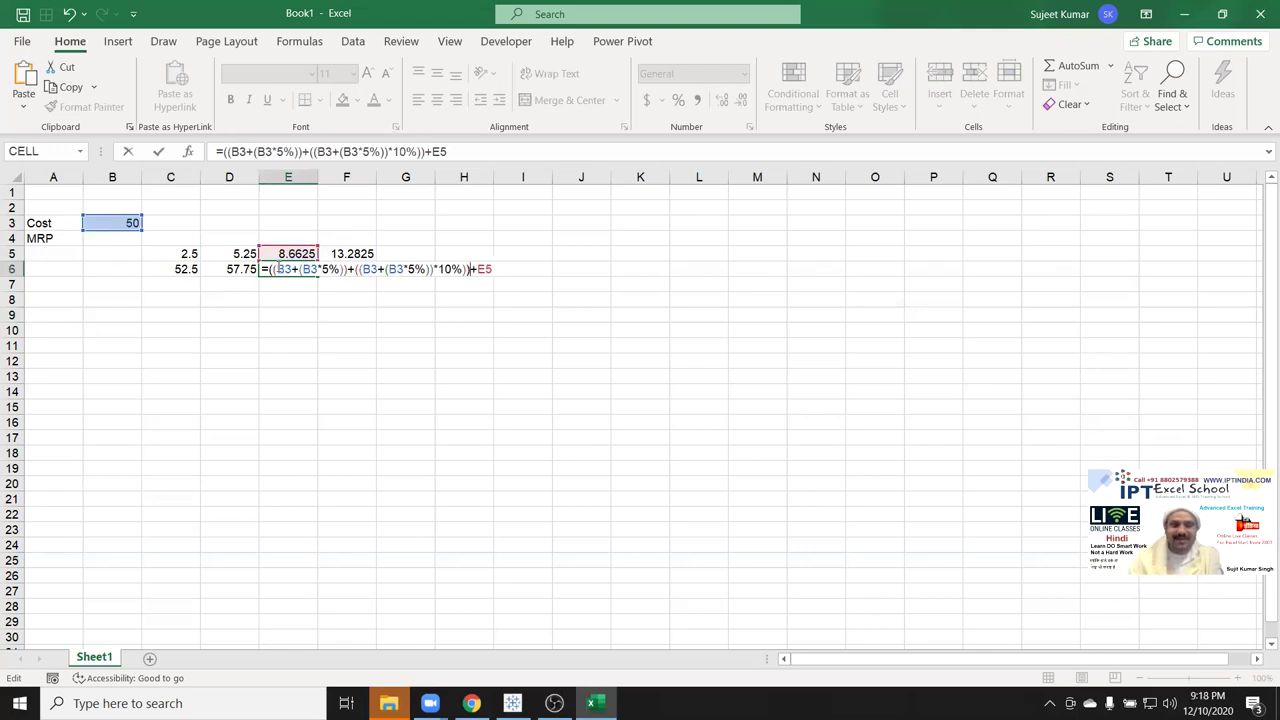
key("Return")
- Substitute E5's formula into E6 with *15%, so E6 computes from B3 alone
left_click(272, 255)
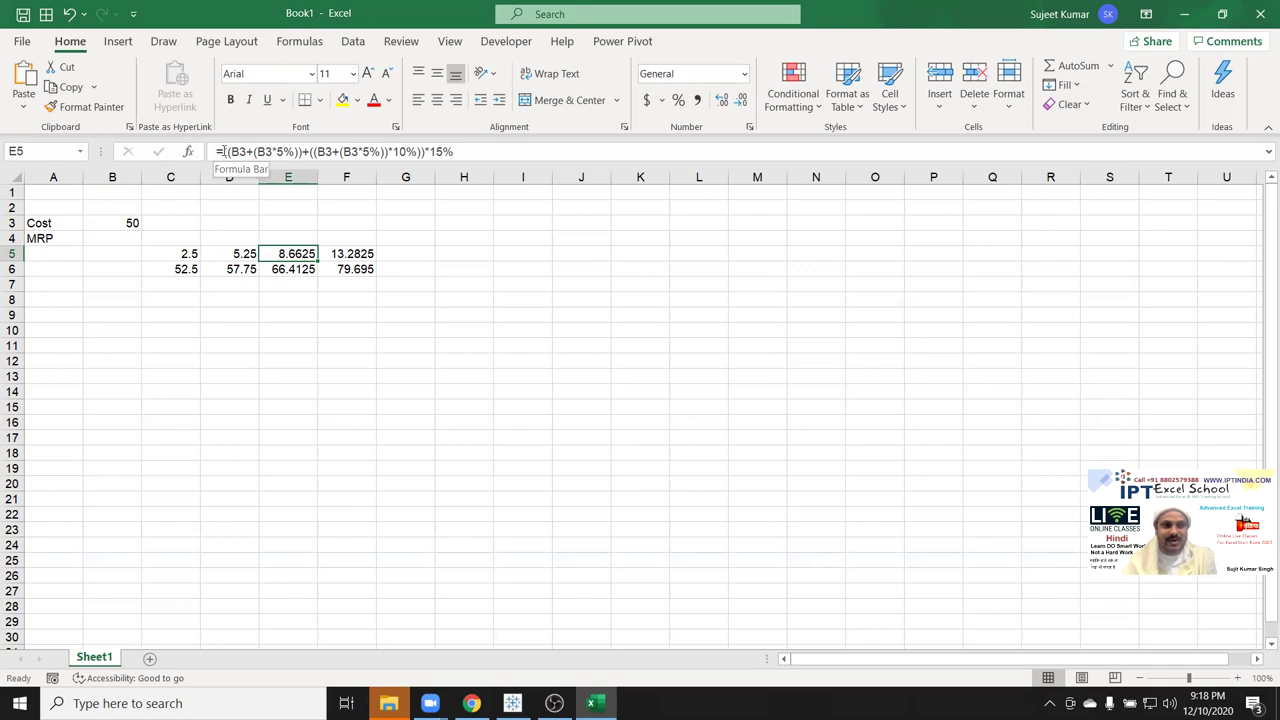
left_click_drag(221, 151, 469, 151)
key("ctrl+c")
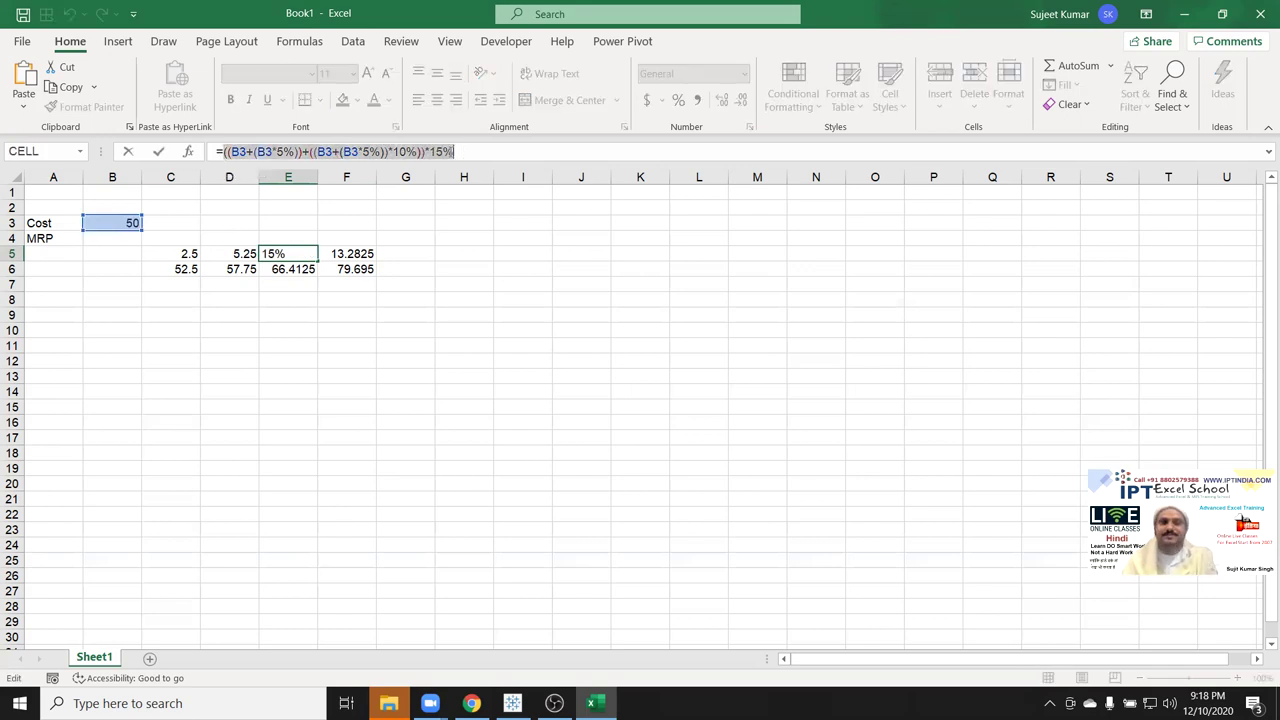
key("Escape")
left_click(305, 269)
double_click(305, 269)
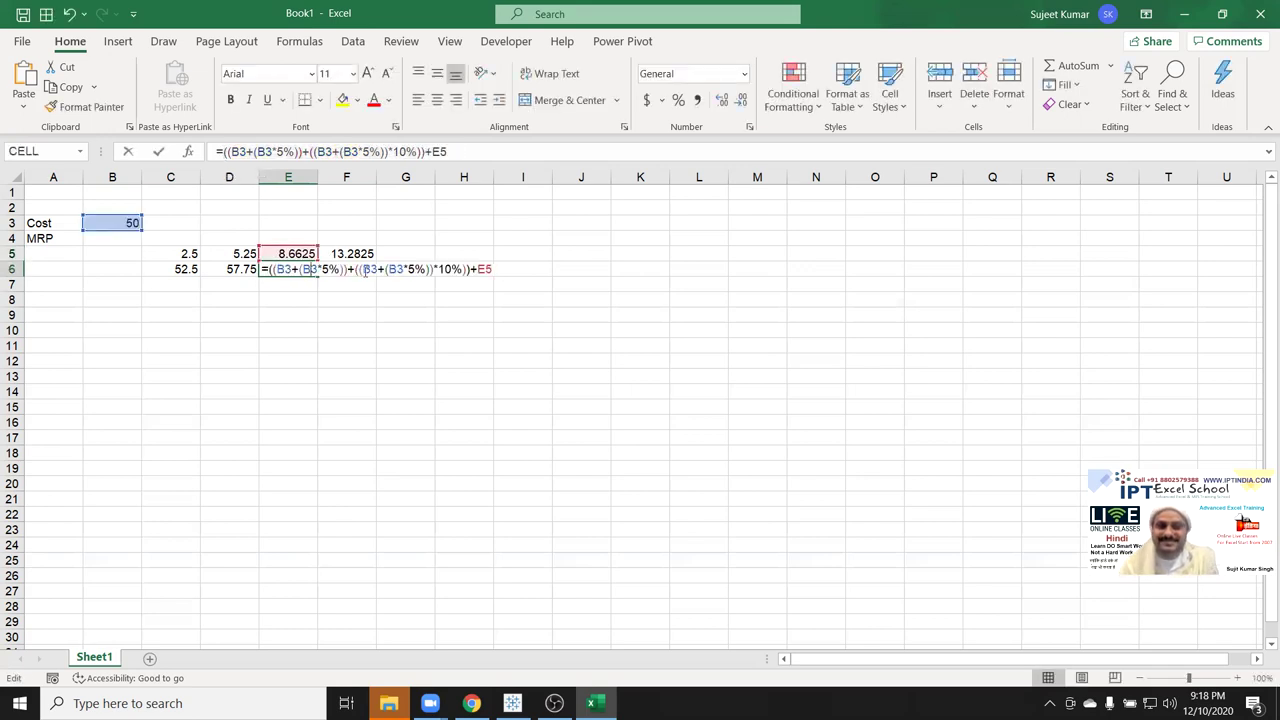
key("BackSpace")
key("BackSpace")
type("(")
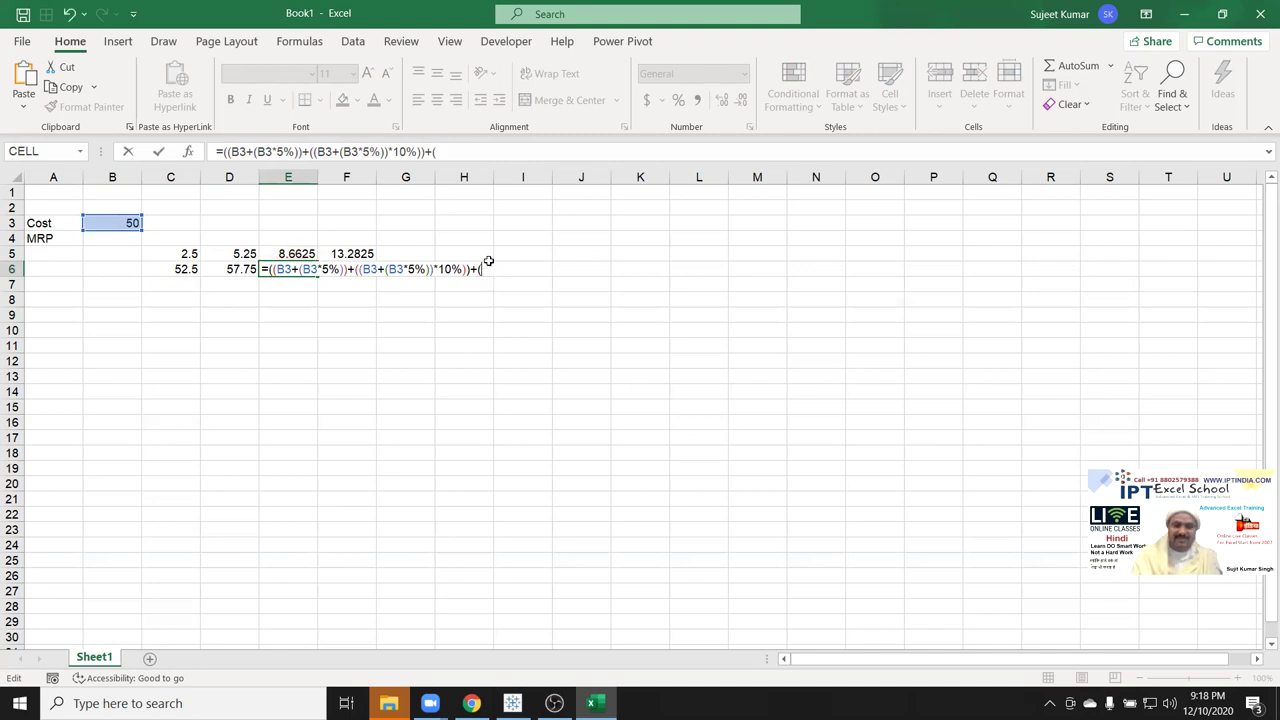
key("ctrl+v")
type("*15%)")
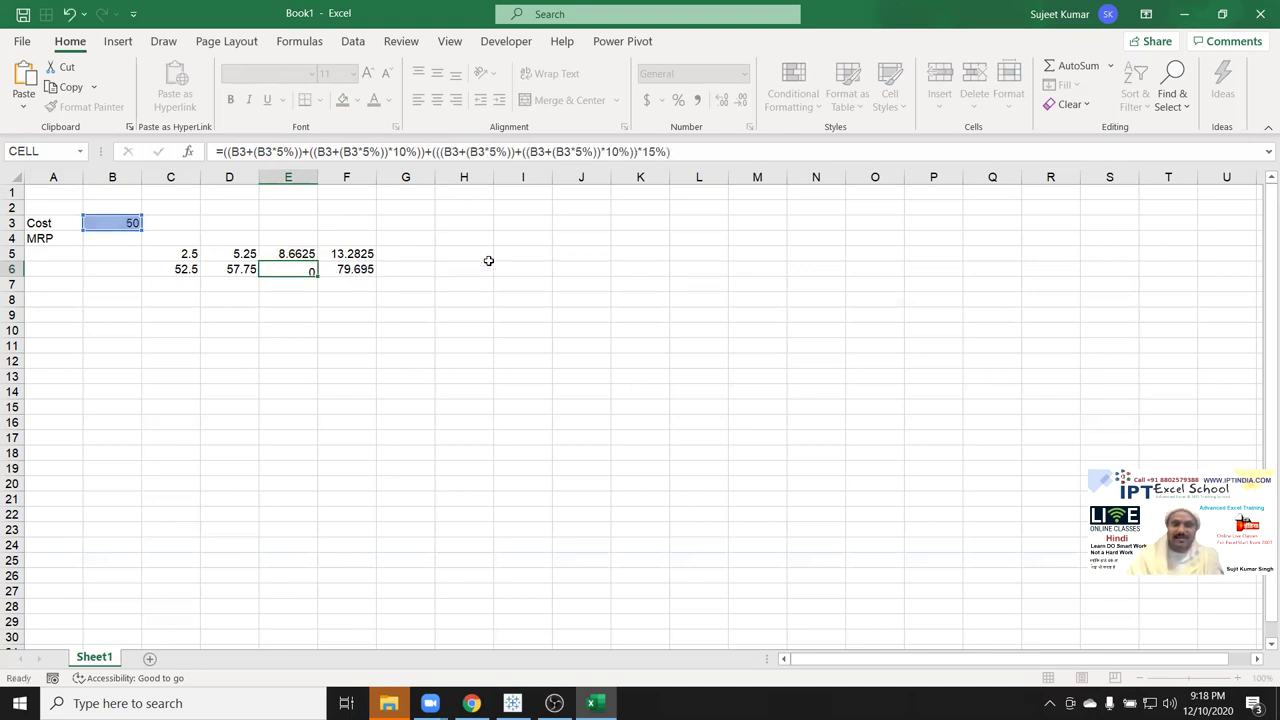
key("ctrl+Return")
key("Up")
key("Down")
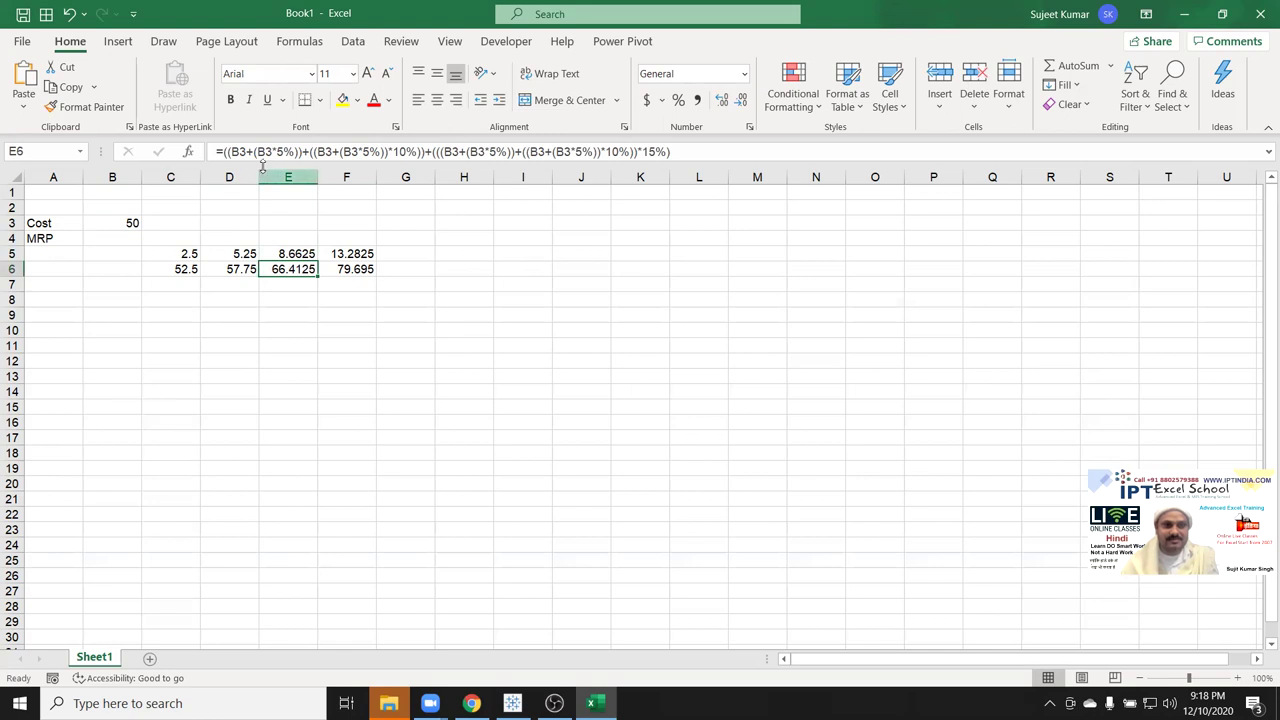
left_click(220, 152)
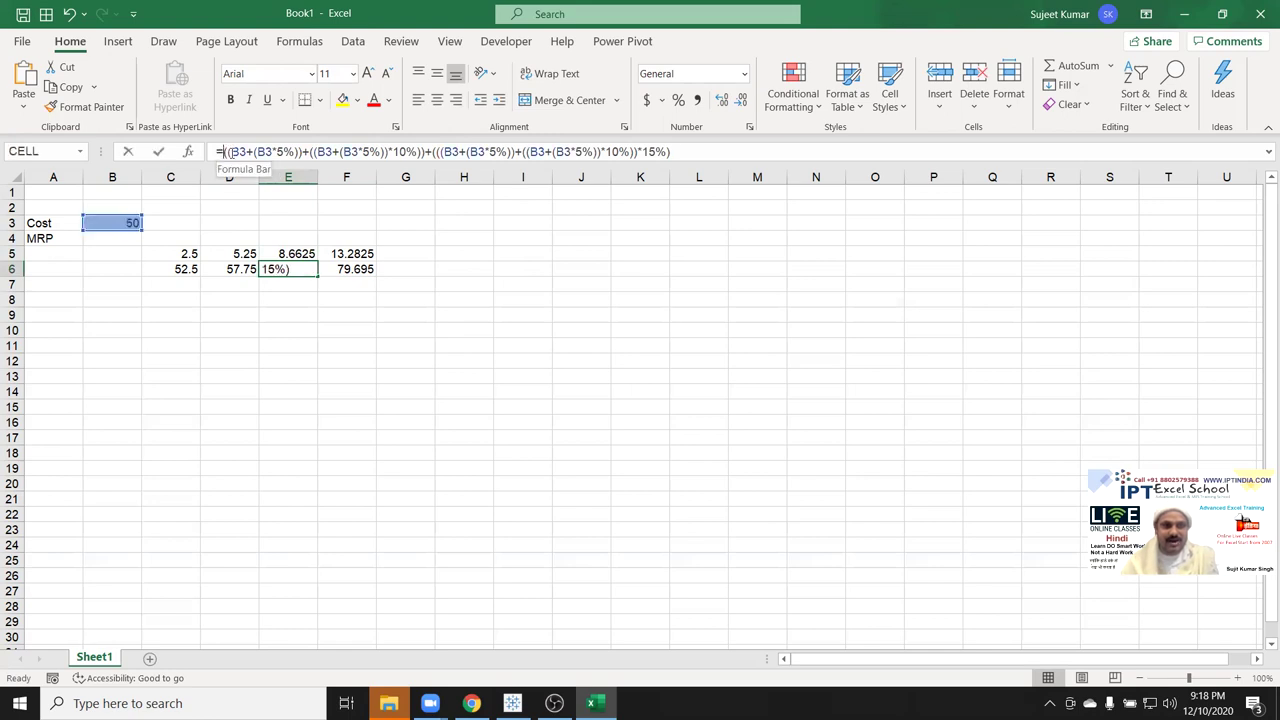
key("Escape")
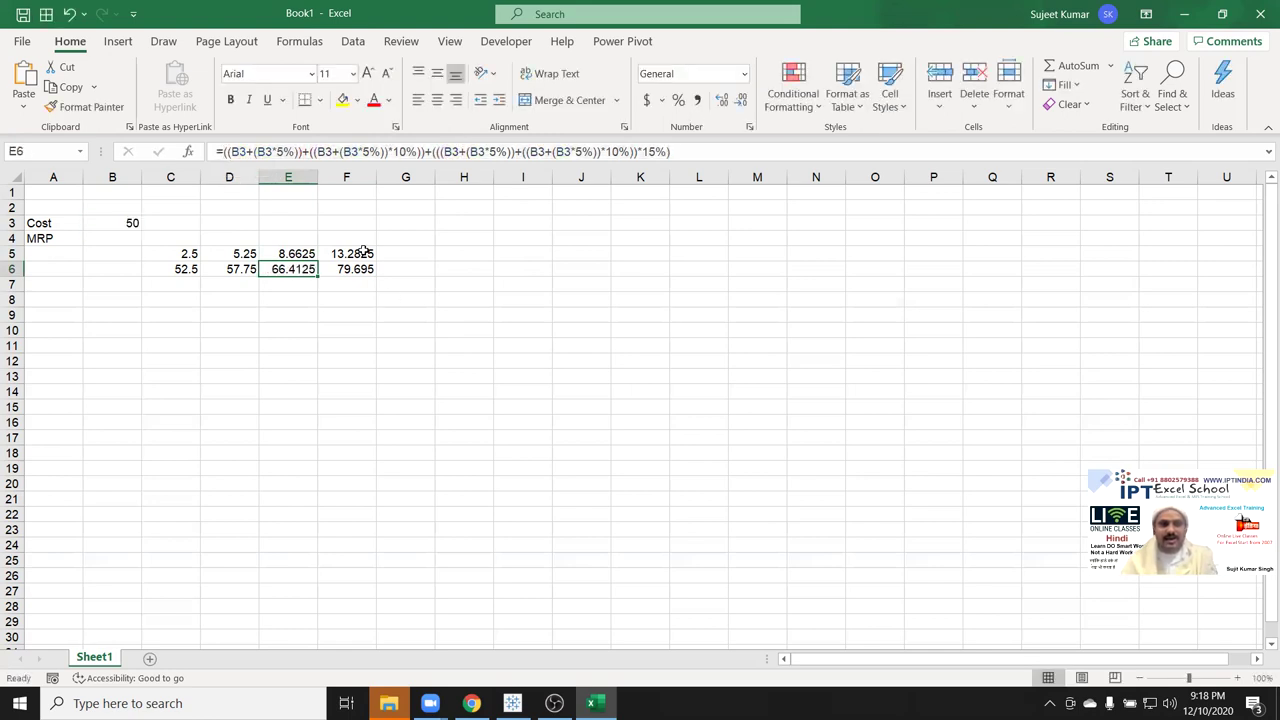
- Expand F5 and F6 by replacing their E6 references with E6's bracketed formula
double_click(366, 253)
double_click(335, 254)
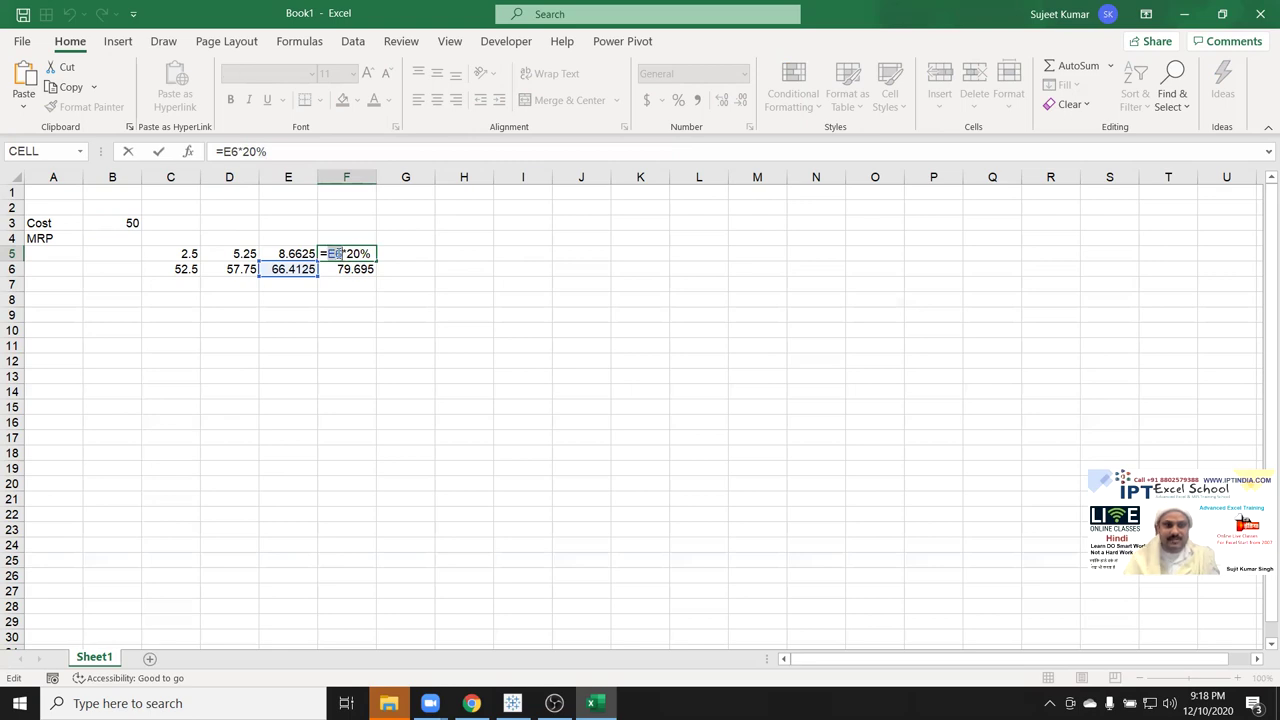
right_click(338, 255)
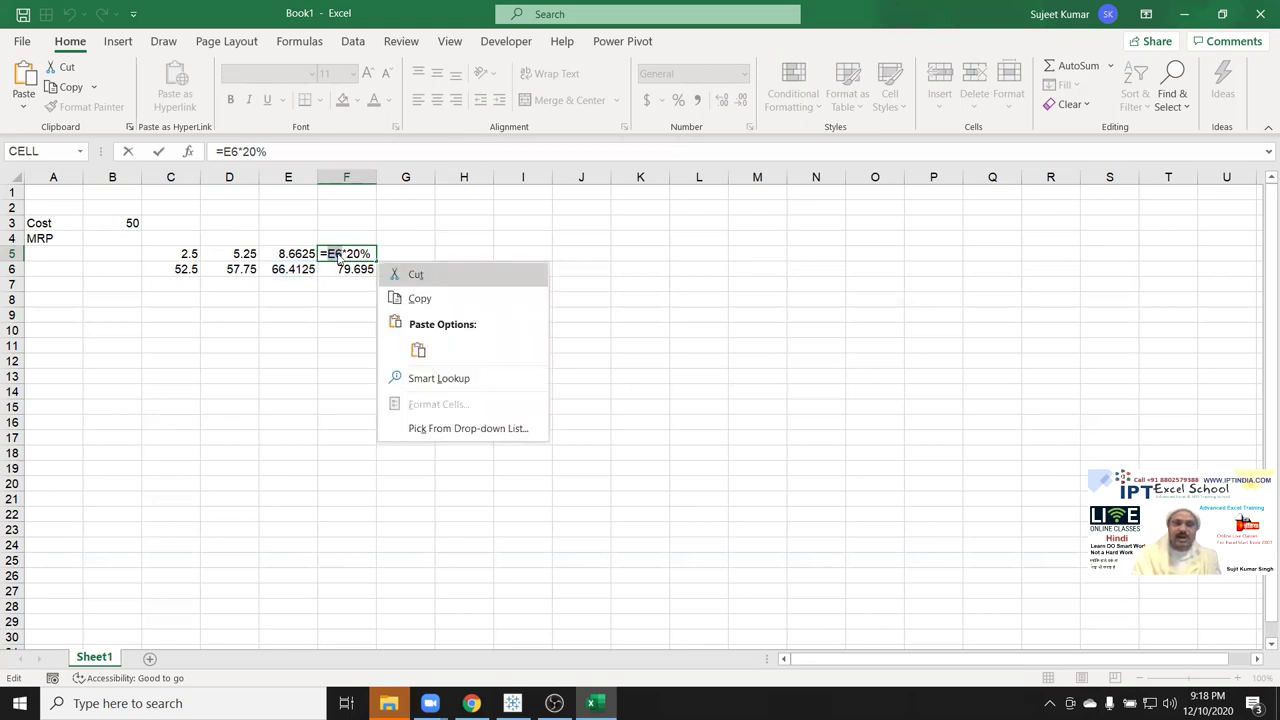
key("Escape")
key("Delete")
type("(")
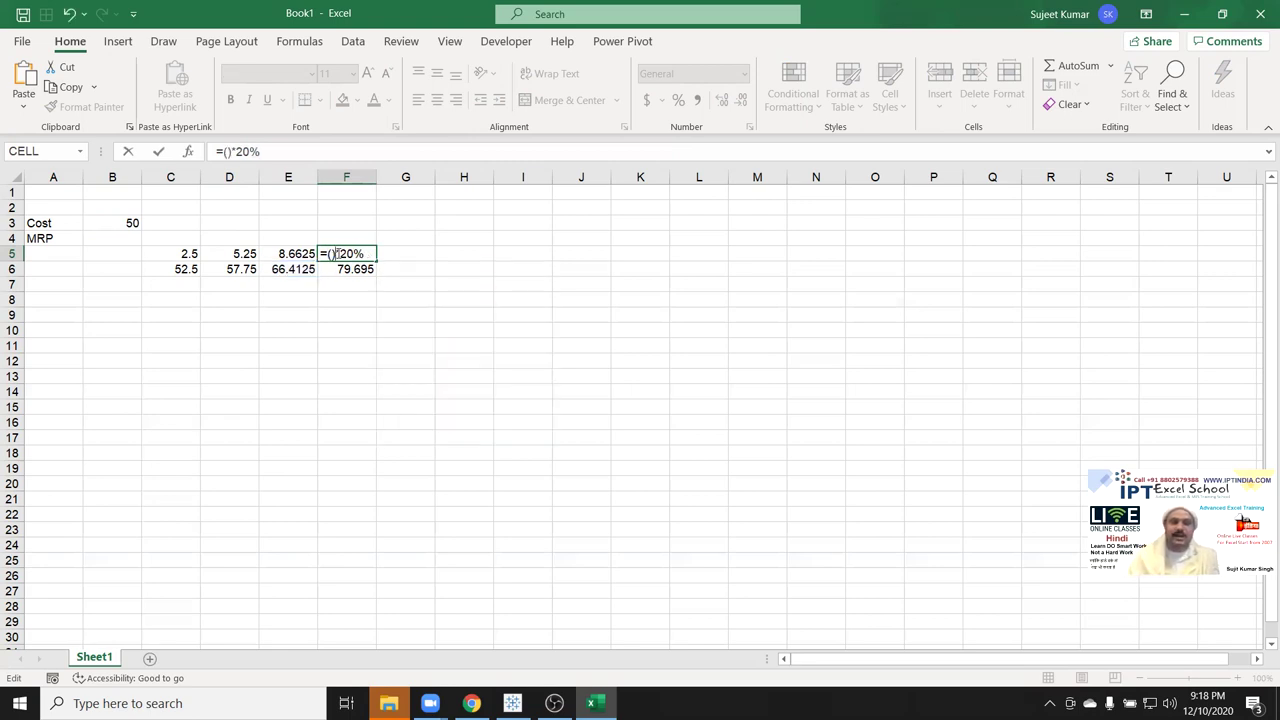
type("((B3+(B3*5%))+((B3+(B3*5%))*10%))+(((B3+(B3*5%))+((B3+(B3*5%))*10%))*15%)")
key("Return")
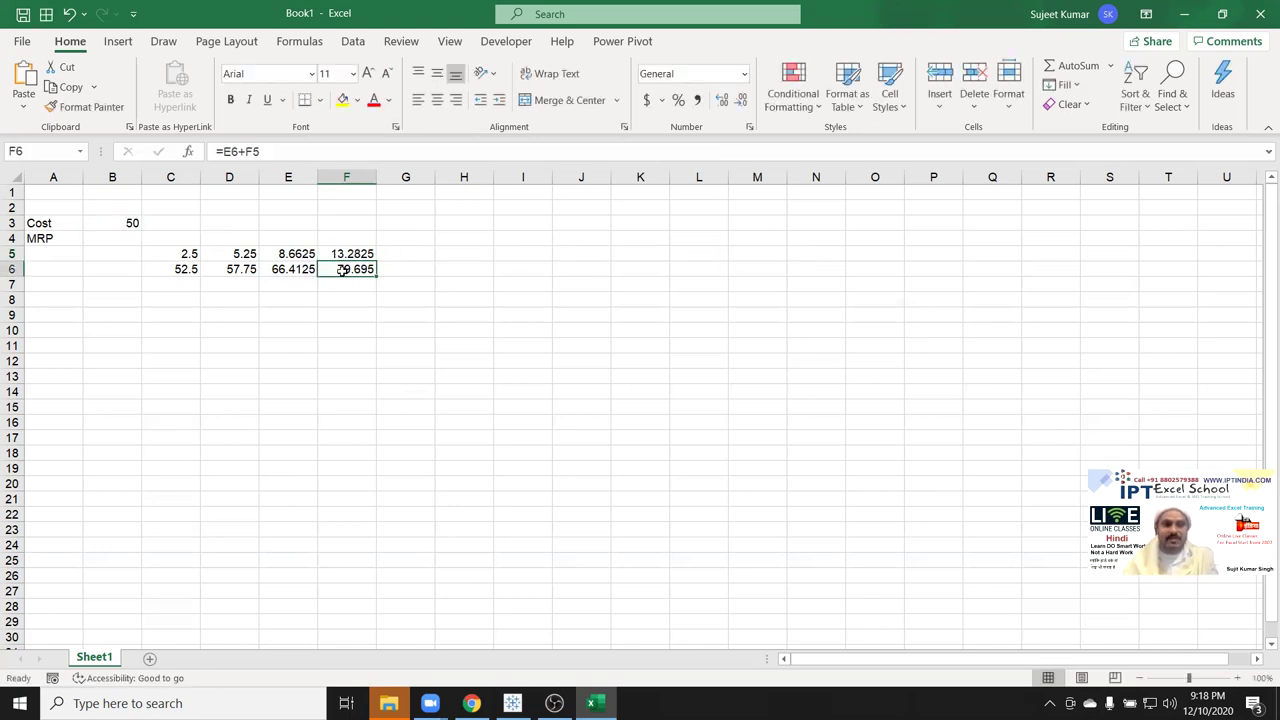
double_click(343, 269)
double_click(333, 270)
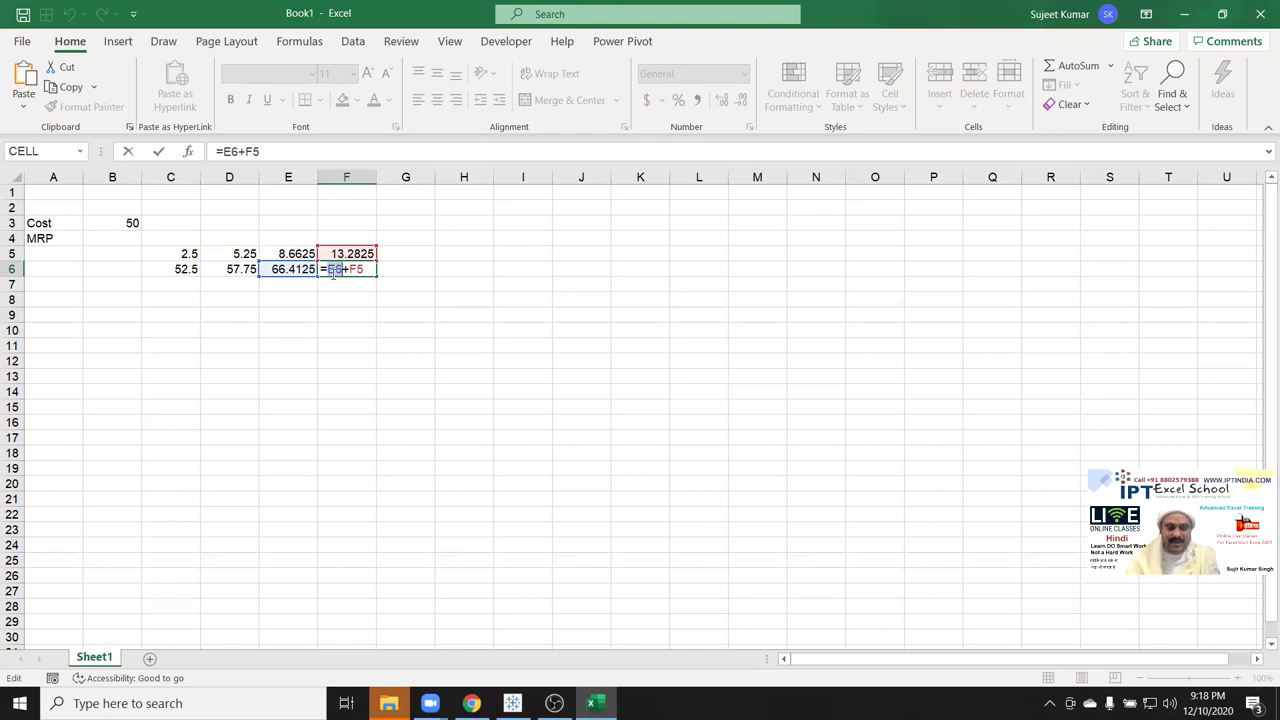
key("BackSpace")
type("()")
type("((B3+(B3*5%))+((B3+(B3*5%))*10%))+(((B3+(B3*5%))+((B3+(B3*5%))*10%))*15%)")
key("Return")
- Substitute F5's formula into F6 with *20%, then take F6's final MRP formula to B4
left_click(340, 254)
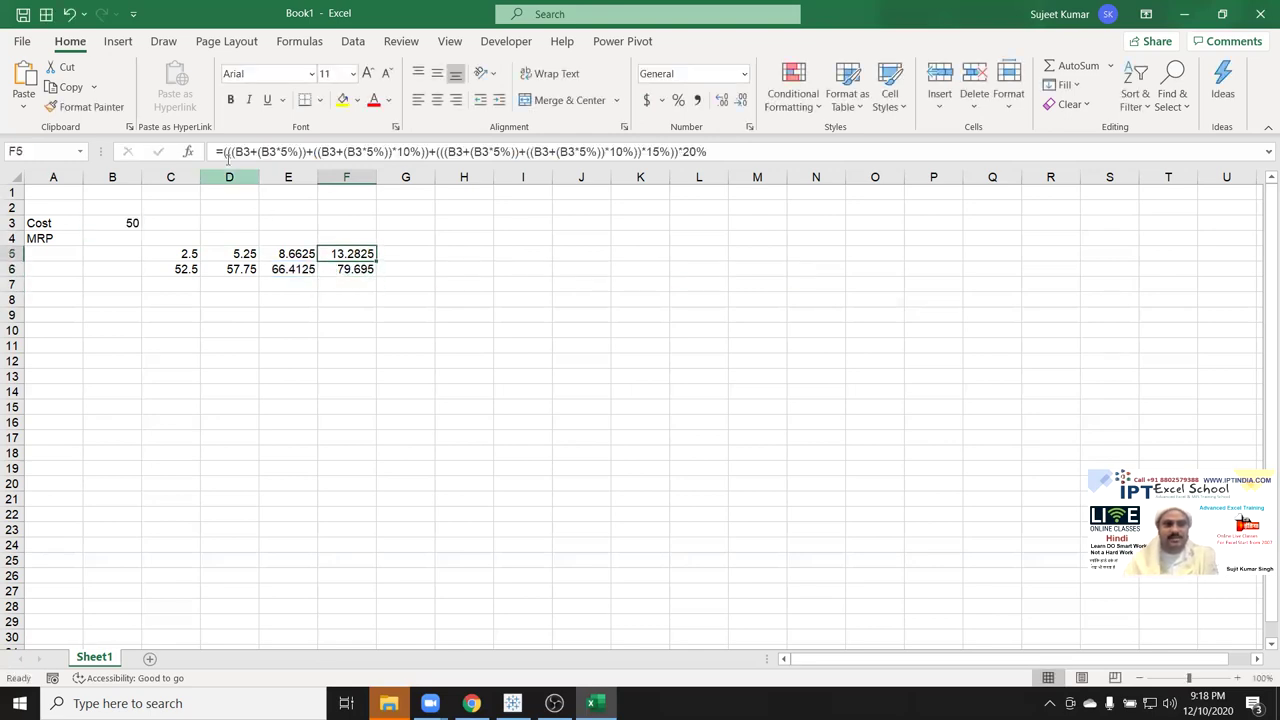
left_click_drag(225, 152, 762, 155)
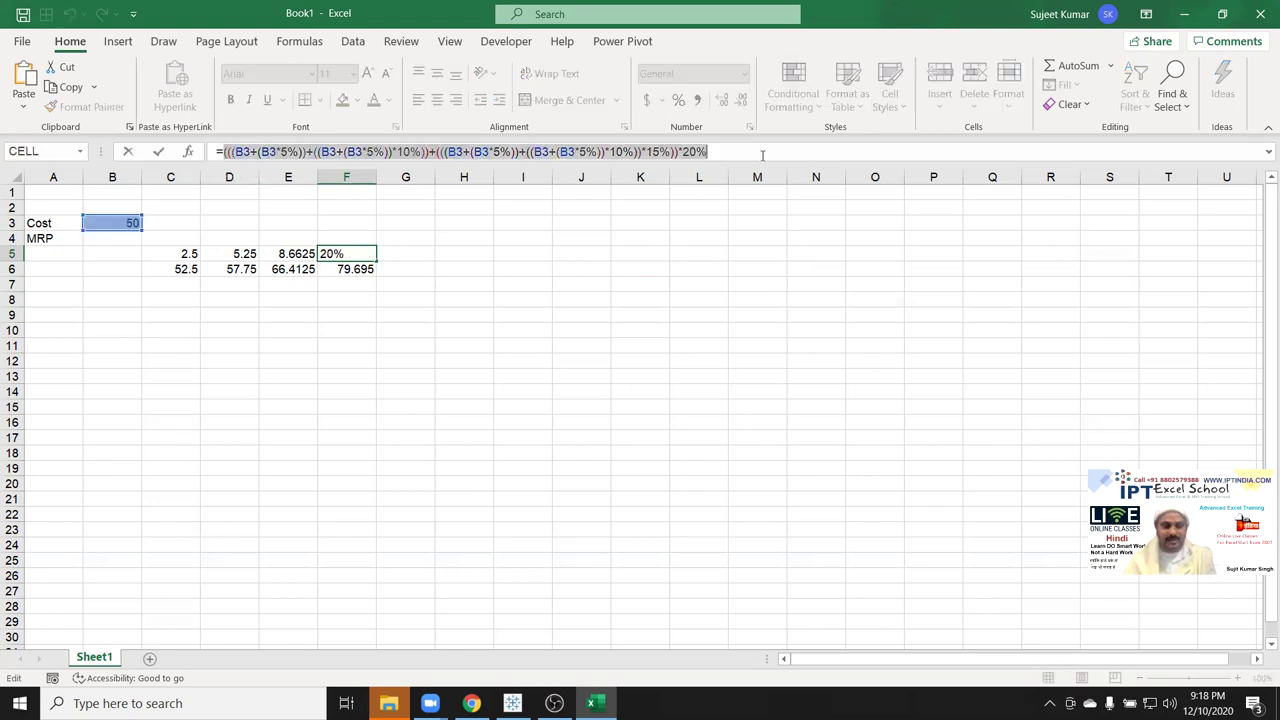
key("Escape")
double_click(360, 272)
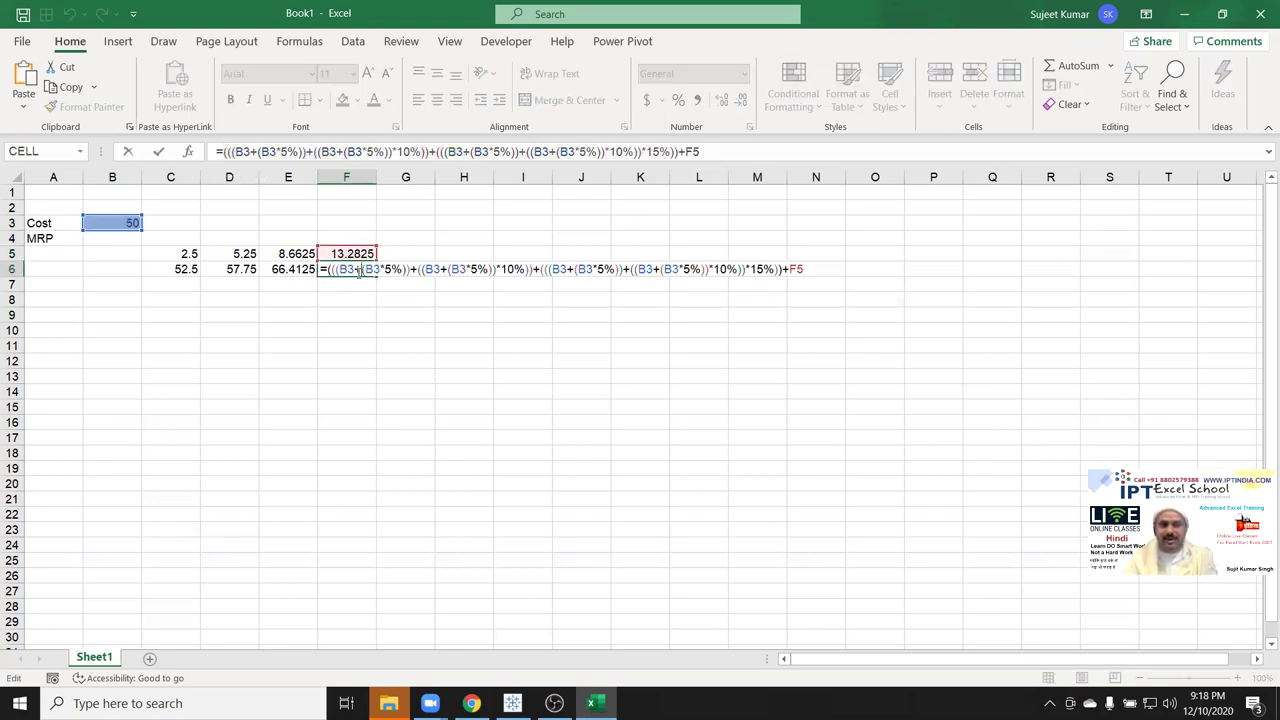
double_click(799, 268)
type("(")
type("(((B3+(B3*5%))+((B3+(B3*5%))*10%))+(((B3+(B3*5%))+((B3+(B3*5%))*10%))*15%))*20%")
type(")*20%")
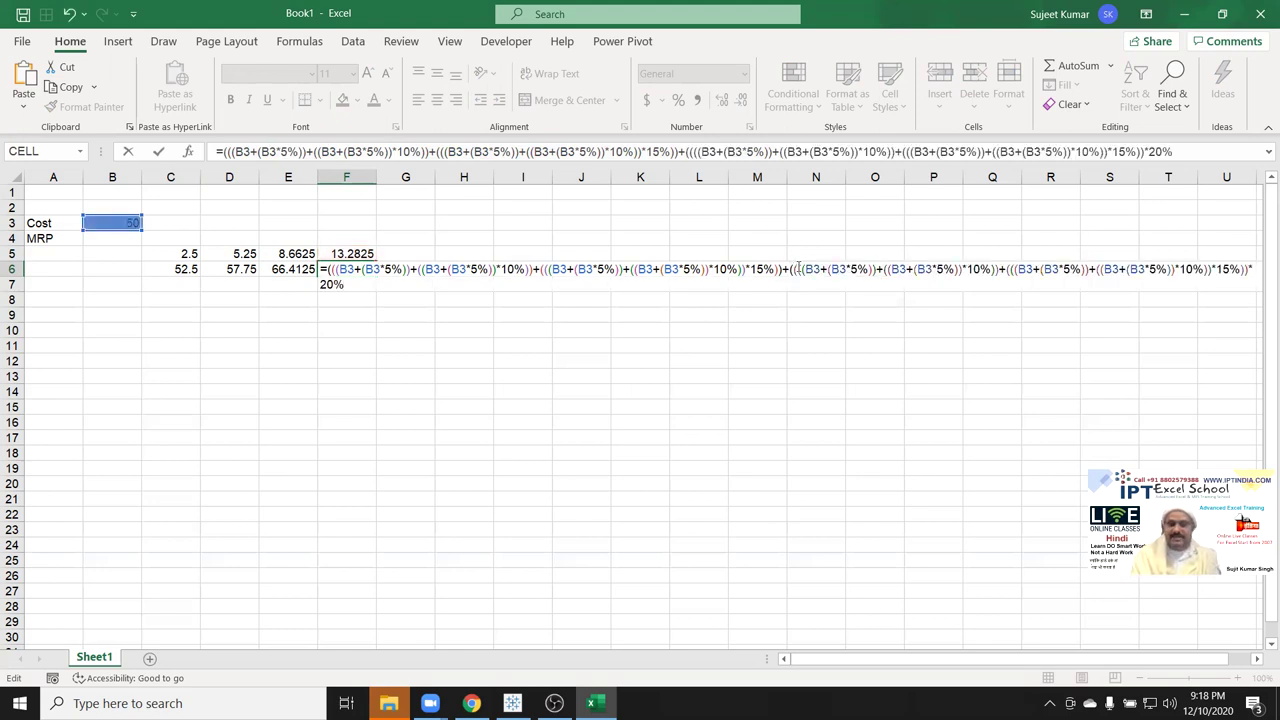
key("Return")
key("Up")
key("ctrl+c")
left_click(125, 238)
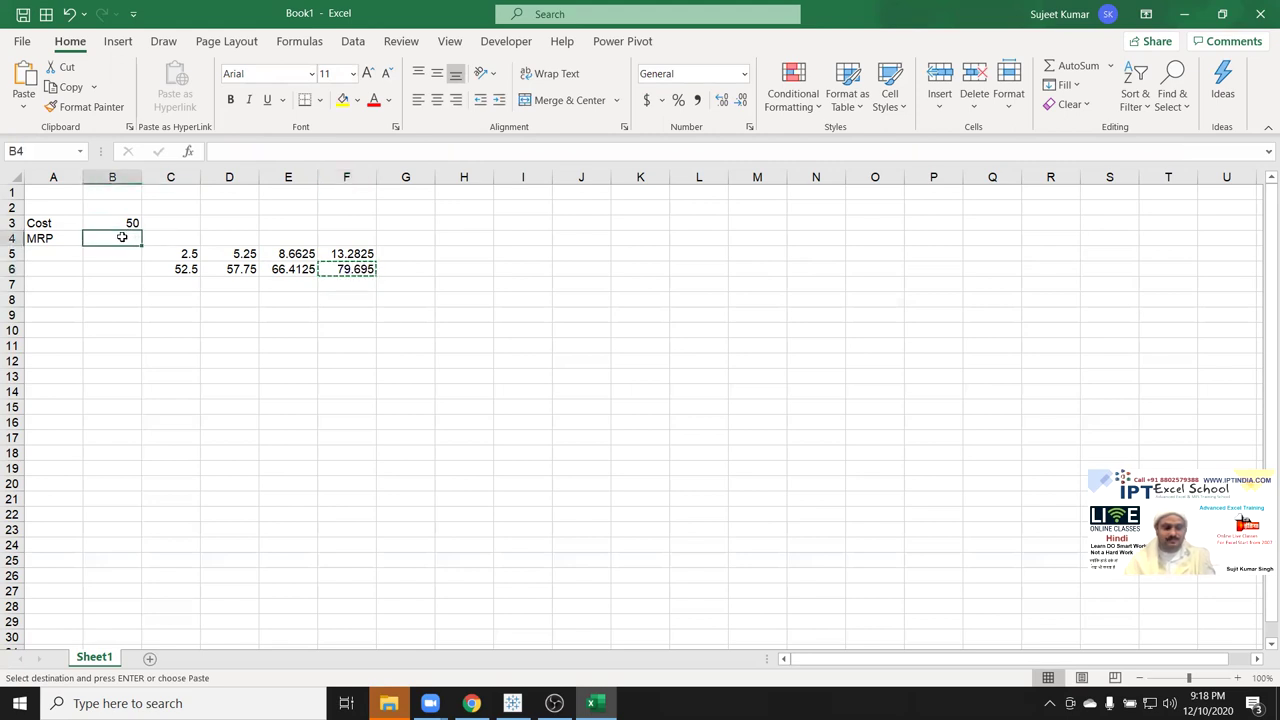
- Paste the MRP formula into B4, clear the helper cells C4:G7, and finish B4's nested formula returning 79.695
key("ctrl+v")
left_click_drag(172, 240, 415, 285)
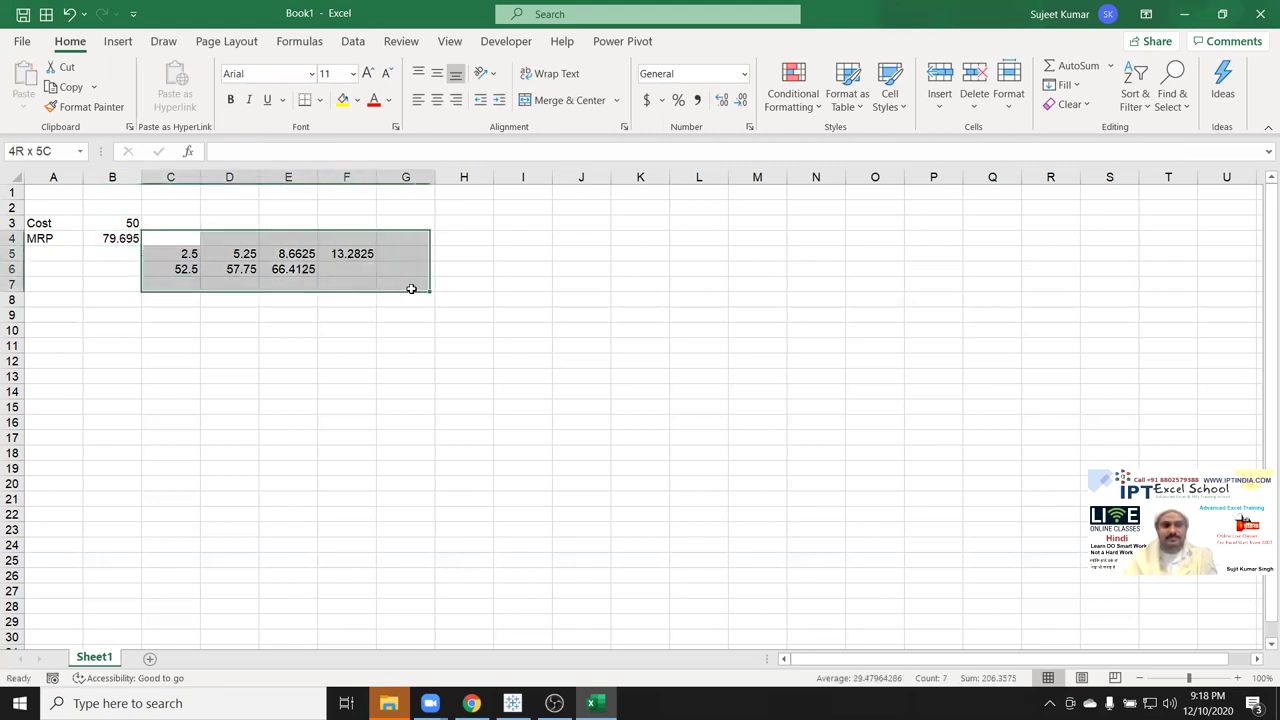
key("Delete")
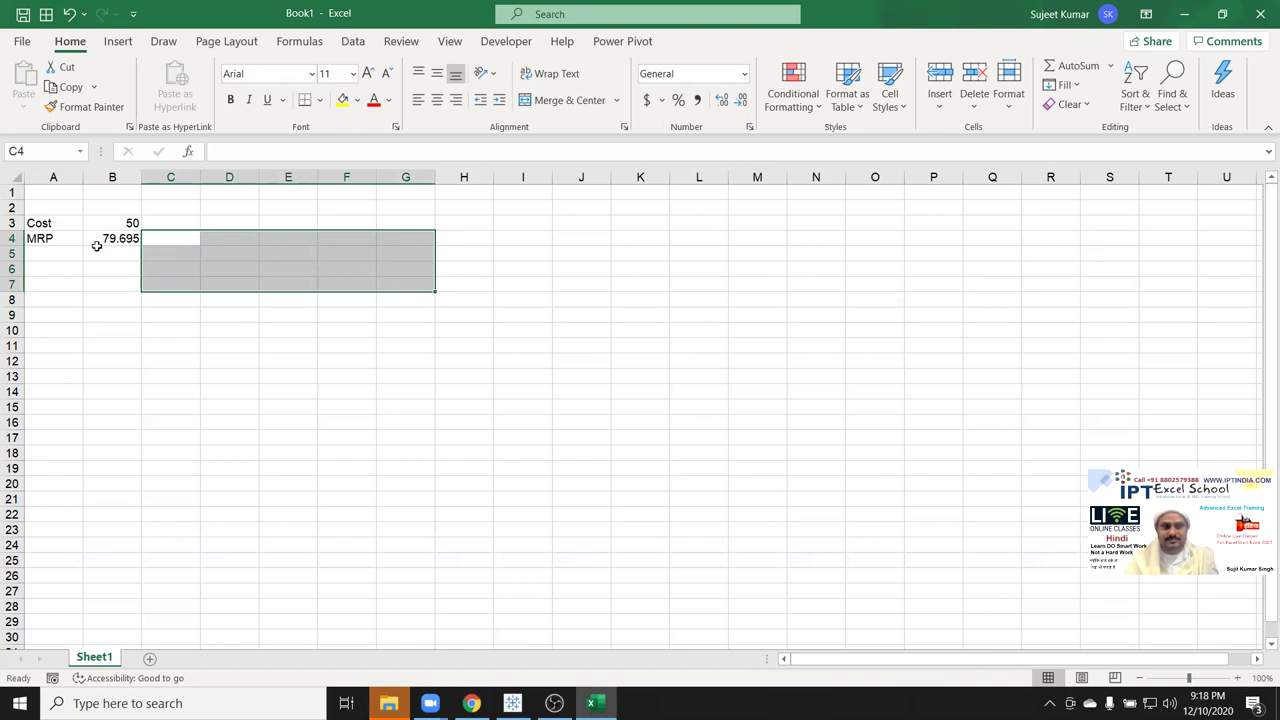
double_click(97, 240)
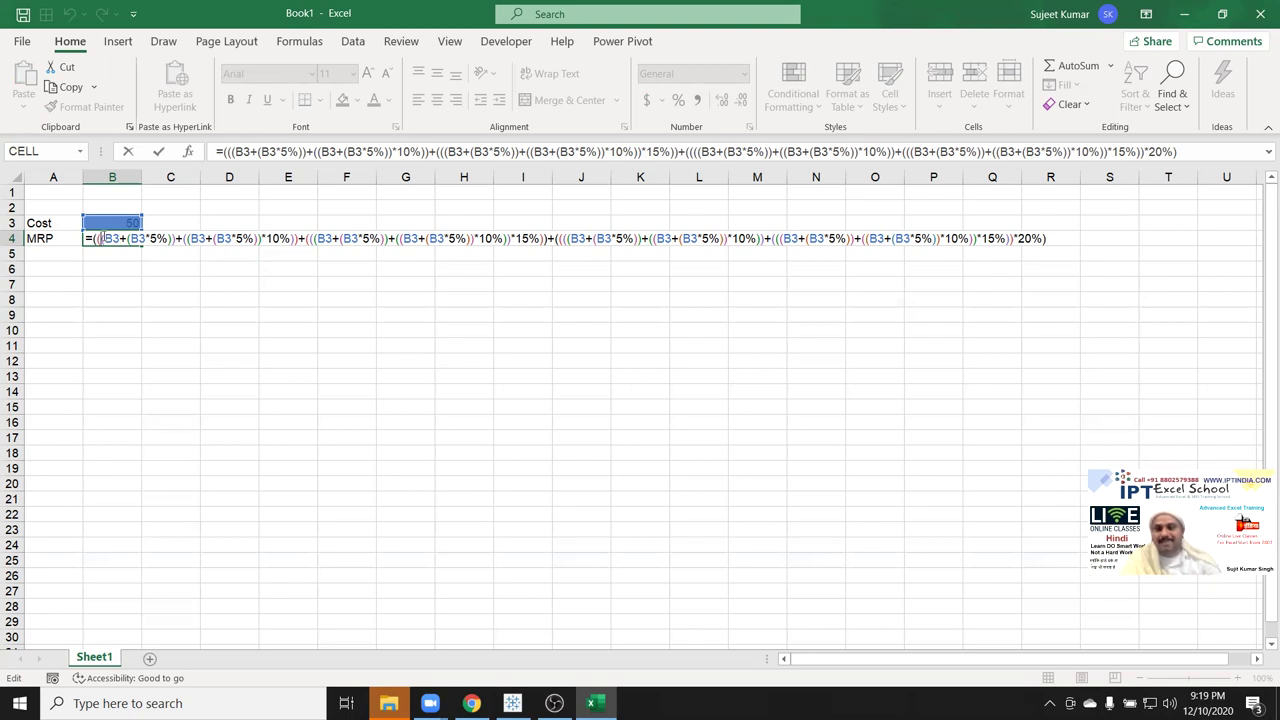
key("Return")
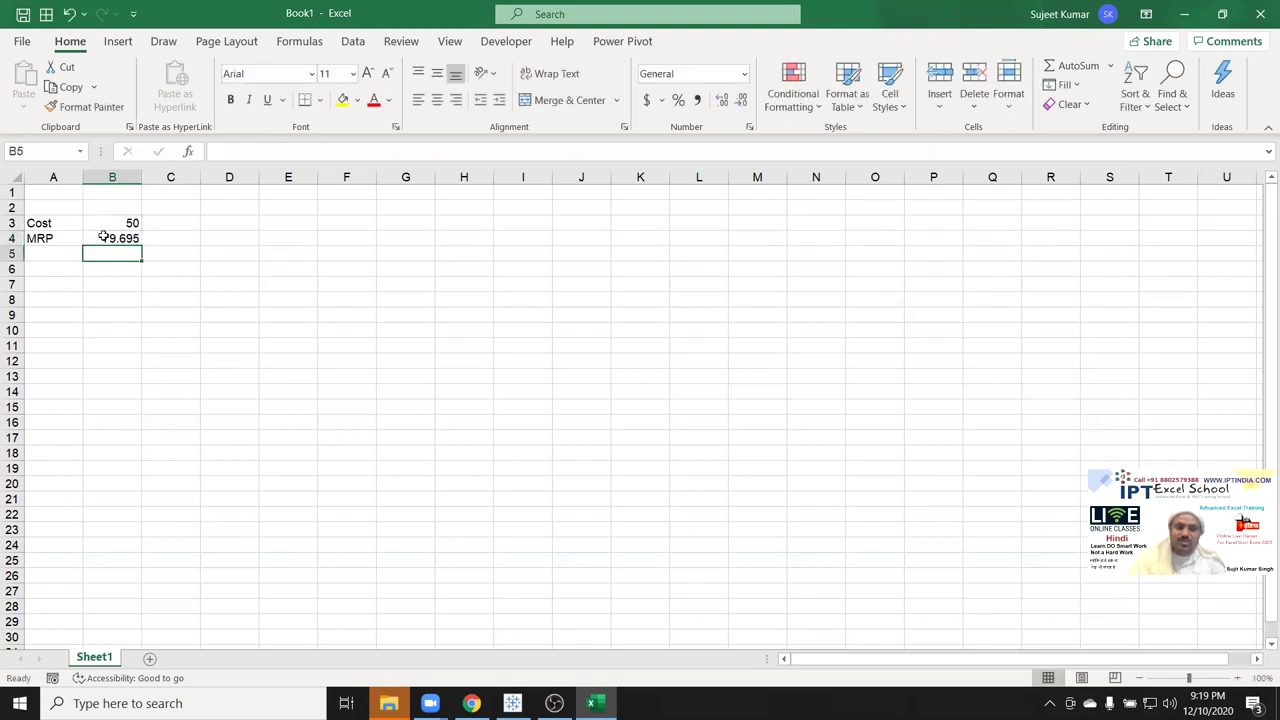
- Select C3 and insert a new code module in the Visual Basic editor
left_click(150, 229)
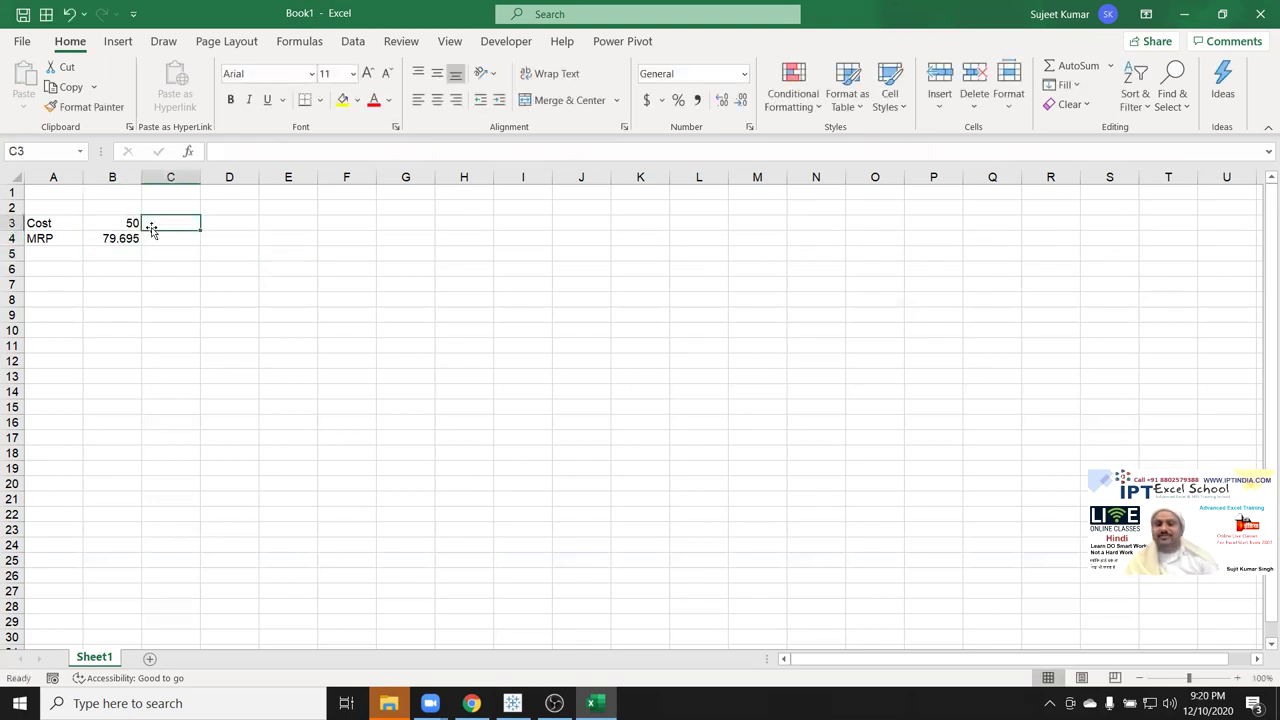
left_click(510, 42)
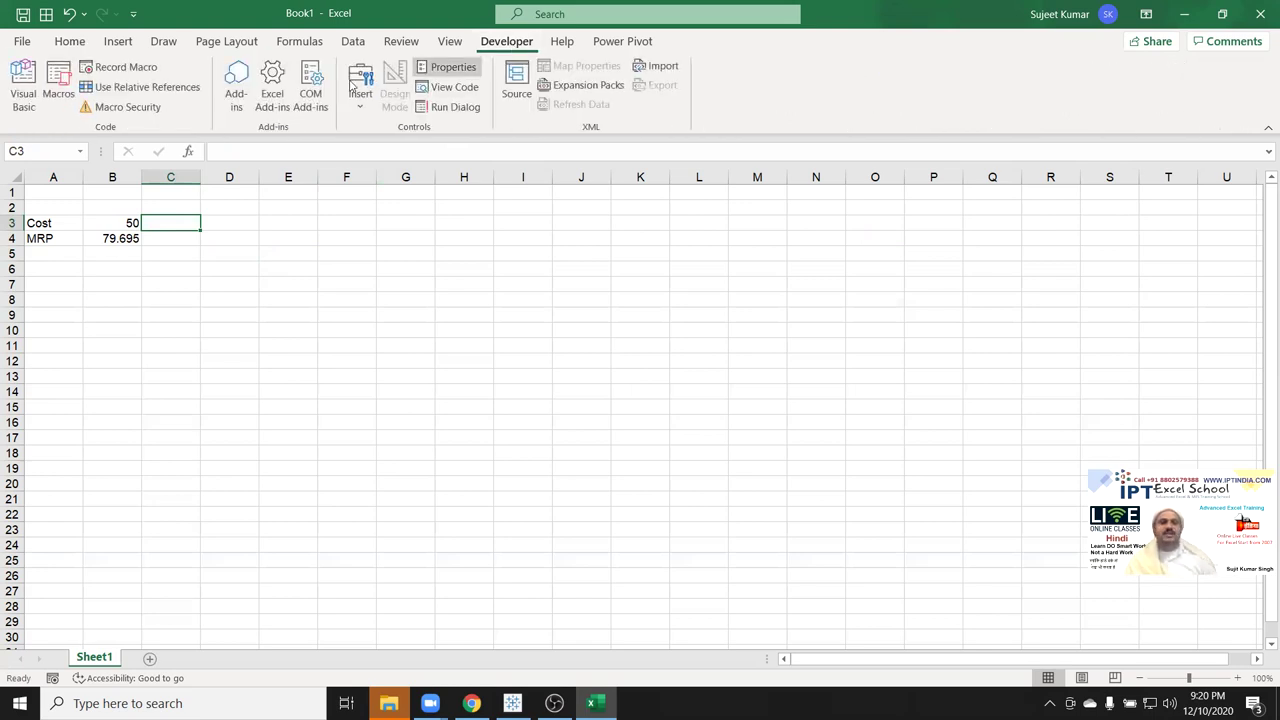
left_click(29, 106)
left_click(117, 36)
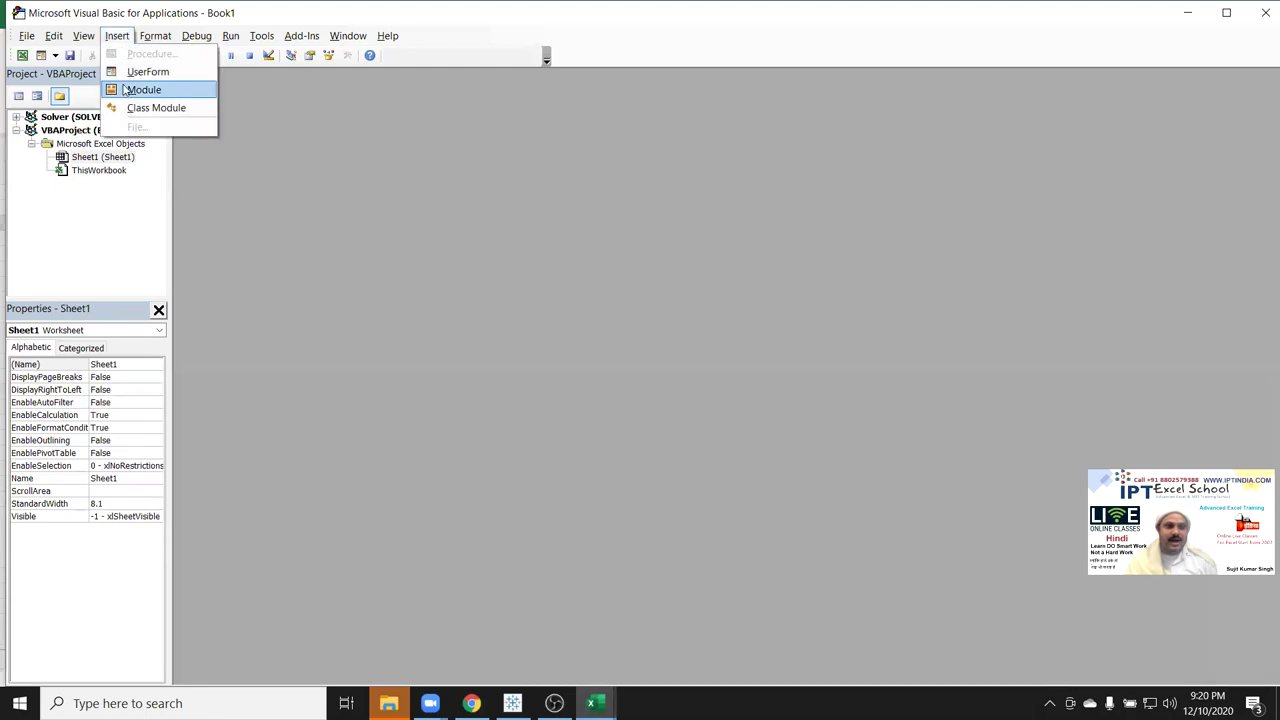
left_click(140, 90)
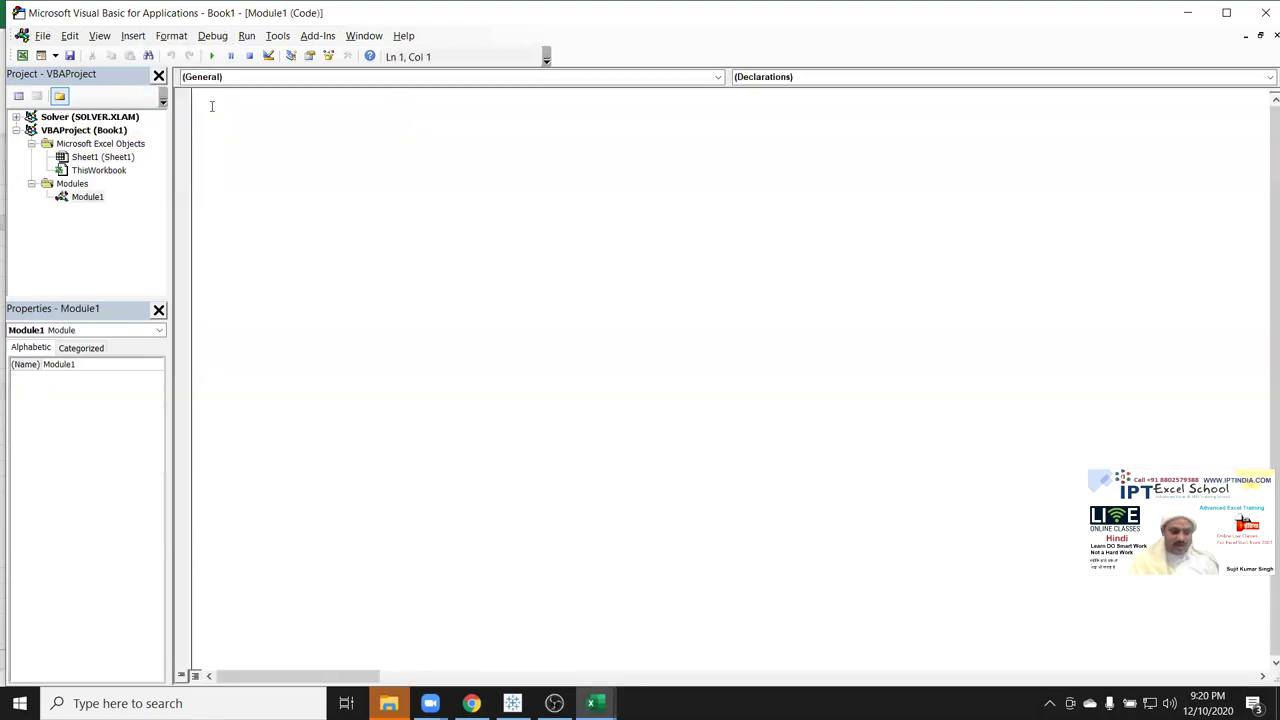
- Write the header Function MRP(cost As Long), then return to Excel and begin a formula in C3
type("Function")
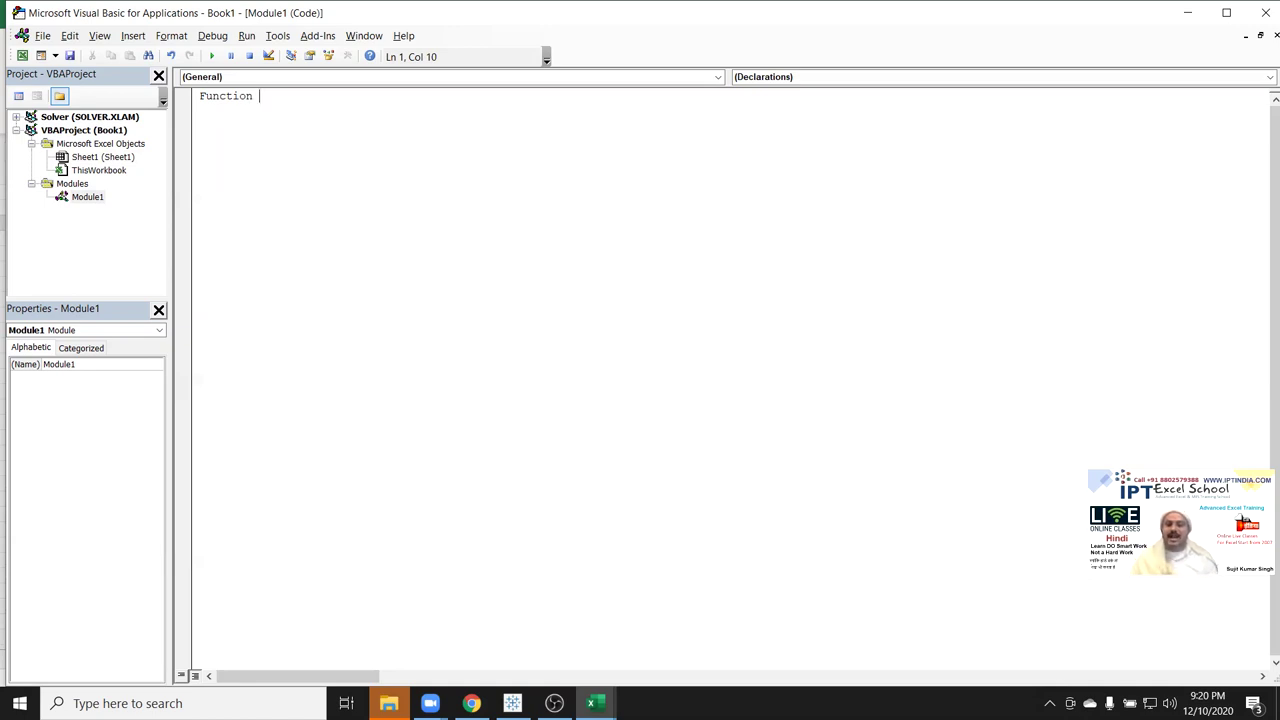
type(" MRP")
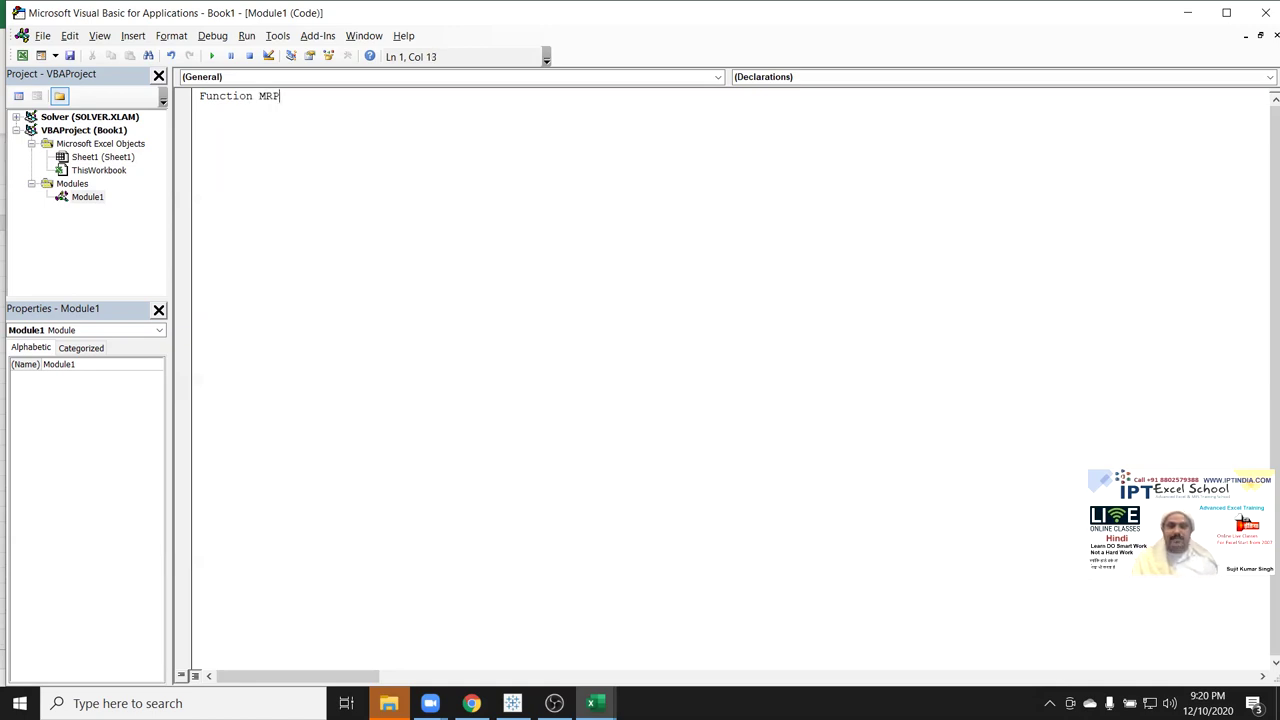
type("(")
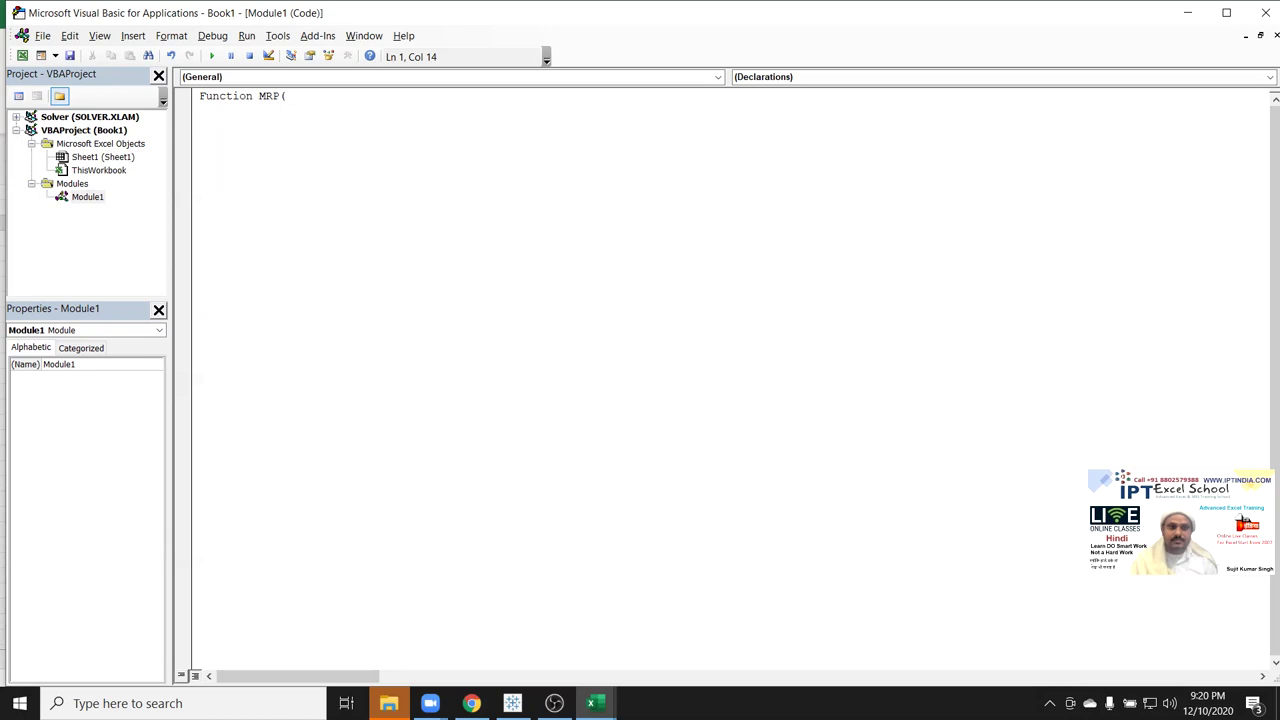
type(" cost as ")
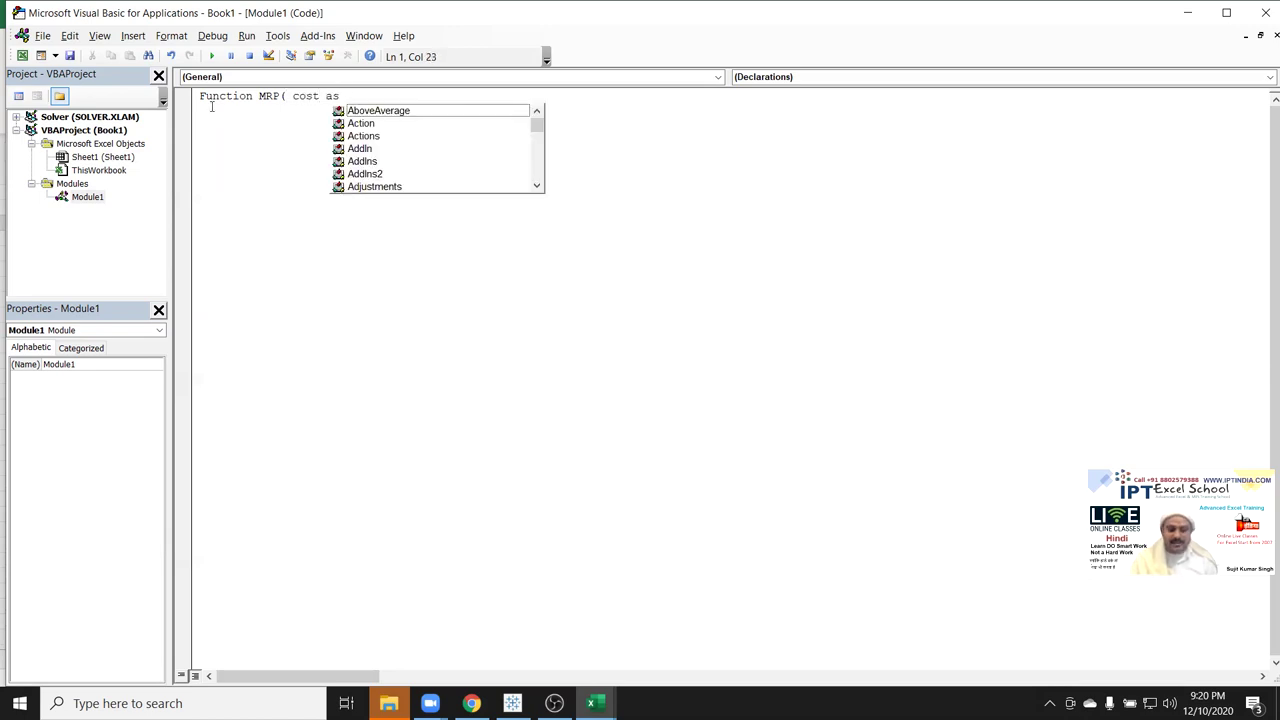
type("long")
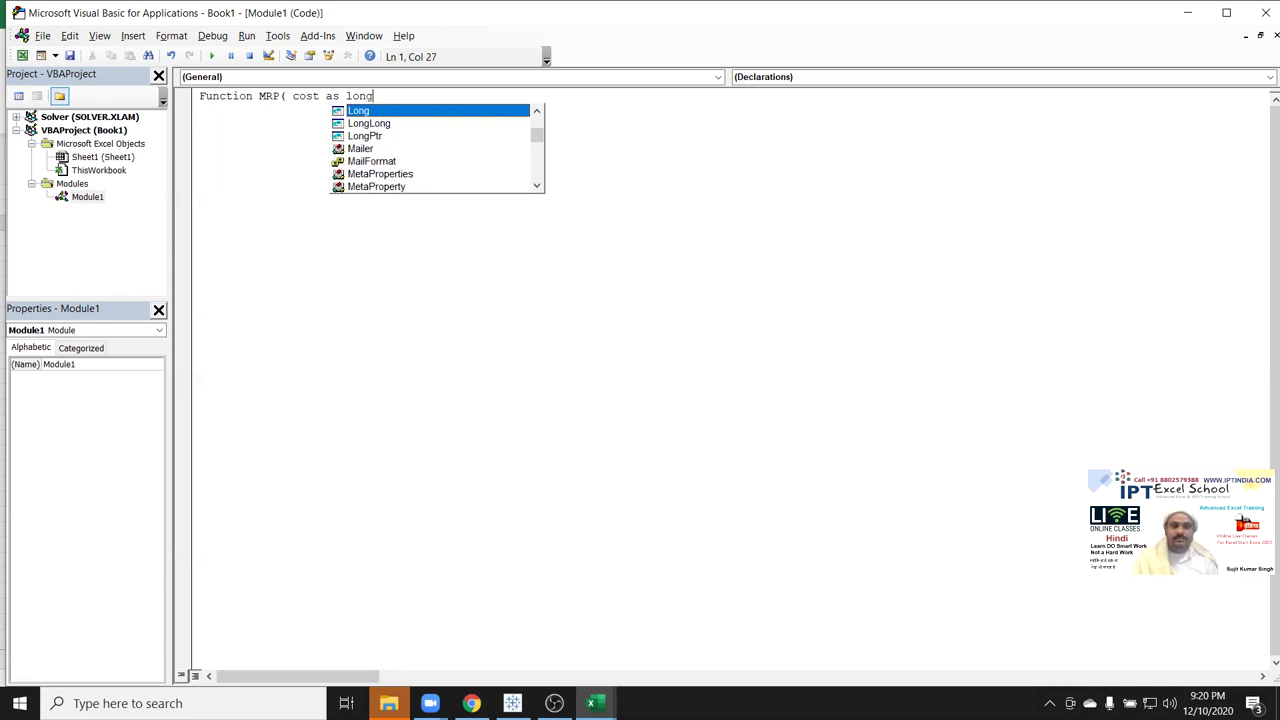
key("Tab")
type(")")
key("Return")
key("alt+F11")
type("=LEFT(")
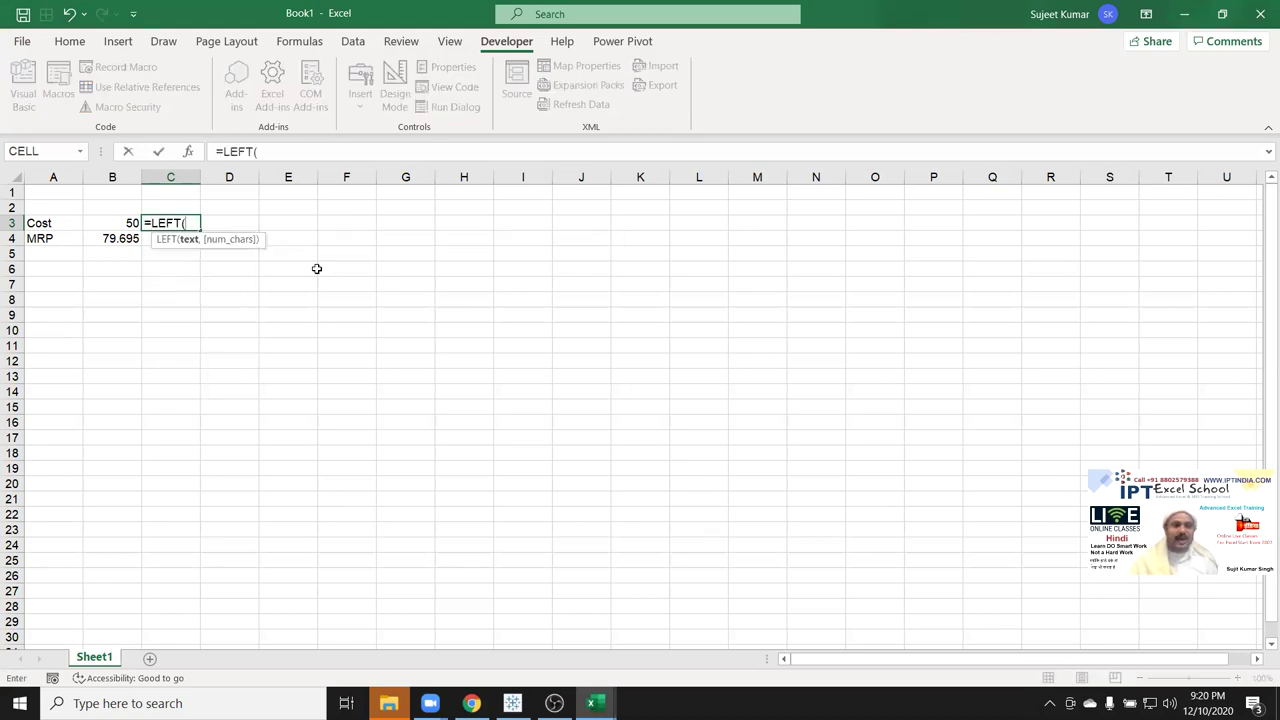
- Enter the test formula =LEN(B3) in C3 and check MRP's cost parameter in VBA
key("BackSpace")
key("BackSpace")
key("BackSpace")
type("N(")
key("Left")
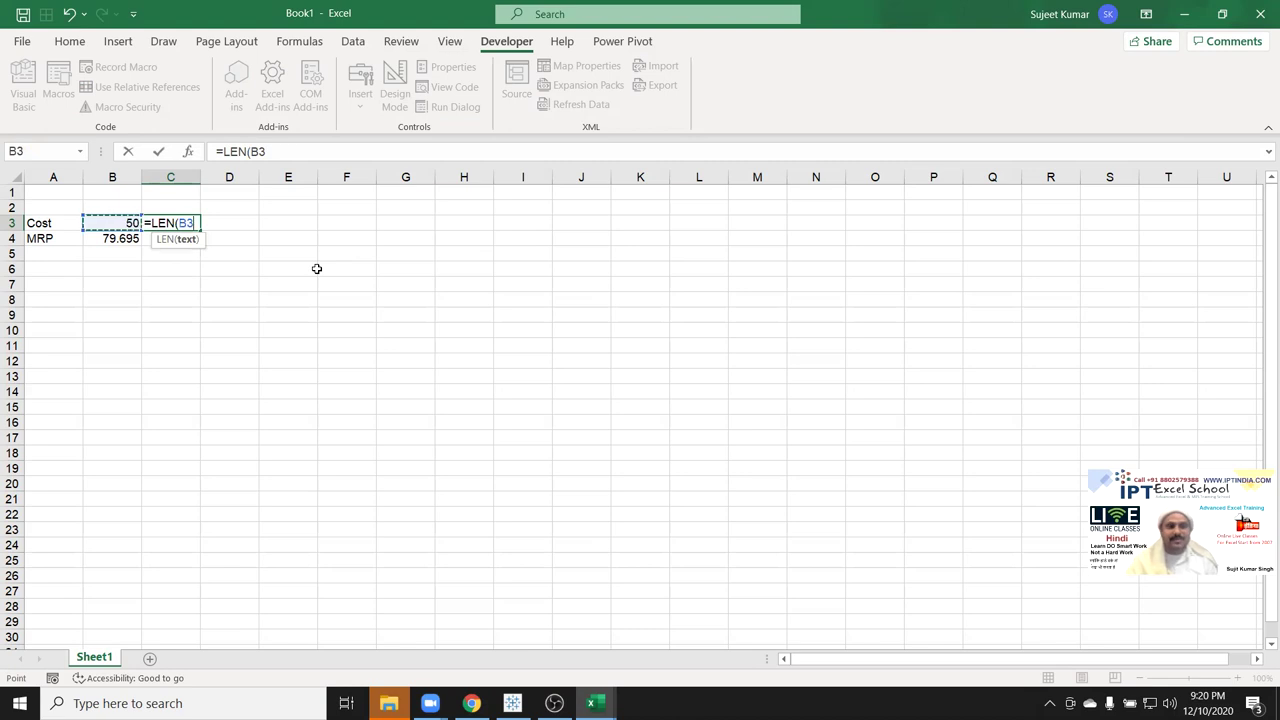
type(")")
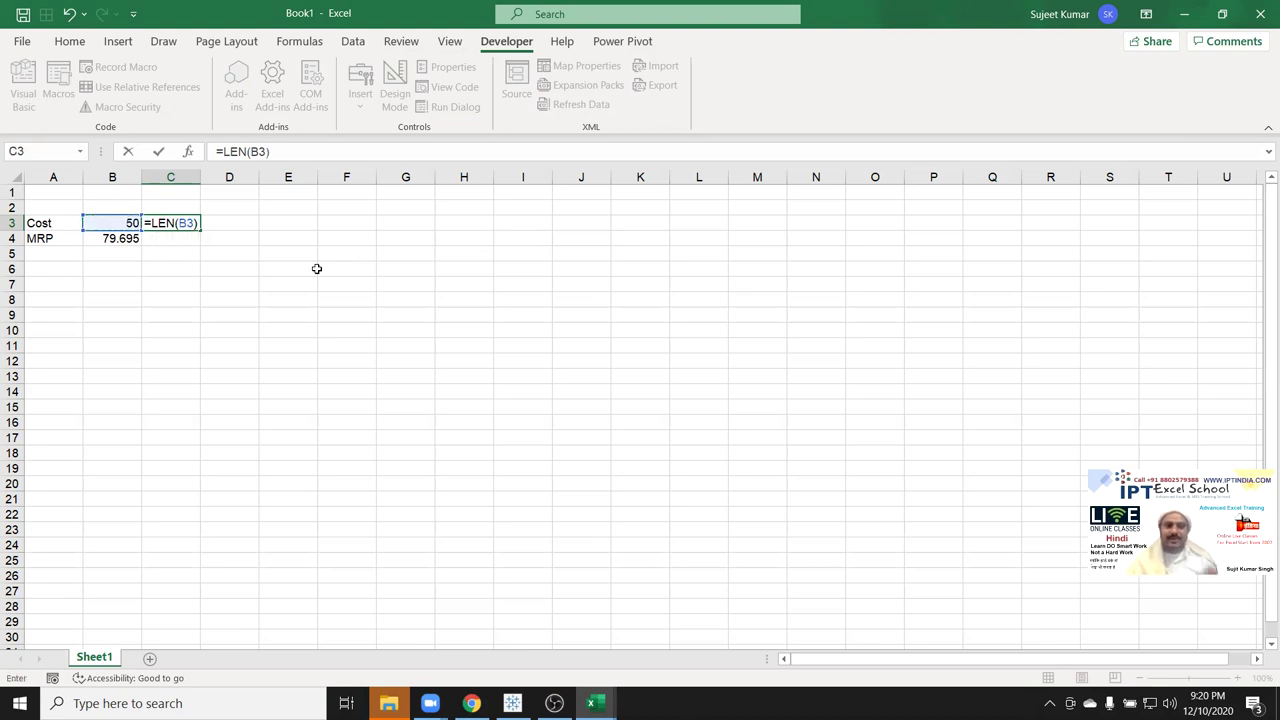
key("Return")
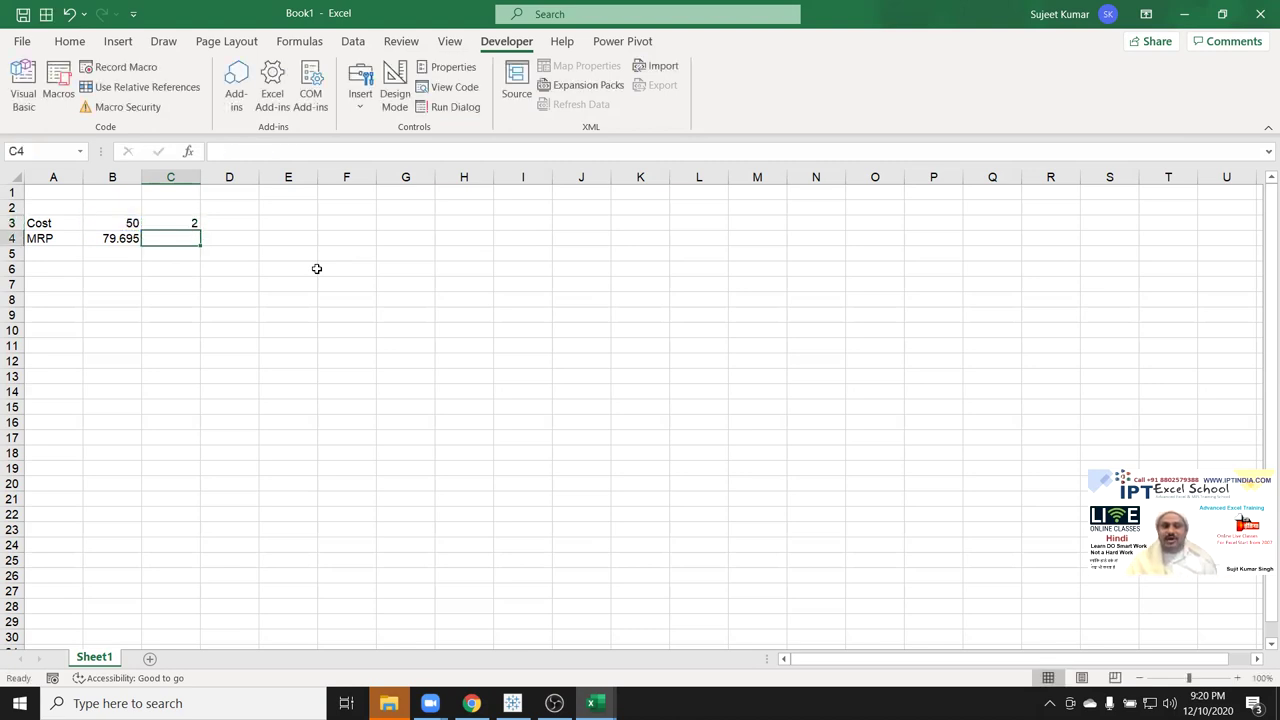
key("alt+F11")
double_click(298, 96)
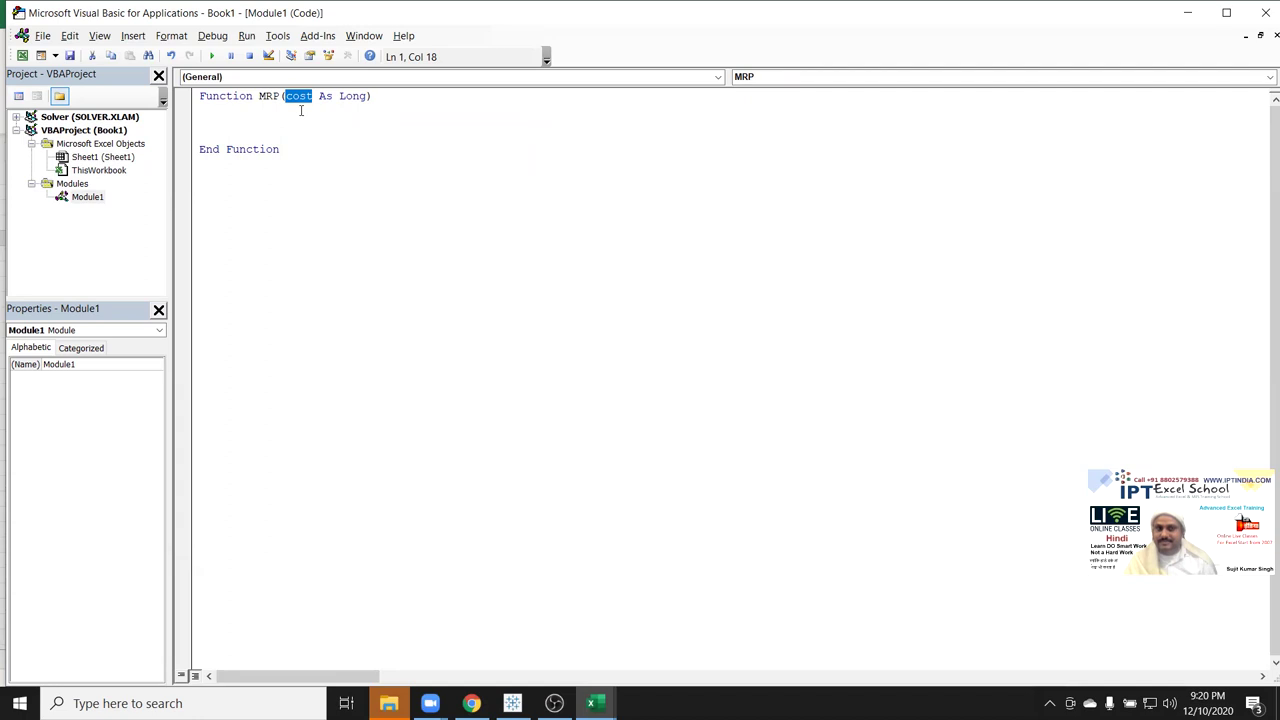
key("alt+F11")
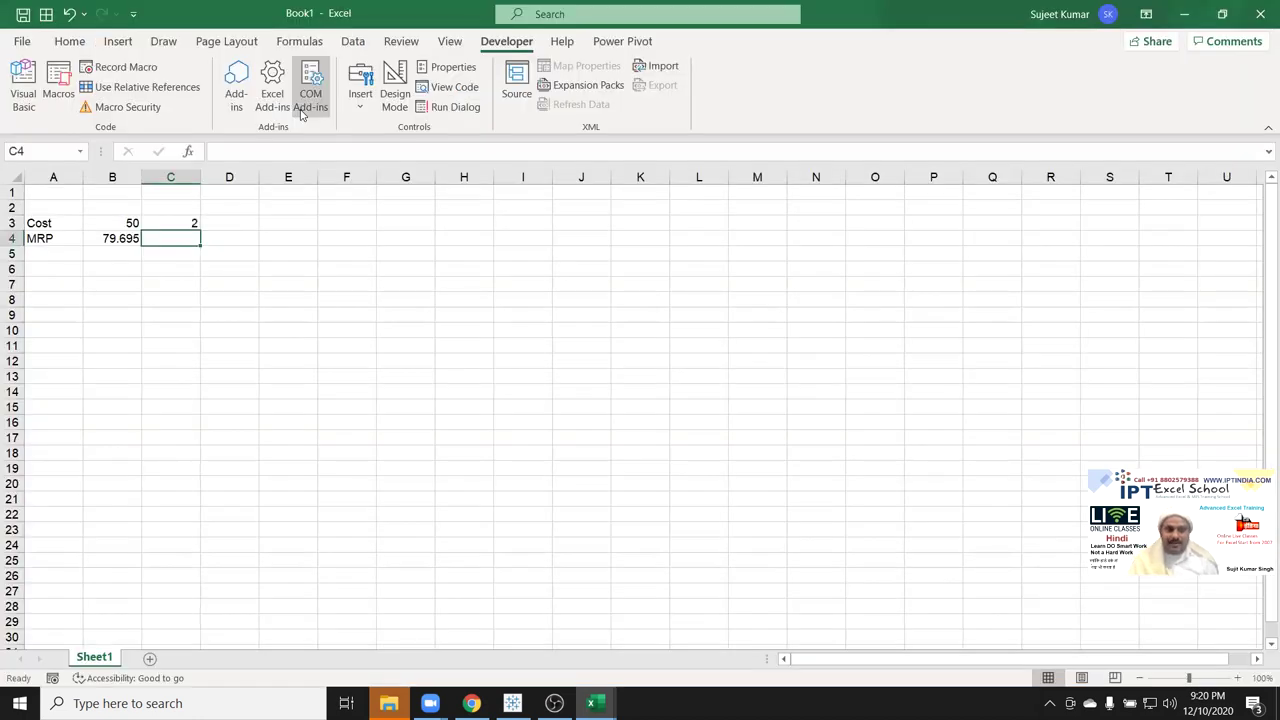
- Replace C3's test formula with =MRP(B3), which returns 0
key("Up")
key("Delete")
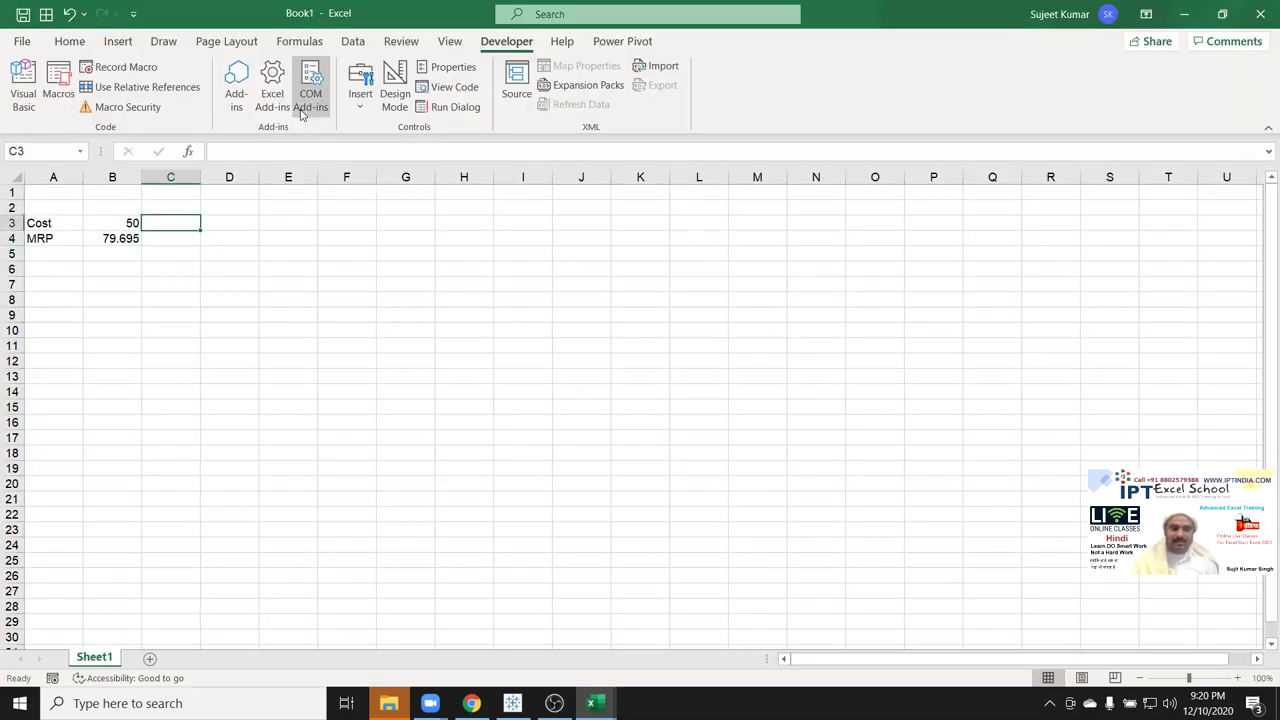
type("=mr")
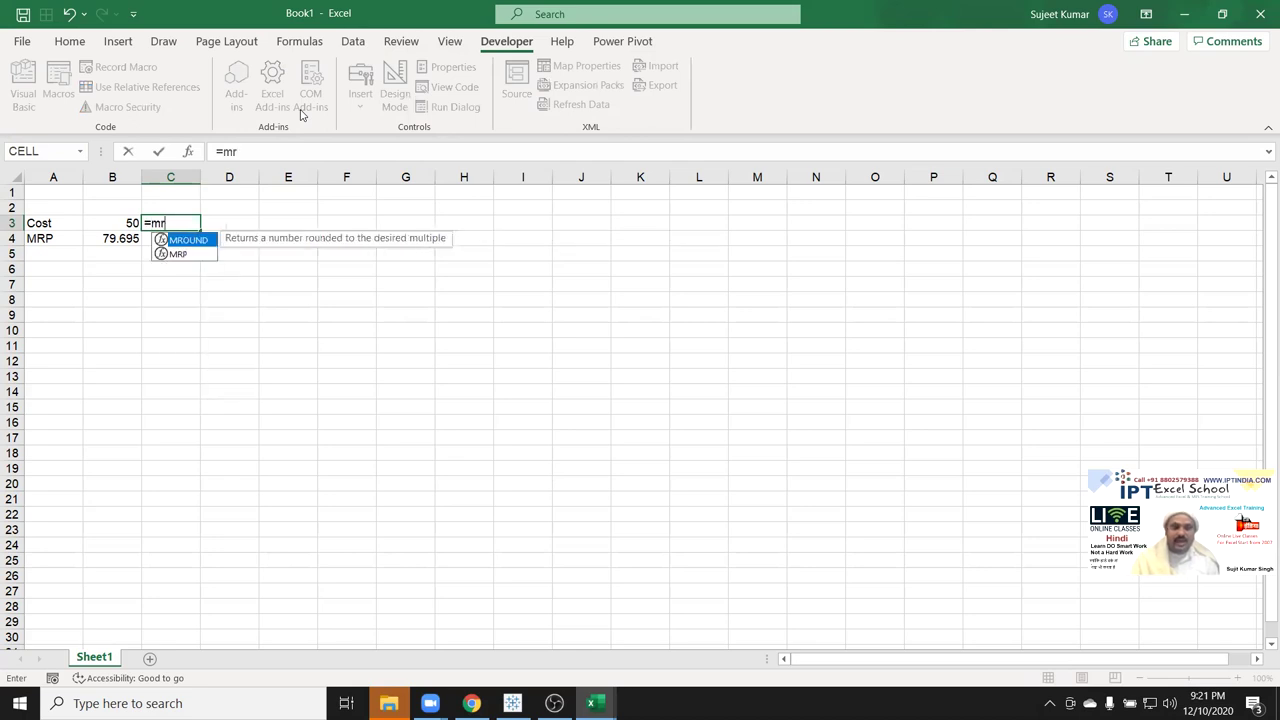
key("Down")
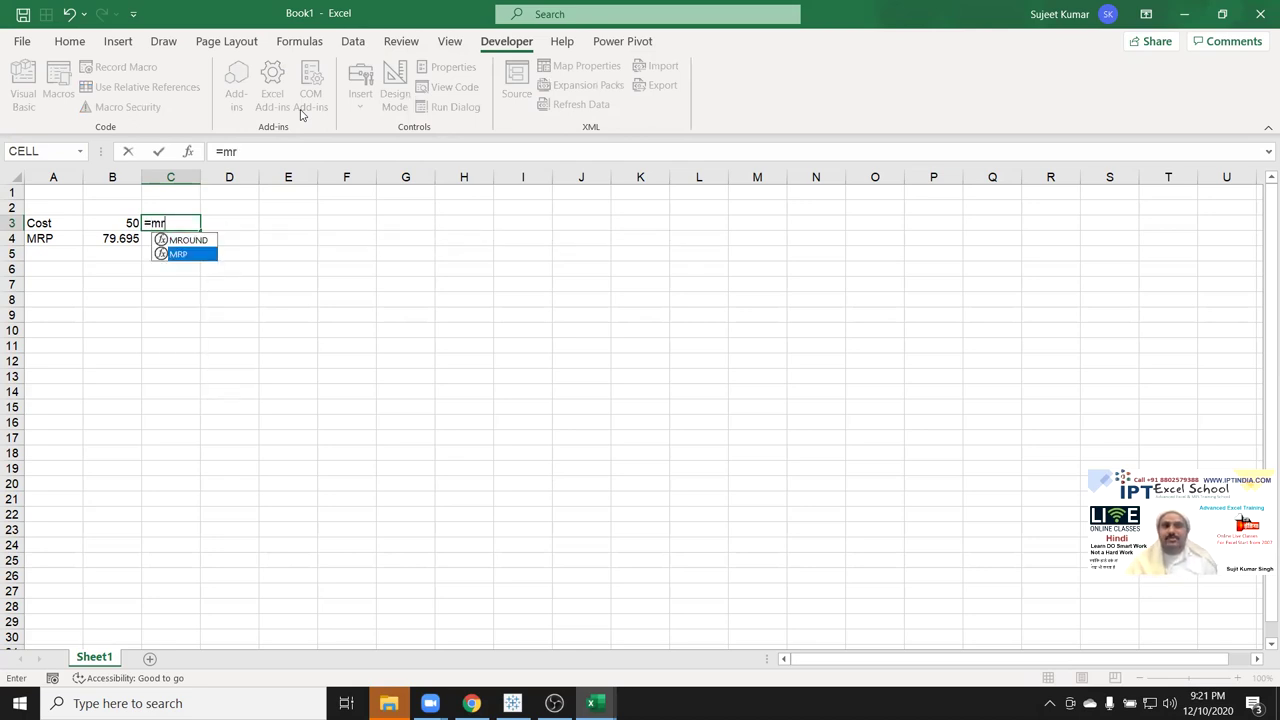
key("Tab")
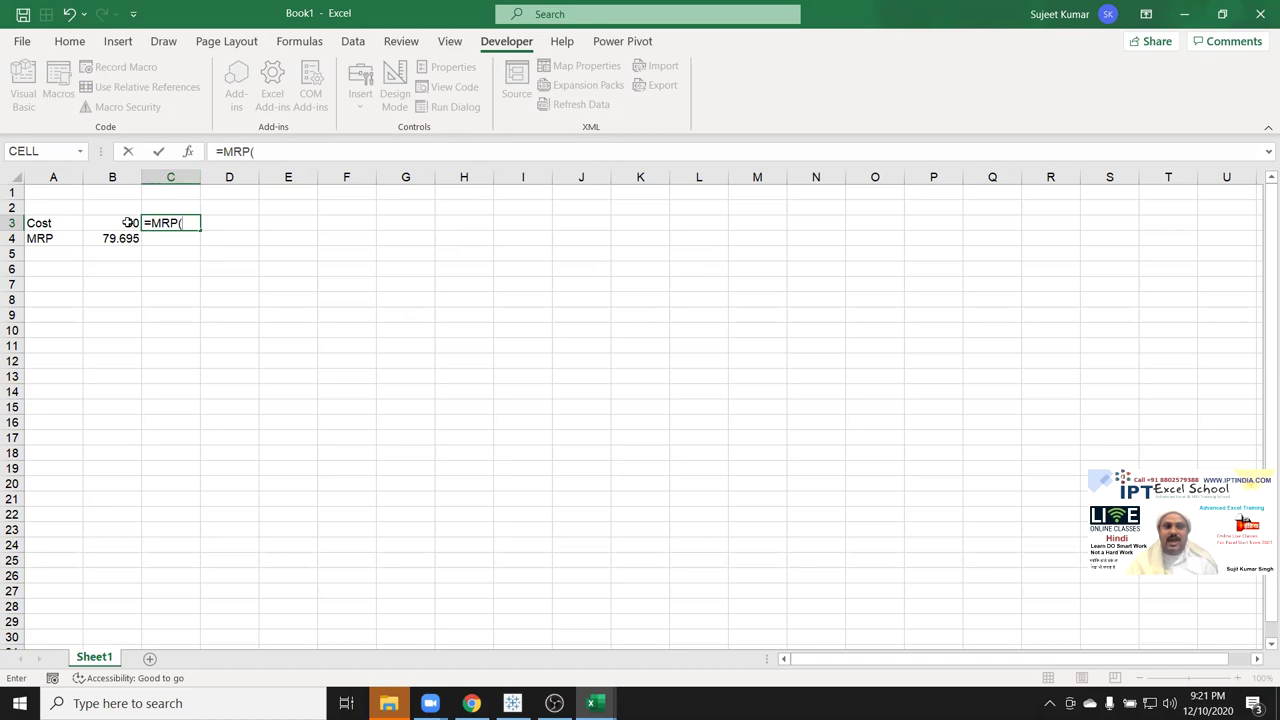
left_click(129, 222)
type(")")
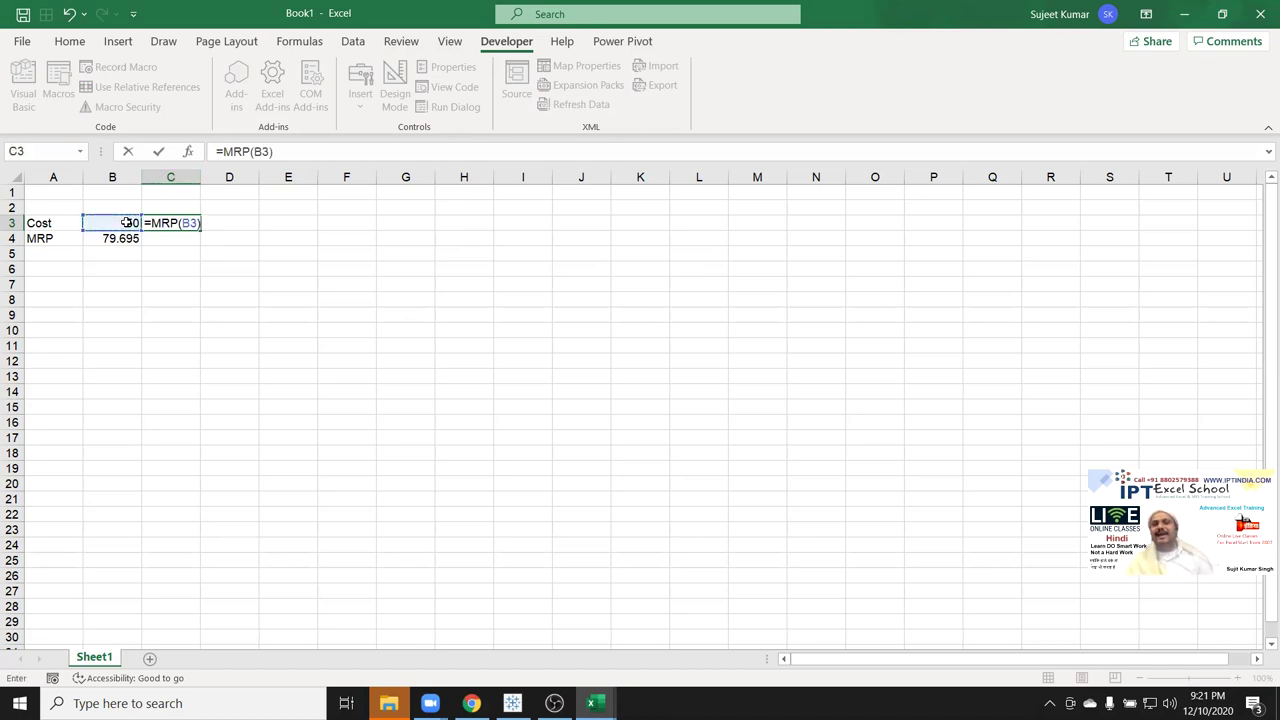
key("Return")
key("Up")
- Declare Dim r As Double in the MRP function and set r = cost
key("alt+F11")
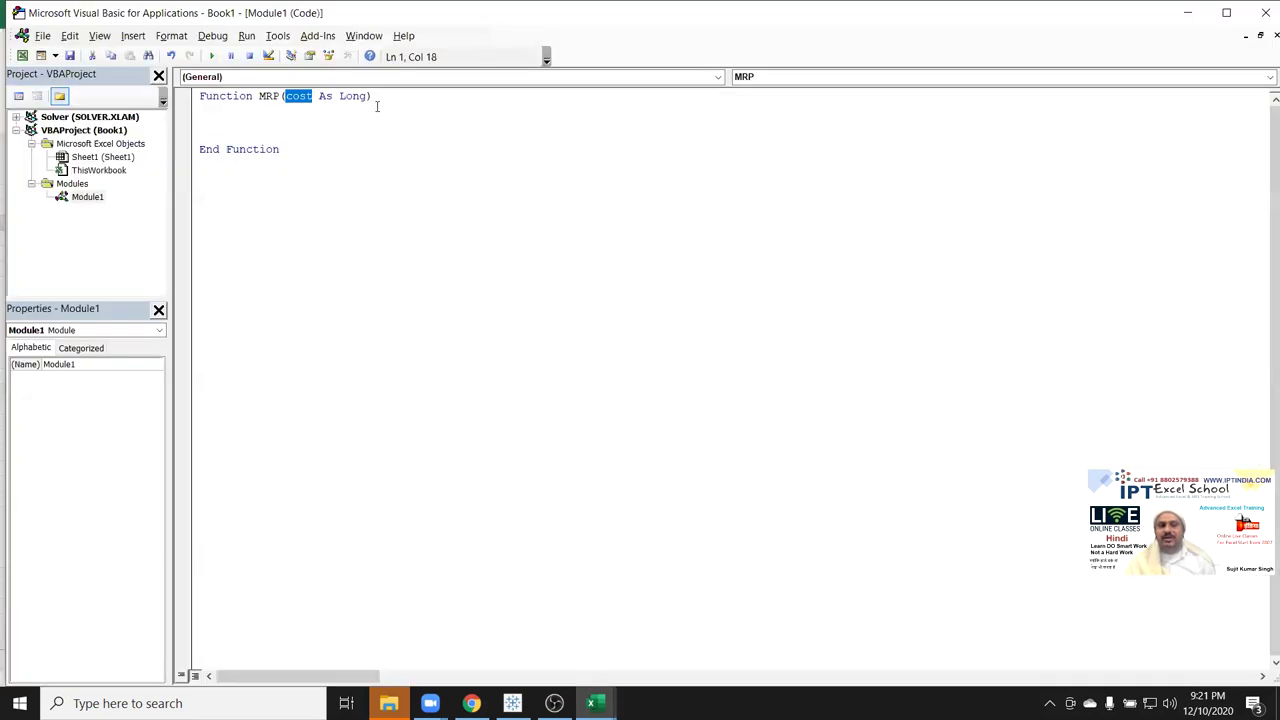
left_click(300, 97)
double_click(300, 97)
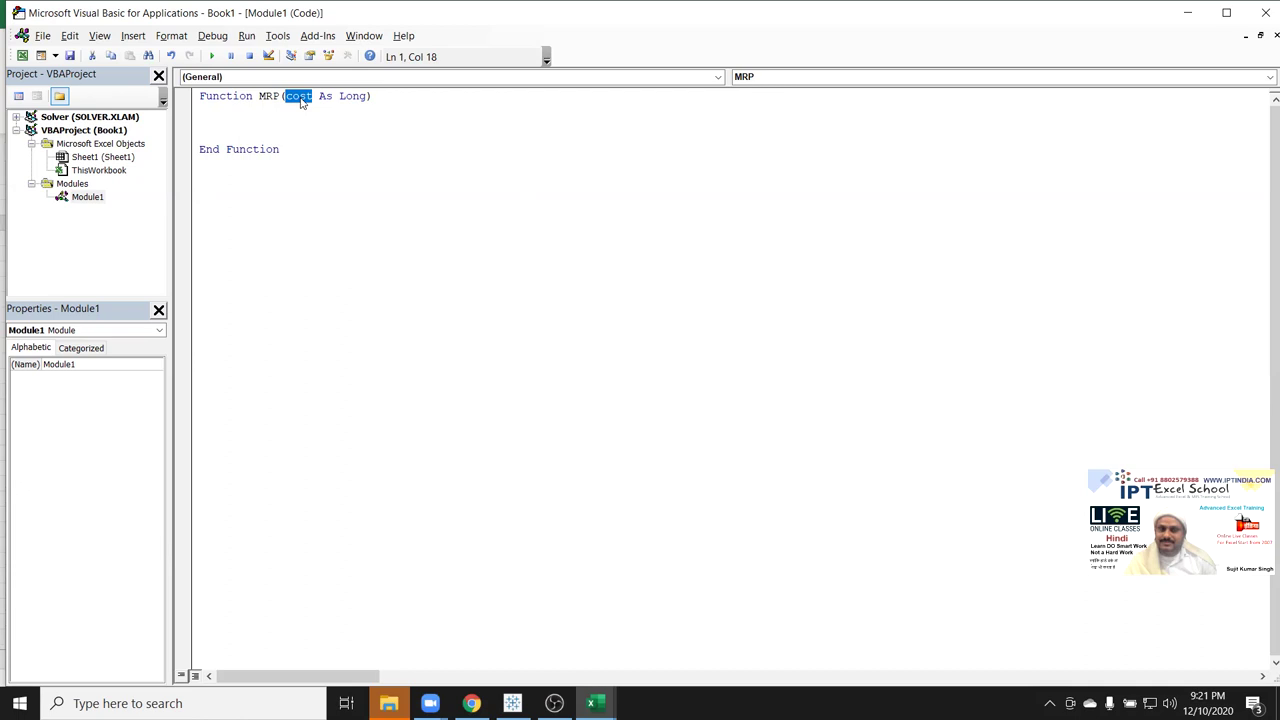
left_click(281, 116)
key("Return")
key("Up")
type("dim r as ")
type("dou")
key("Tab")
key("Return")
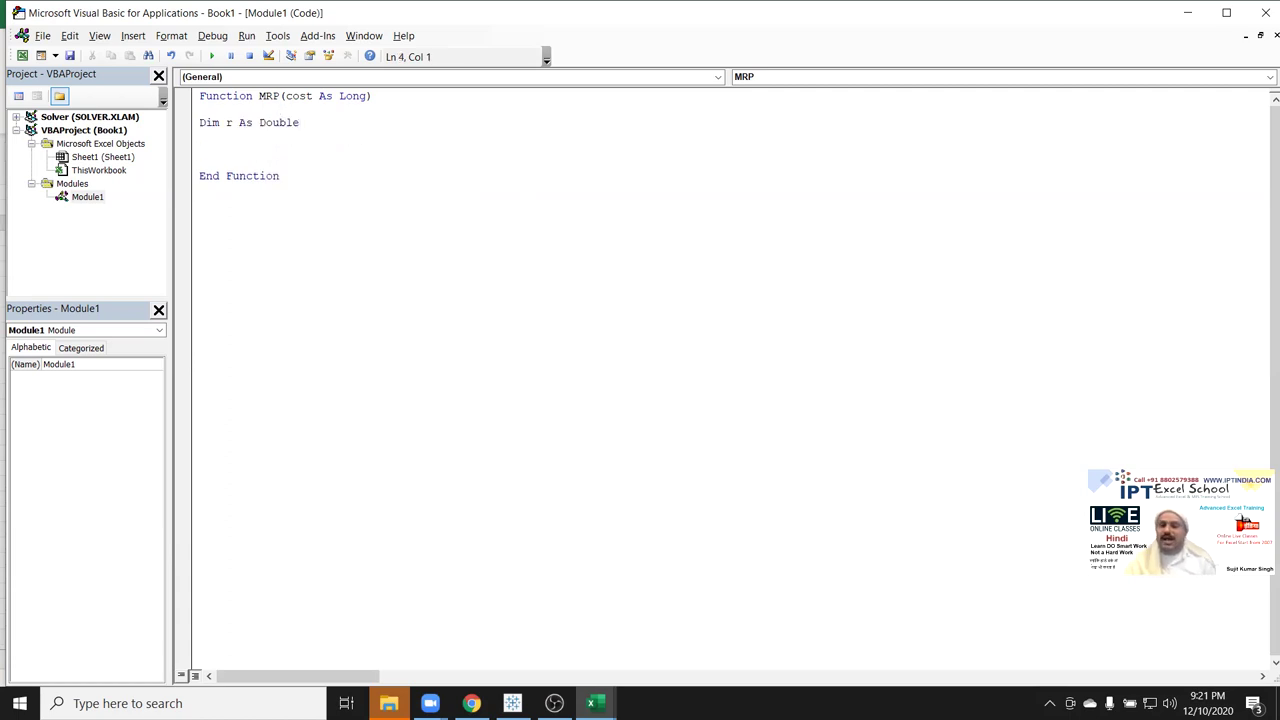
key("Return")
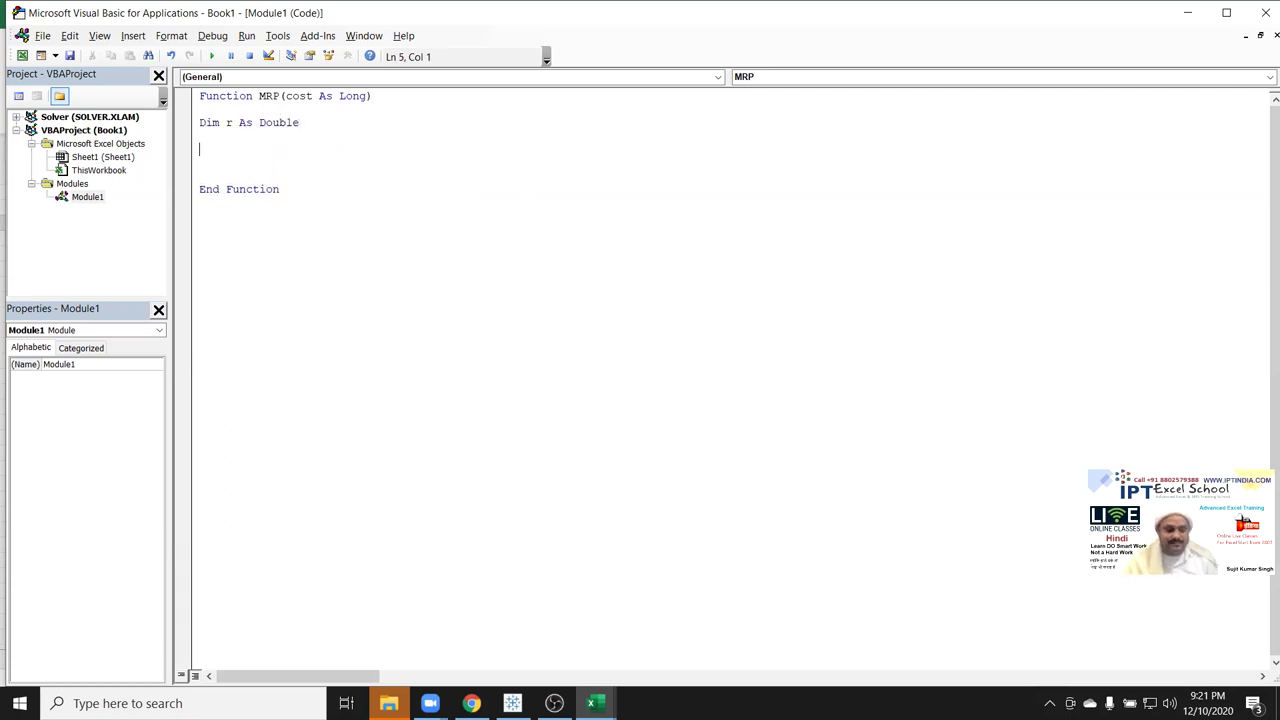
type("r = cos")
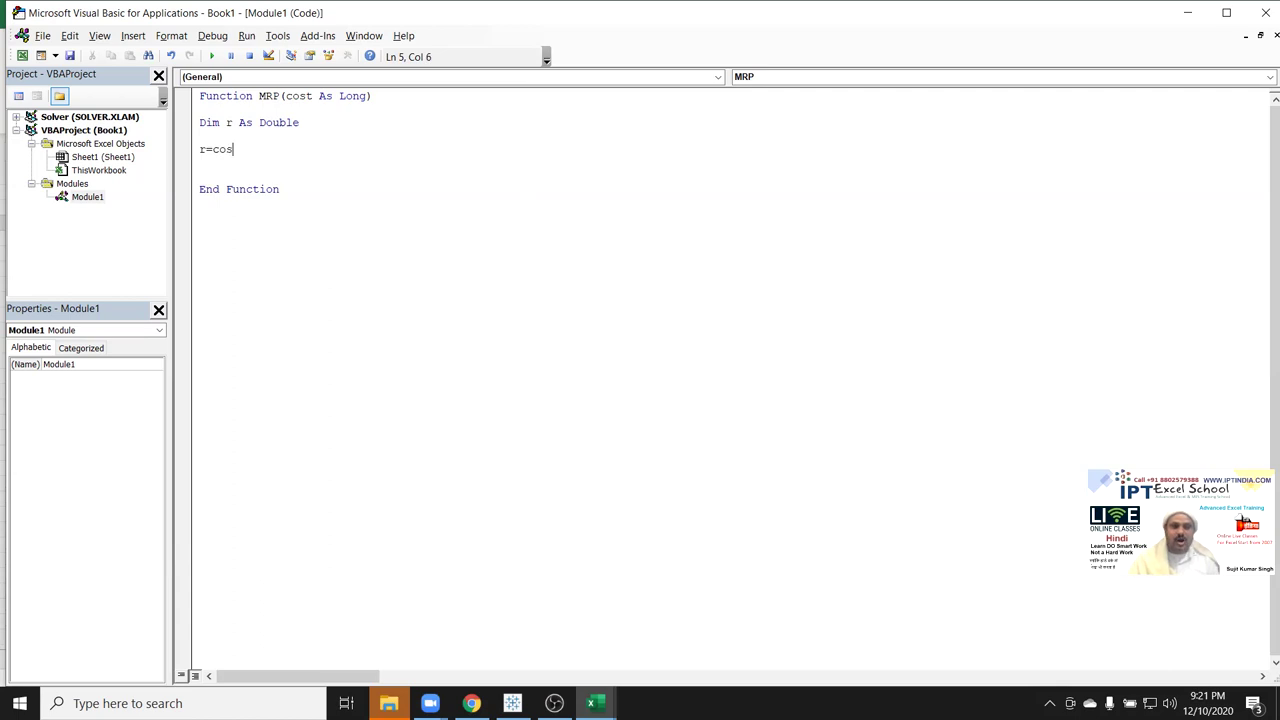
type("t")
key("Return")
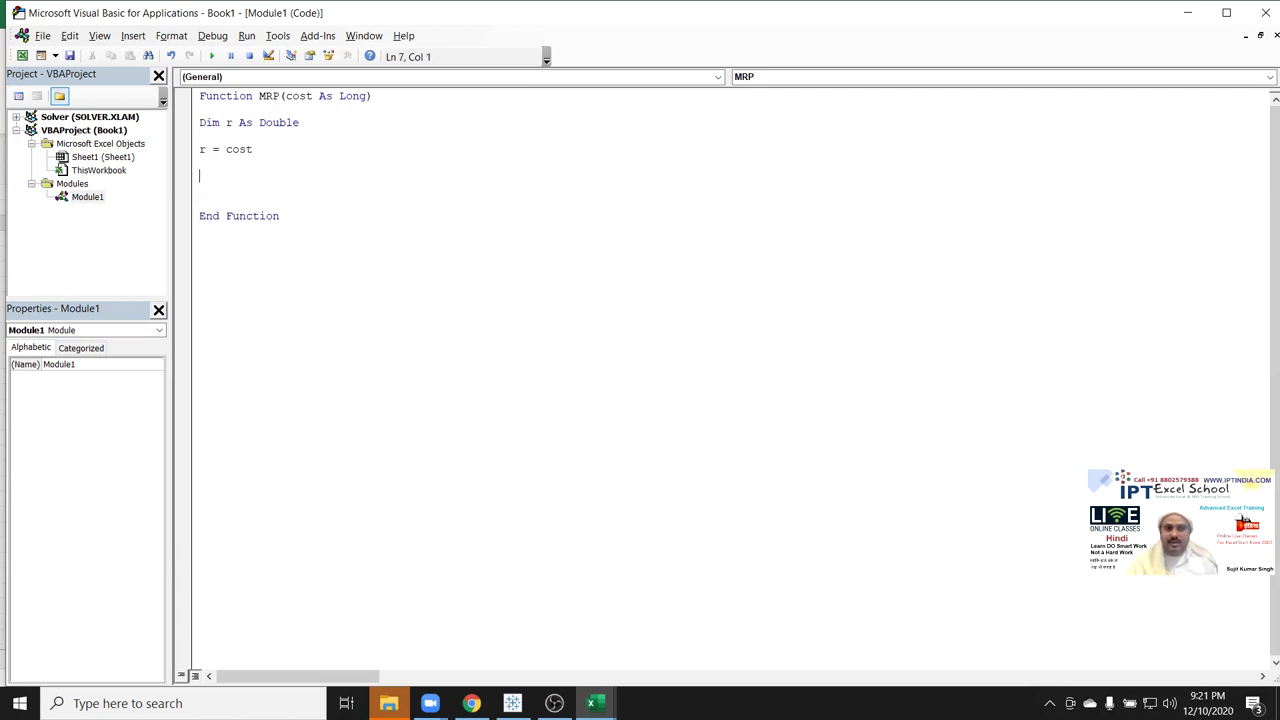
- Add the first markup line r = (r * 0.05) + r
type("r=r")
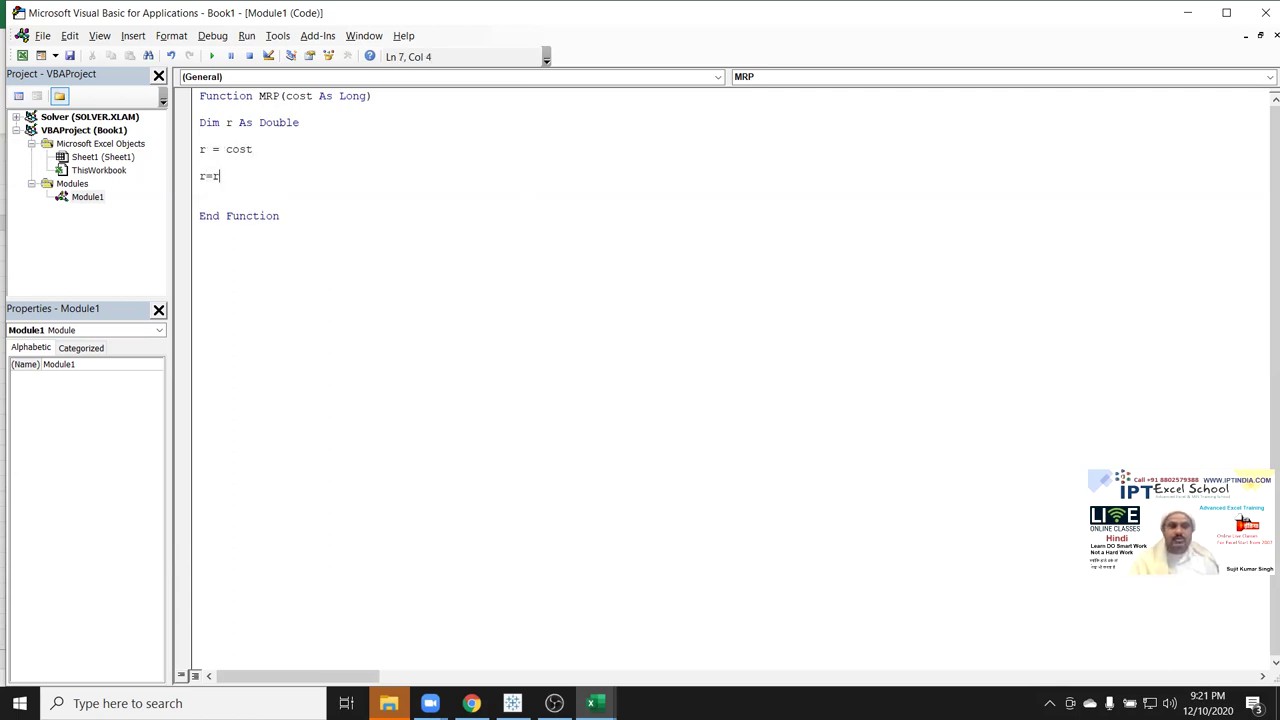
key("BackSpace")
type("(r+")
key("BackSpace")
type("*")
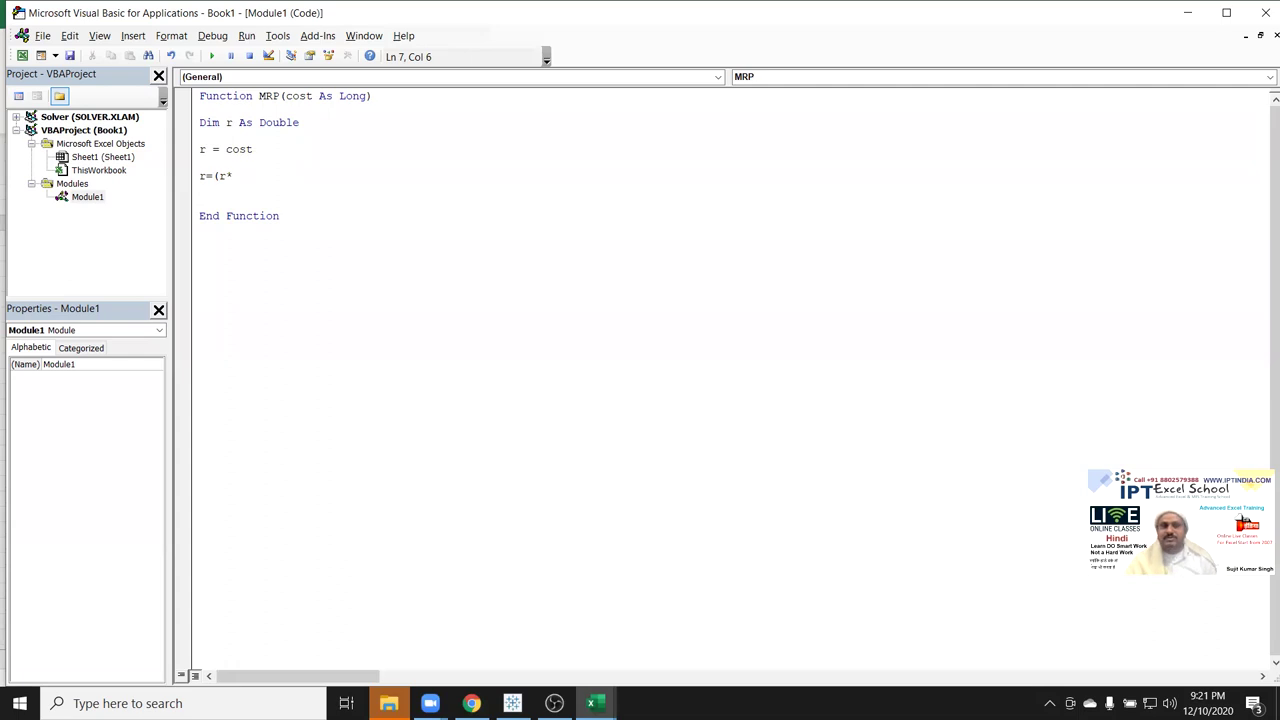
type("5%")
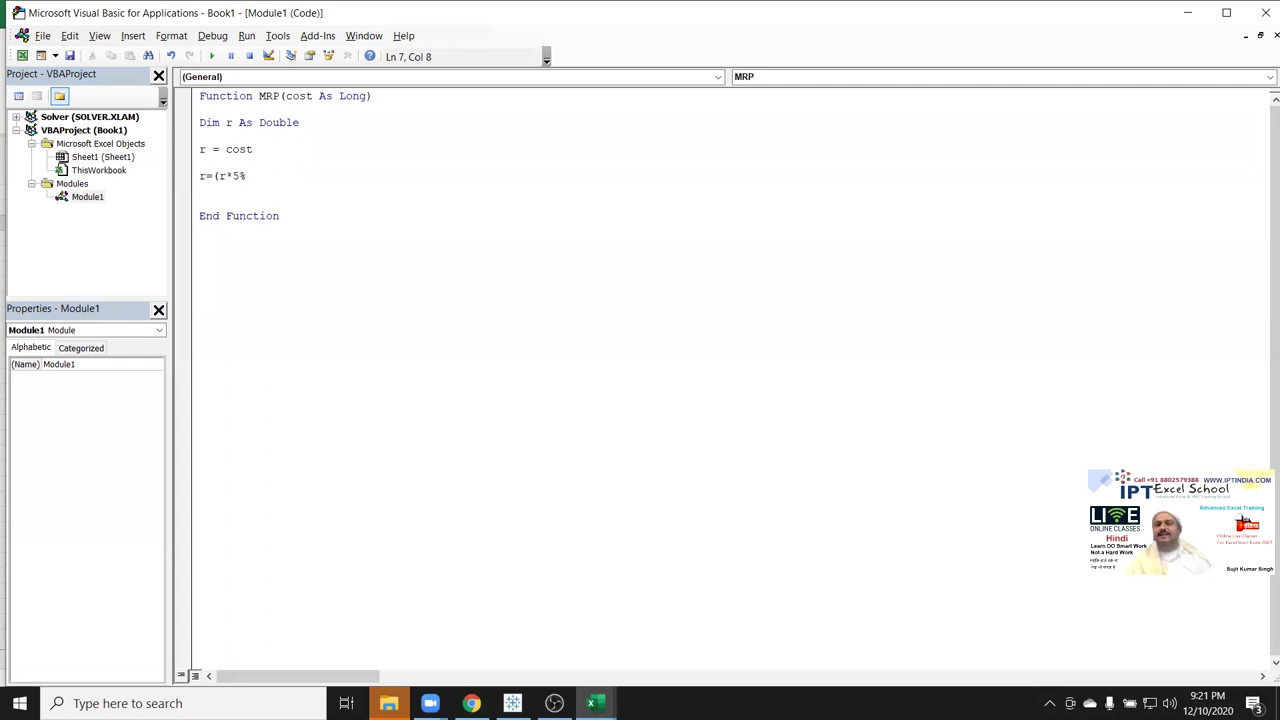
key("BackSpace")
key("BackSpace")
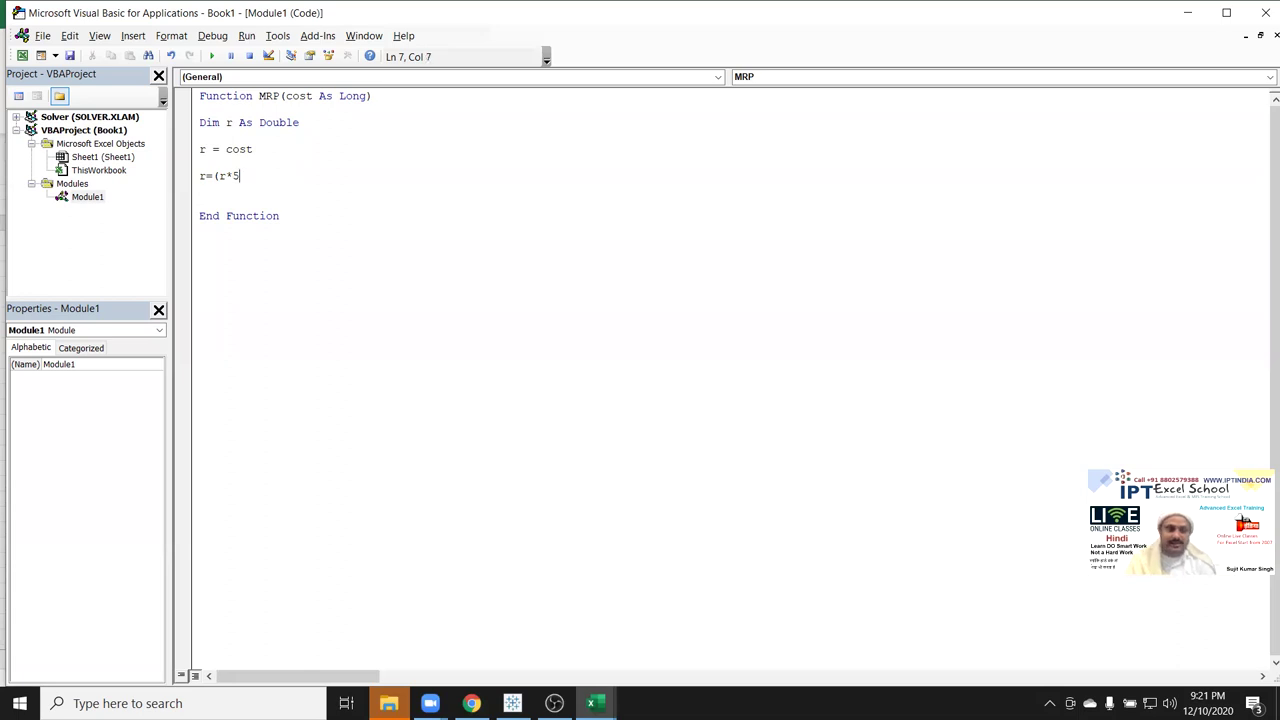
type("0.05")
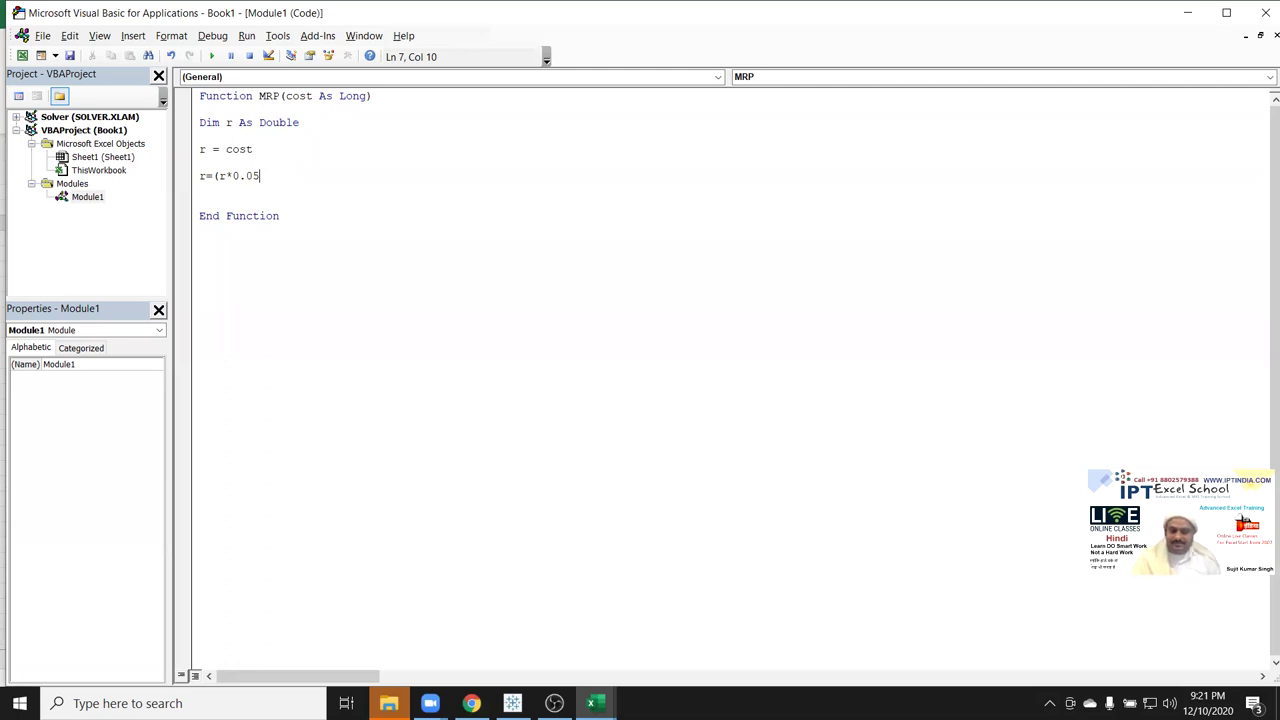
type(")+r")
key("Return")
- Duplicate the markup line, changing the copies' rates to 0.1, 0.15 and 0.2
key("shift+Up")
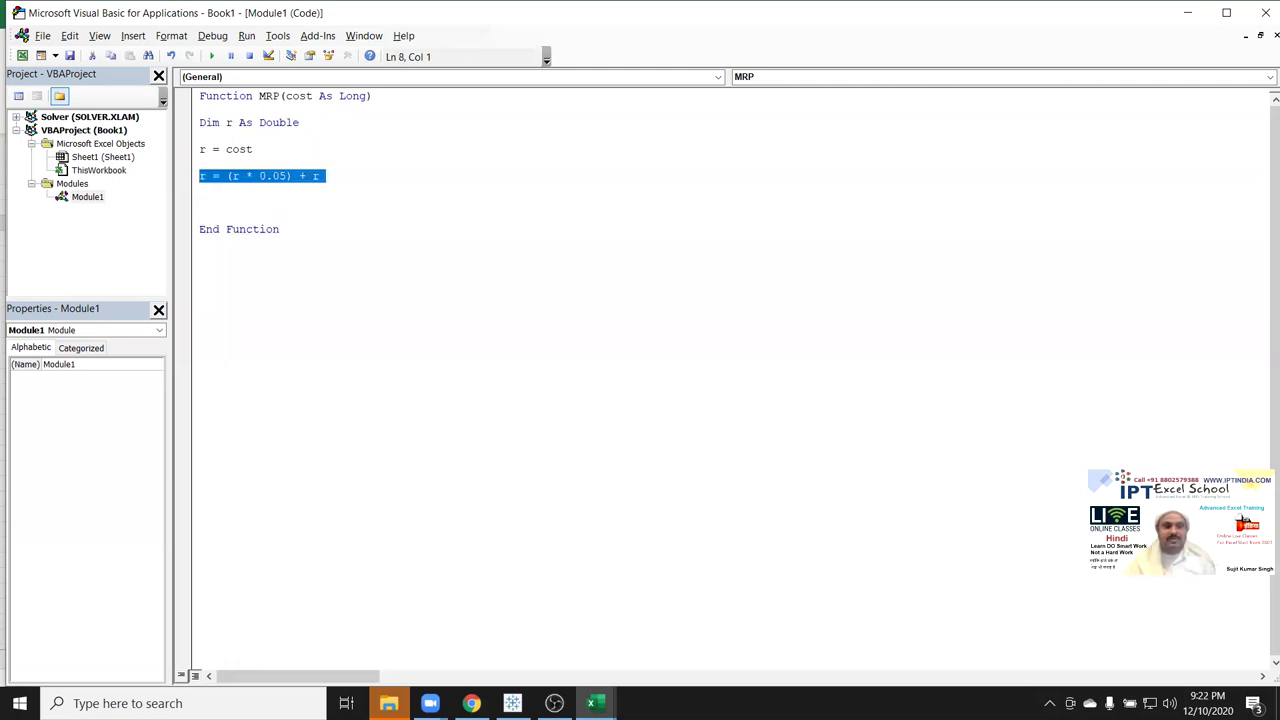
key("ctrl+c")
key("Down")
key("ctrl+v")
key("ctrl+v")
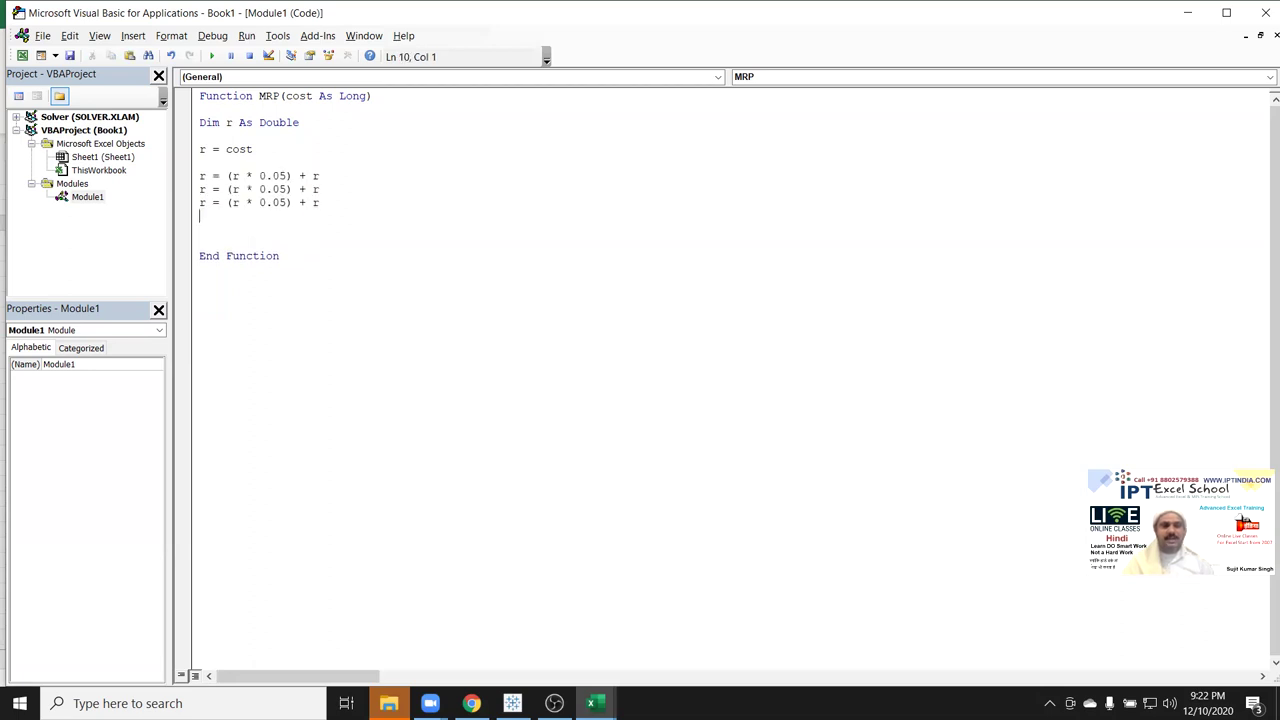
left_click_drag(266, 189, 279, 189)
key("Right")
key("BackSpace")
key("BackSpace")
type("10")
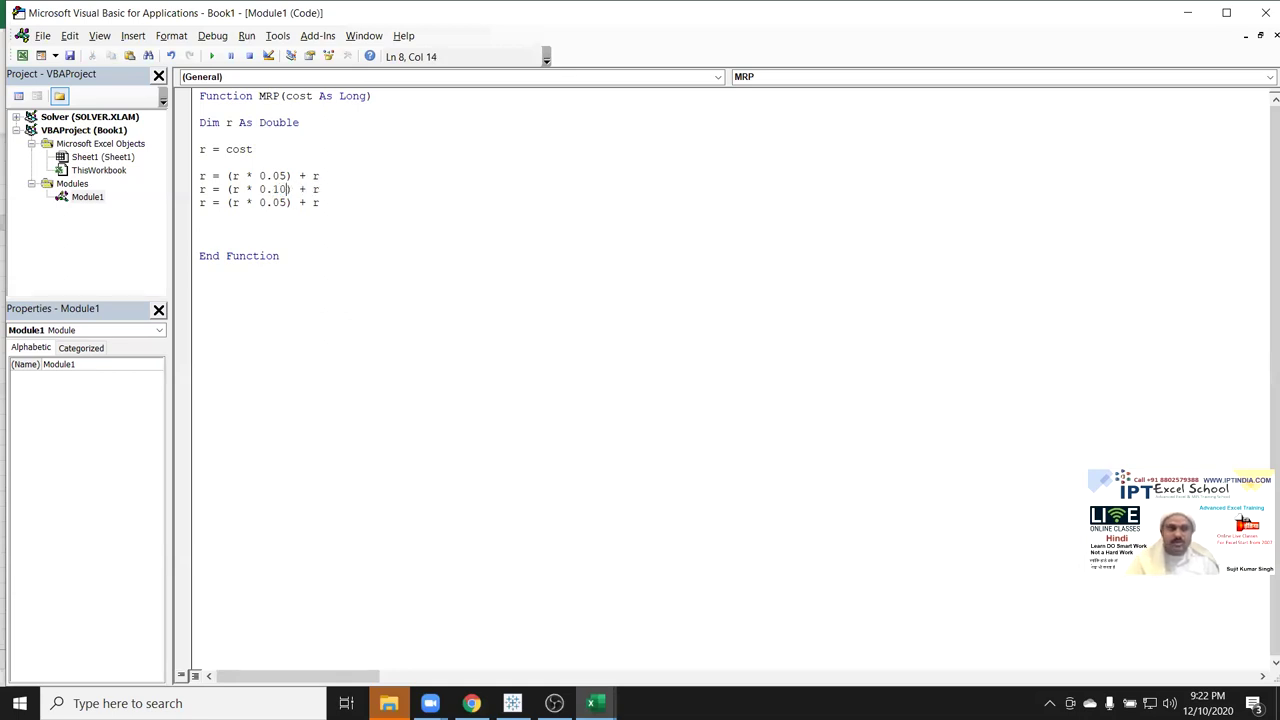
left_click(281, 203)
key("BackSpace")
type("1")
left_click(264, 218)
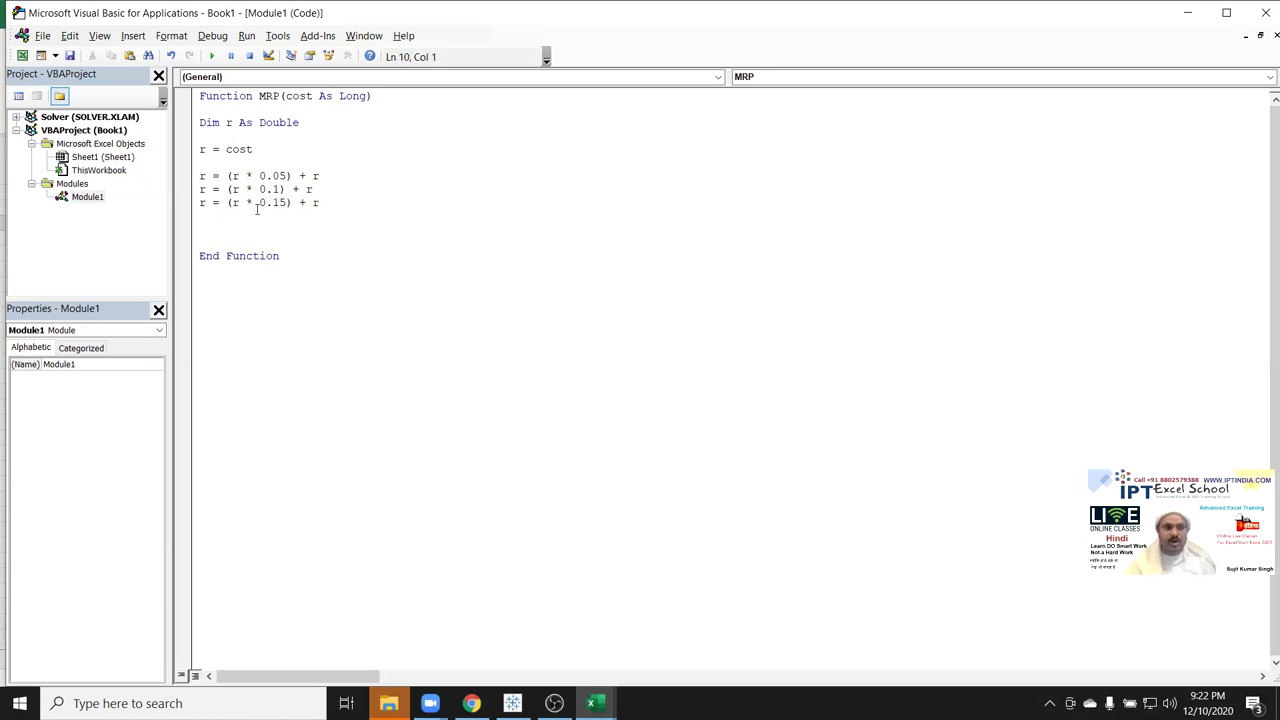
key("ctrl+v")
left_click(277, 216)
double_click(278, 216)
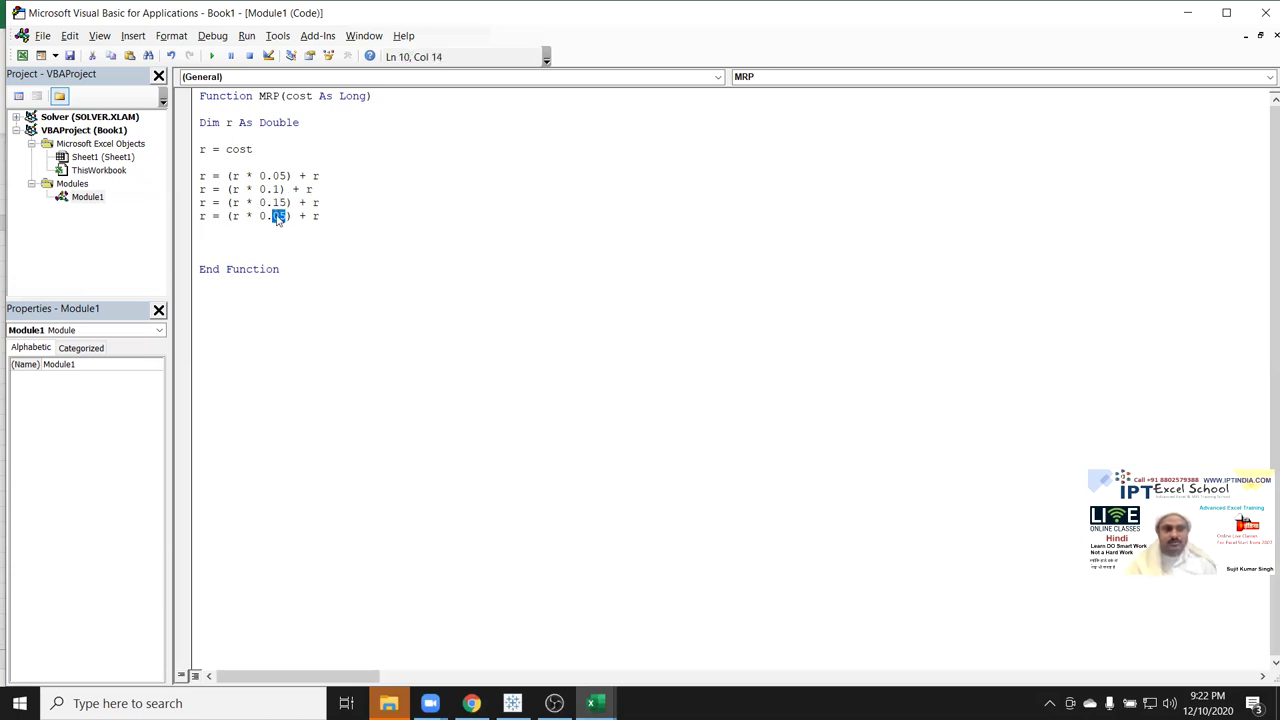
type("2")
key("Down")
key("Down")
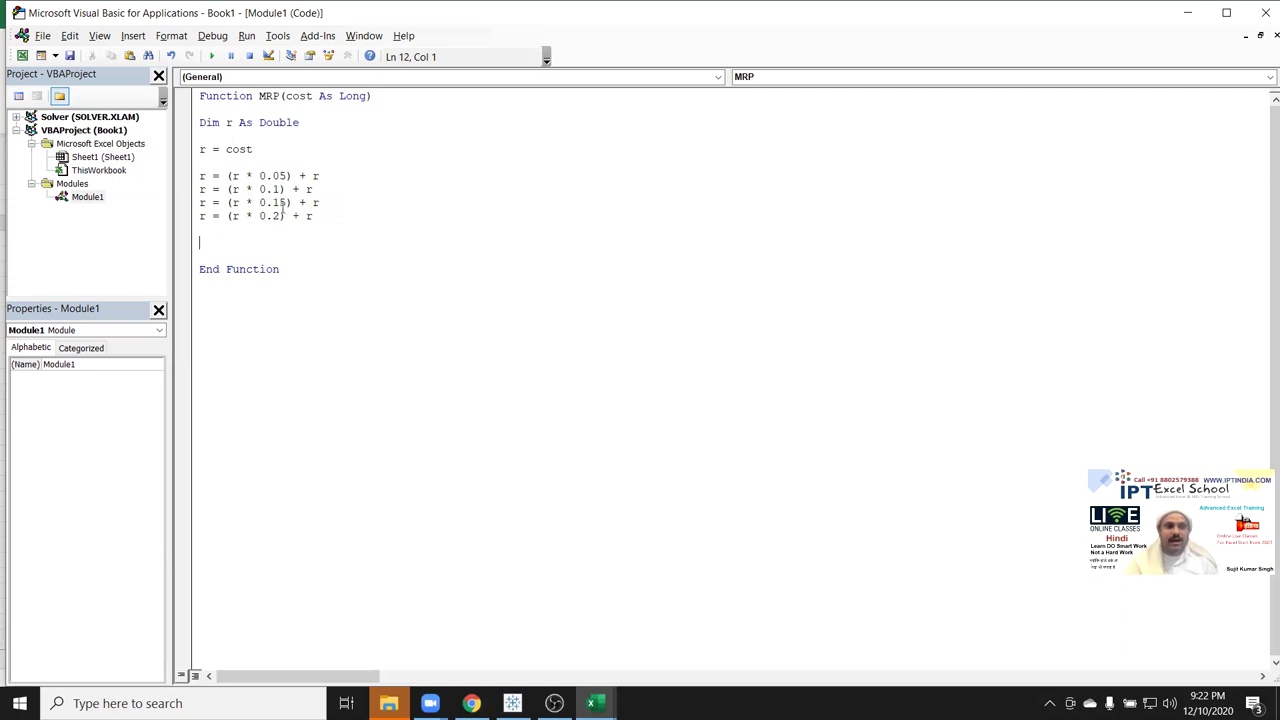
- Highlight the cost argument, the variable r and the second markup line to explain them
left_click(292, 96)
double_click(292, 96)
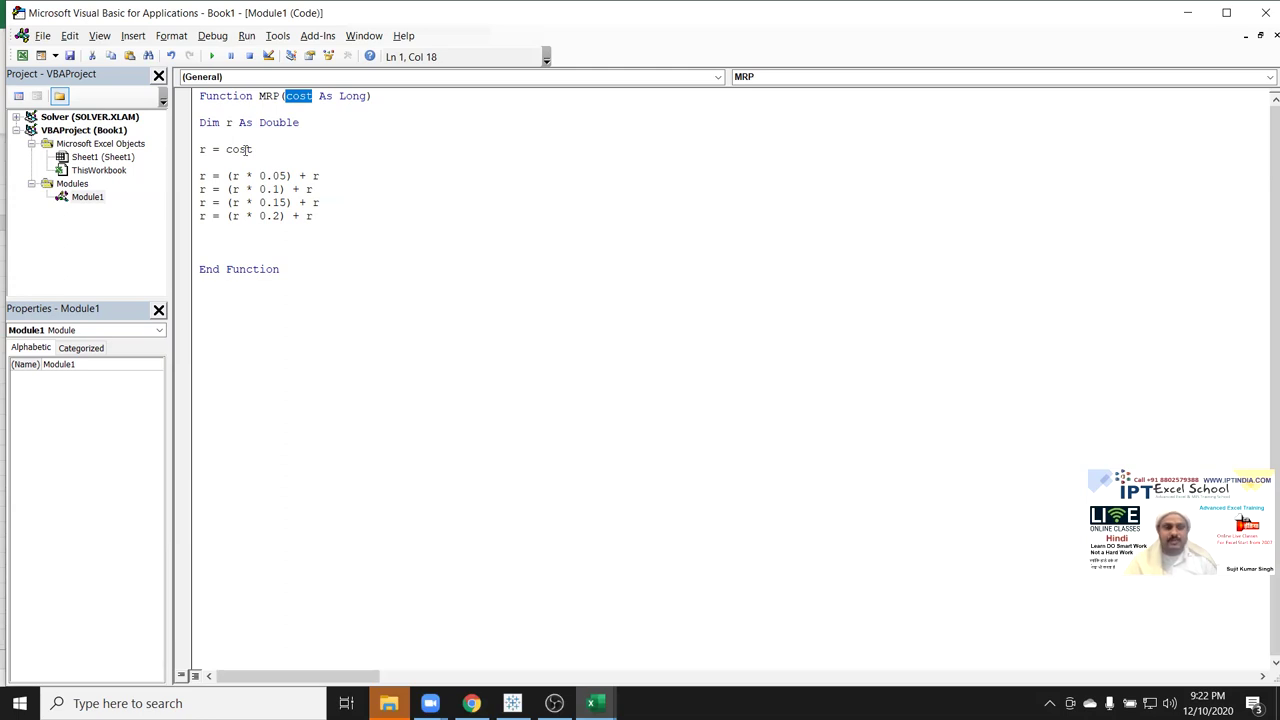
key("alt+F11")
key("alt+F11")
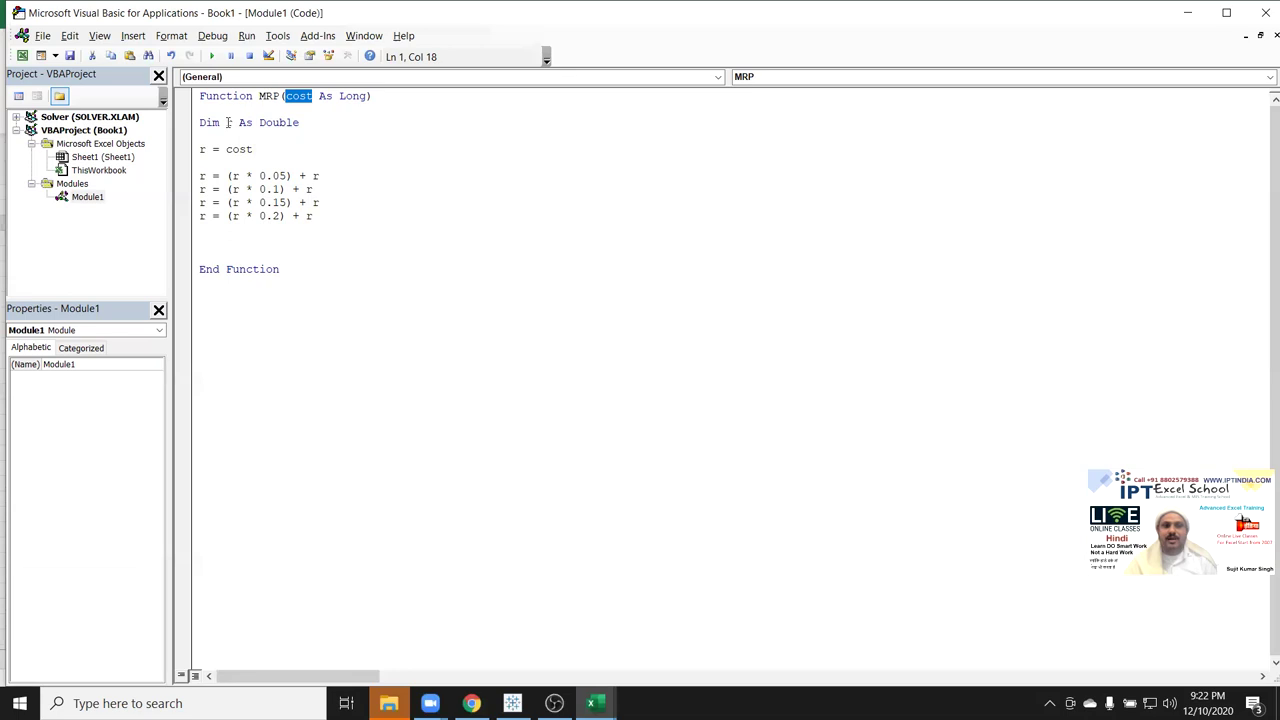
mouse_move(207, 149)
left_mouse_down()
mouse_move(206, 176)
mouse_move(328, 171)
left_mouse_up()
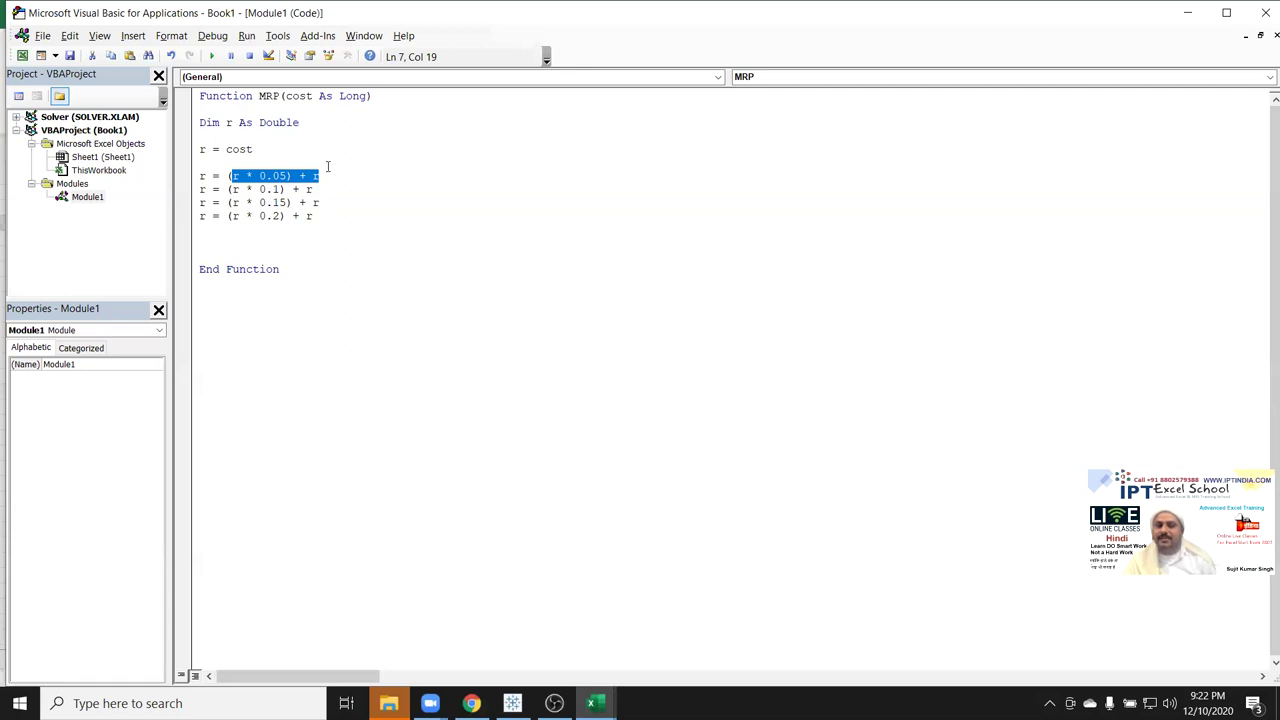
left_click(213, 189)
left_click_drag(199, 189, 312, 189)
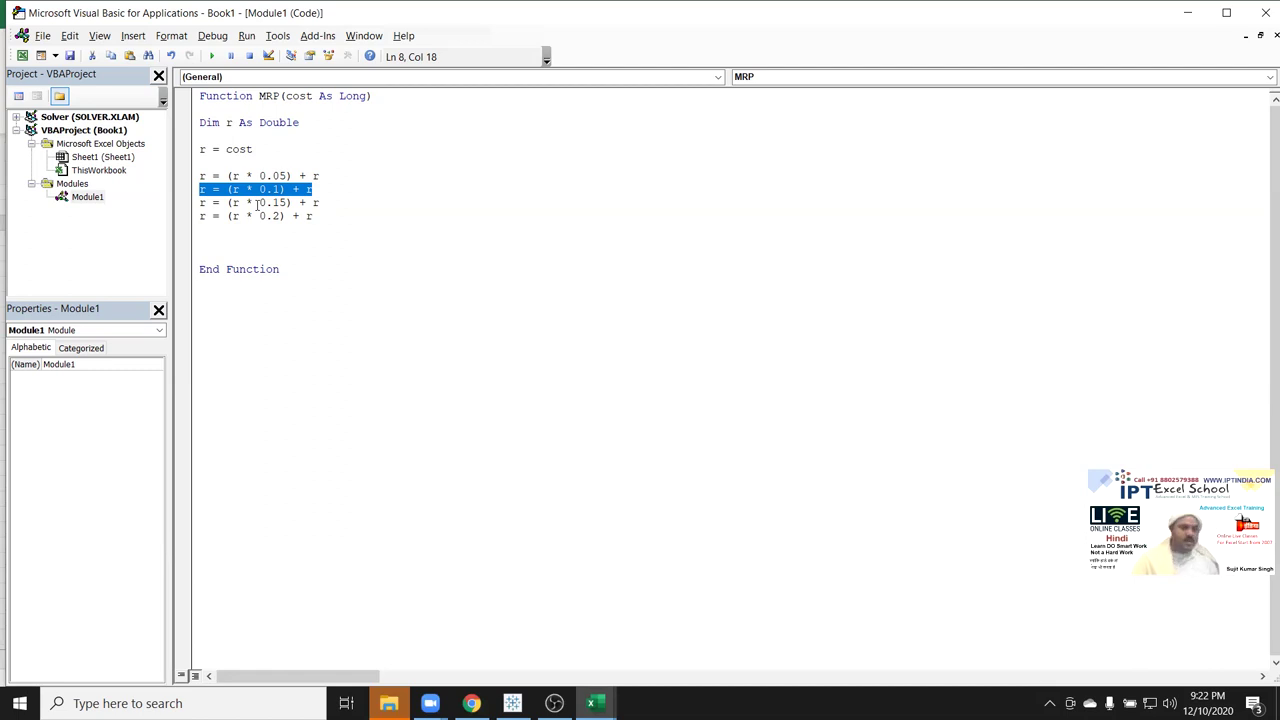
- Add a blank line before End Function and switch back to the Excel worksheet
key("Down")
key("Down")
key("Down")
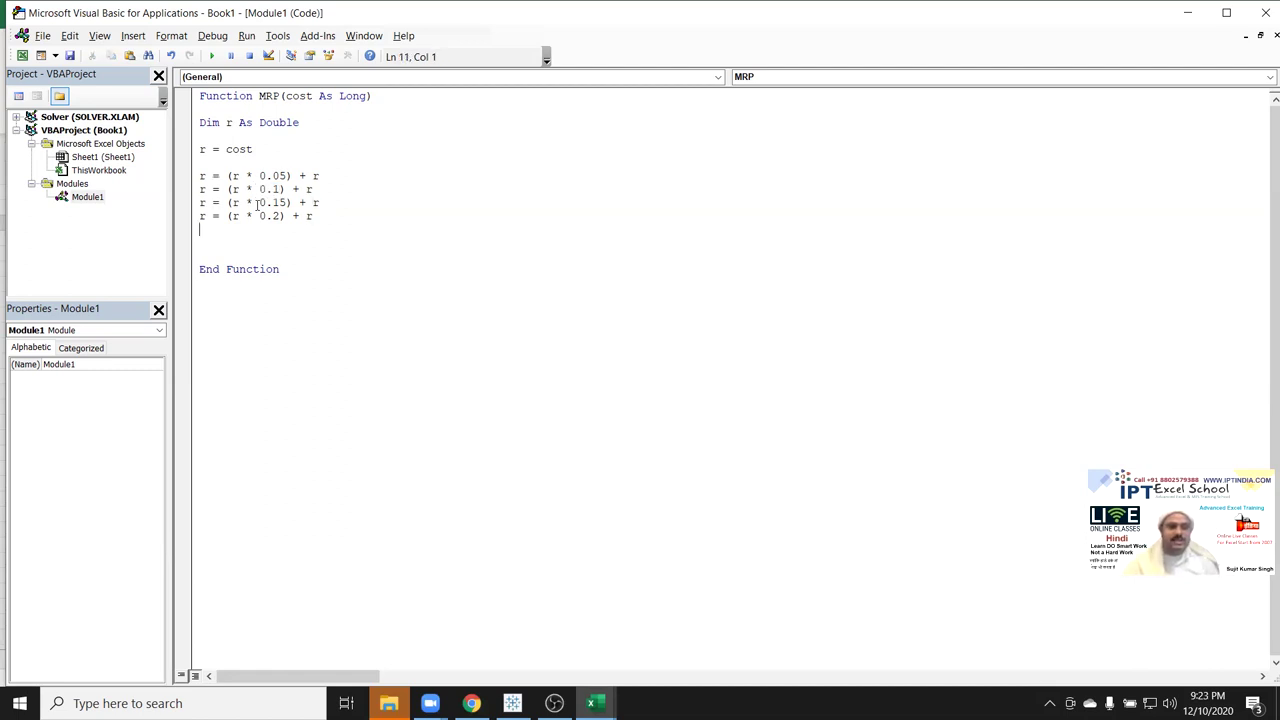
key("Return")
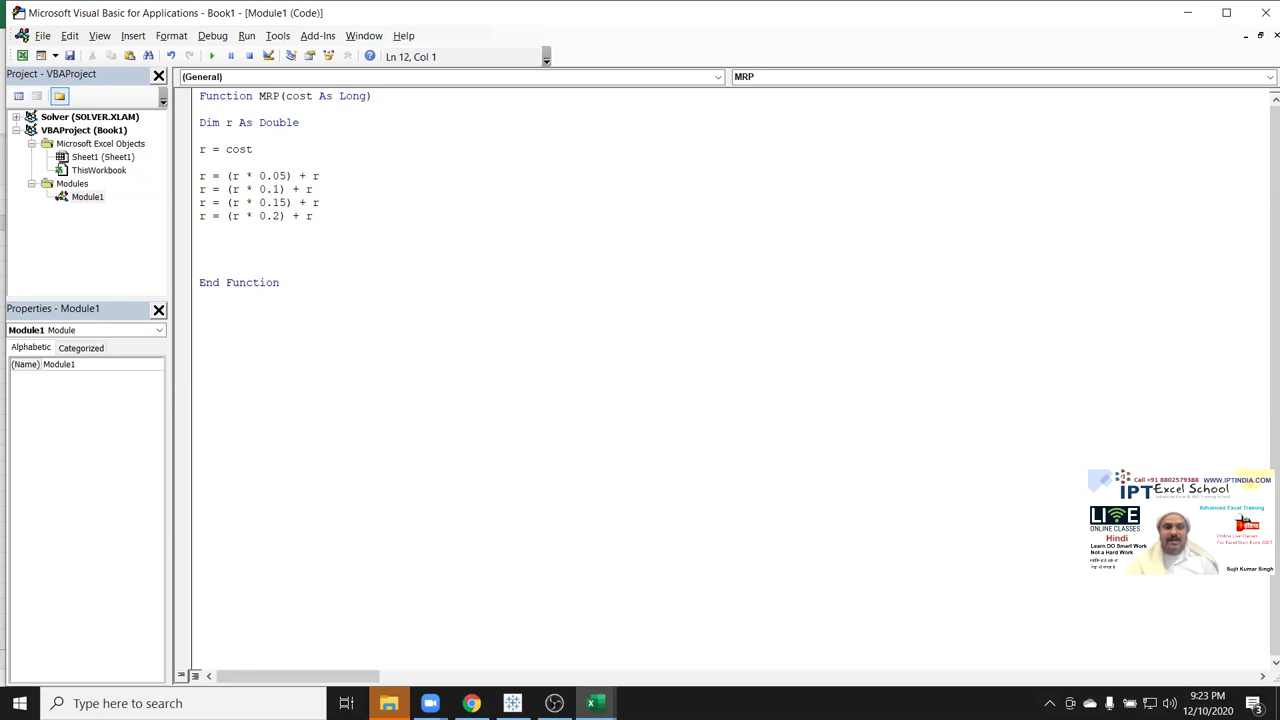
key("alt+F11")
- Re-enter the =MRP(B3) formula in C3, which still returns 0
double_click(155, 220)
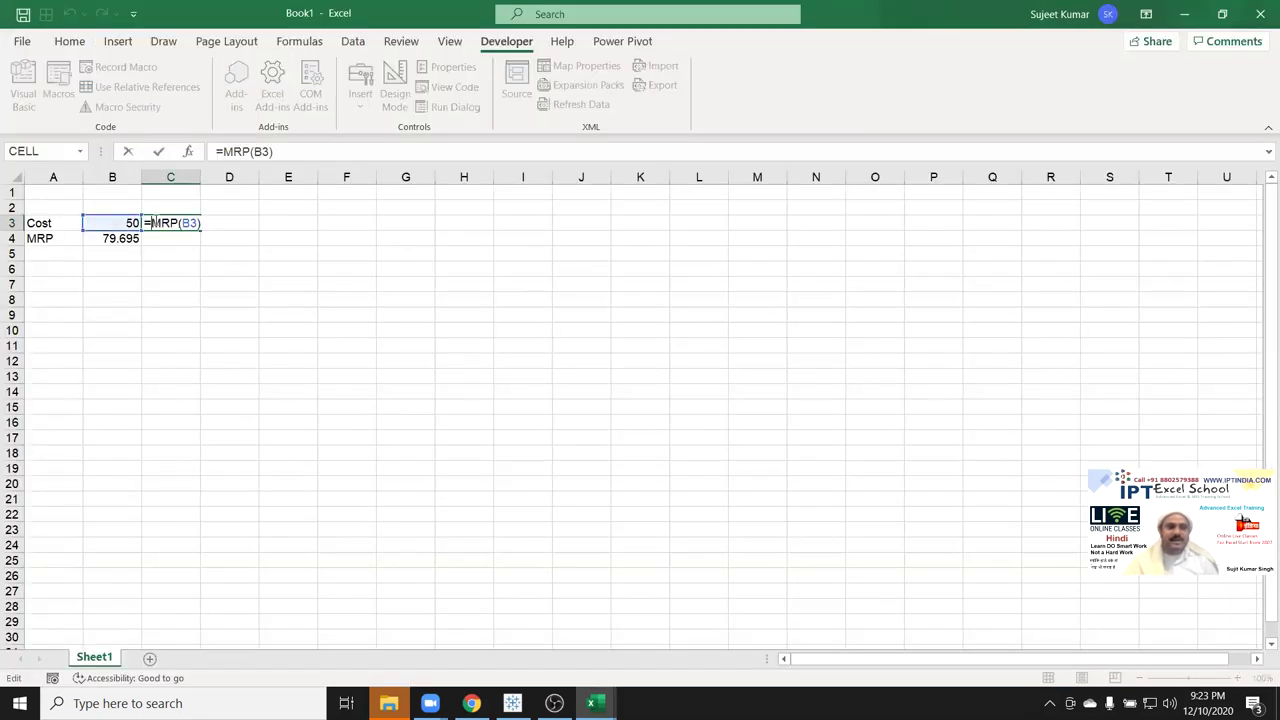
key("Return")
left_click(155, 220)
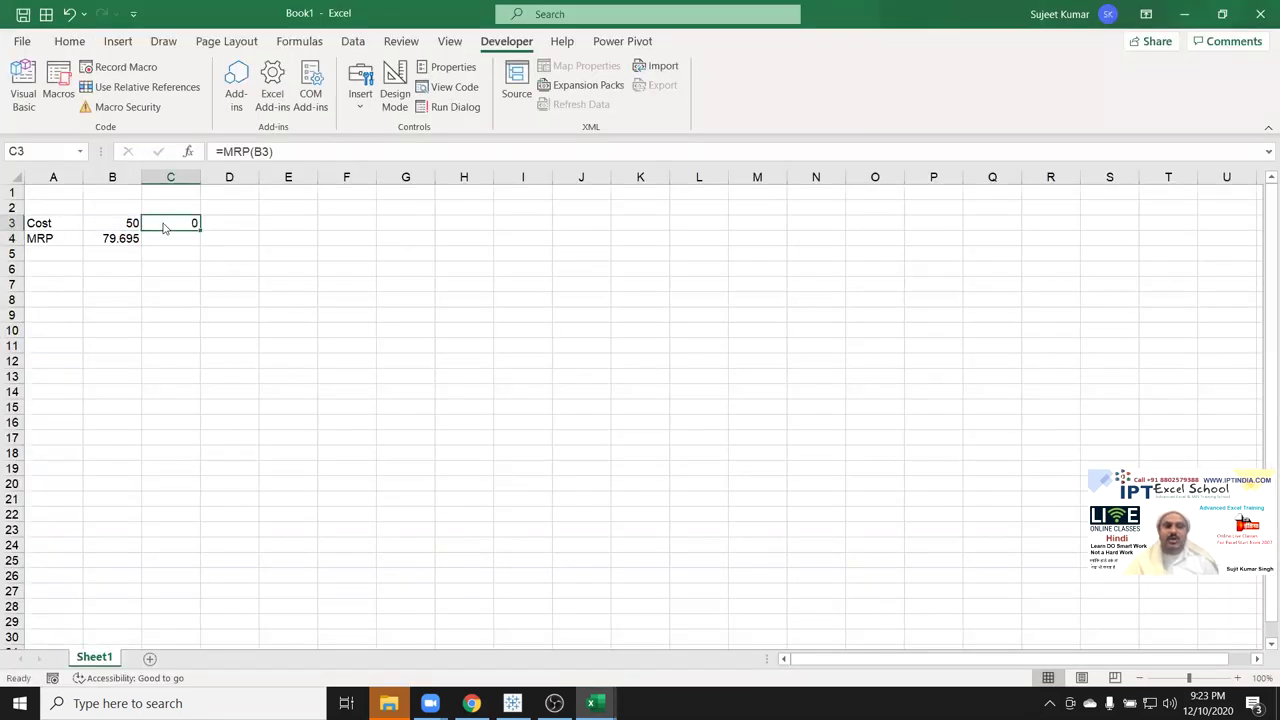
- Add the return line MRP = r just above End Function in the MRP code
key("alt+F11")
left_click(193, 216)
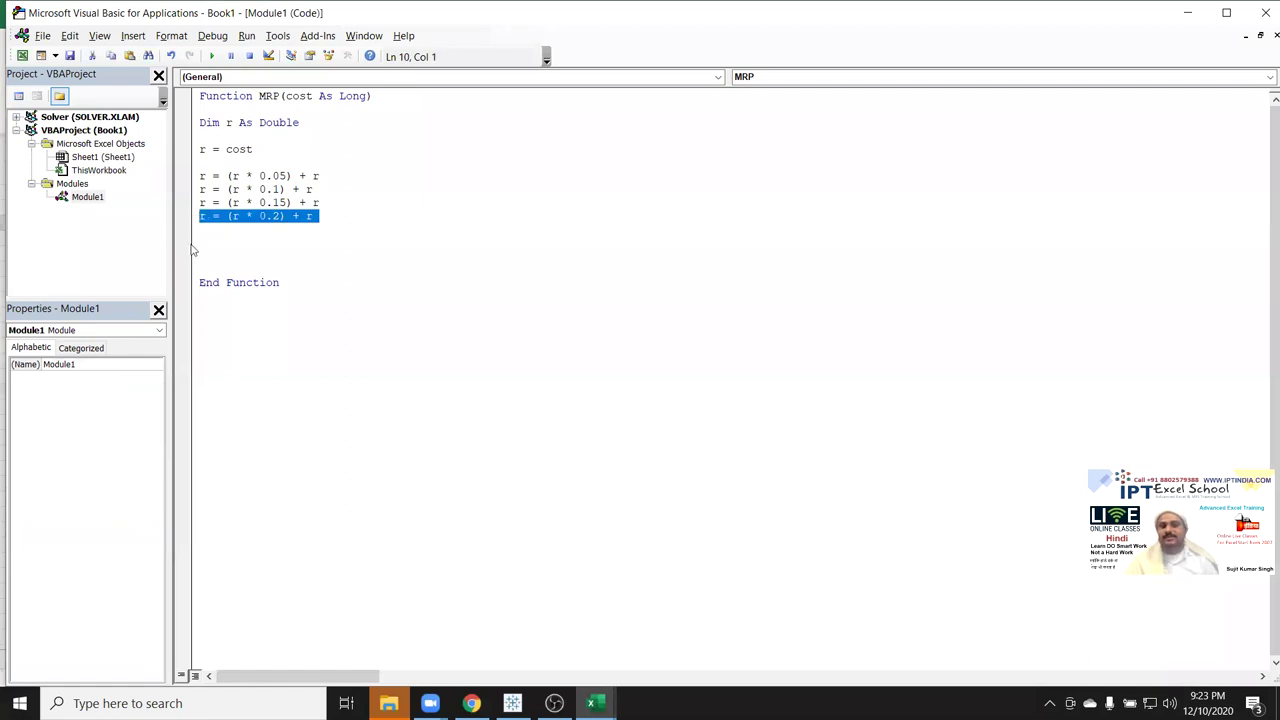
left_click(199, 255)
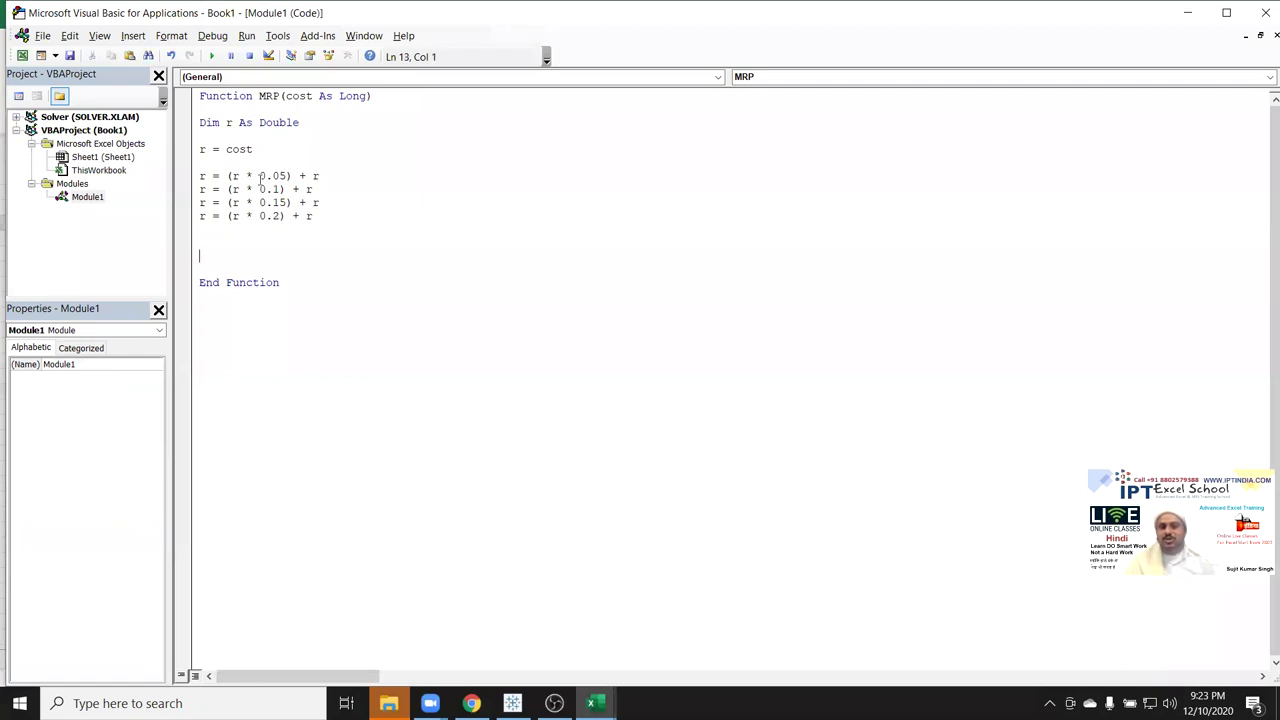
type("MRP ")
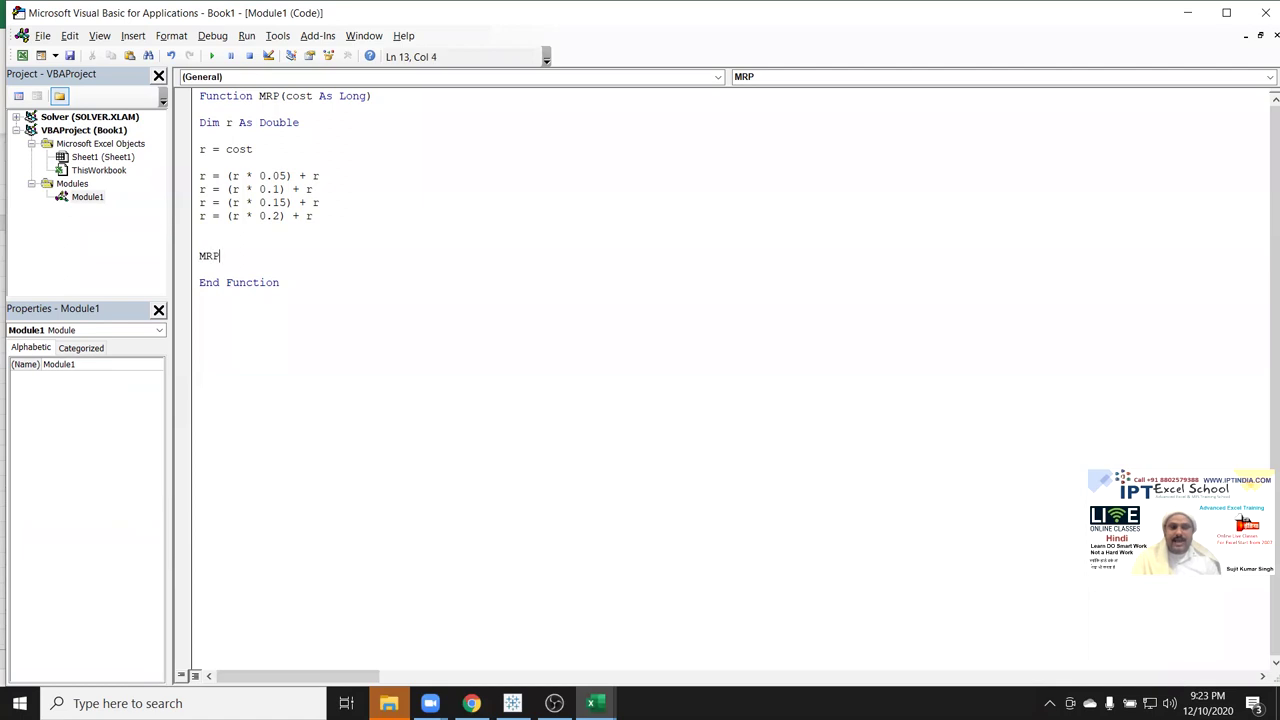
type("= r")
left_click(365, 234)
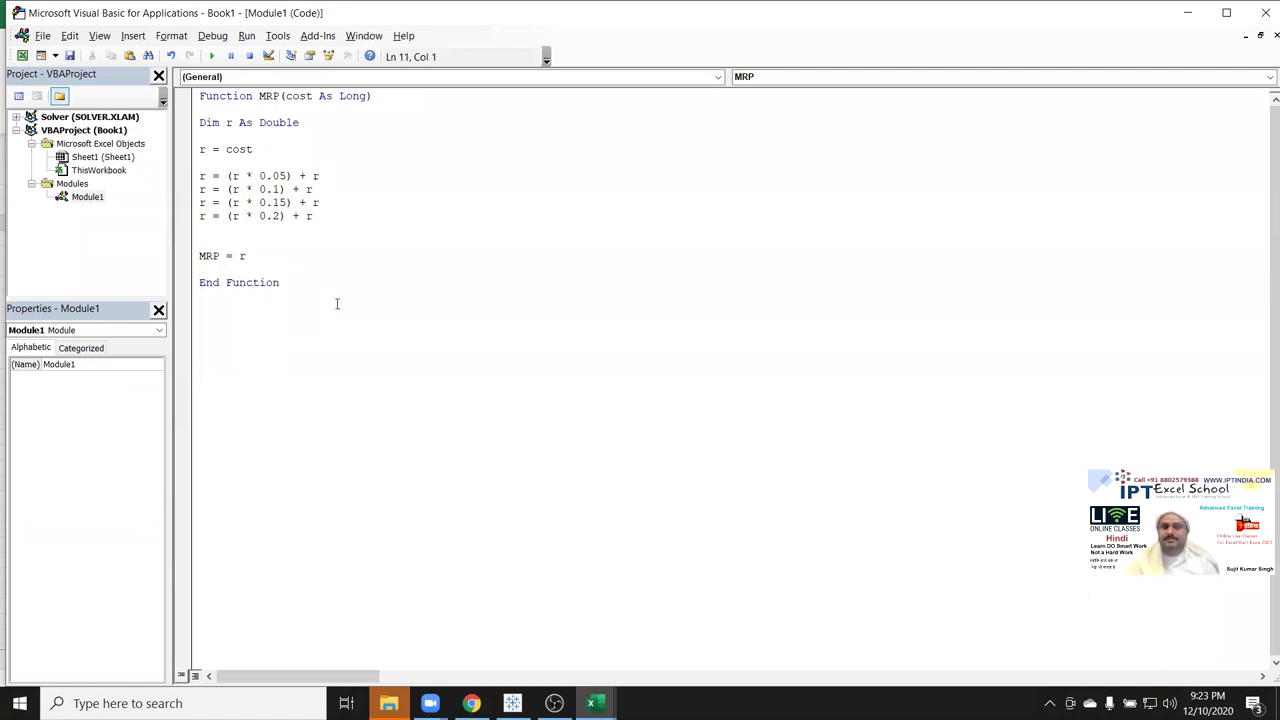
key("alt+F11")
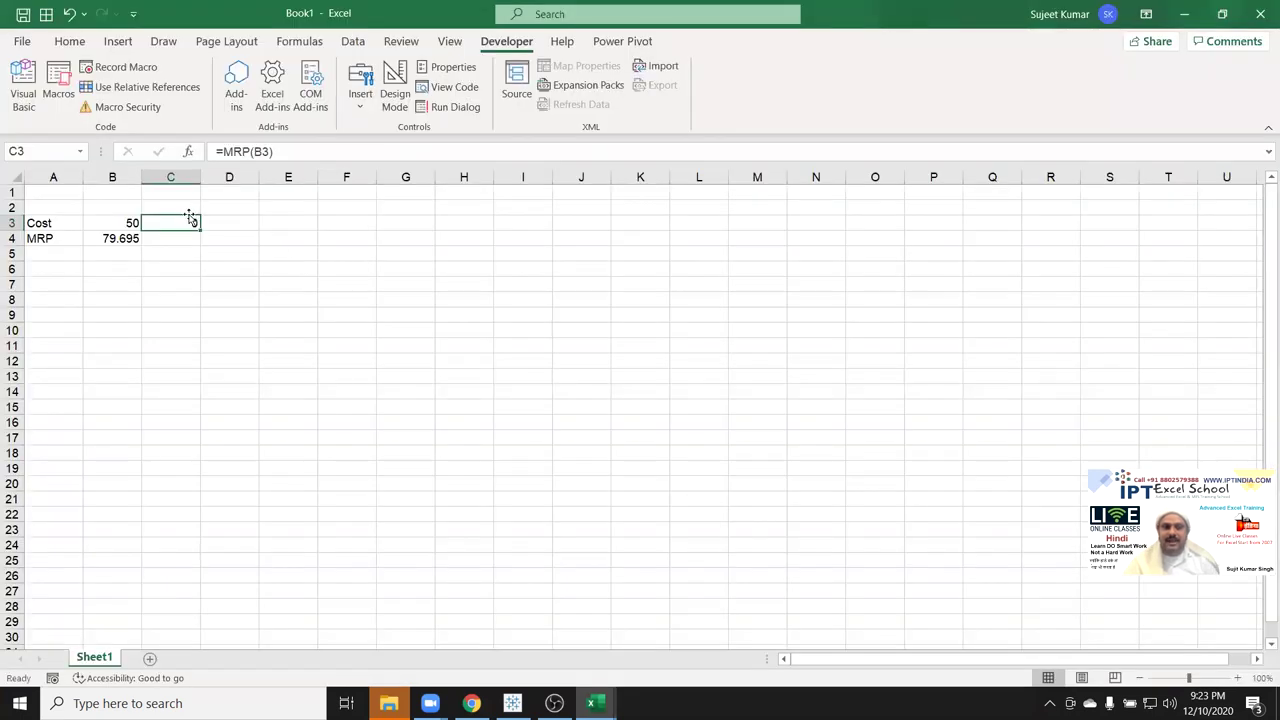
- Recalculate C3 to 79.695 and highlight the MRP function body to review it
double_click(187, 222)
key("Return")
left_click(182, 222)
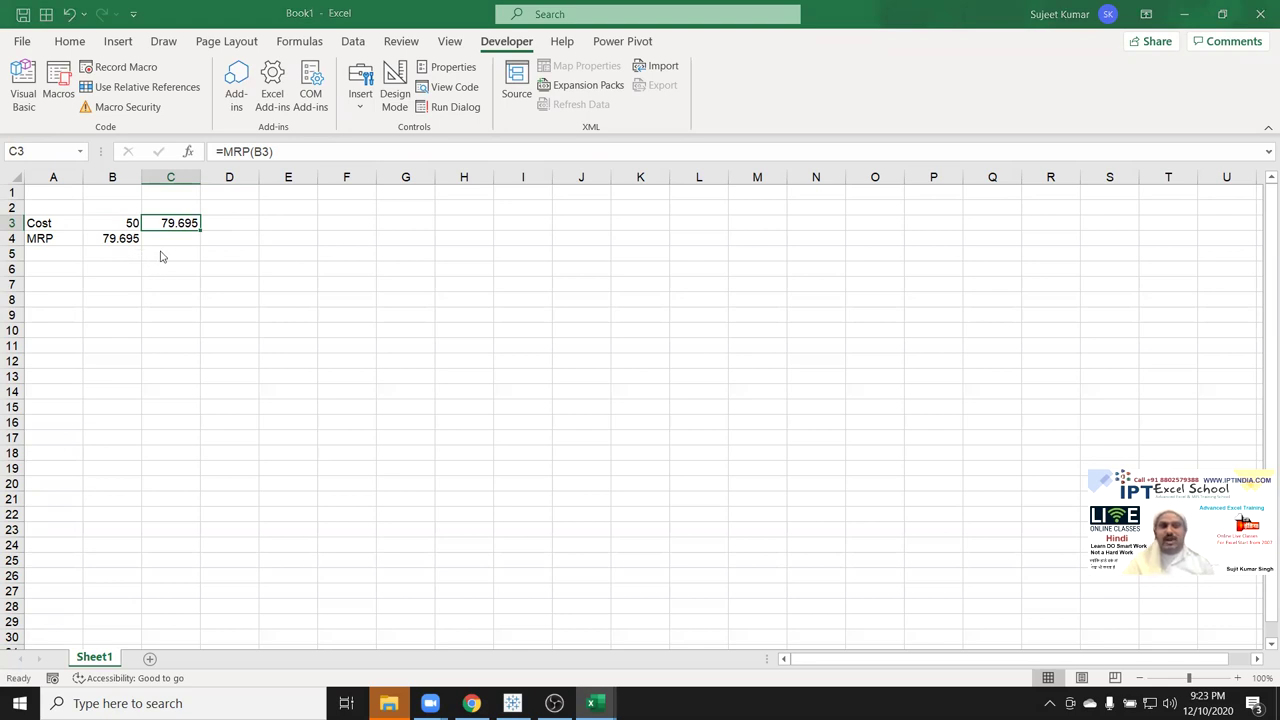
key("alt+F11")
left_click_drag(278, 266, 204, 138)
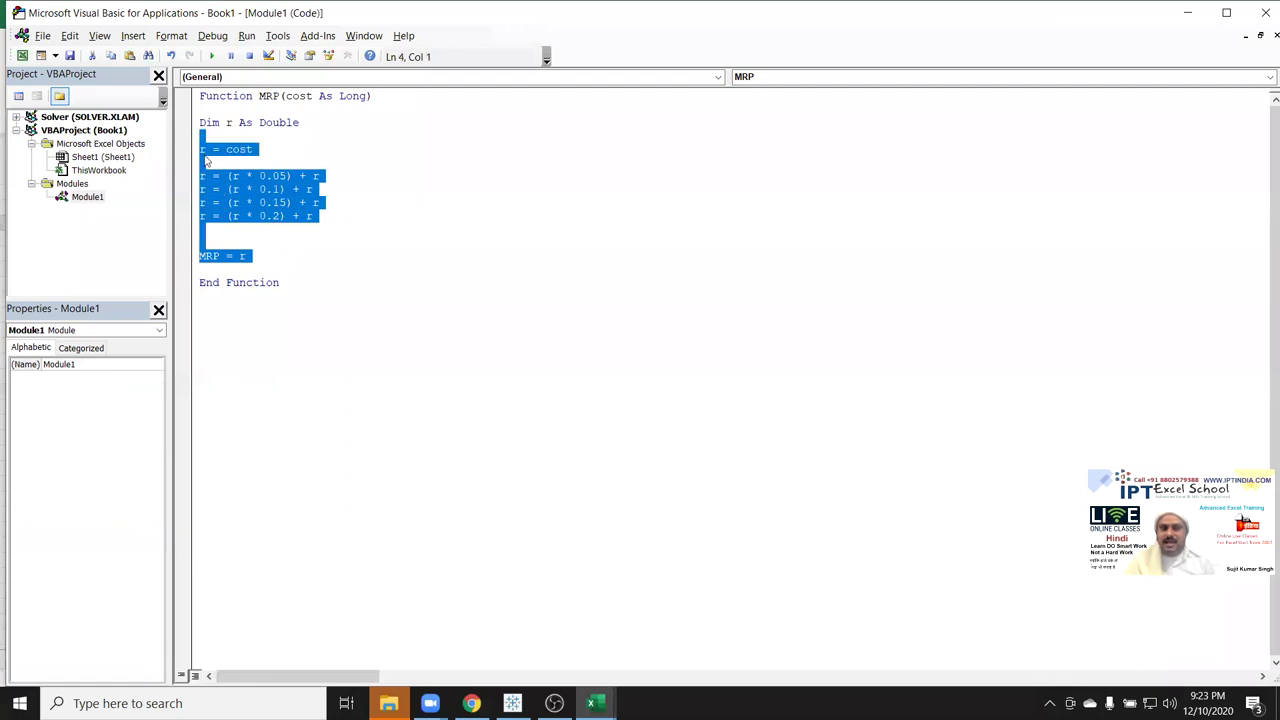
key("alt+F11")
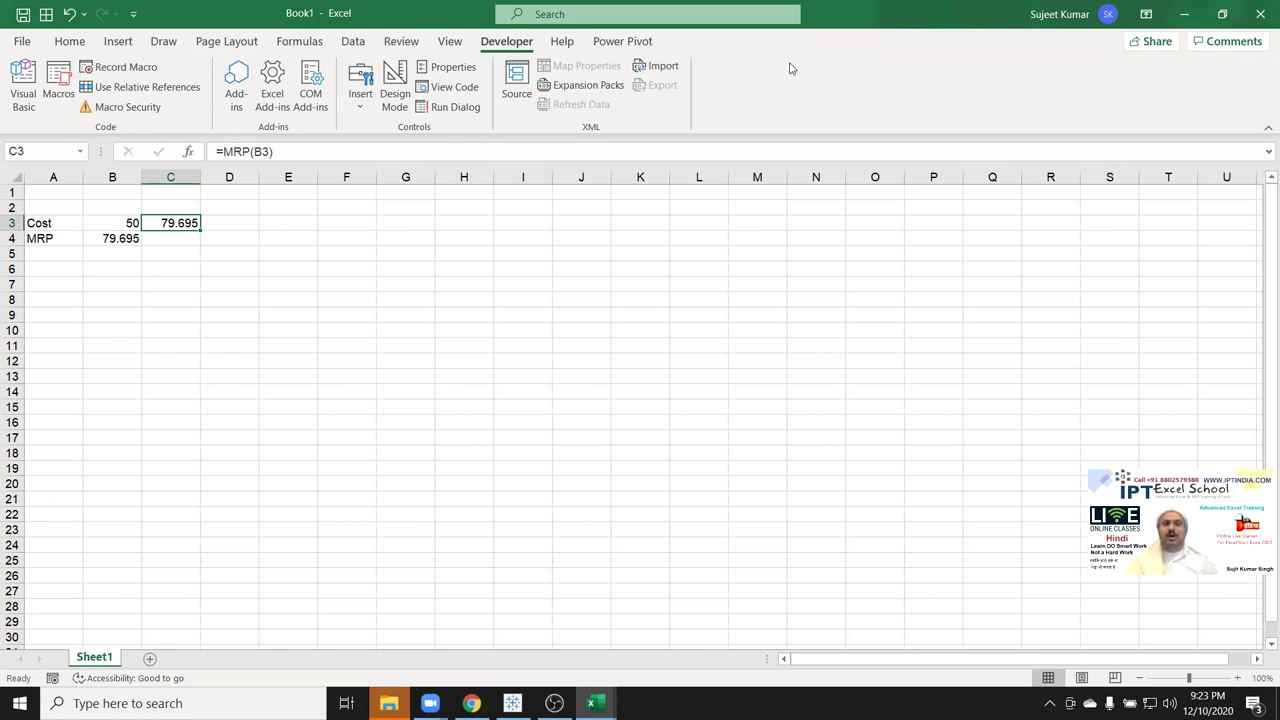
- Enter cost 65 in F3 and =MRP(F3) in G3, giving 103.6035
left_click(349, 223)
type("65")
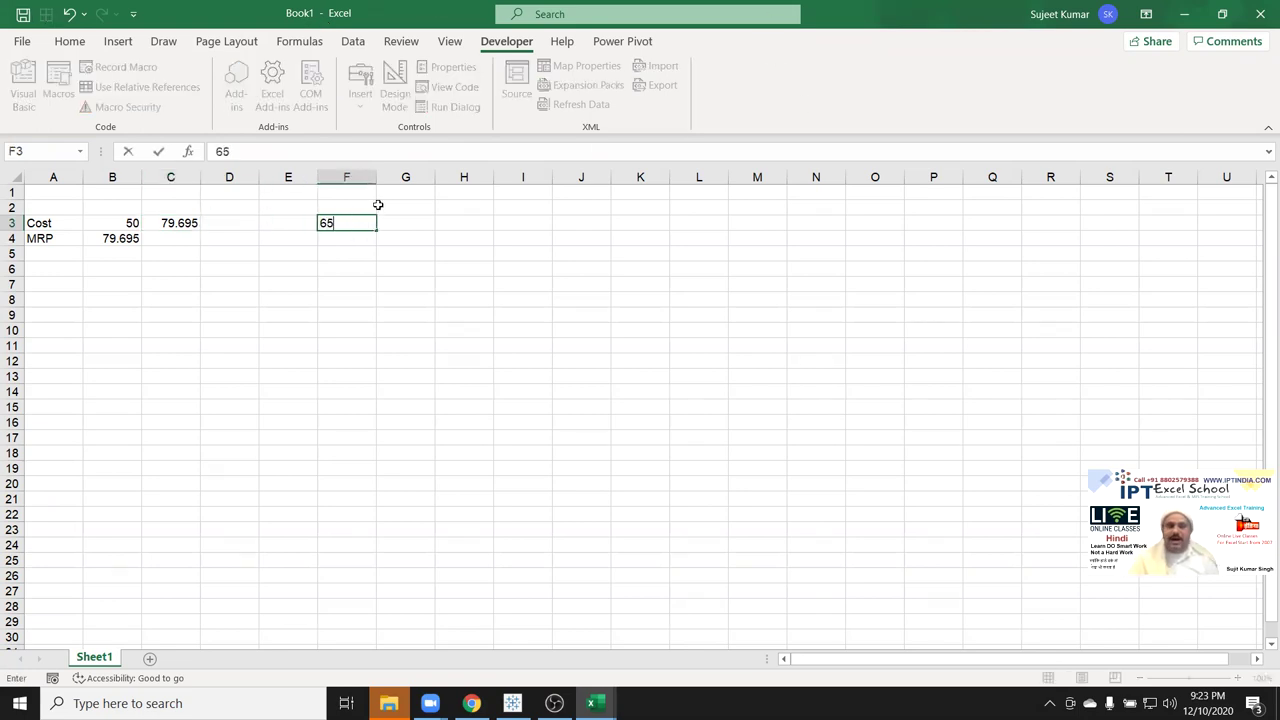
key("Tab")
type("=mrp(")
key("Left")
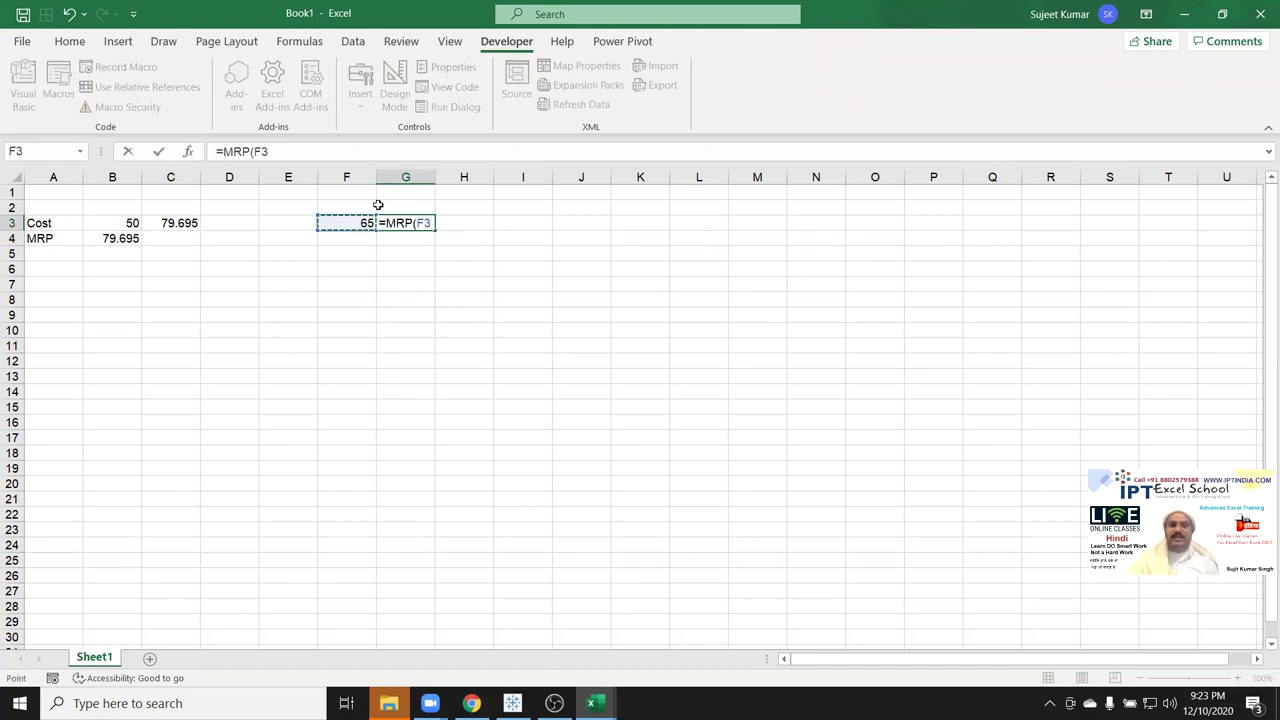
key("Return")
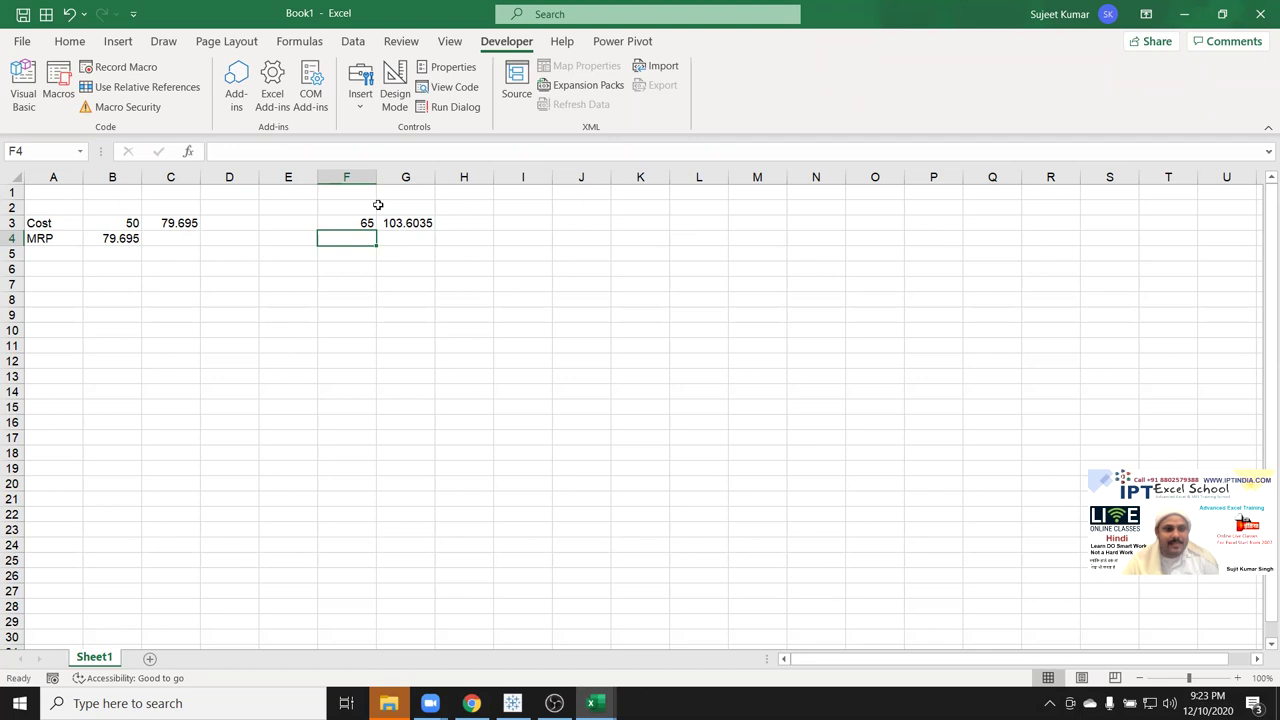
- Back in the VBA editor, select the four markup lines of MRP
key("alt+F11")
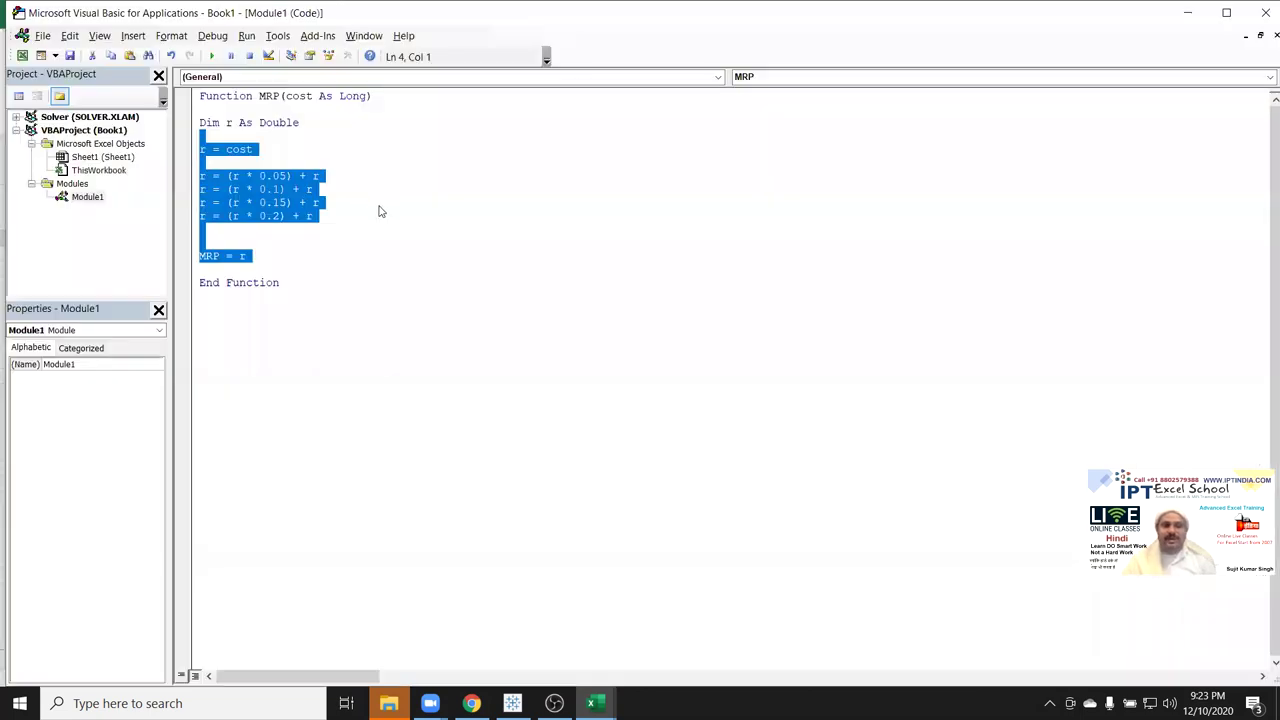
left_click(261, 176)
key("alt+F11")
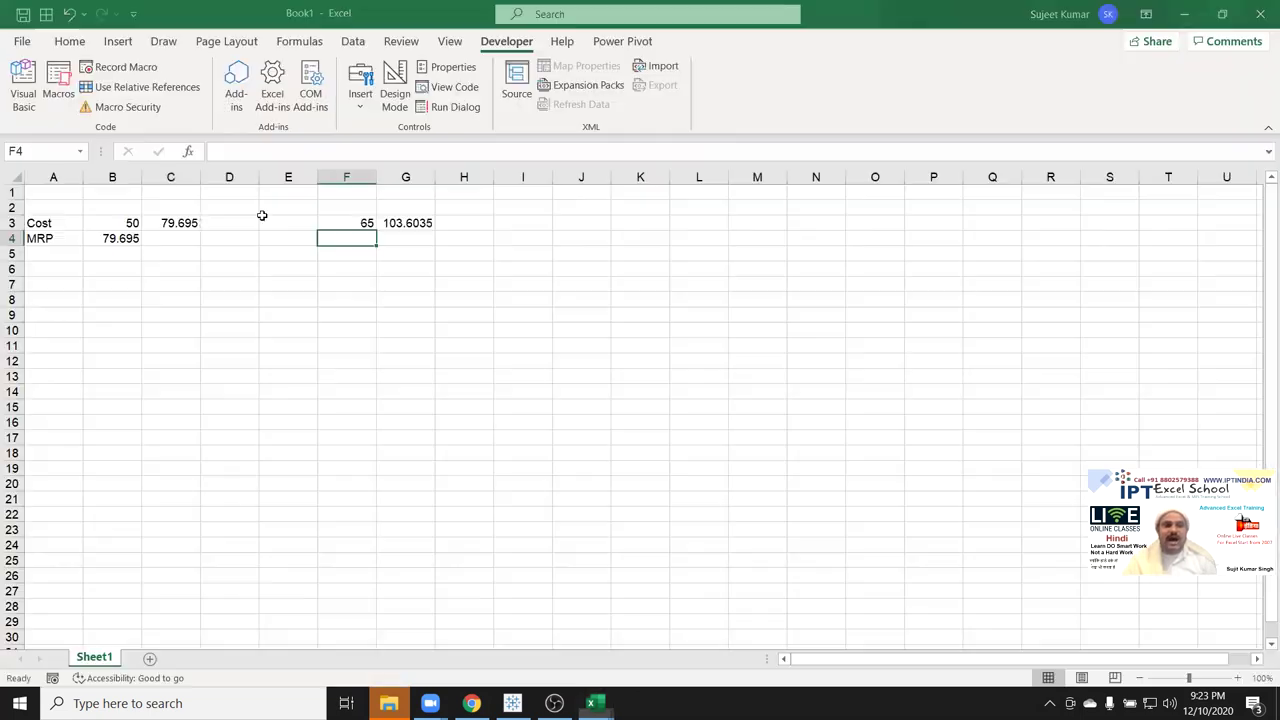
key("alt+F11")
left_click(239, 310)
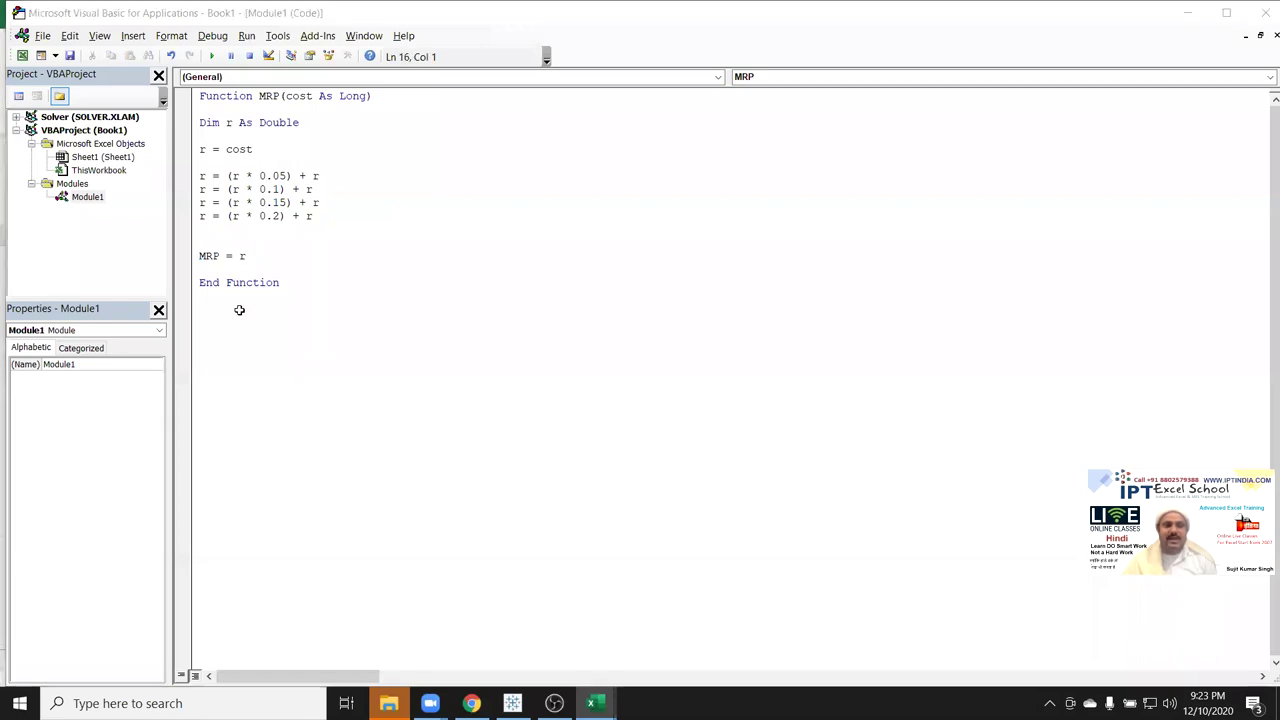
key("alt+F11")
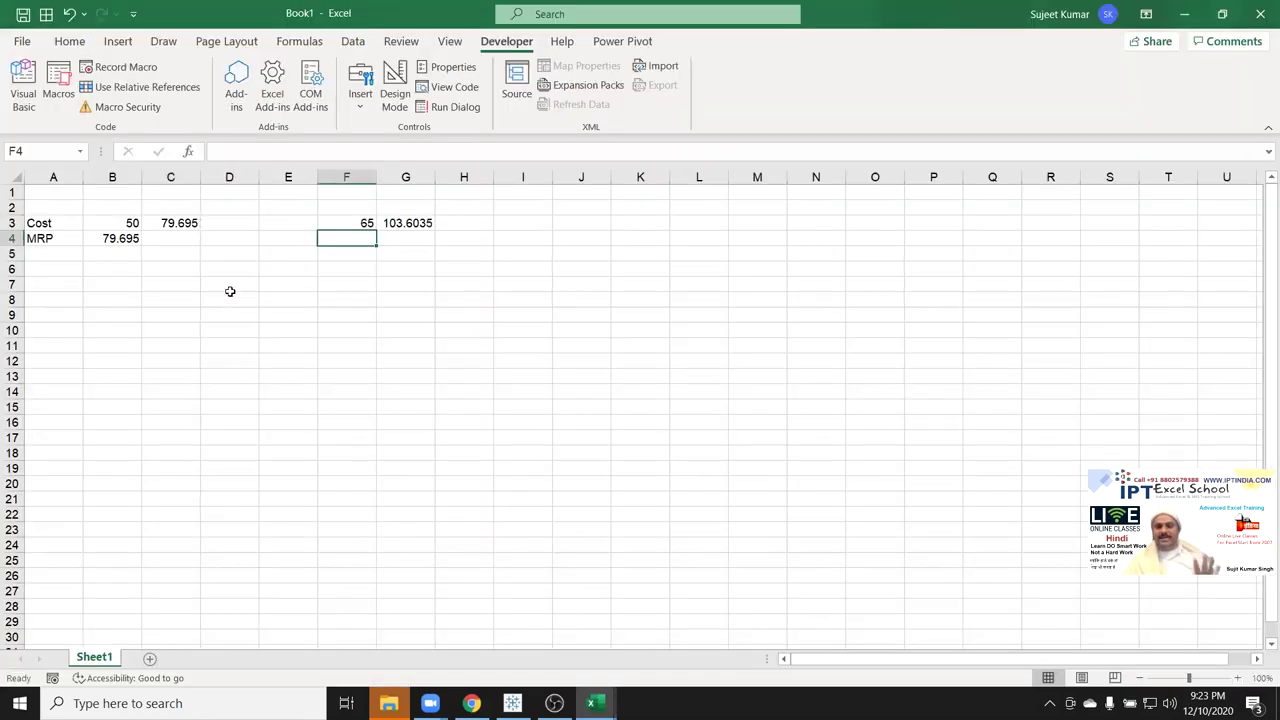
key("alt+F11")
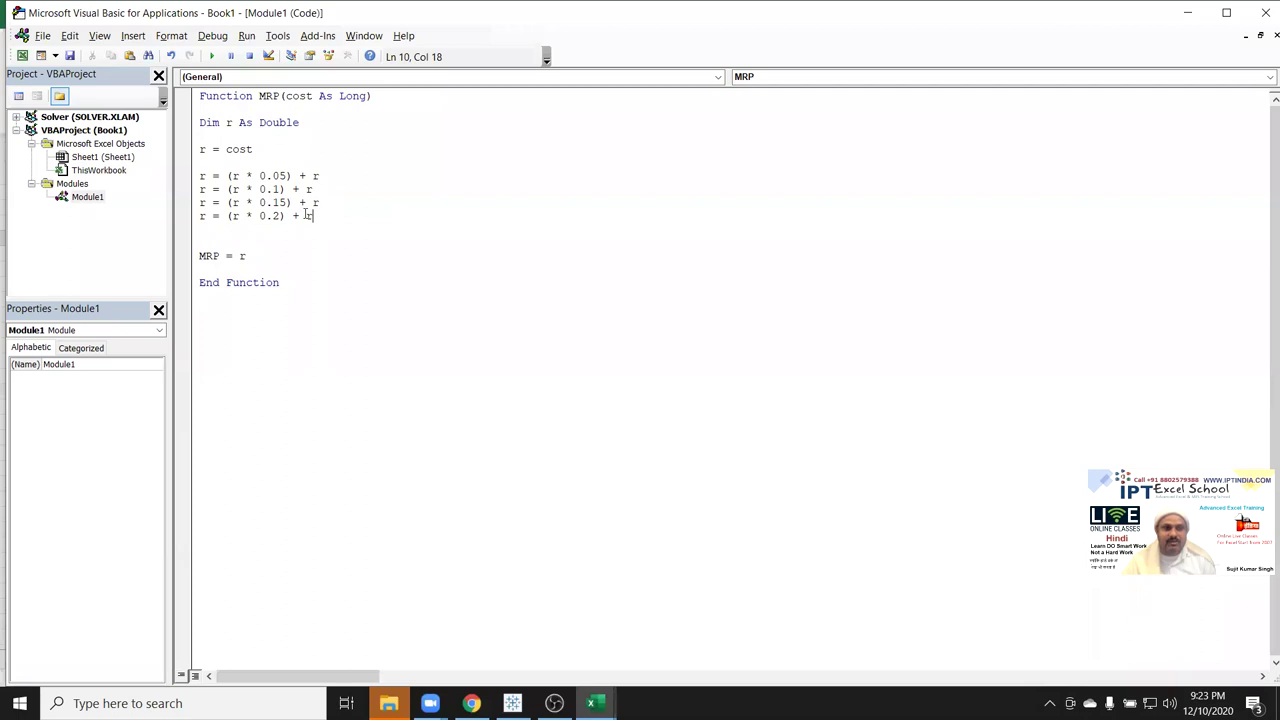
left_click_drag(314, 216, 199, 176)
- Begin the Function MRP_1 header below MRP with parameters m and d As Double
left_click(230, 307)
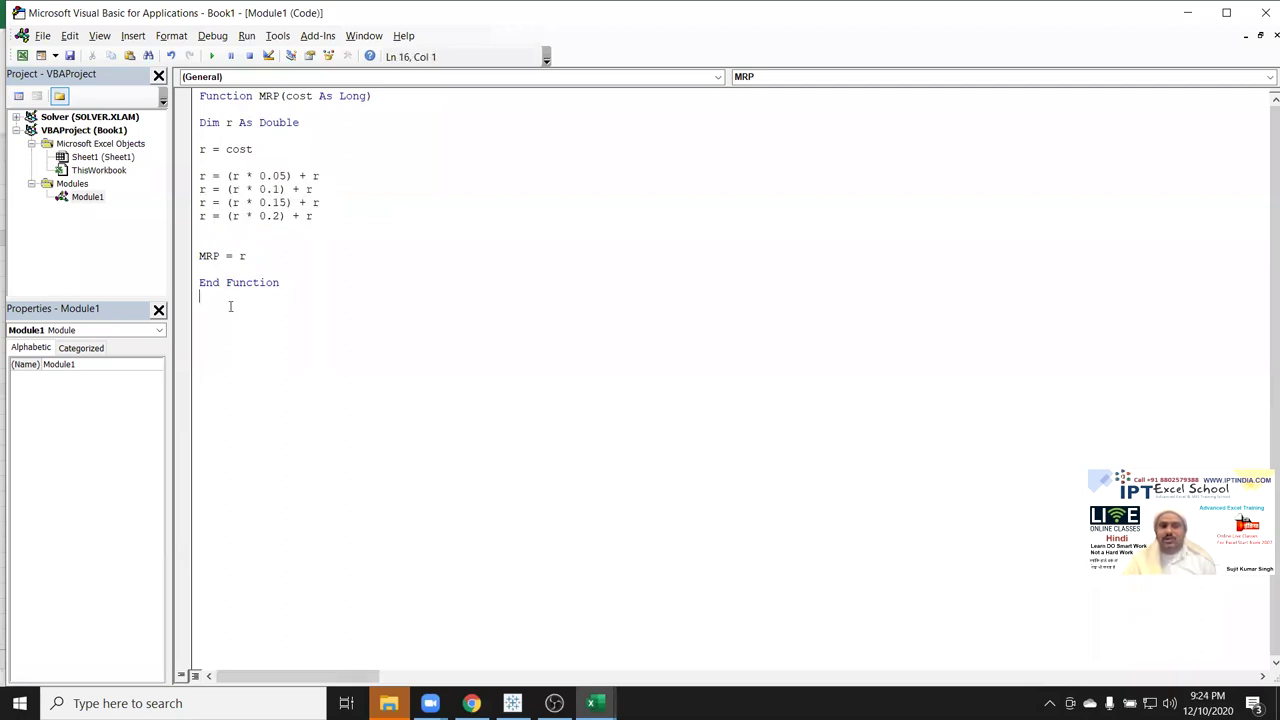
type("function ")
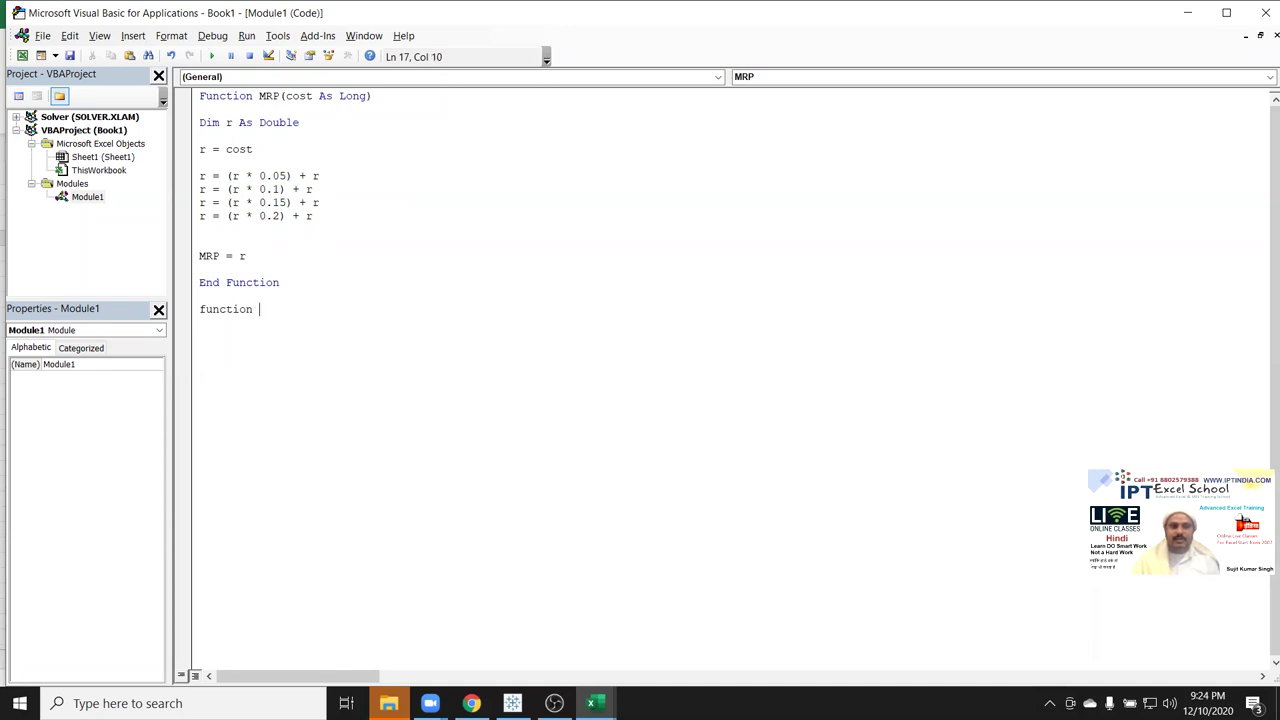
type("MRP_1(")
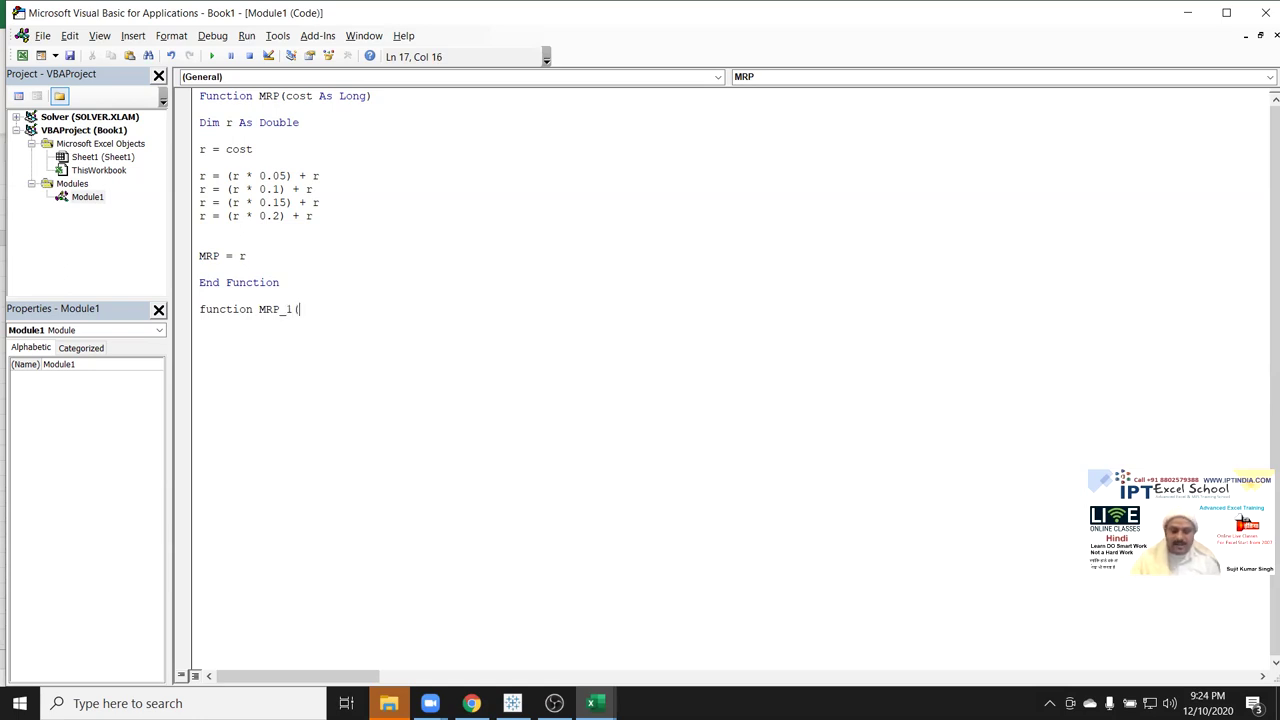
type("m ")
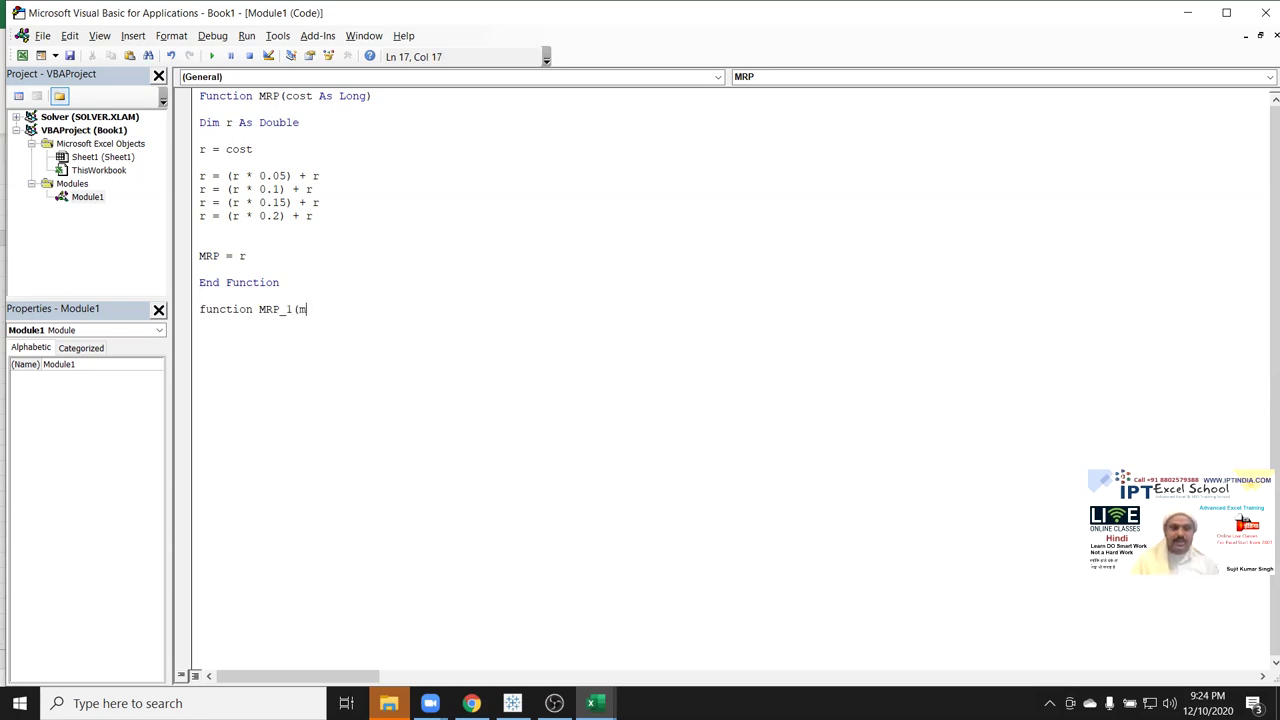
type(",")
key("BackSpace")
key("BackSpace")
type("as long,")
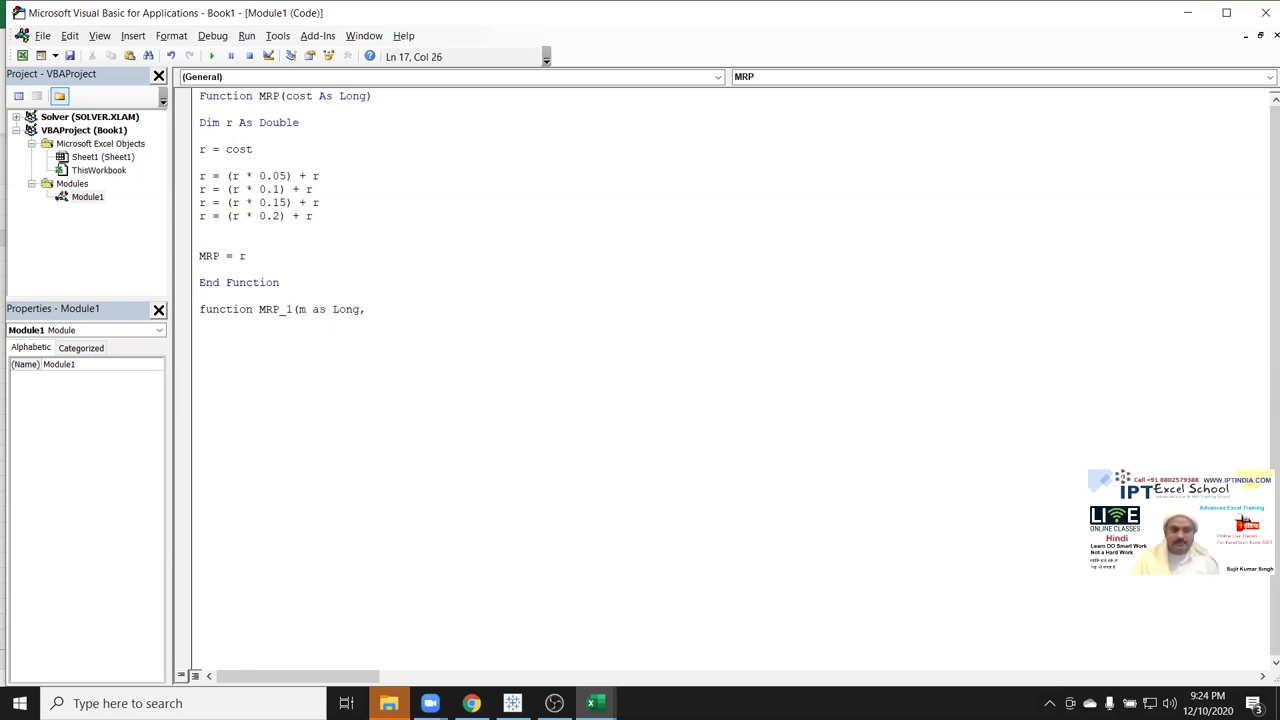
key("BackSpace")
key("BackSpace")
key("BackSpace")
key("BackSpace")
key("BackSpace")
key("BackSpace")
key("BackSpace")
key("BackSpace")
key("BackSpace")
type("as dou ")
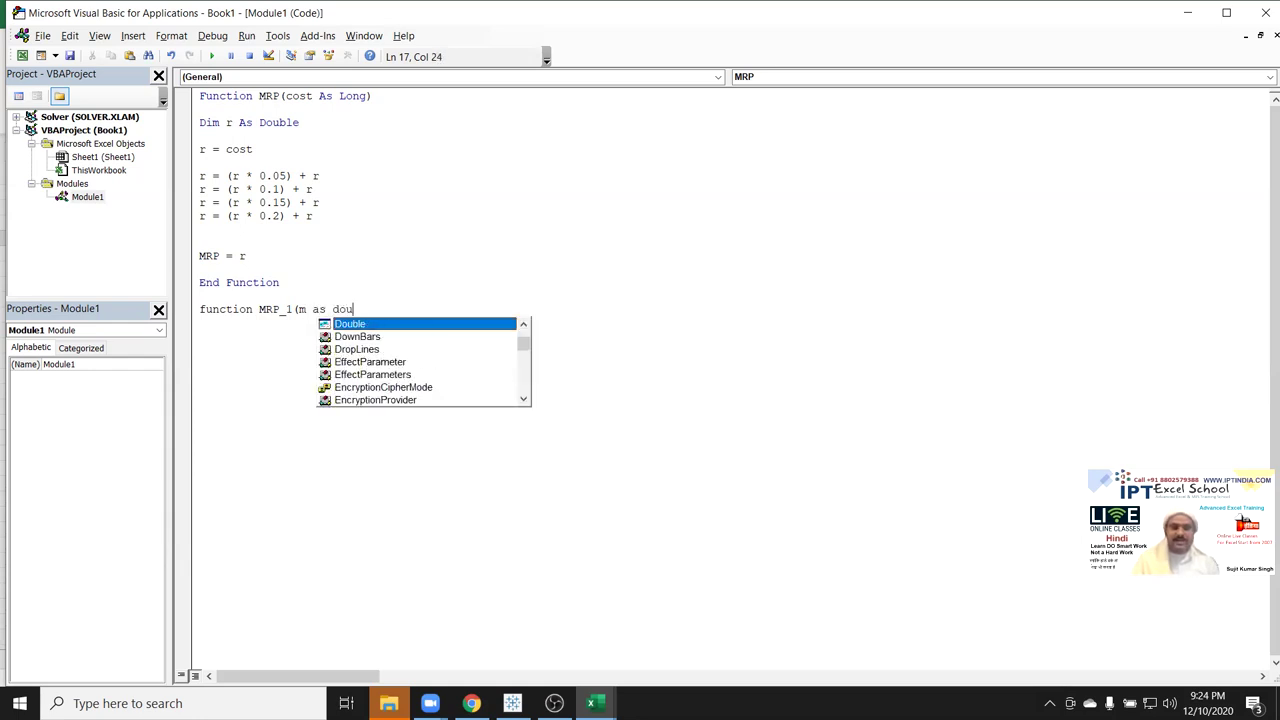
type(",")
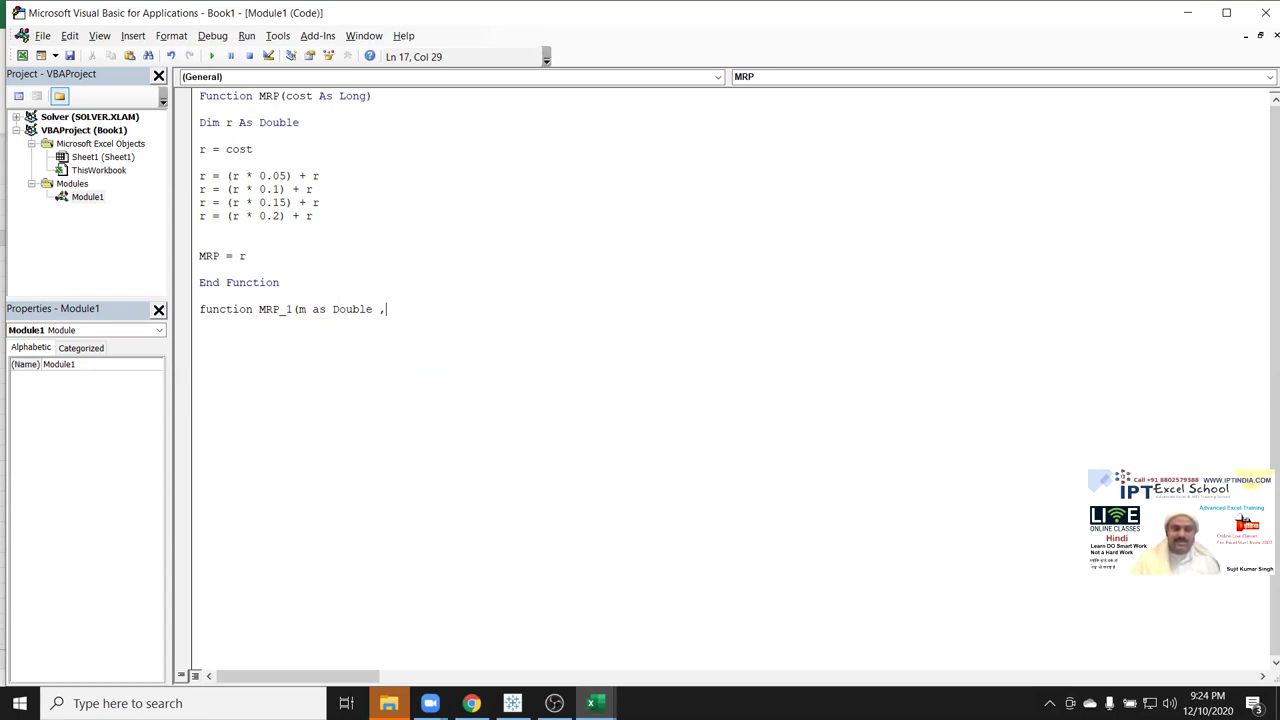
type("d as ")
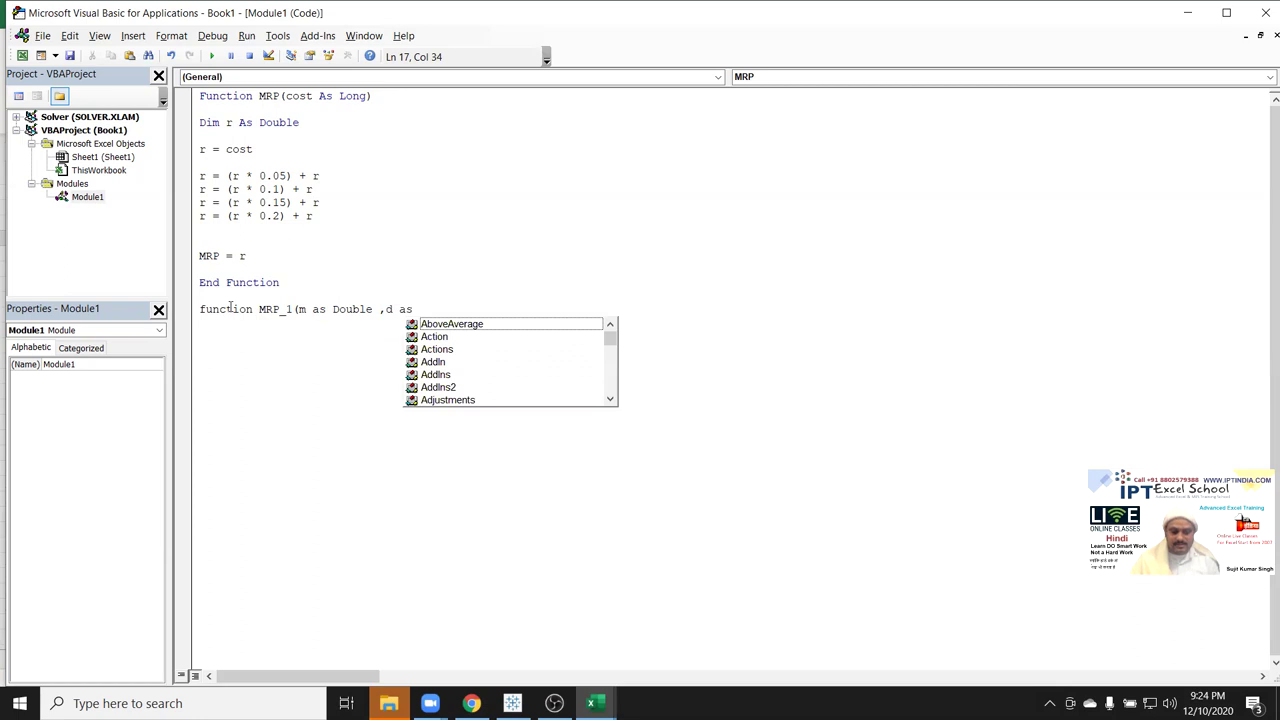
type("lon")
key("BackSpace")
key("BackSpace")
key("BackSpace")
type("dou")
key("Tab")
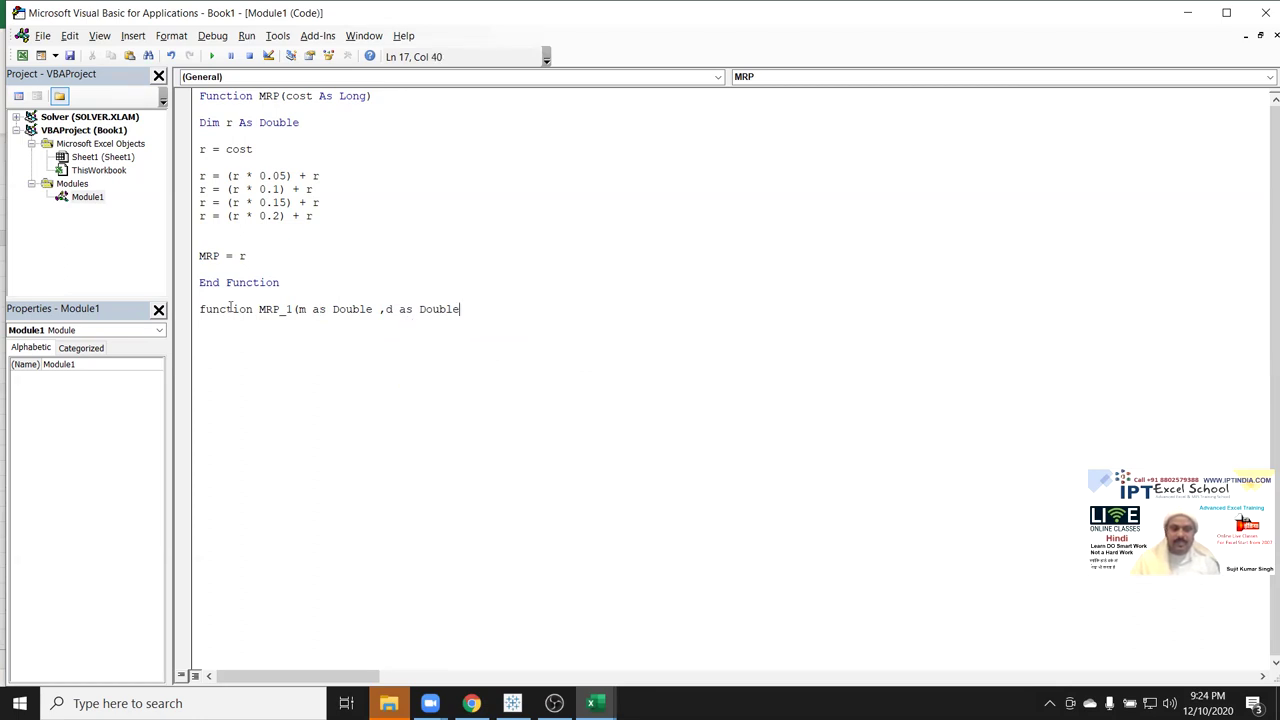
- Complete the header with h and r As Double, creating the empty MRP_1 function
type(",")
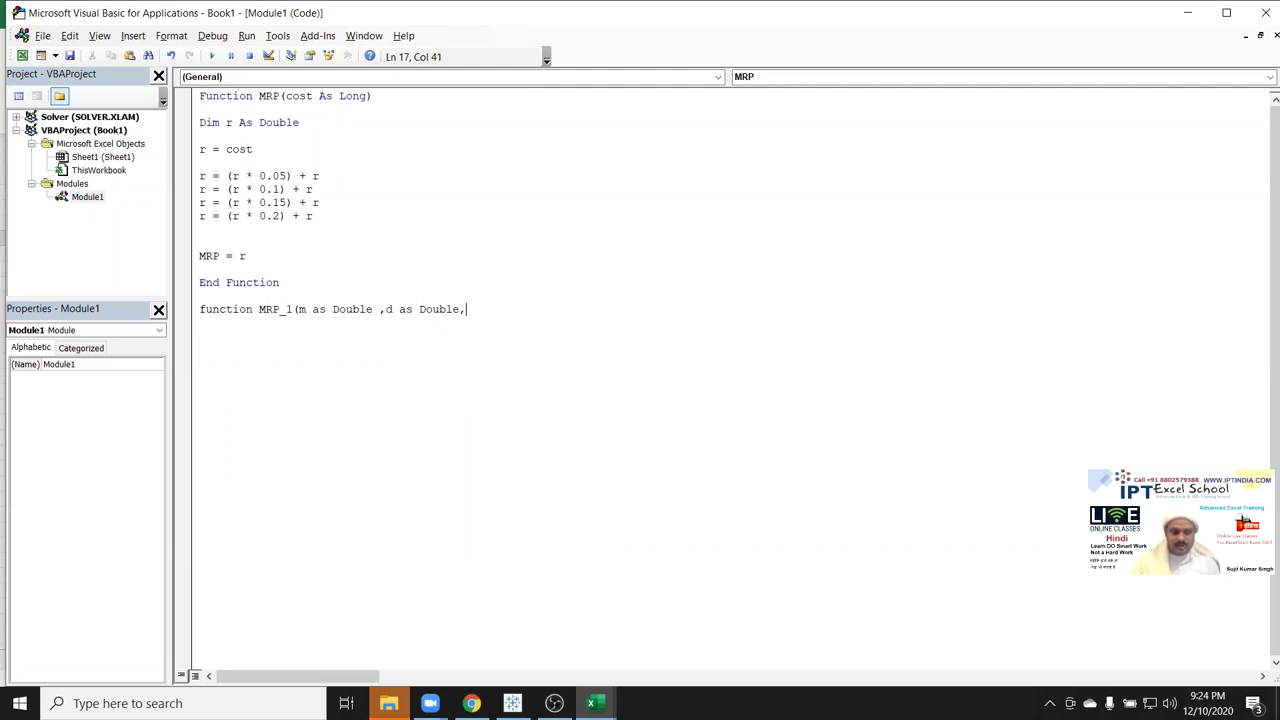
type("h ")
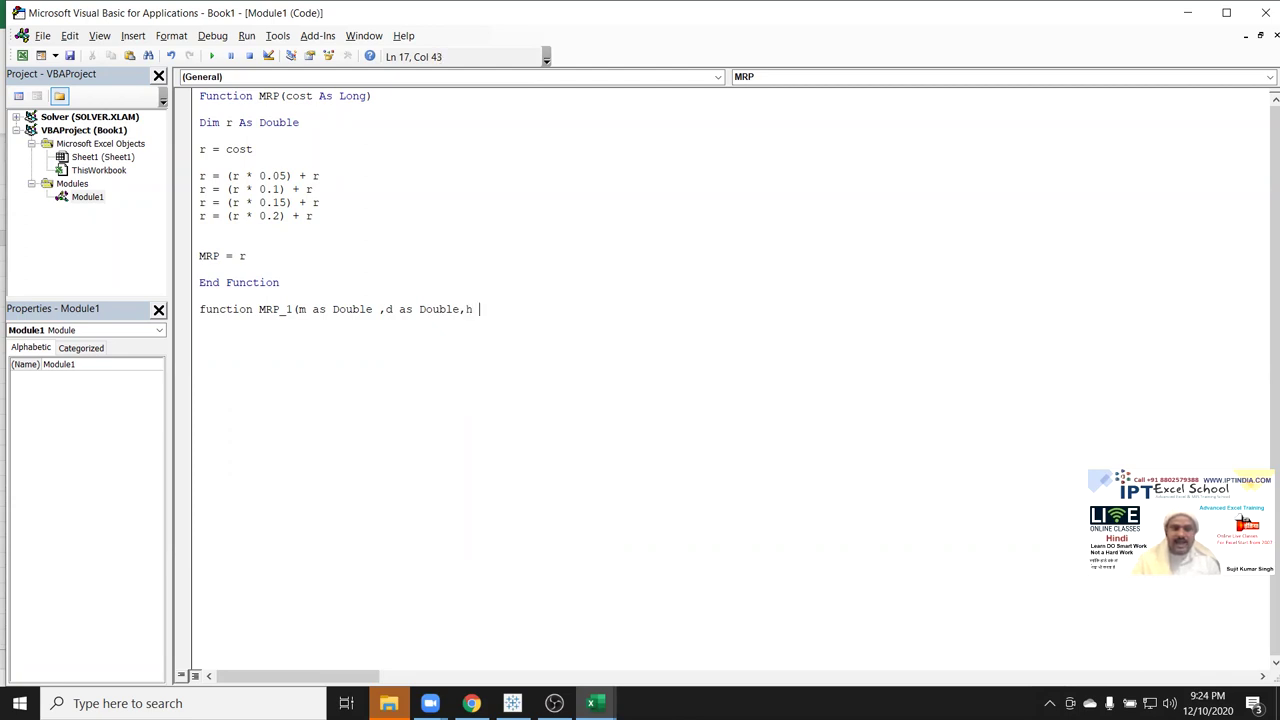
type("as dou")
key("Tab")
type(",")
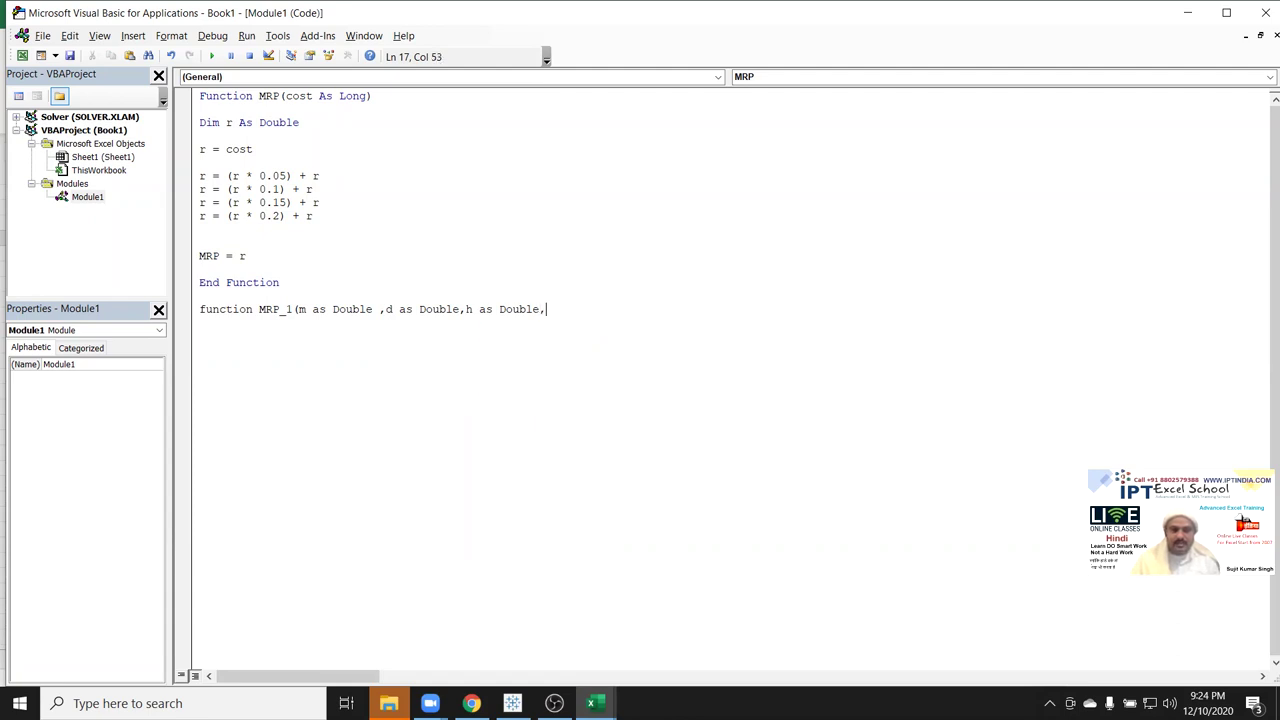
type("r as dou")
key("Tab")
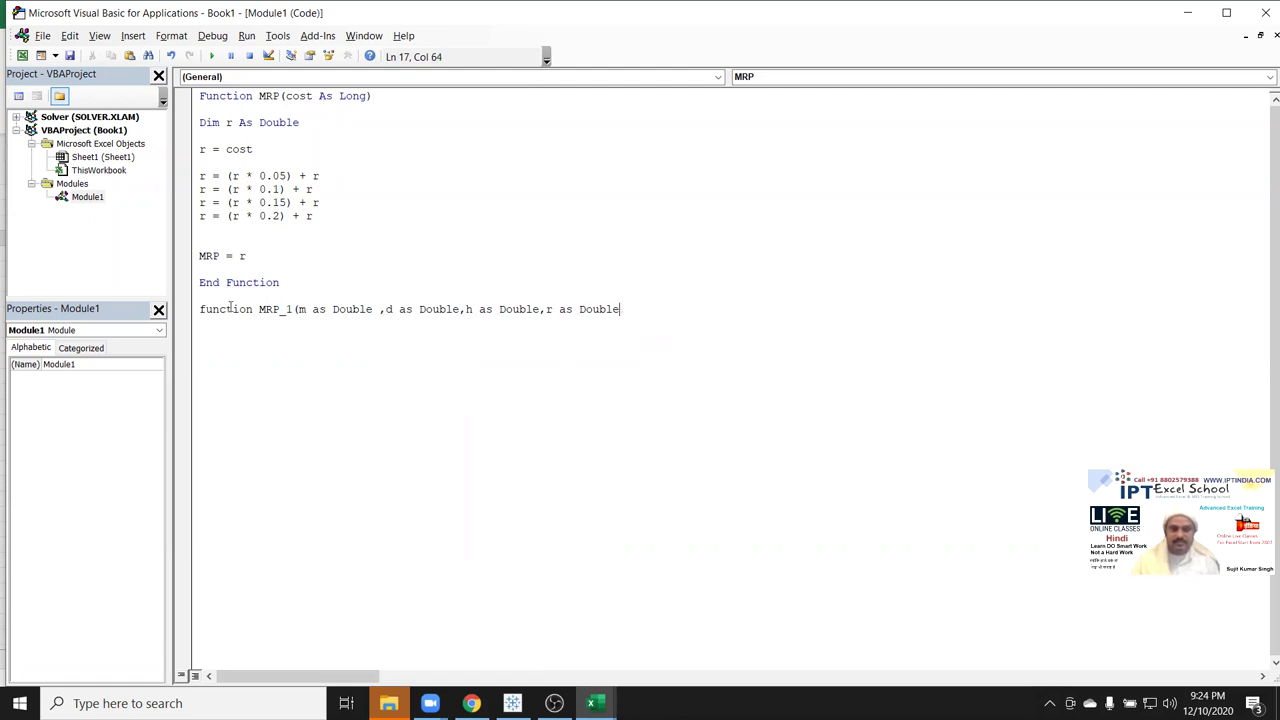
type(")")
key("Return")
key("Return")
key("Return")
key("Return")
key("Up")
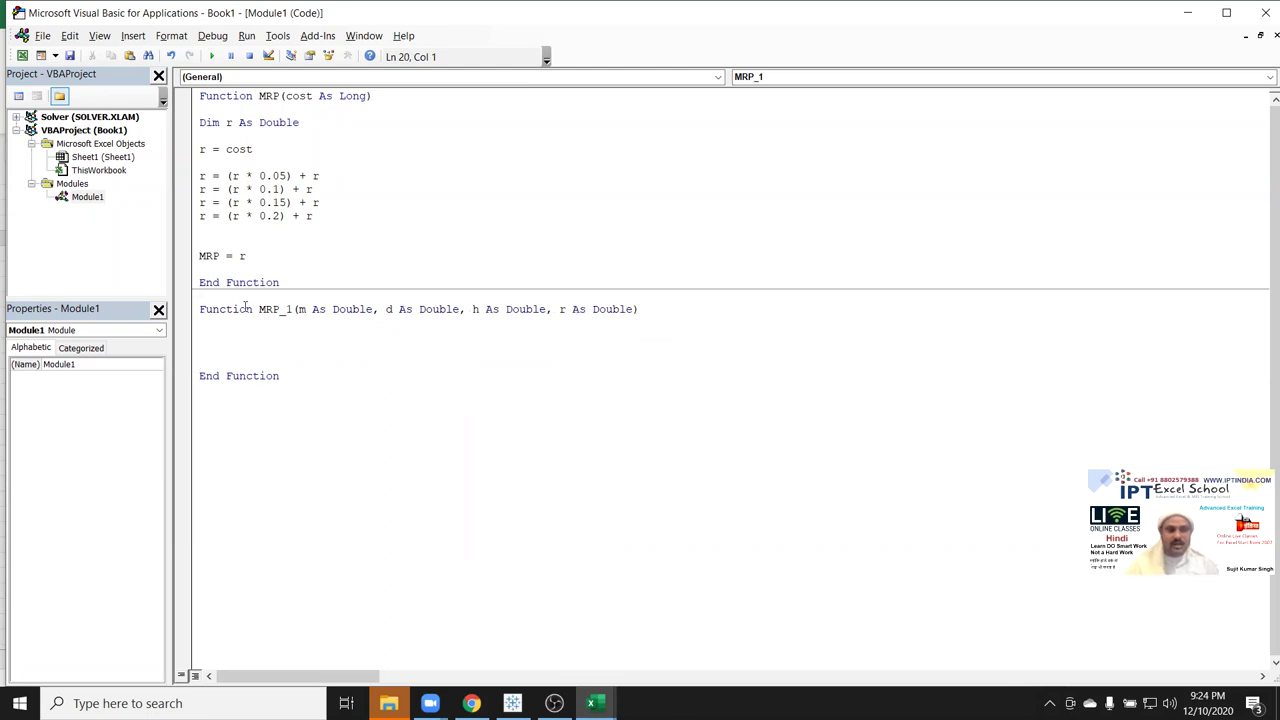
- Insert cost As Long before m in MRP_1's parameters and start declaring Dim r As Double
left_click(297, 309)
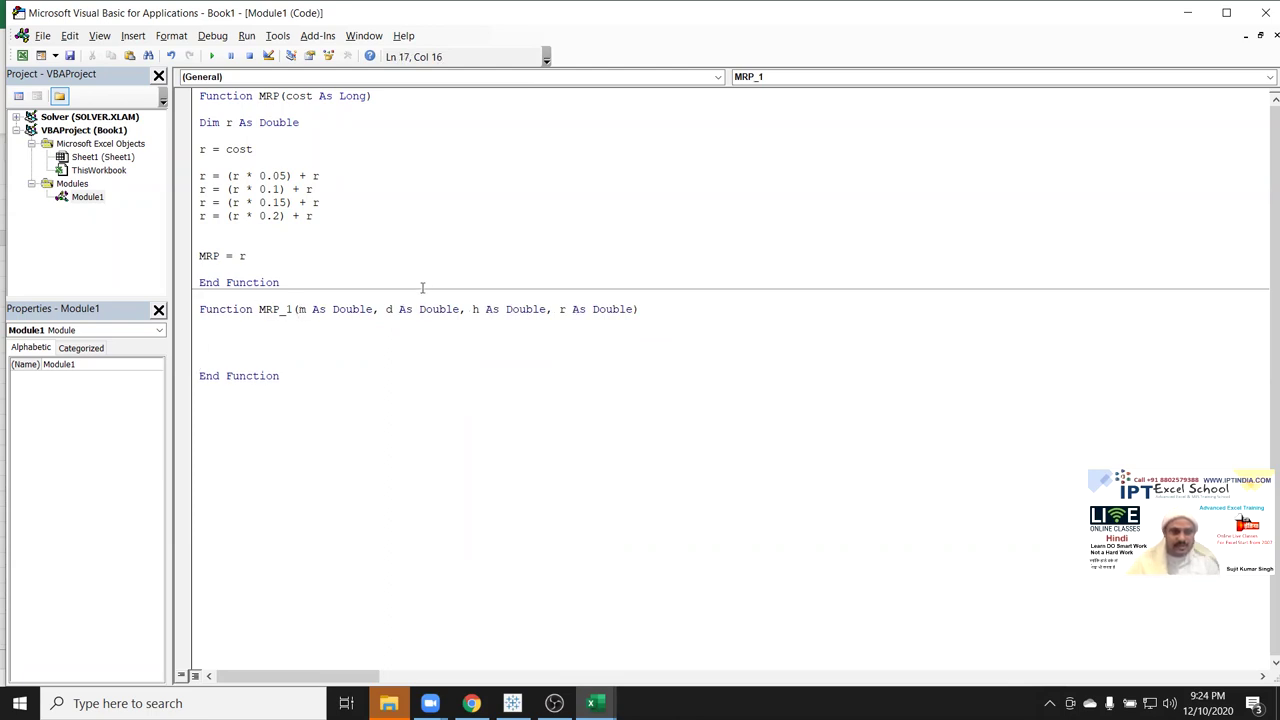
type("cost as lo")
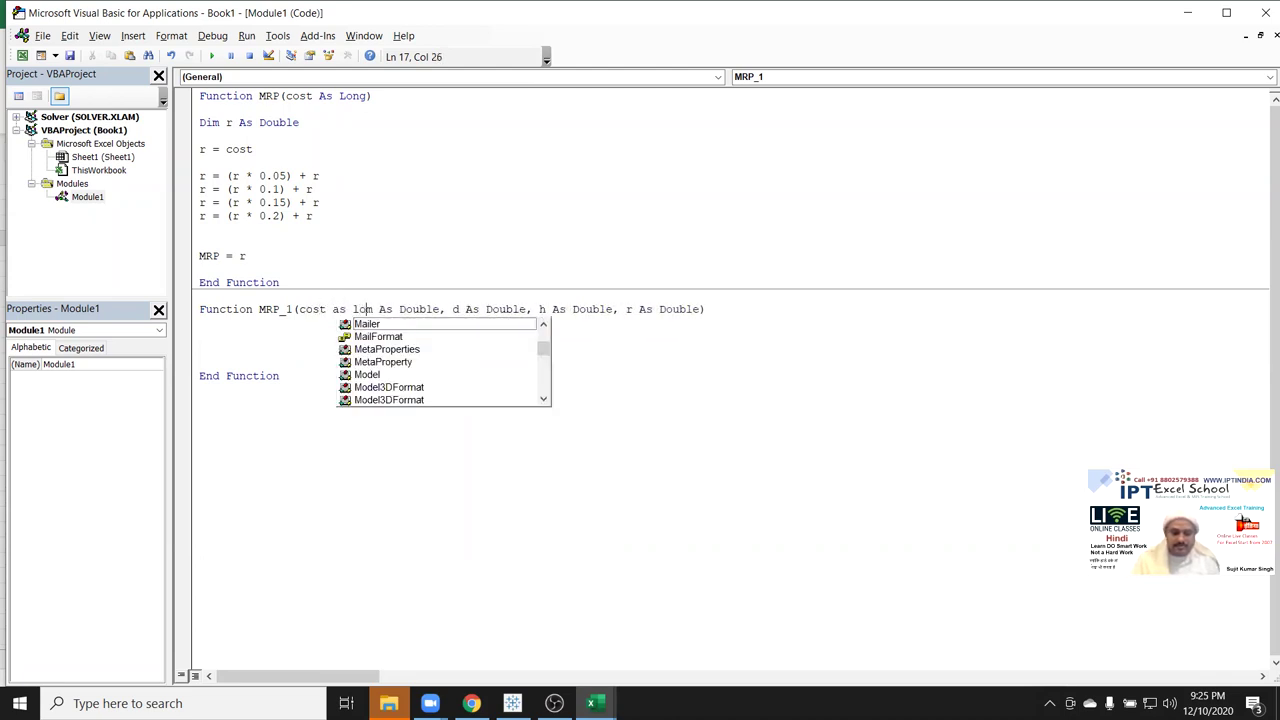
key("Tab")
key("BackSpace")
key("BackSpace")
key("BackSpace")
key("BackSpace")
key("BackSpace")
key("BackSpace")
type("long")
key("Tab")
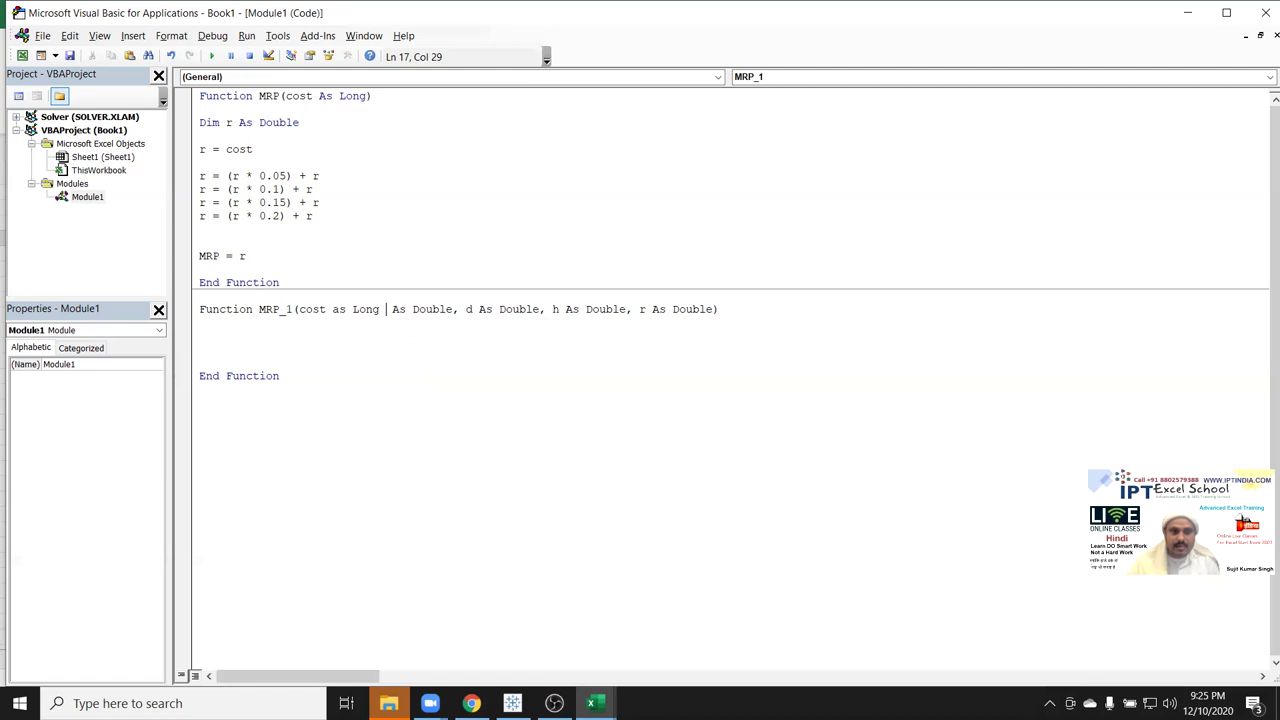
type(", ")
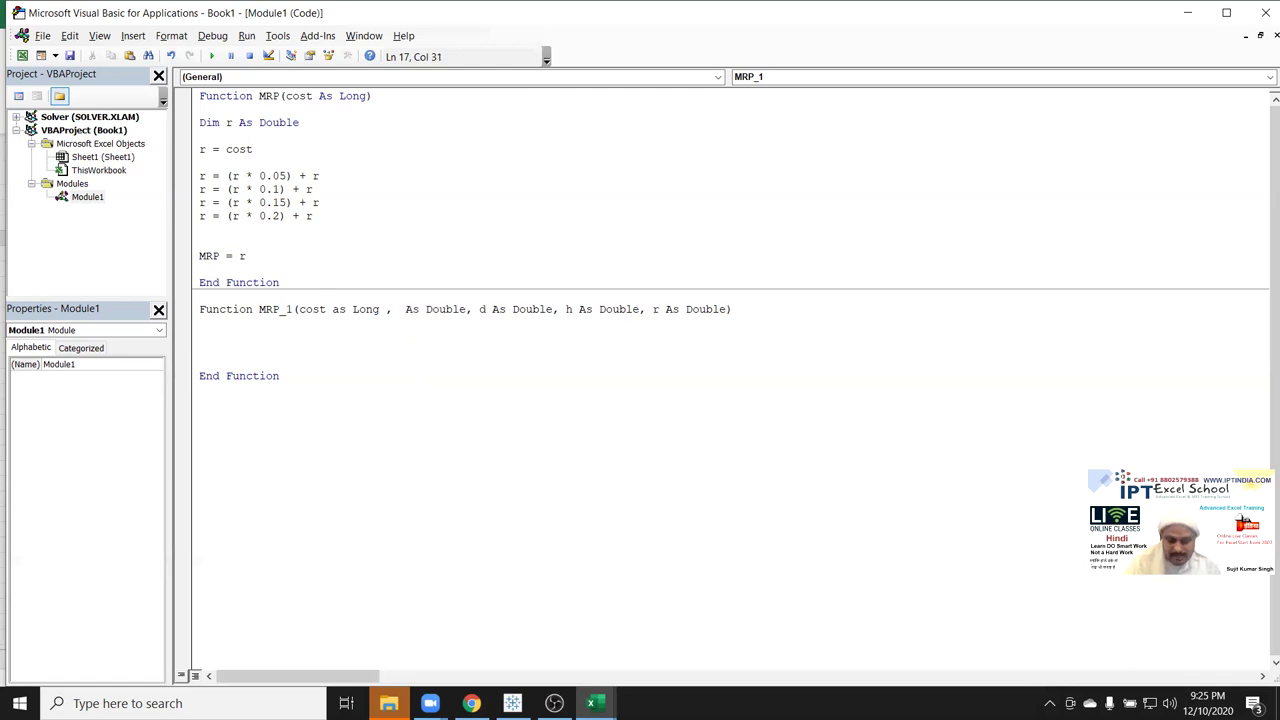
type("m")
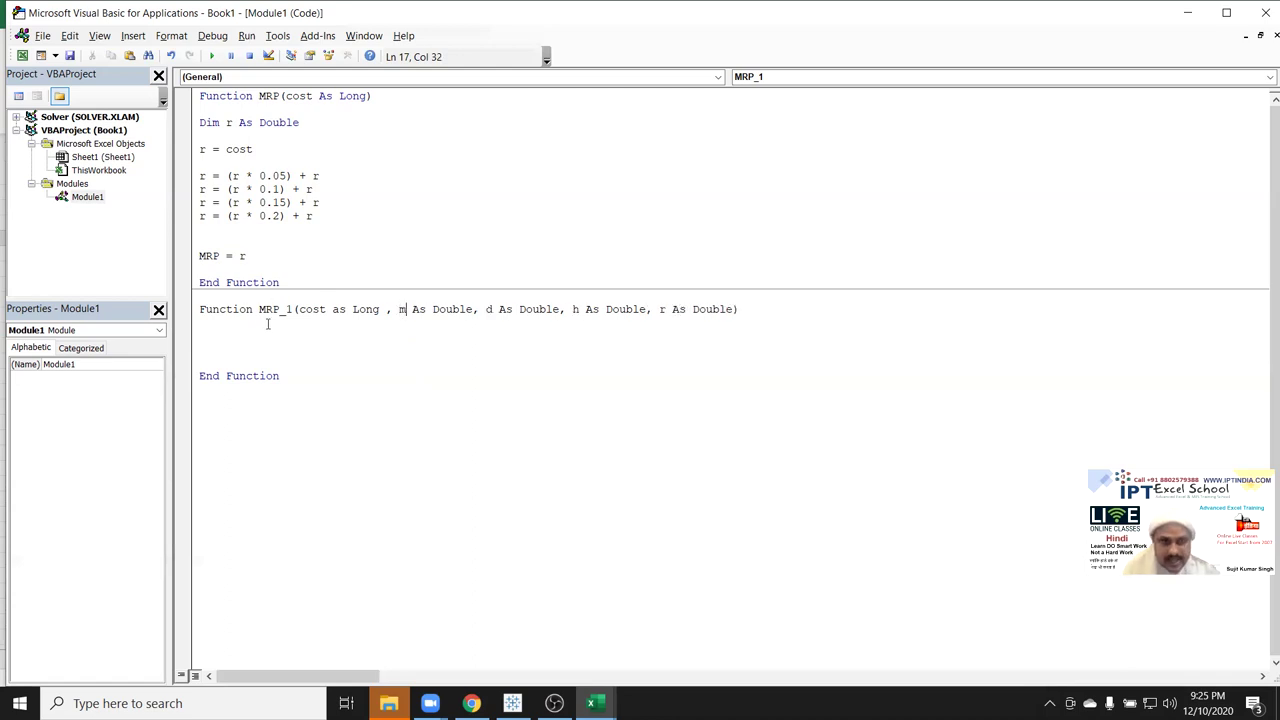
left_click(266, 323)
type("dim r as ")
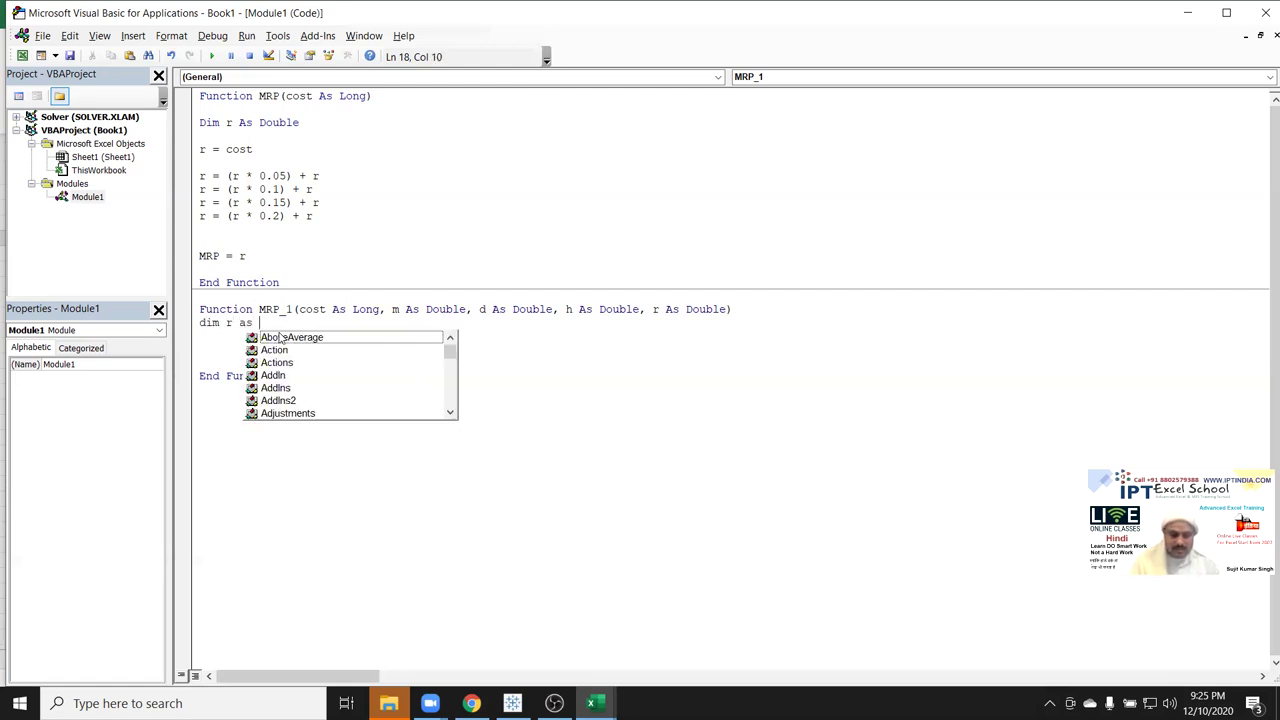
type("dou")
- Declare r As Double, set r = cost, and write the first markup line r=(r*m)+r
key("Return")
key("Return")
type("r = ")
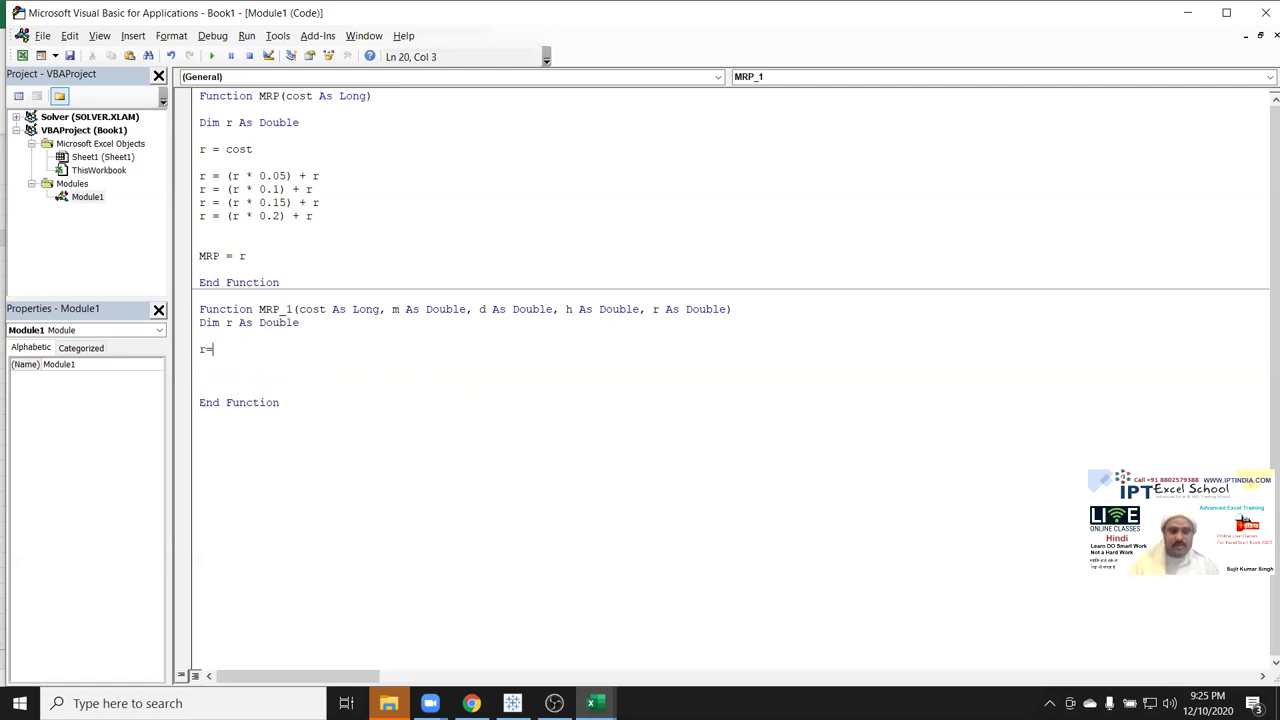
type("cost")
key("Return")
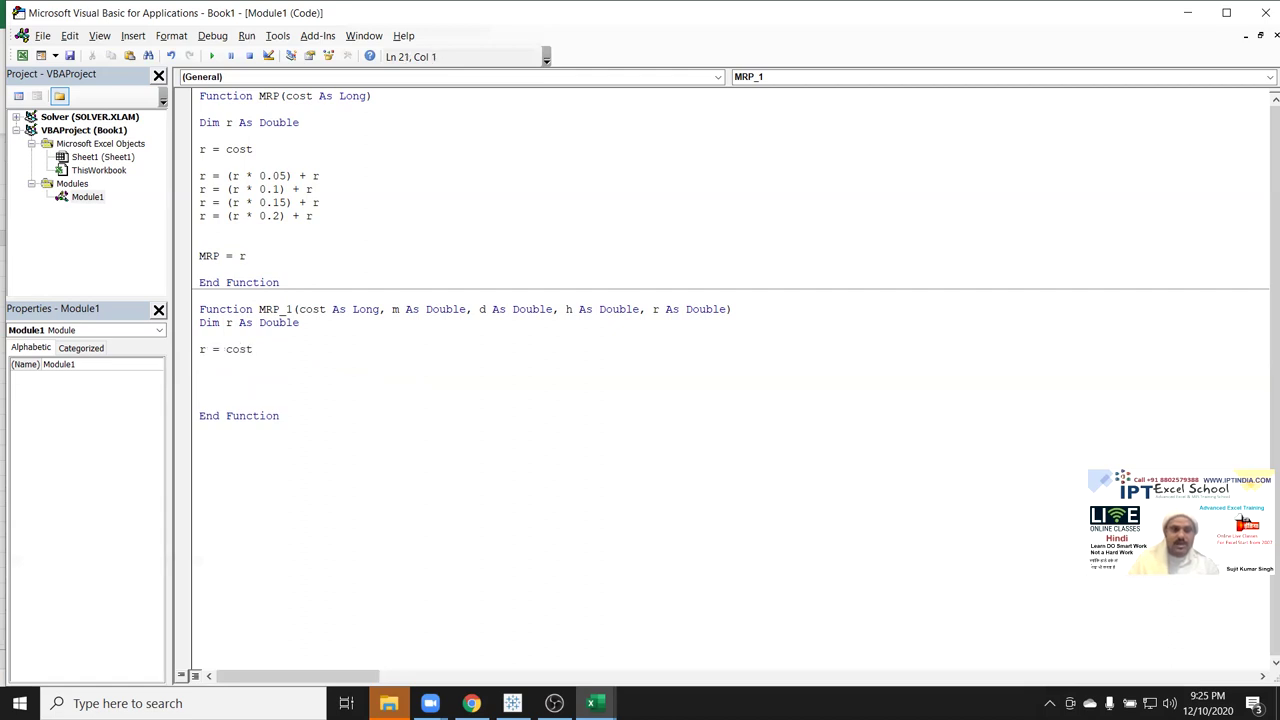
key("Return")
type("r=(r*")
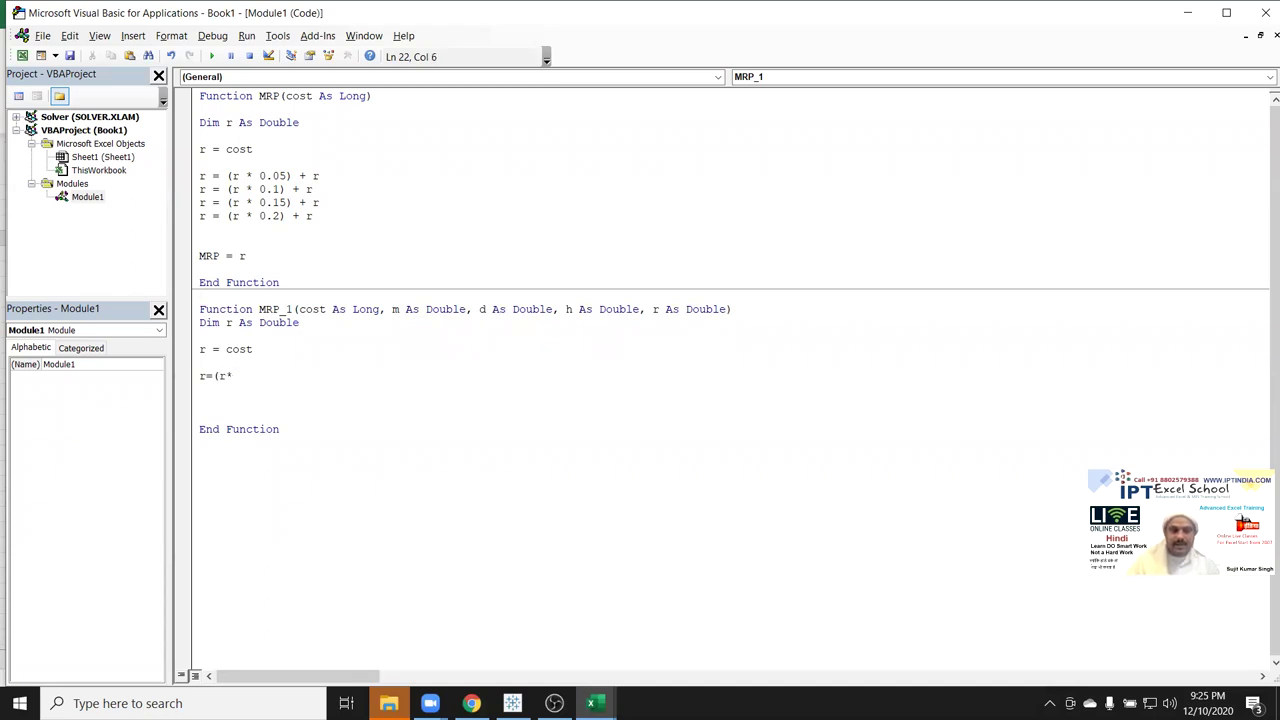
type("m")
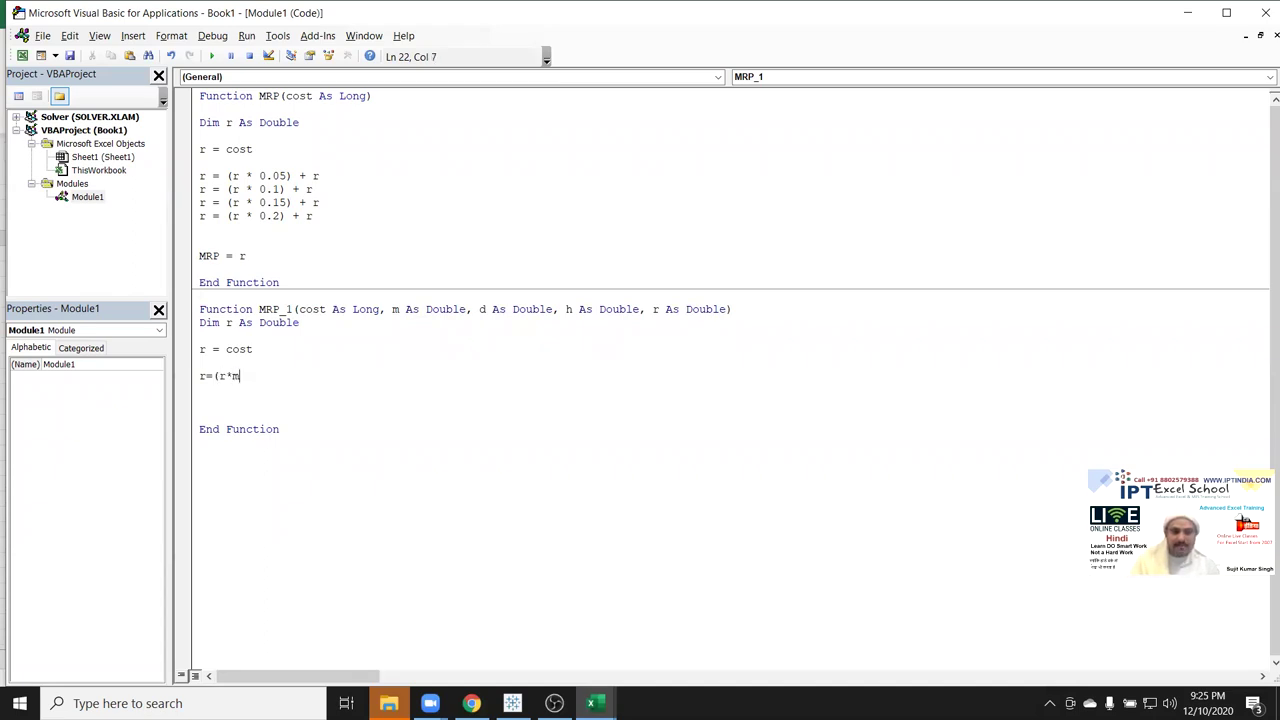
type(")+")
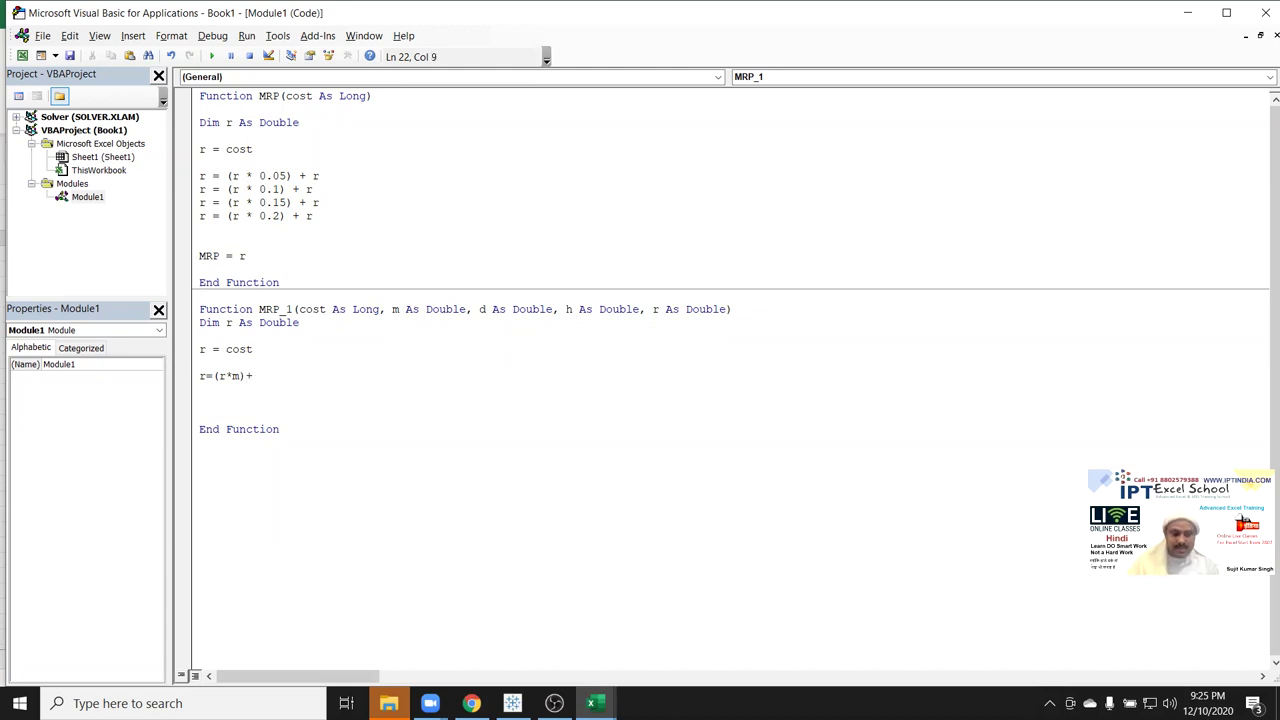
type("r")
key("Return")
- Duplicate the markup line three times, changing the rate to d, h and r
key("Up")
key("shift+Down")
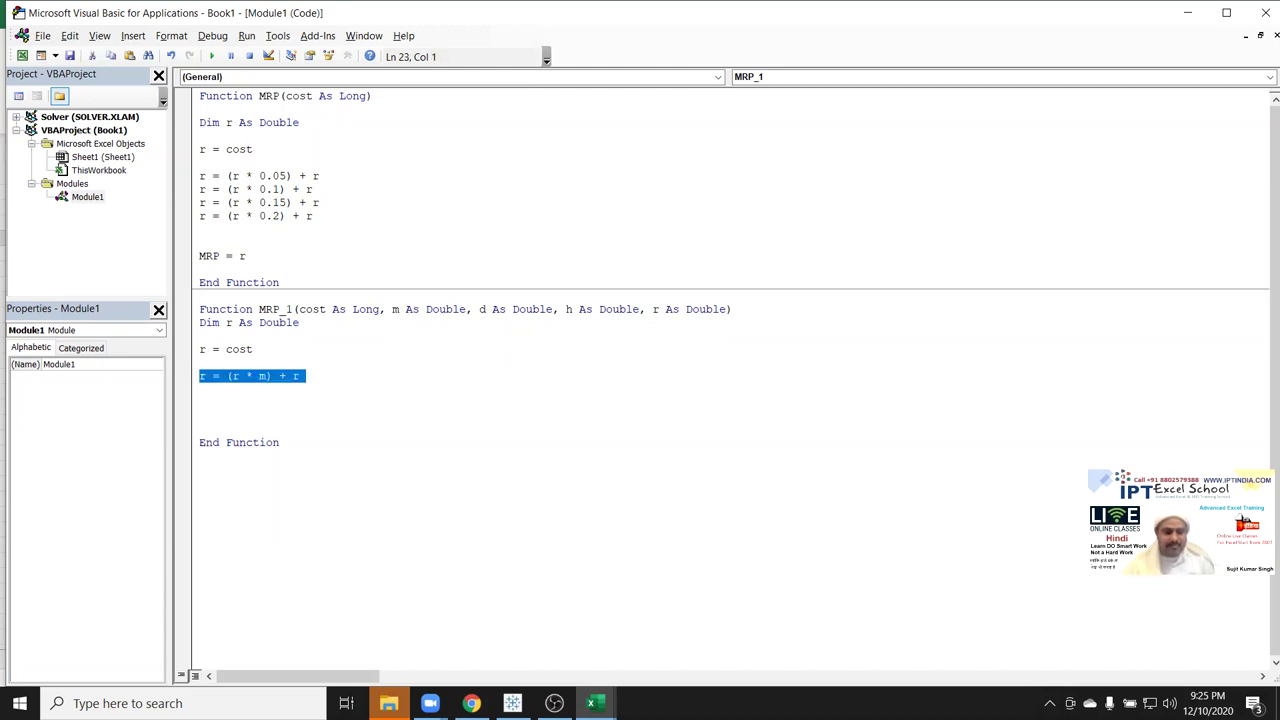
key("ctrl+c")
key("ctrl+v")
key("ctrl+v")
key("ctrl+v")
key("ctrl+v")
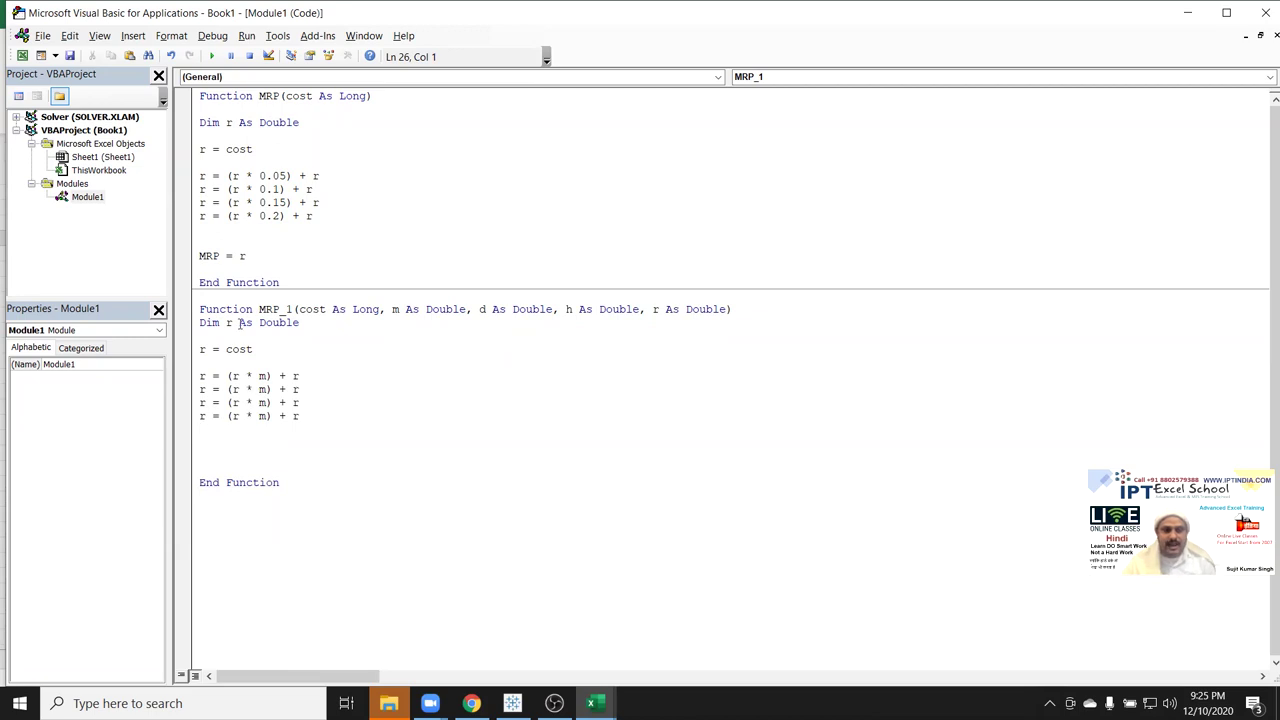
double_click(262, 389)
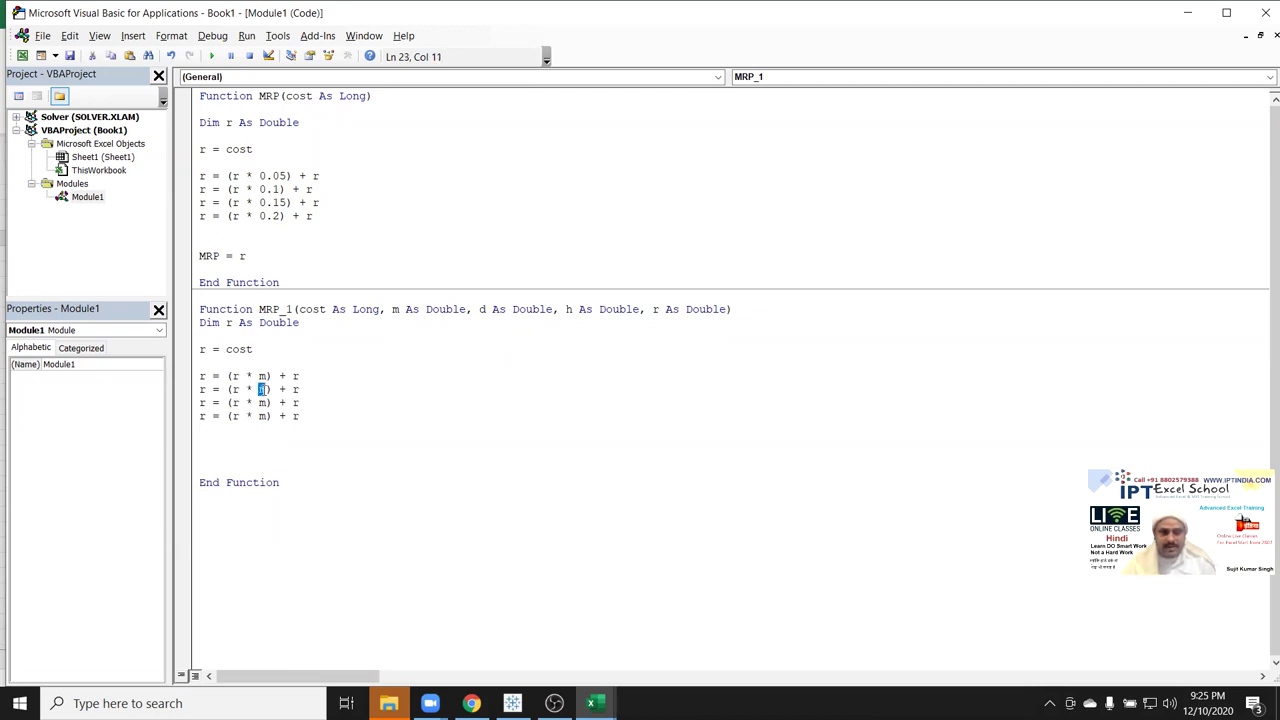
type("d")
double_click(262, 402)
type("h")
double_click(262, 415)
type("r")
- Add the return line MRP_1=r after the markup lines
left_click(259, 430)
key("Return")
type("MRP_1=r")
- Enter =MRP_1(F3,5%,10%,15%,20%) in F4, which raises a duplicate-declaration compile error
left_click(354, 469)
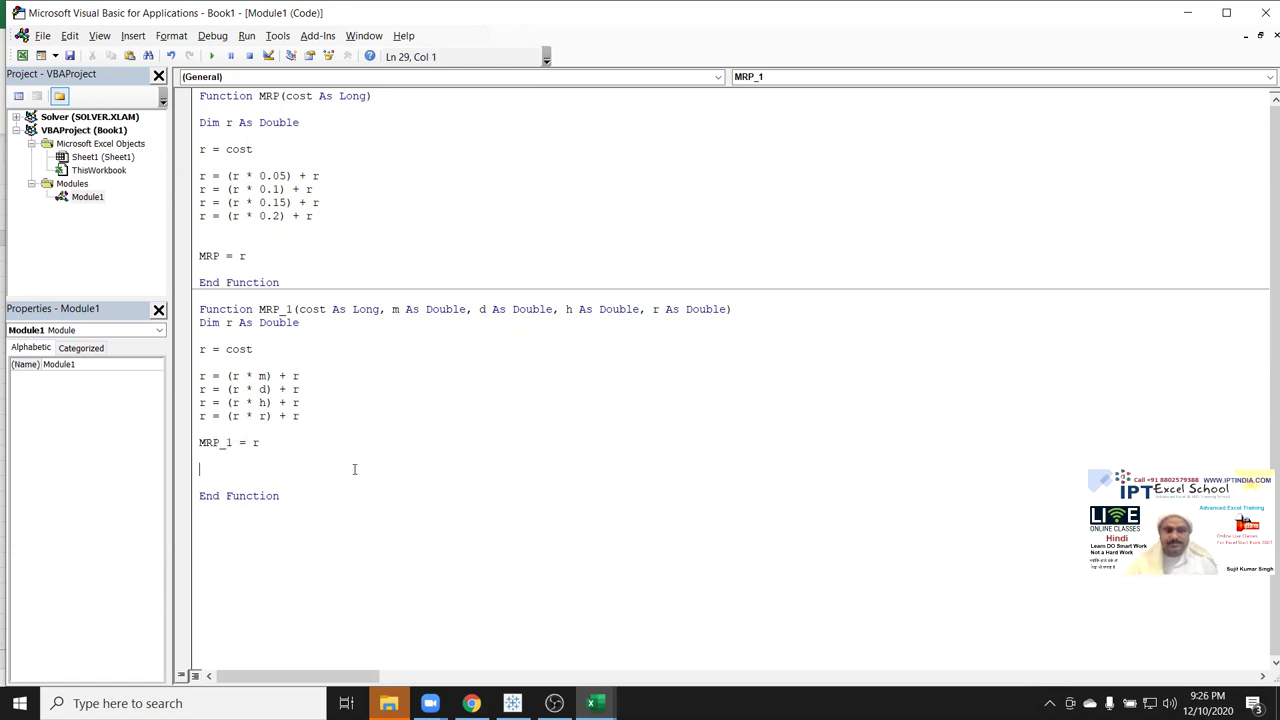
key("alt+F11")
key("Up")
key("Down")
type("=")
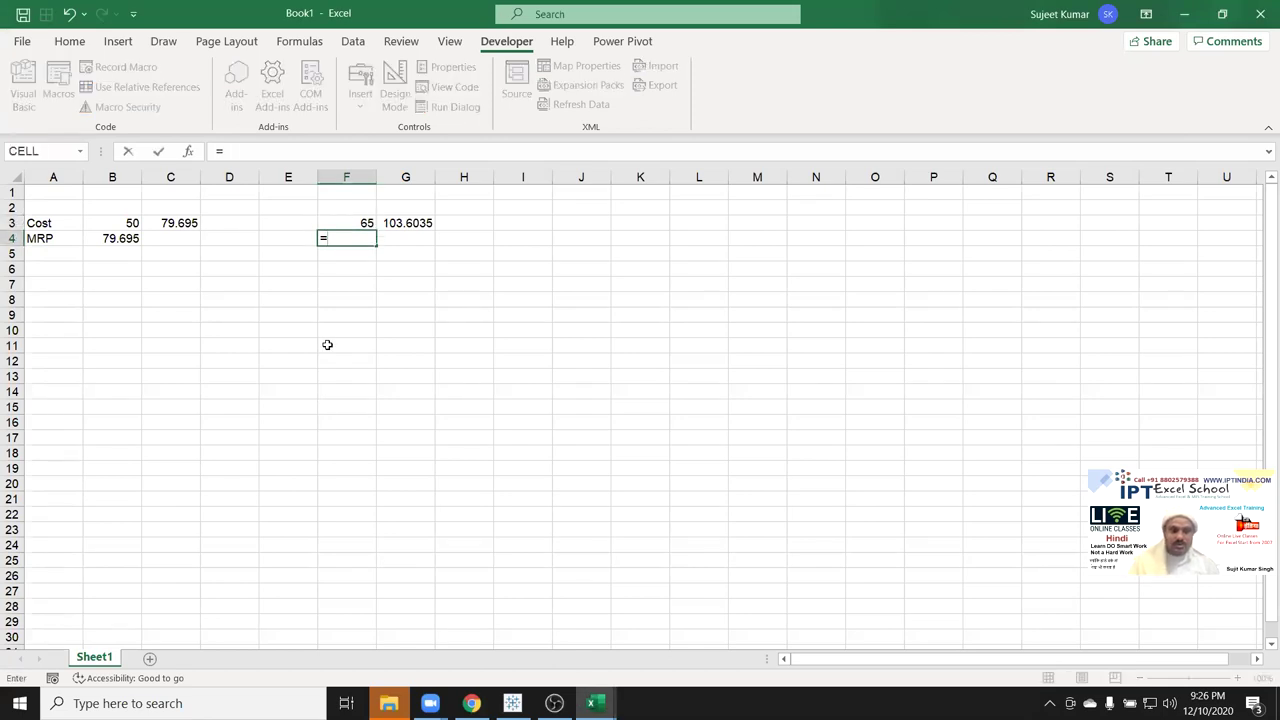
type("m")
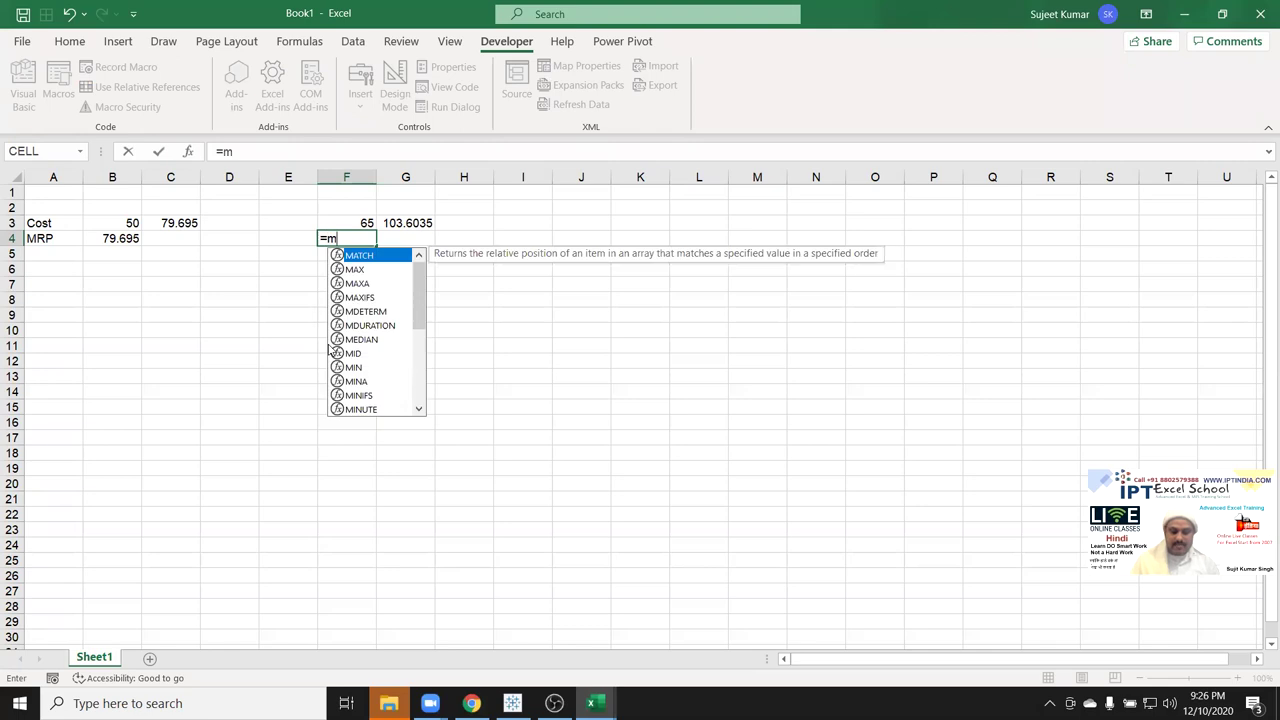
type("r")
key("Down")
key("Down")
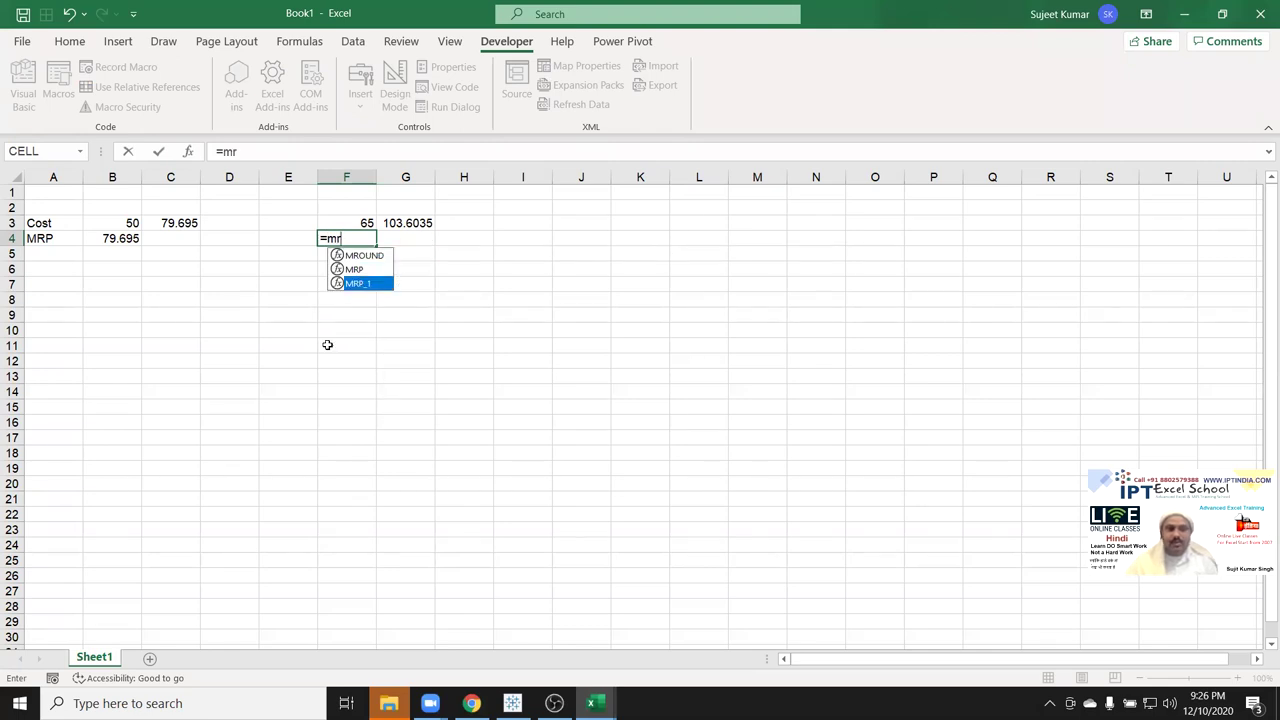
key("Tab")
key("Up")
type(",")
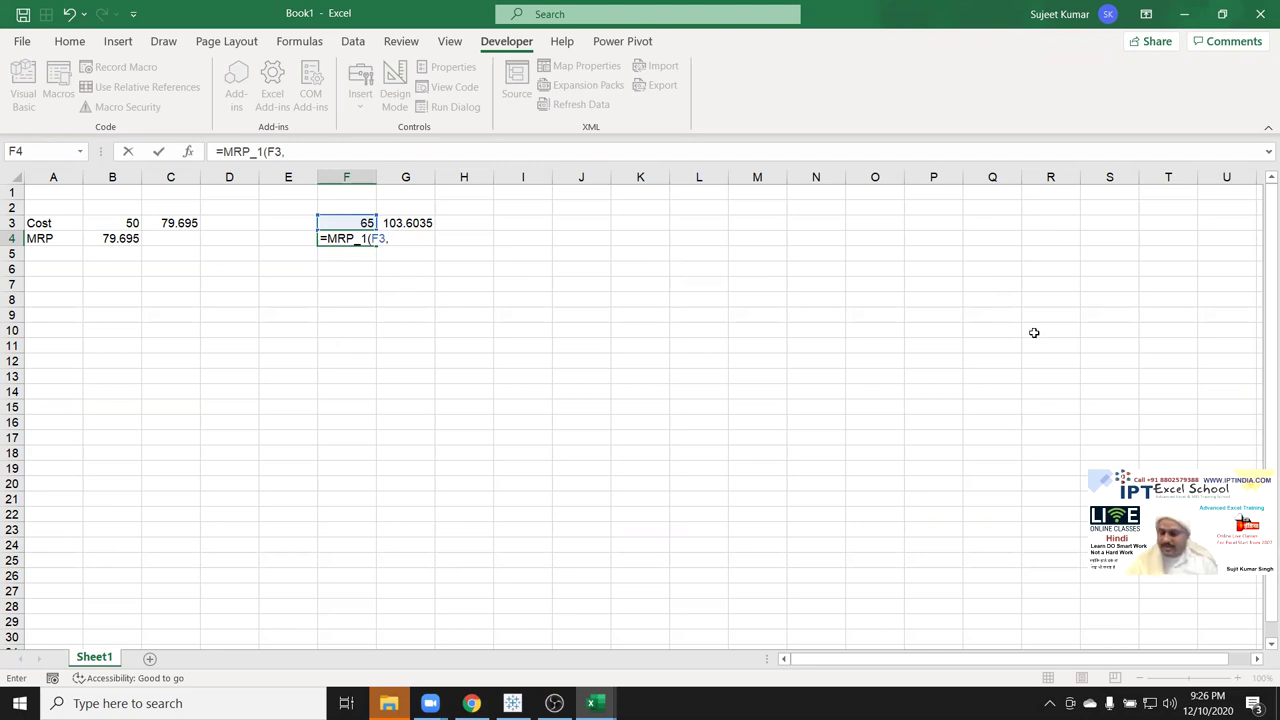
type("5%,10")
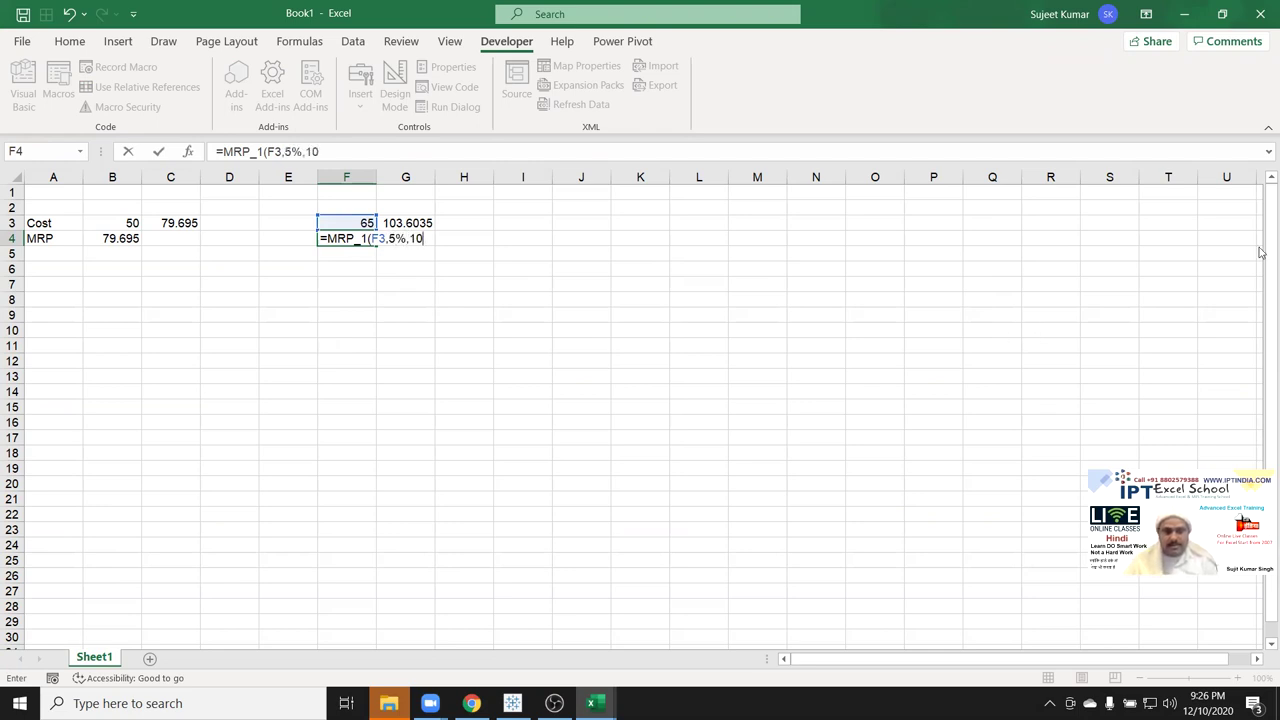
type("%,")
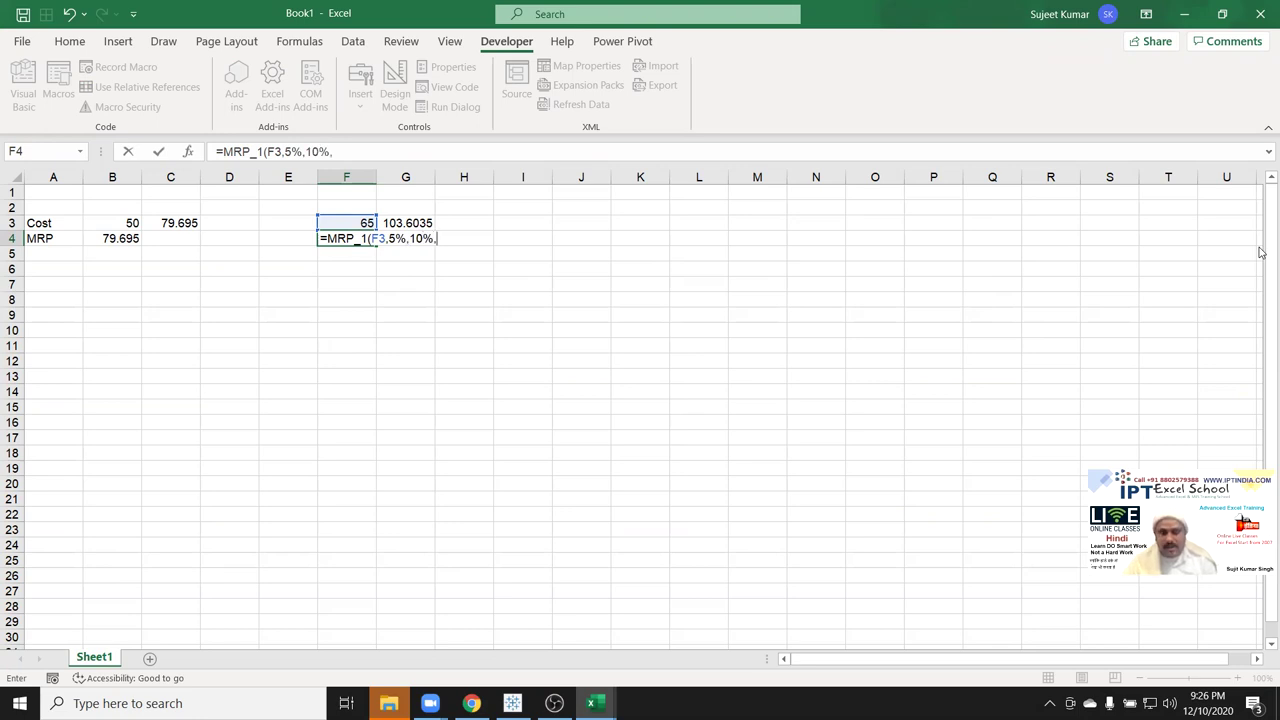
type("15")
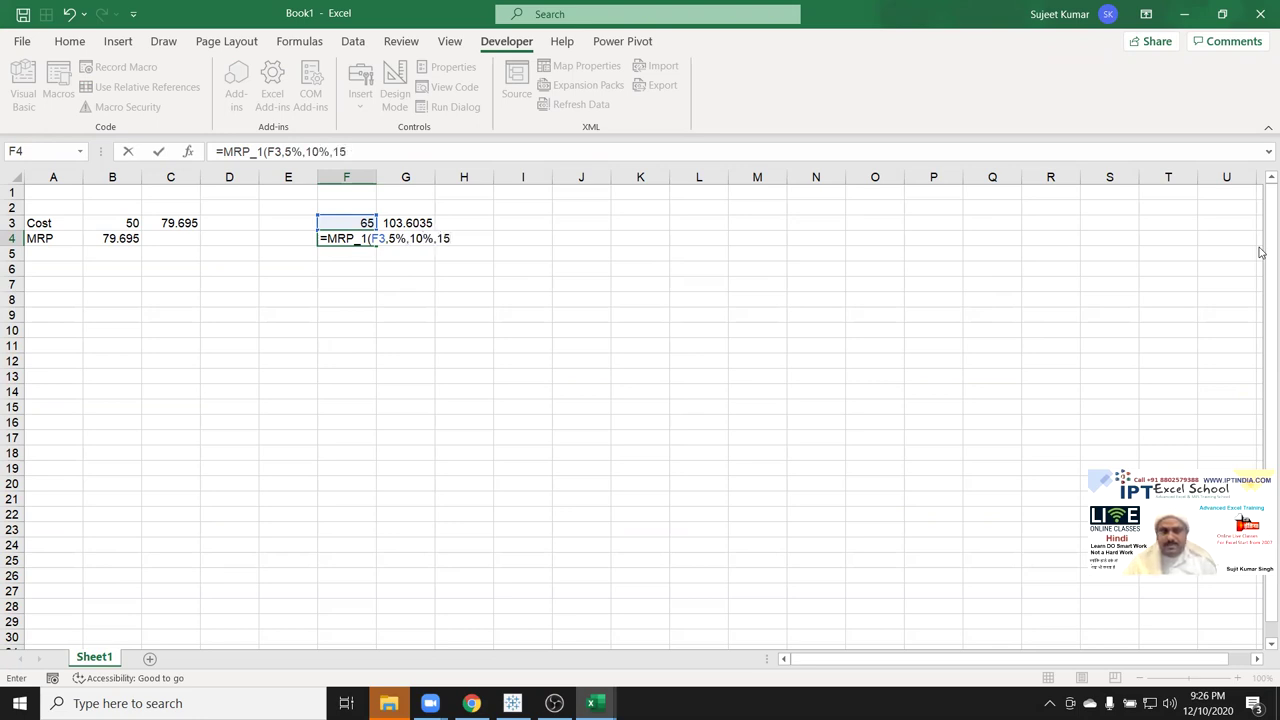
type("%,")
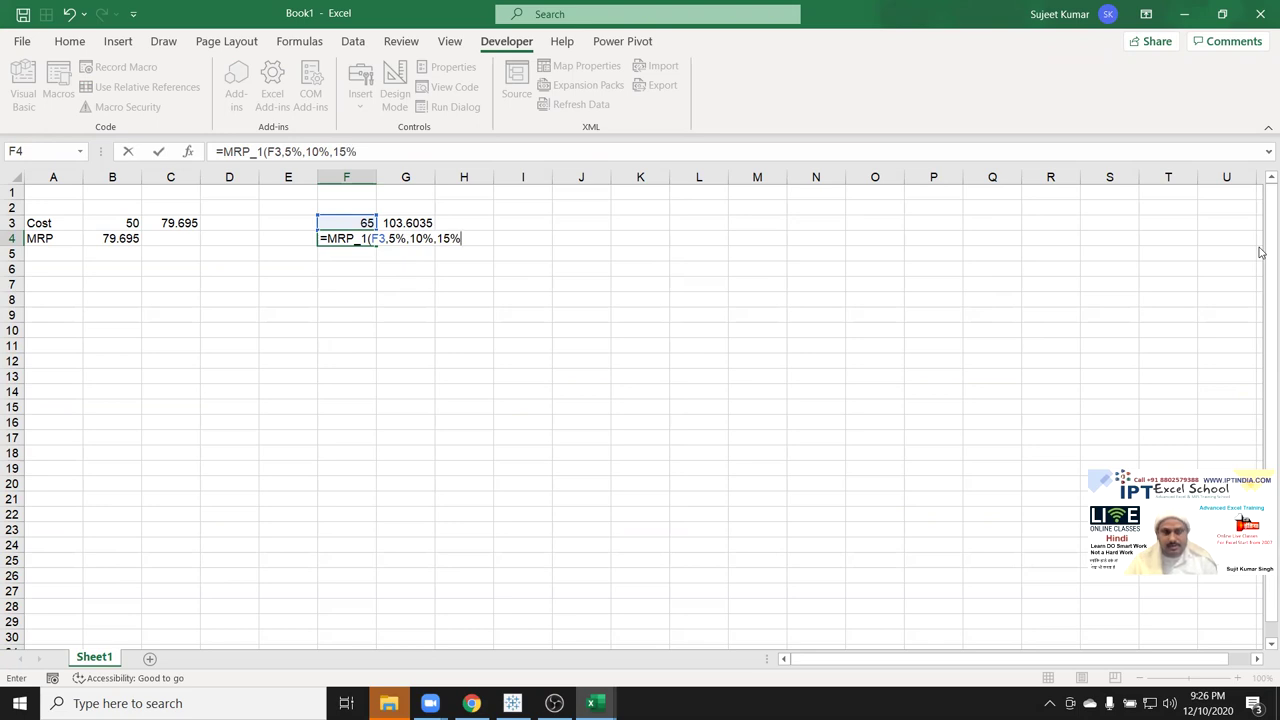
type("20%)")
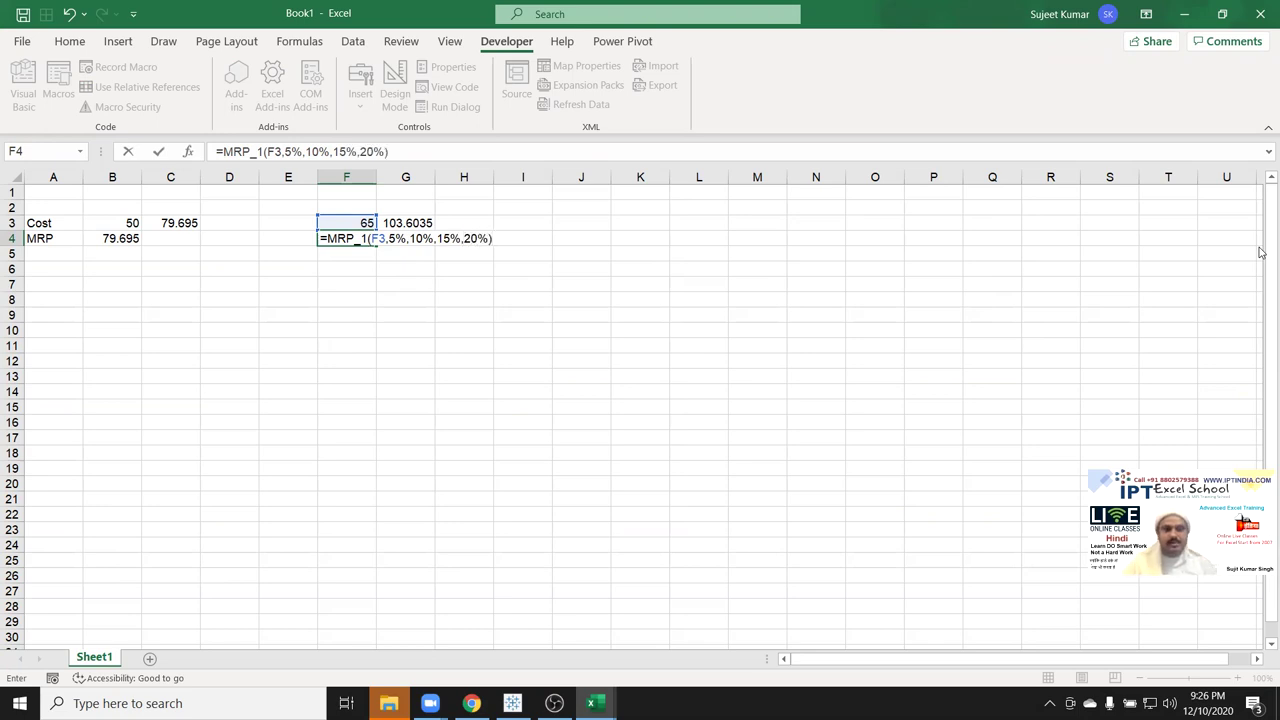
key("Return")
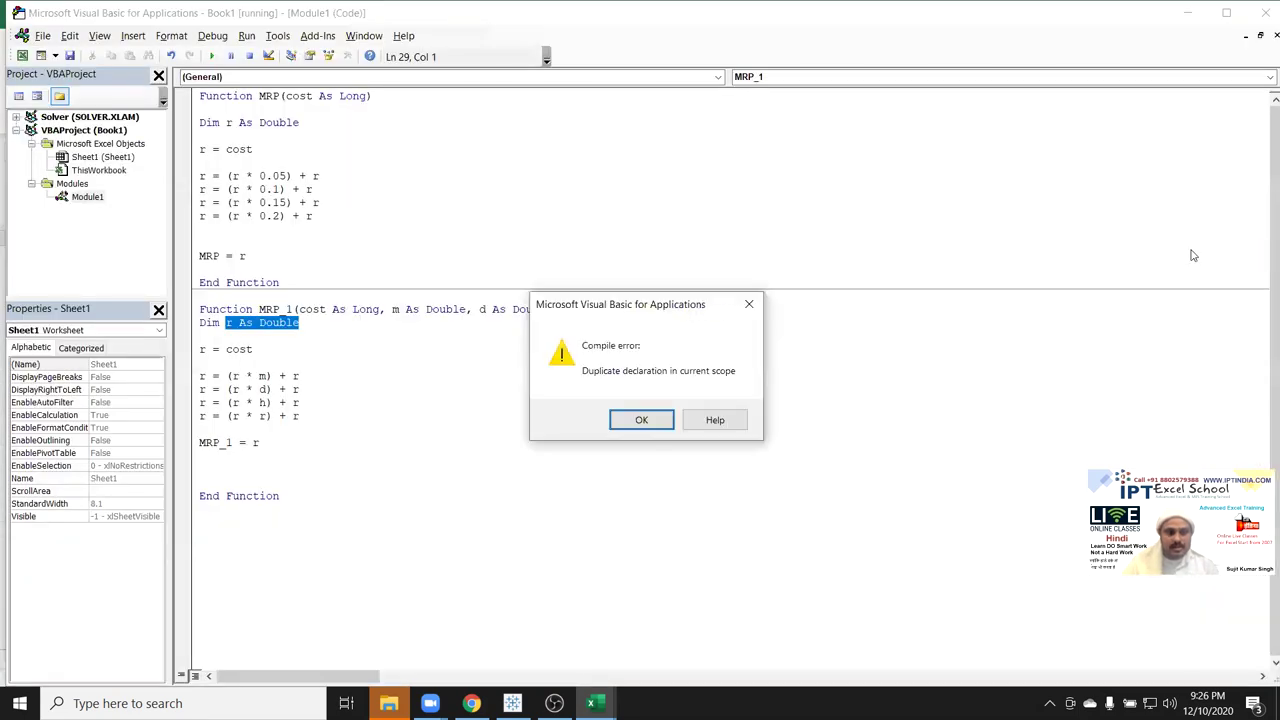
- Dismiss the error and rename MRP_1's parameter r to rt in the header and last markup line
left_click(642, 421)
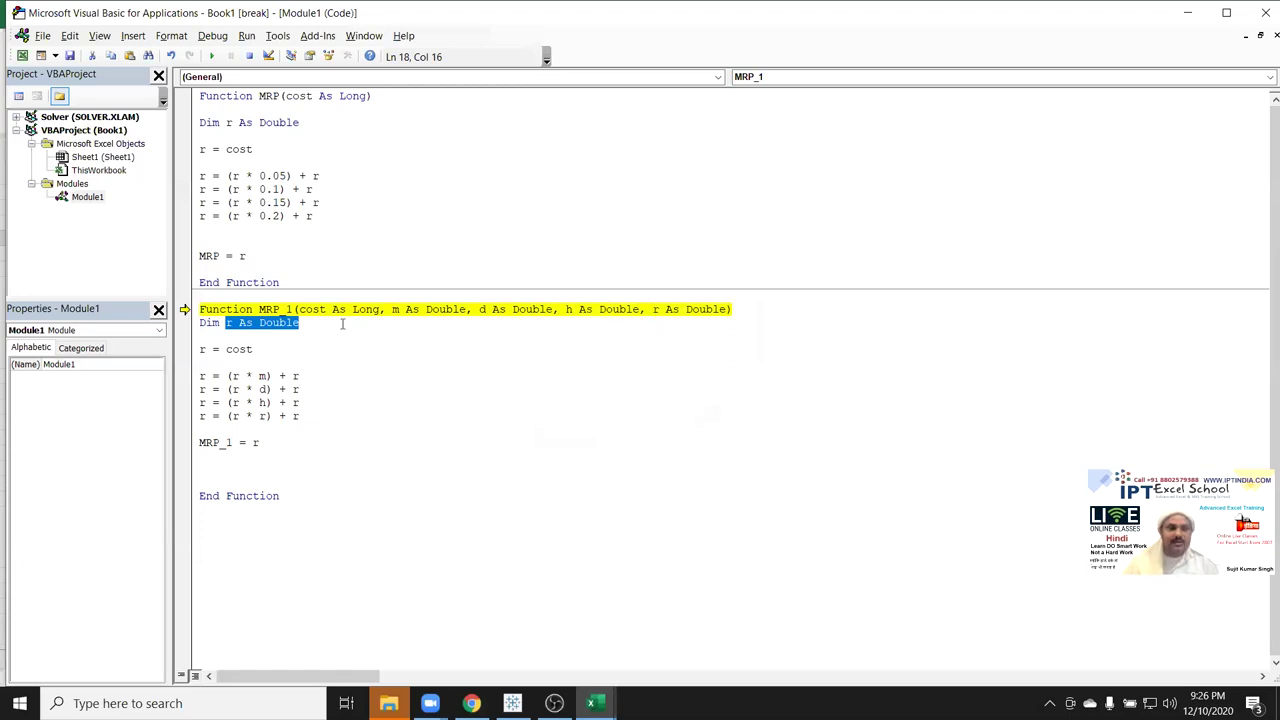
left_click(622, 310)
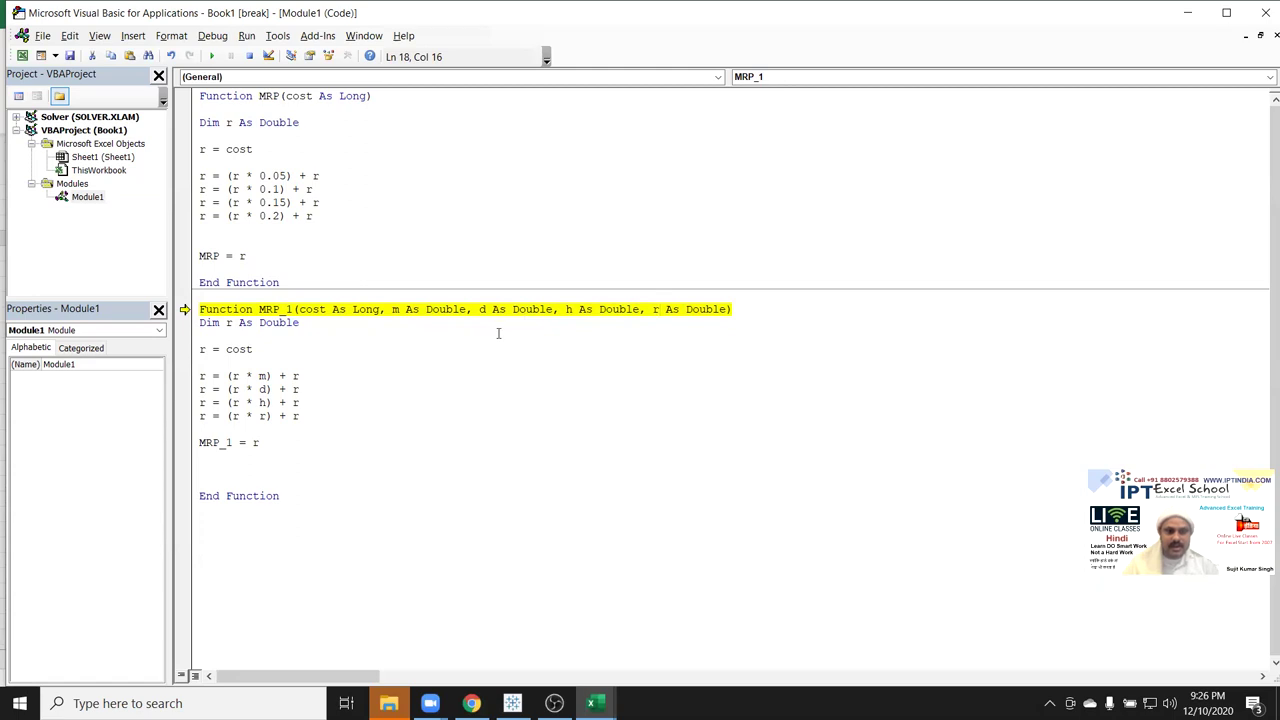
type("t")
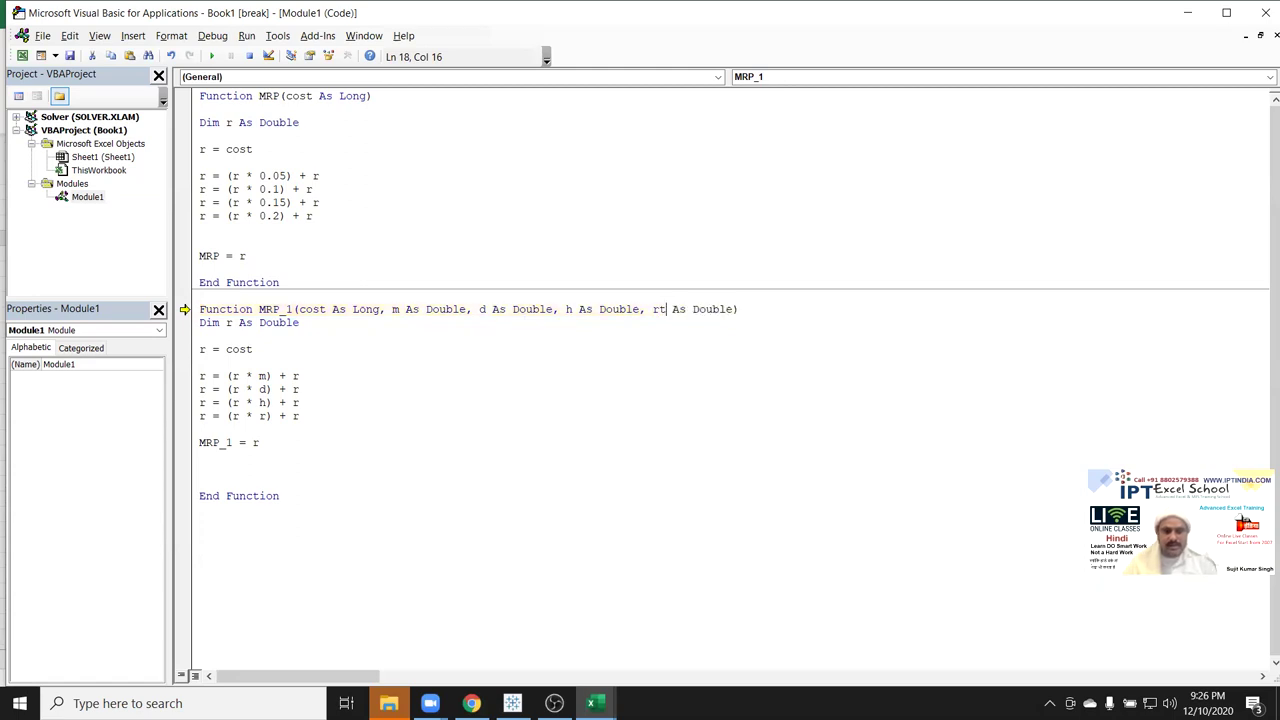
left_click(290, 440)
left_click(587, 405)
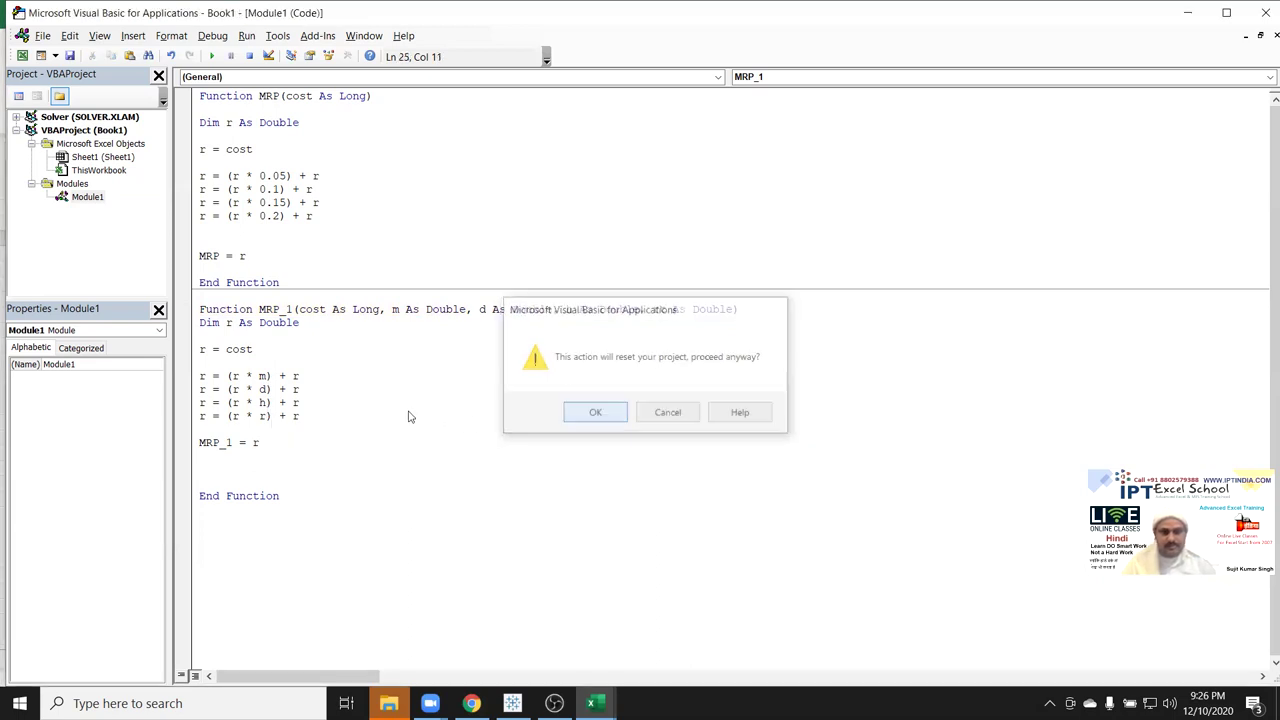
type("t")
left_click(281, 432)
- Re-enter F4 so MRP_1 returns 103.6035, matching G3, then go back to the code
key("alt+F11")
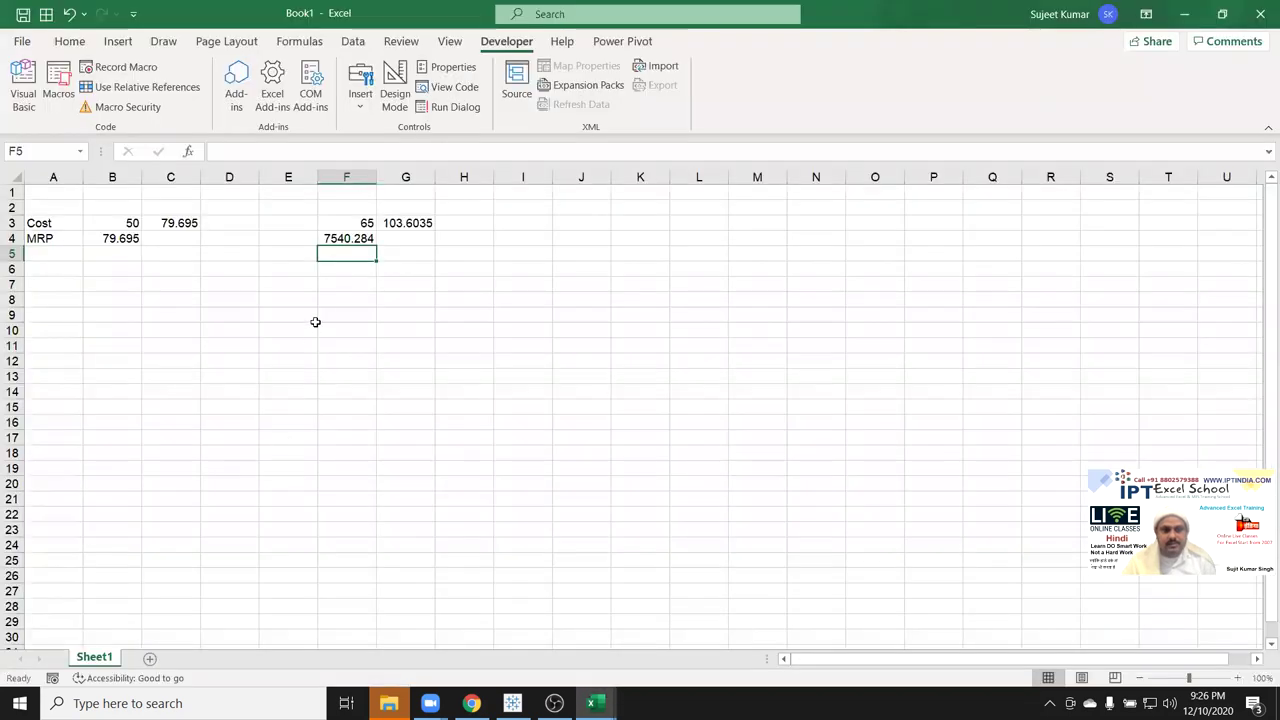
double_click(356, 240)
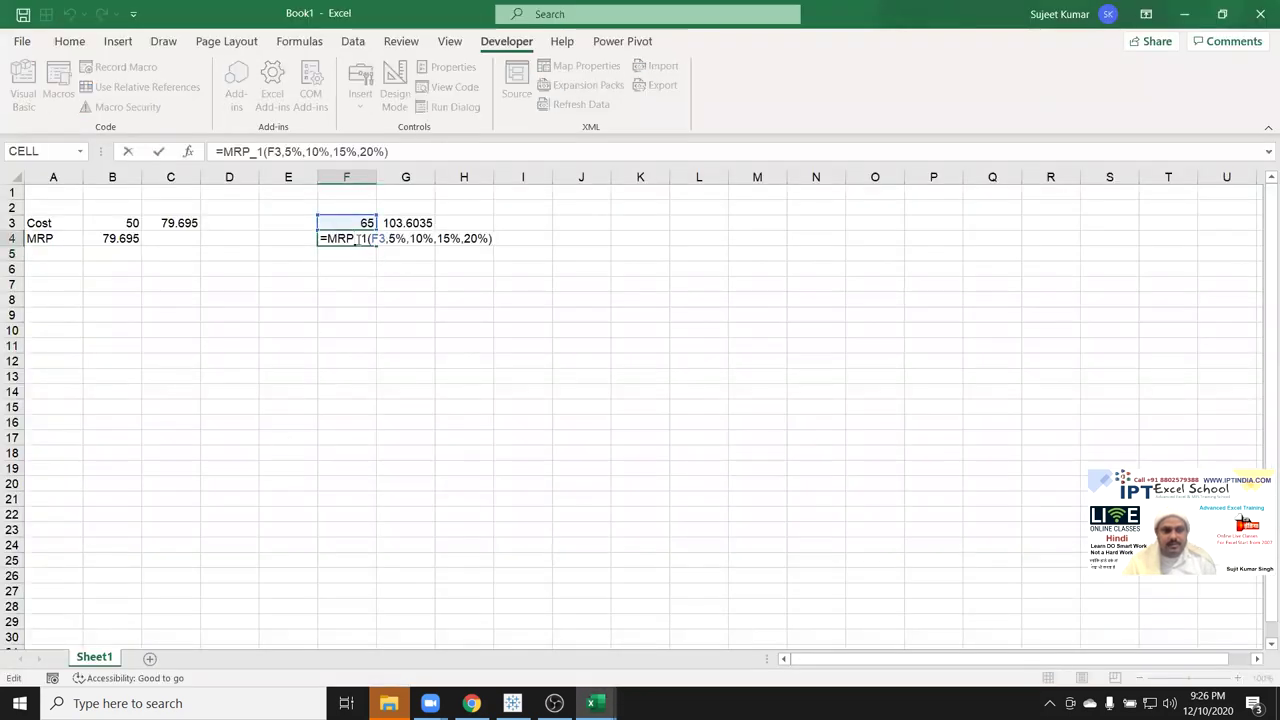
key("Return")
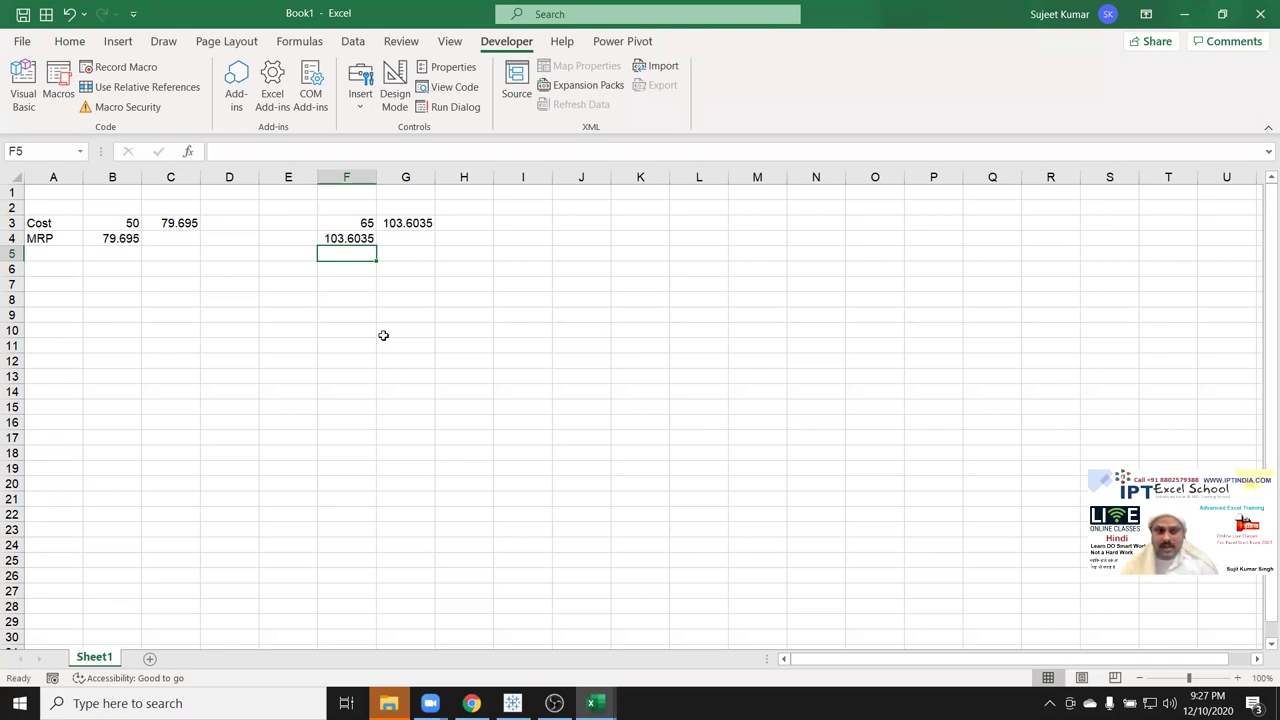
key("alt+F11")
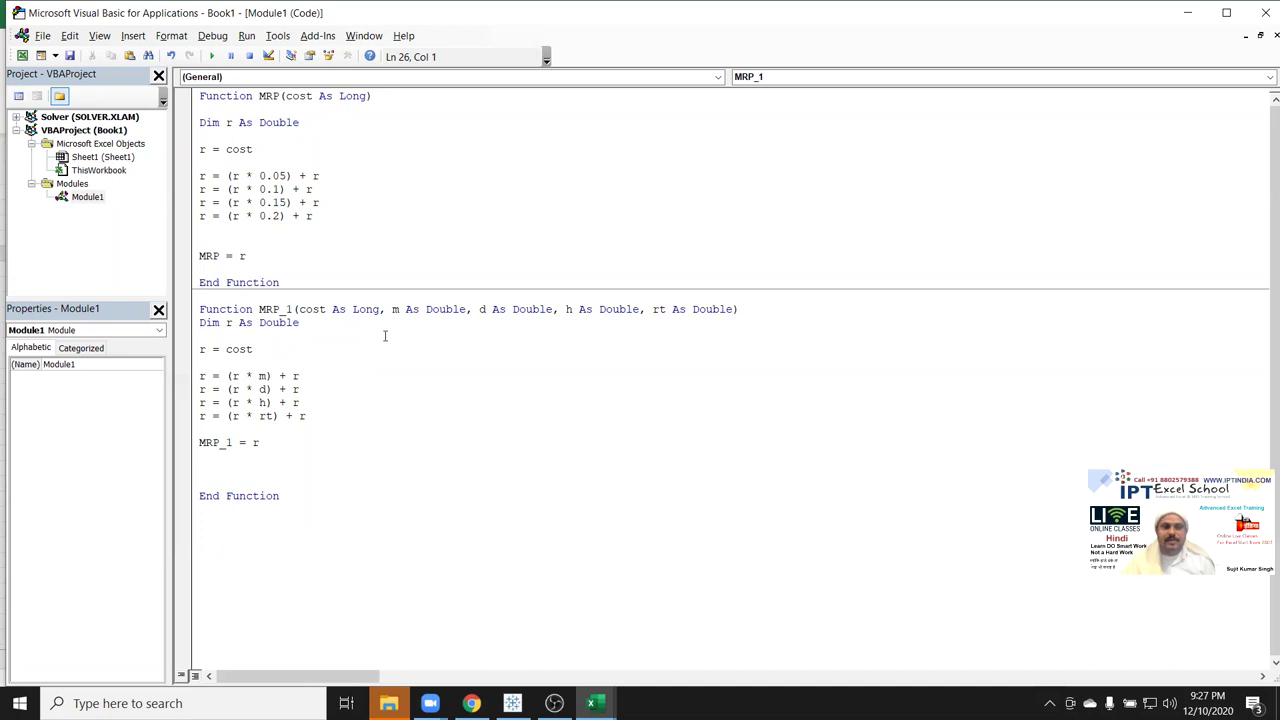
key("alt+F11")
double_click(336, 240)
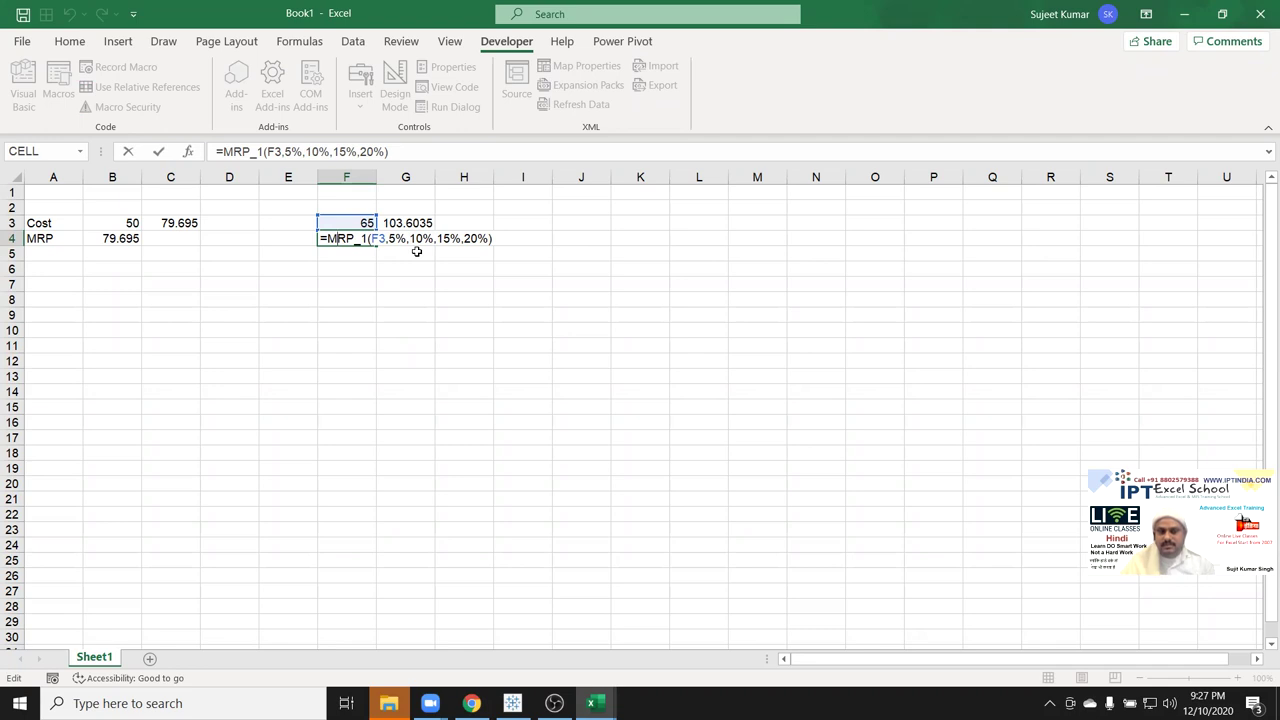
key("Escape")
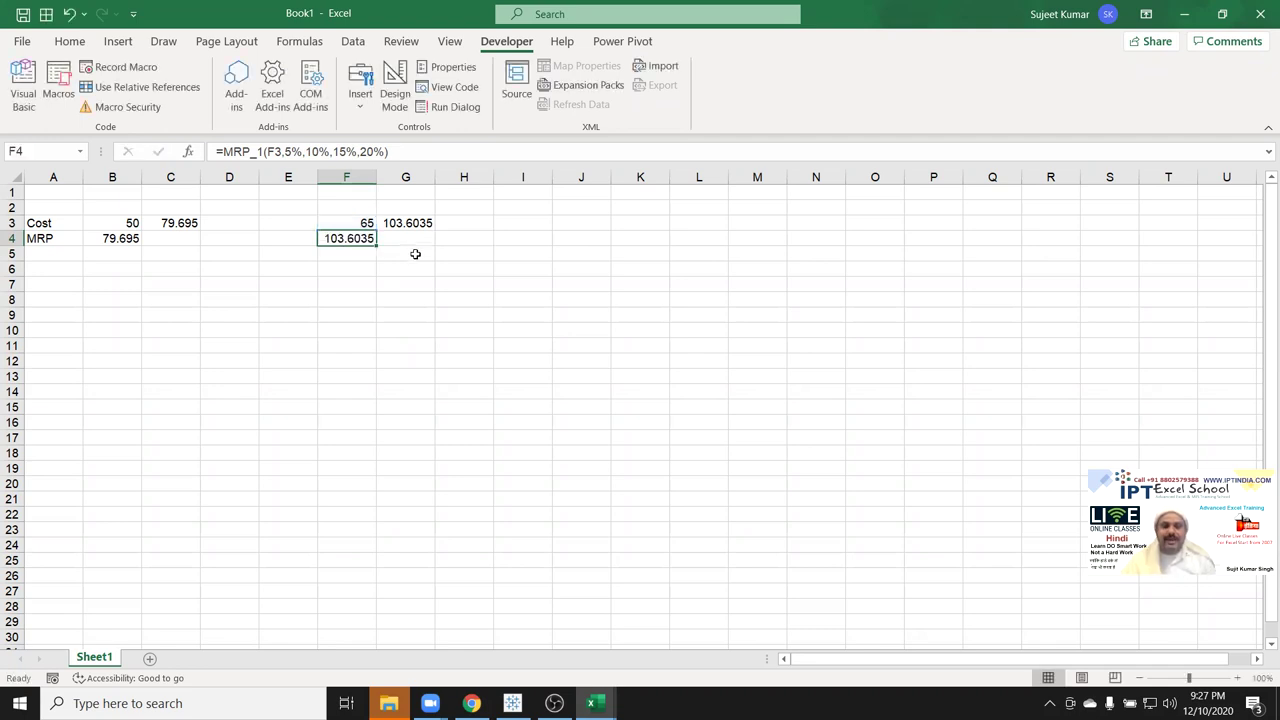
key("alt+F11")
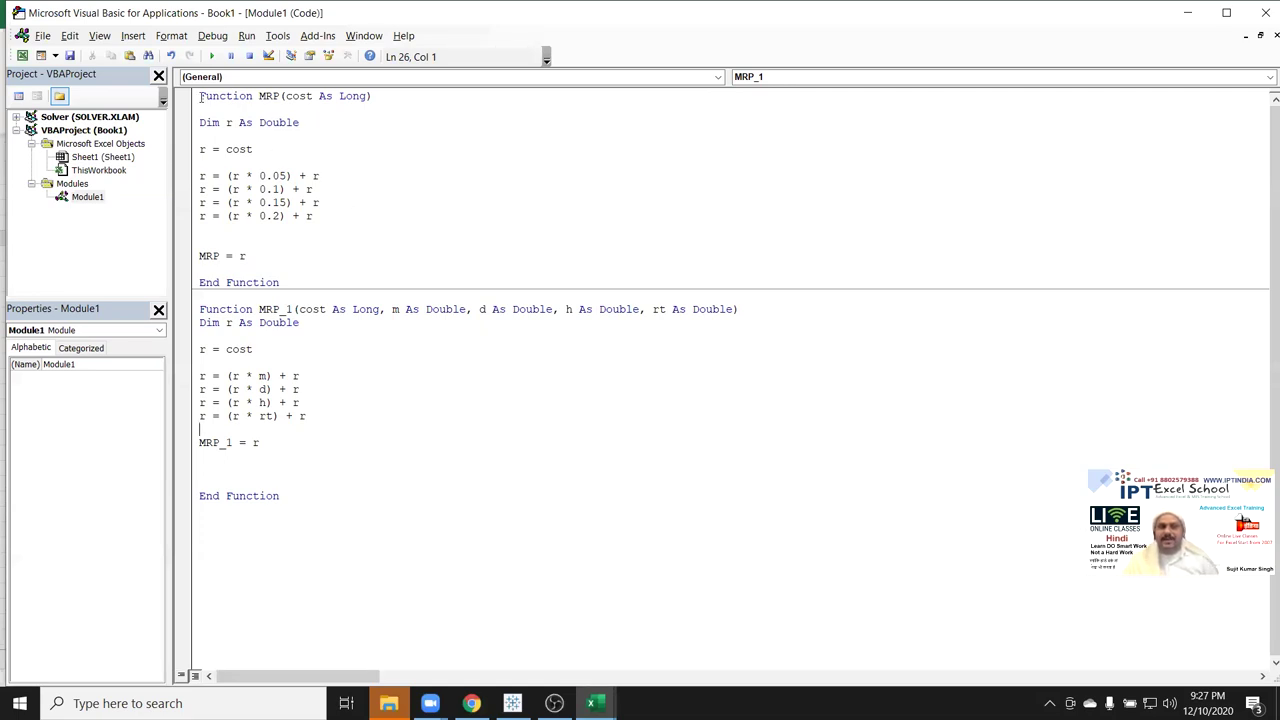
- Append As Long to the Function MRP(cost As Long) header as its return type
mouse_move(201, 96)
left_mouse_down()
mouse_move(281, 97)
mouse_move(319, 116)
left_mouse_up()
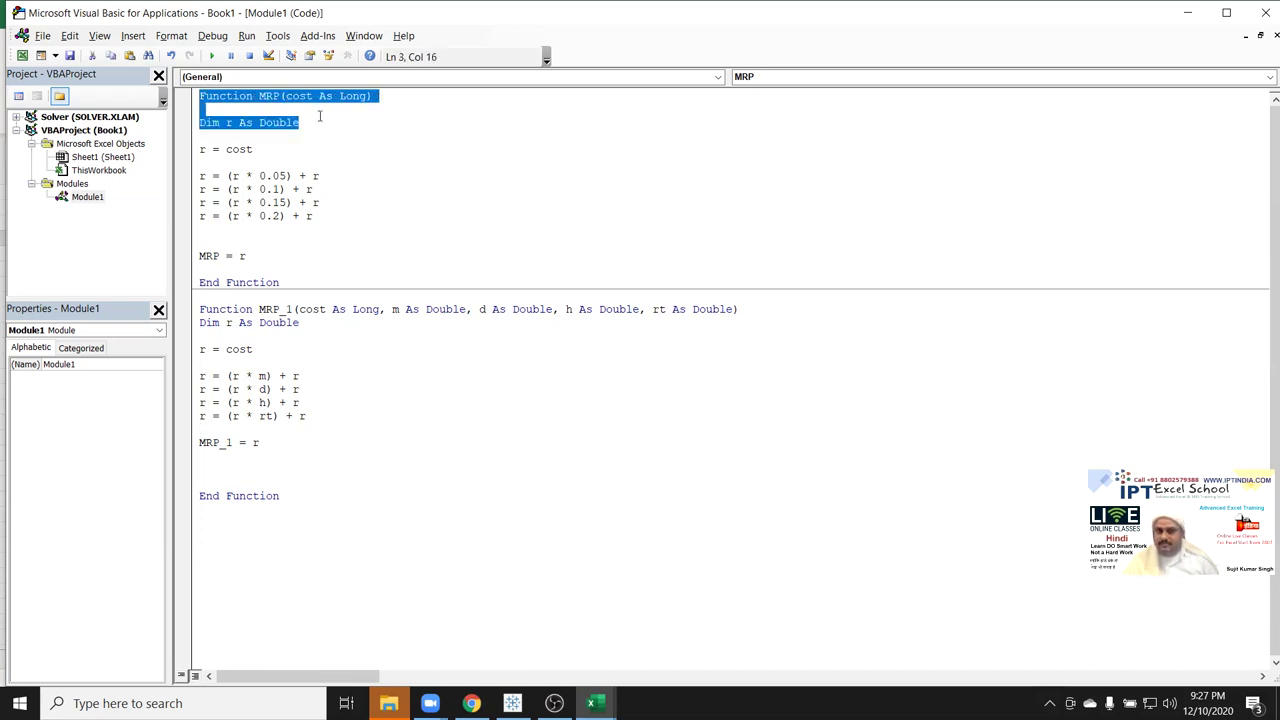
left_click(340, 174)
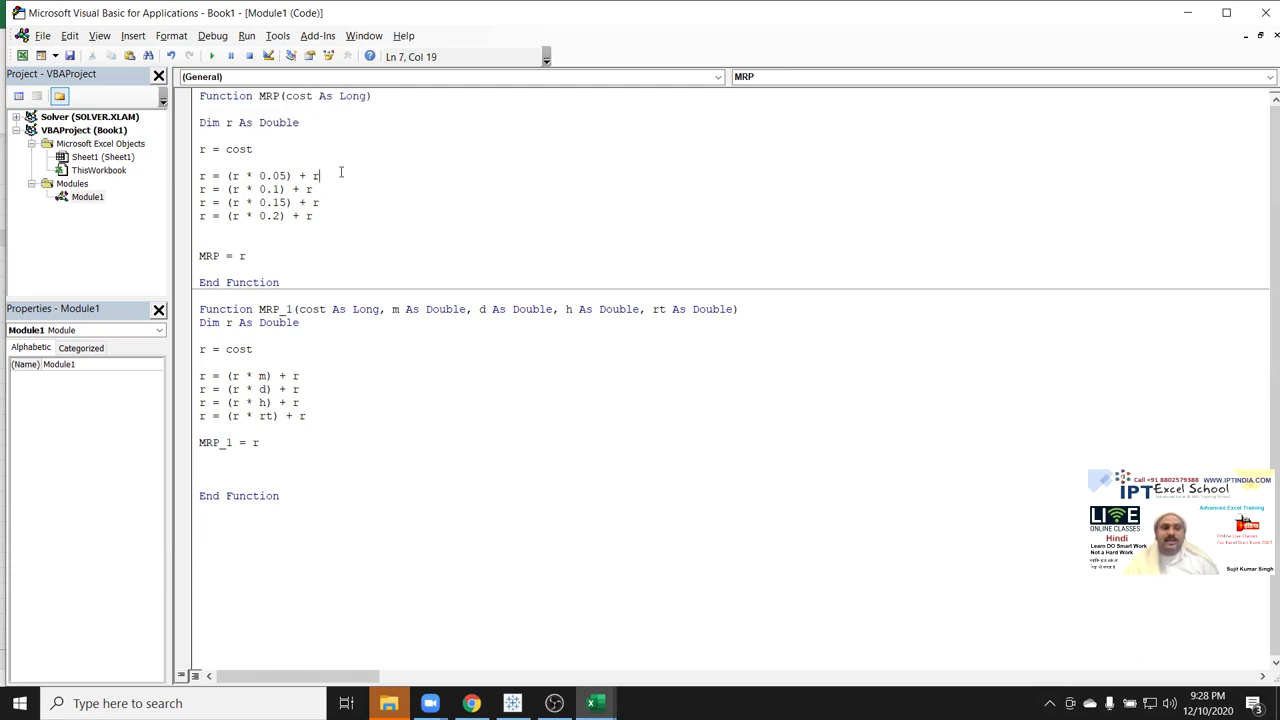
key("alt+F11")
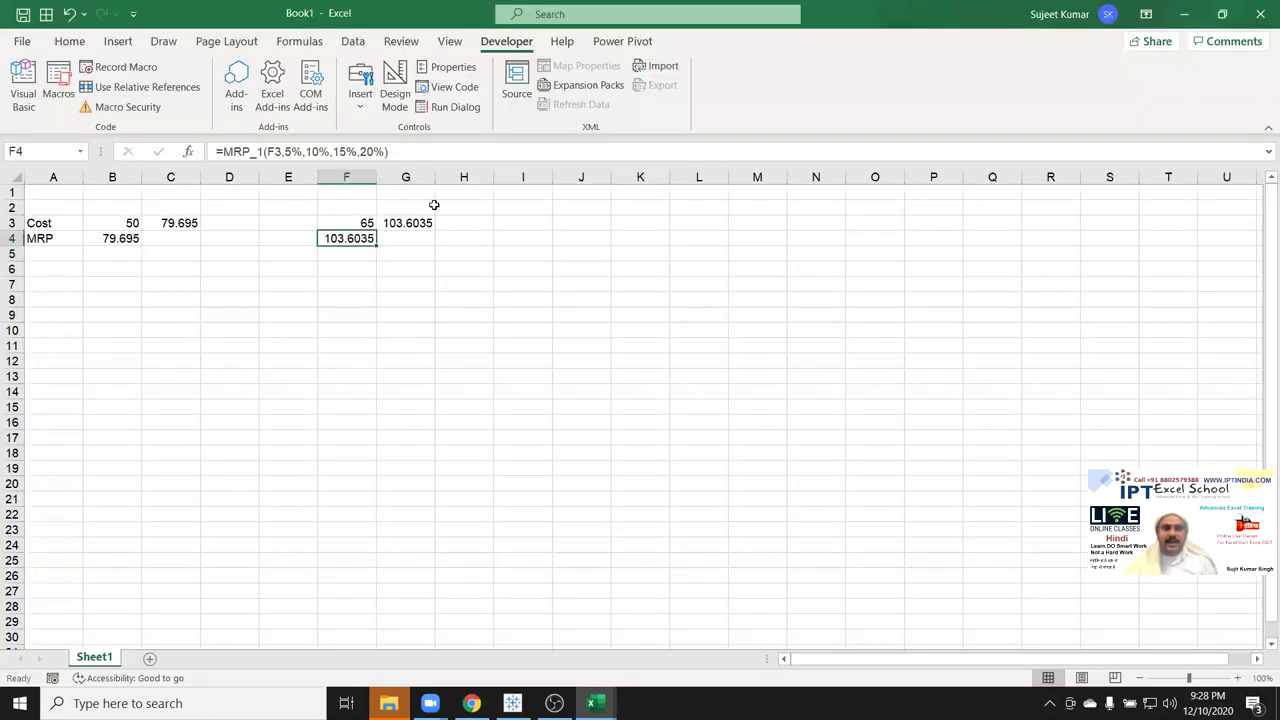
left_click(408, 224)
key("alt+F11")
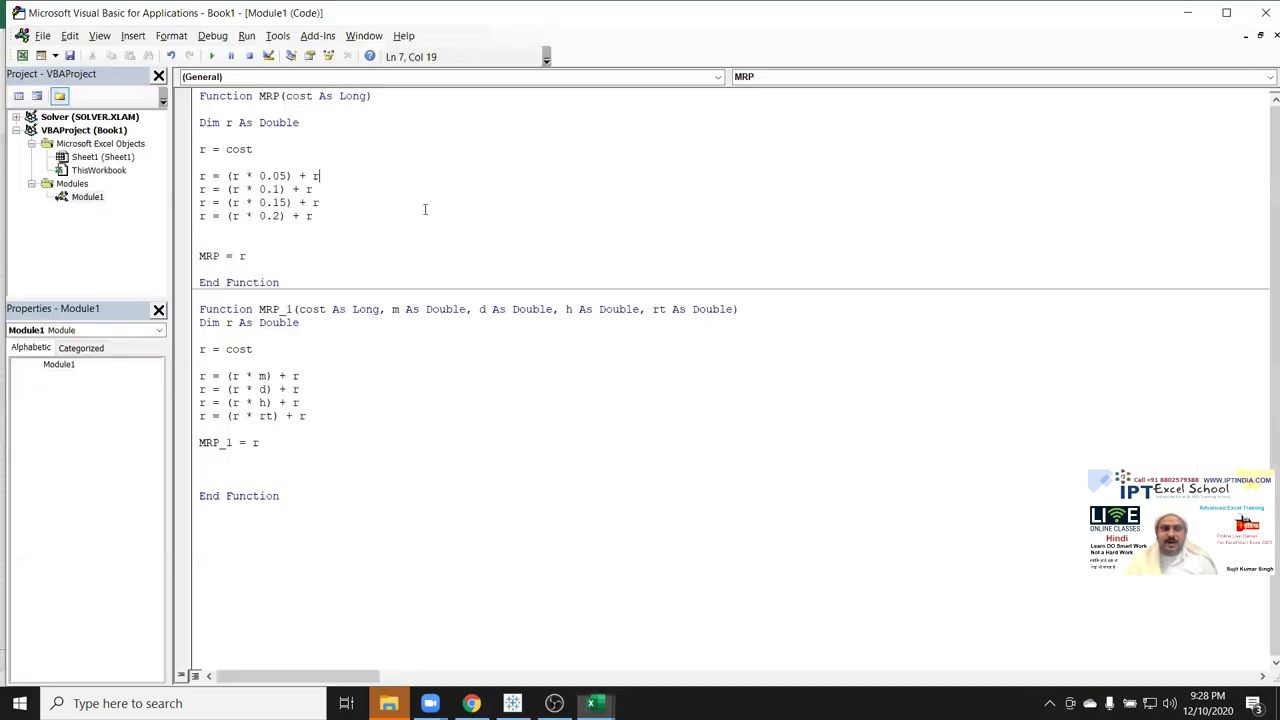
left_click(418, 96)
type("as ")
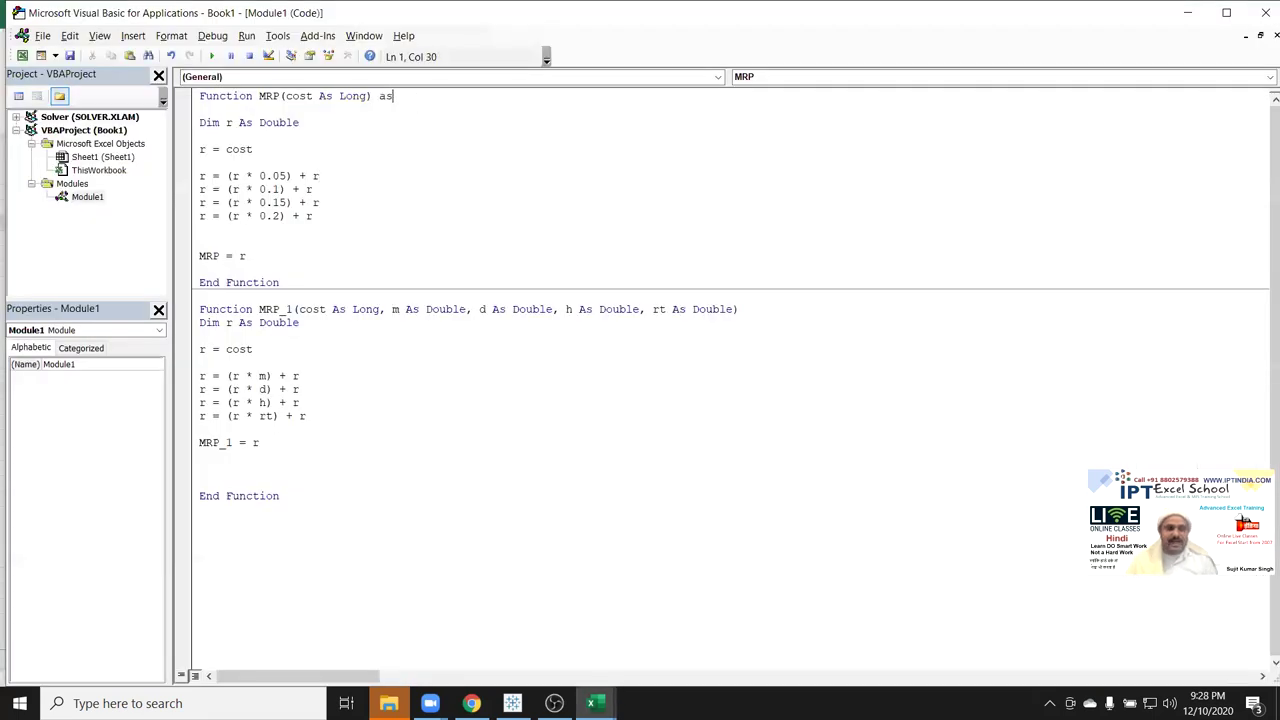
type("long")
key("Tab")
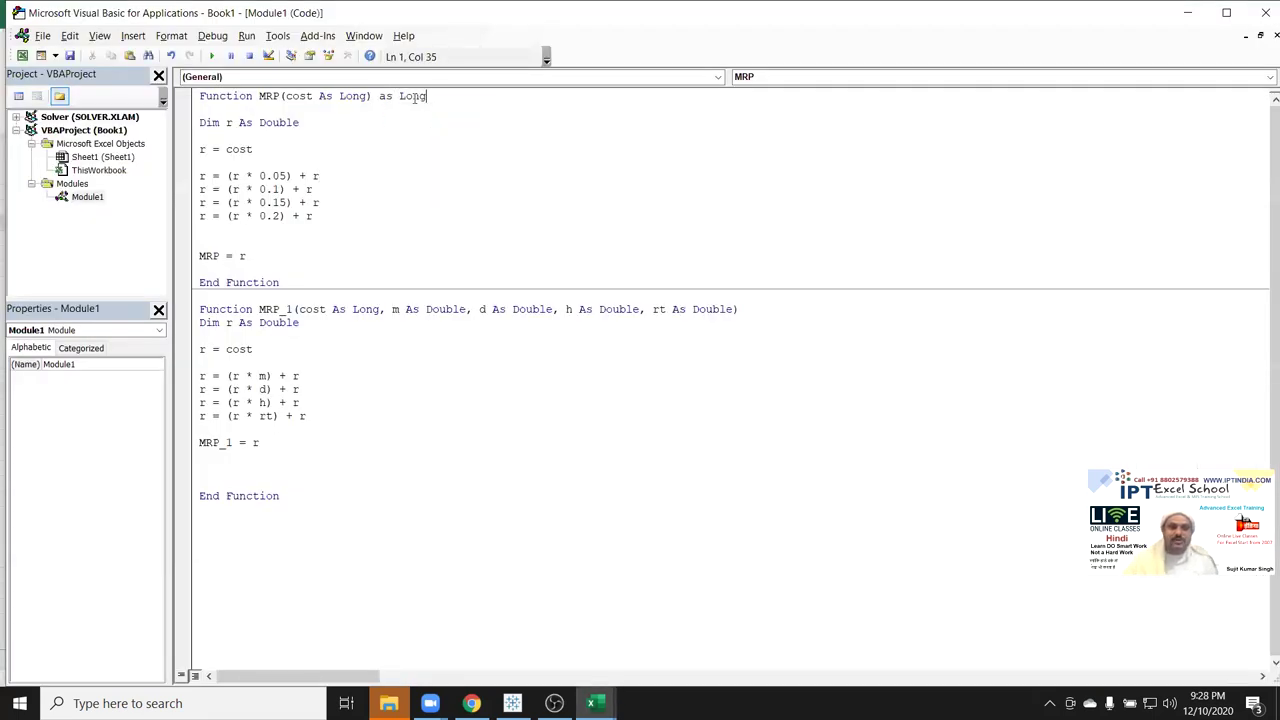
left_click(383, 130)
- Recalculate G3's =MRP(F3) formula, which now shows 104
left_click(274, 94)
double_click(270, 95)
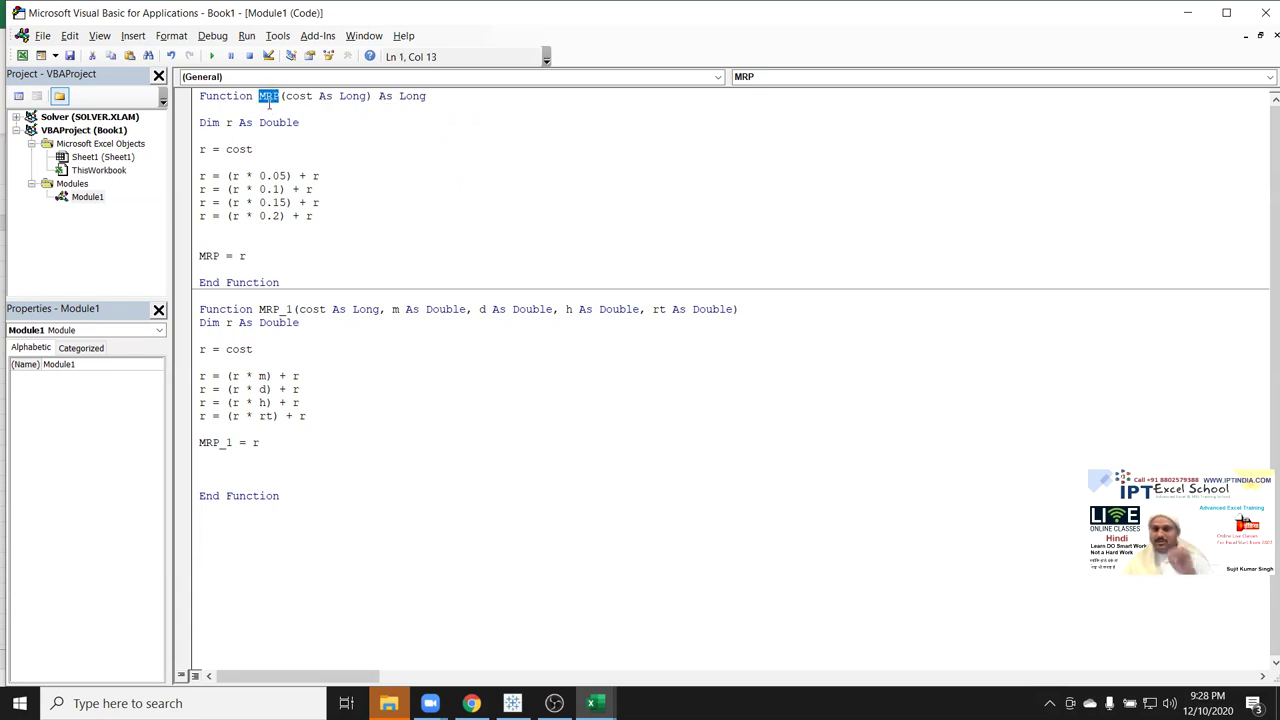
key("alt+F11")
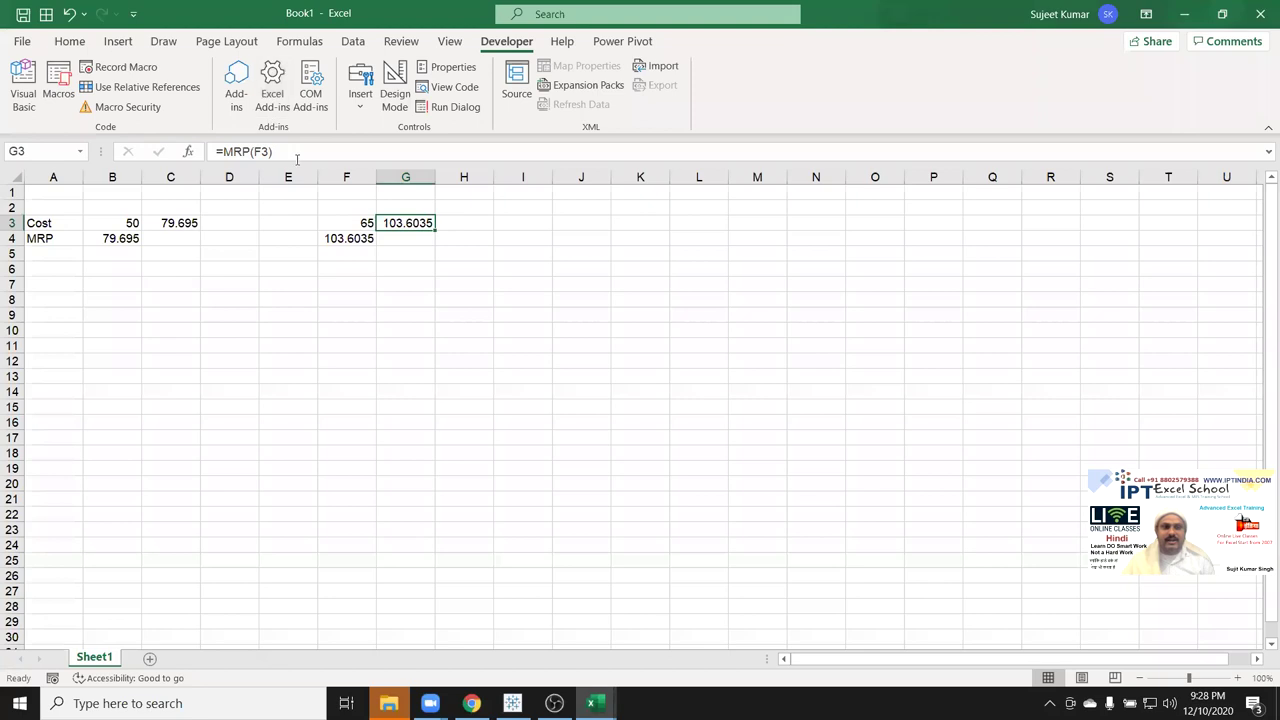
double_click(388, 223)
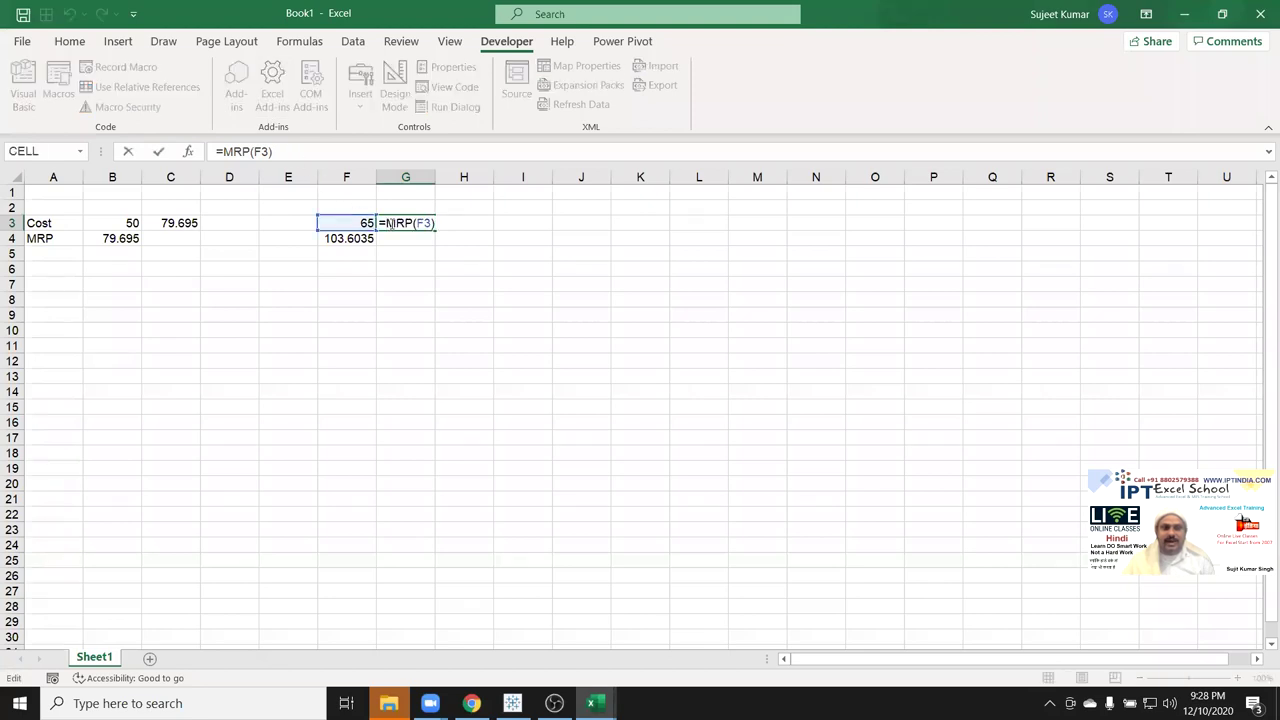
key("Return")
left_click(405, 228)
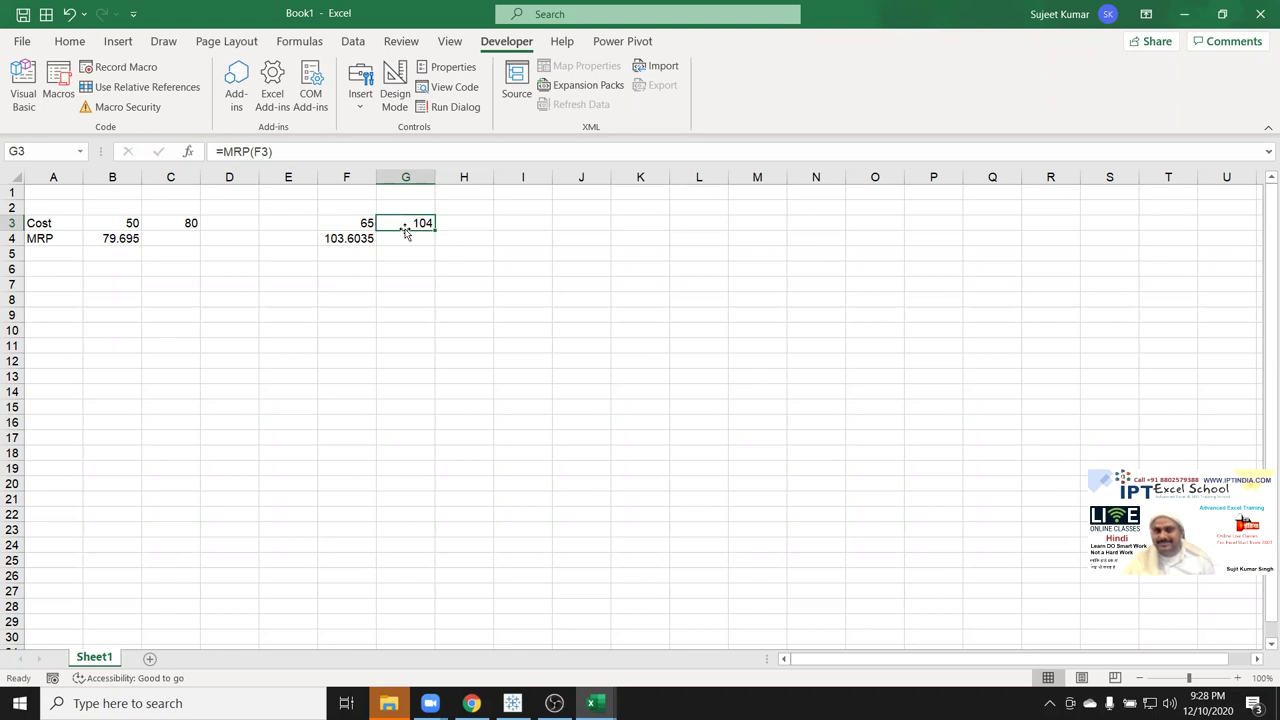
key("alt+F11")
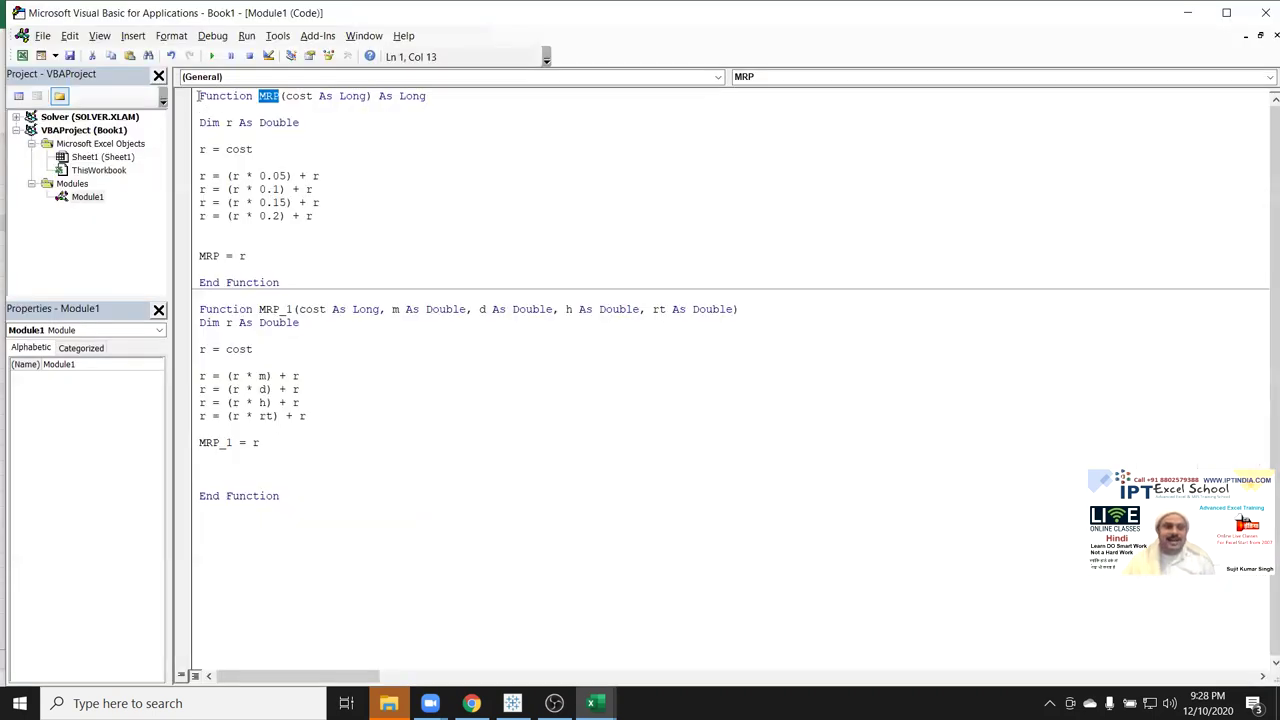
left_click_drag(198, 96, 388, 110)
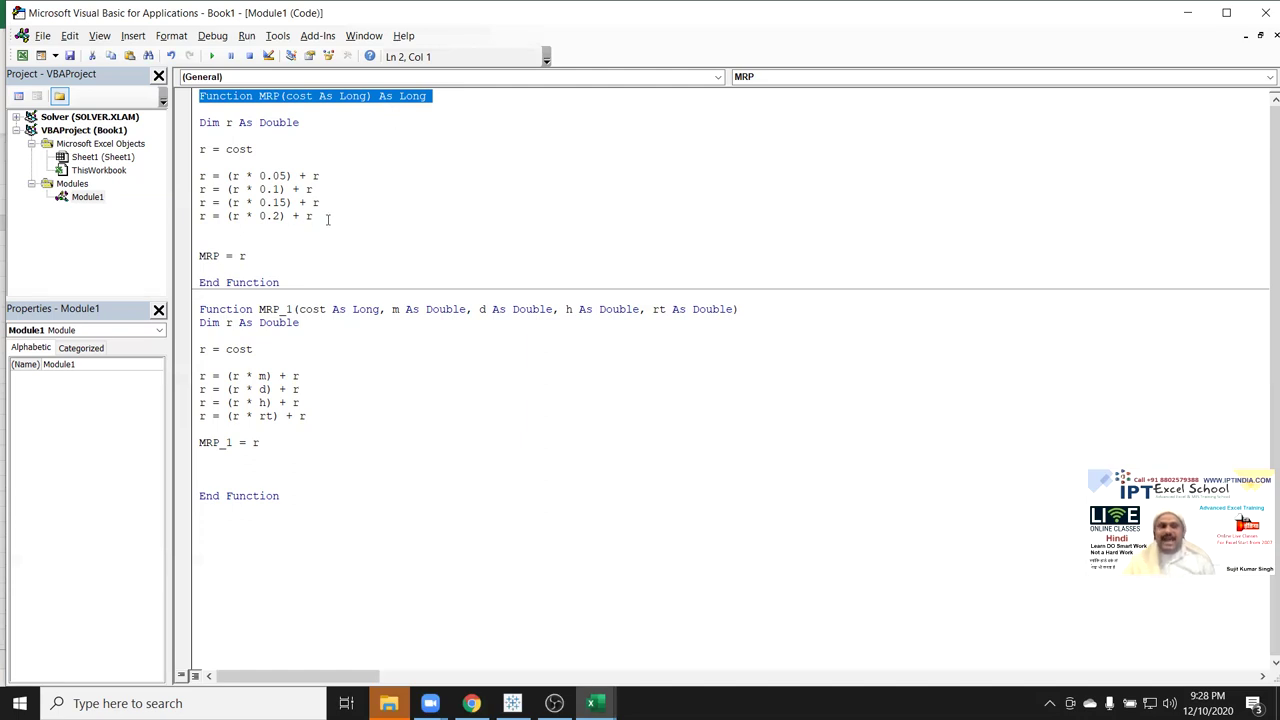
left_click_drag(327, 219, 188, 118)
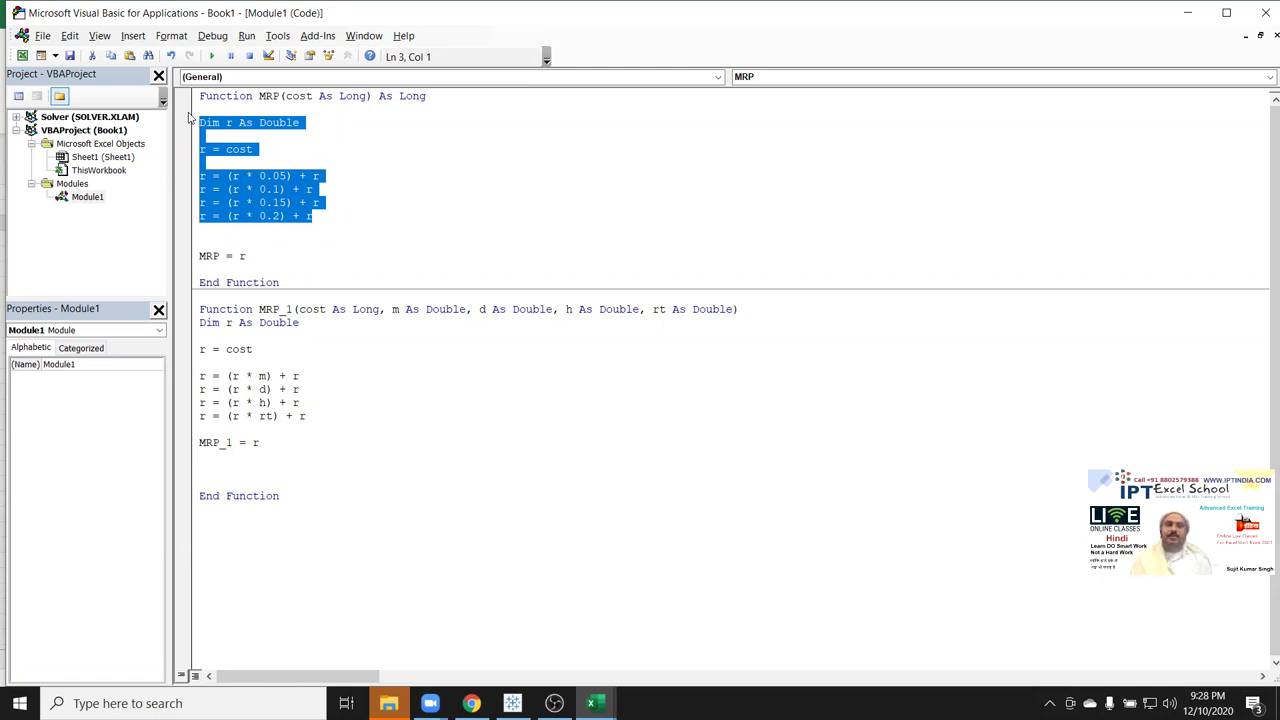
left_click_drag(285, 96, 366, 96)
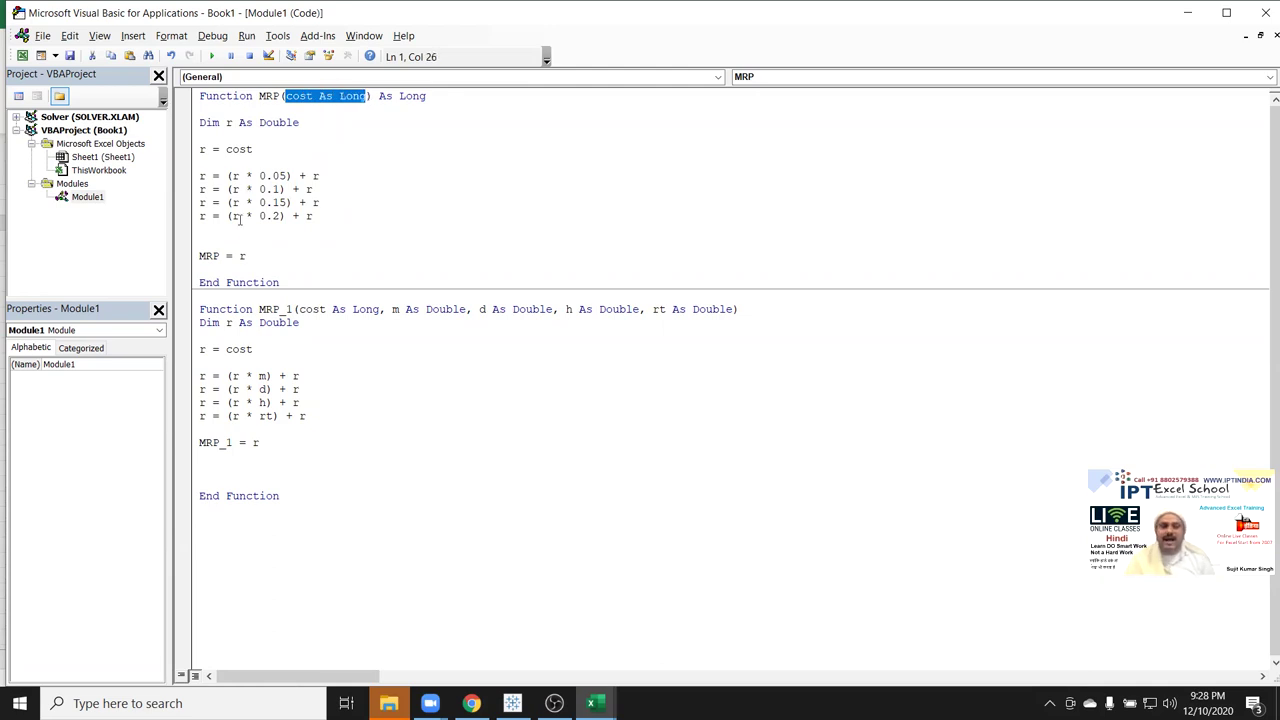
left_click_drag(240, 228, 182, 175)
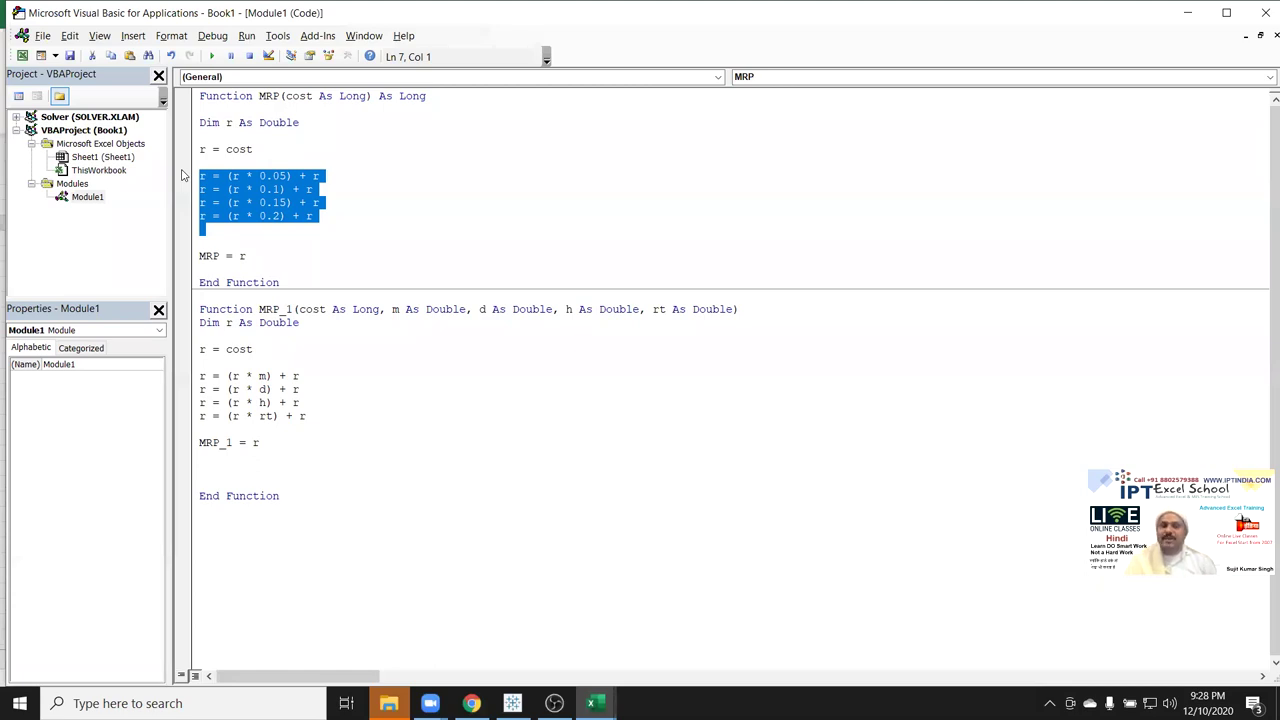
left_click_drag(285, 96, 367, 101)
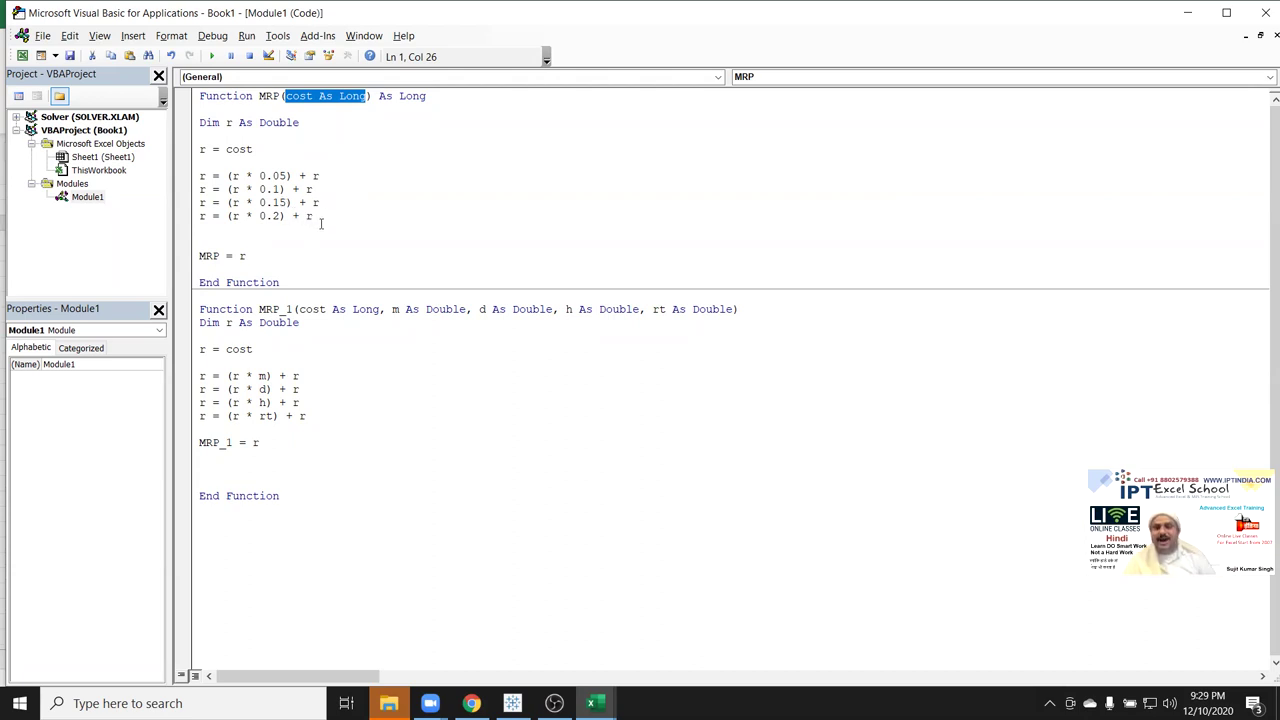
double_click(268, 96)
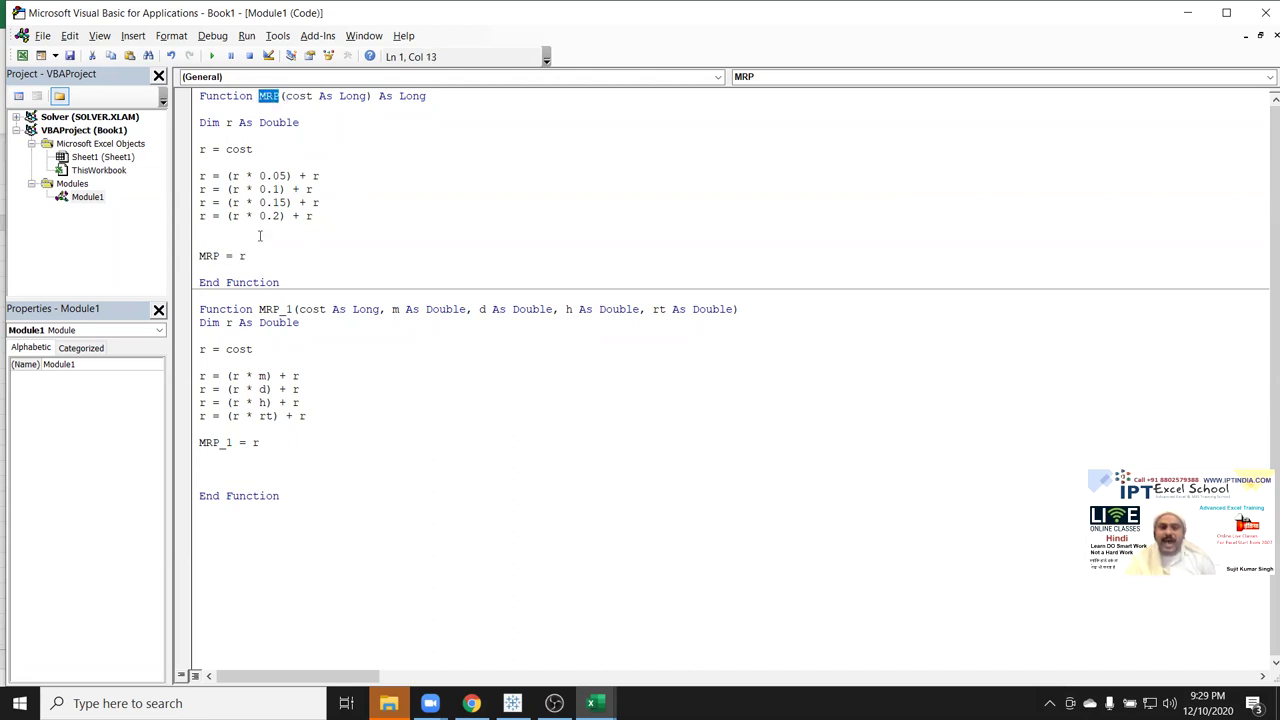
left_click_drag(320, 216, 198, 213)
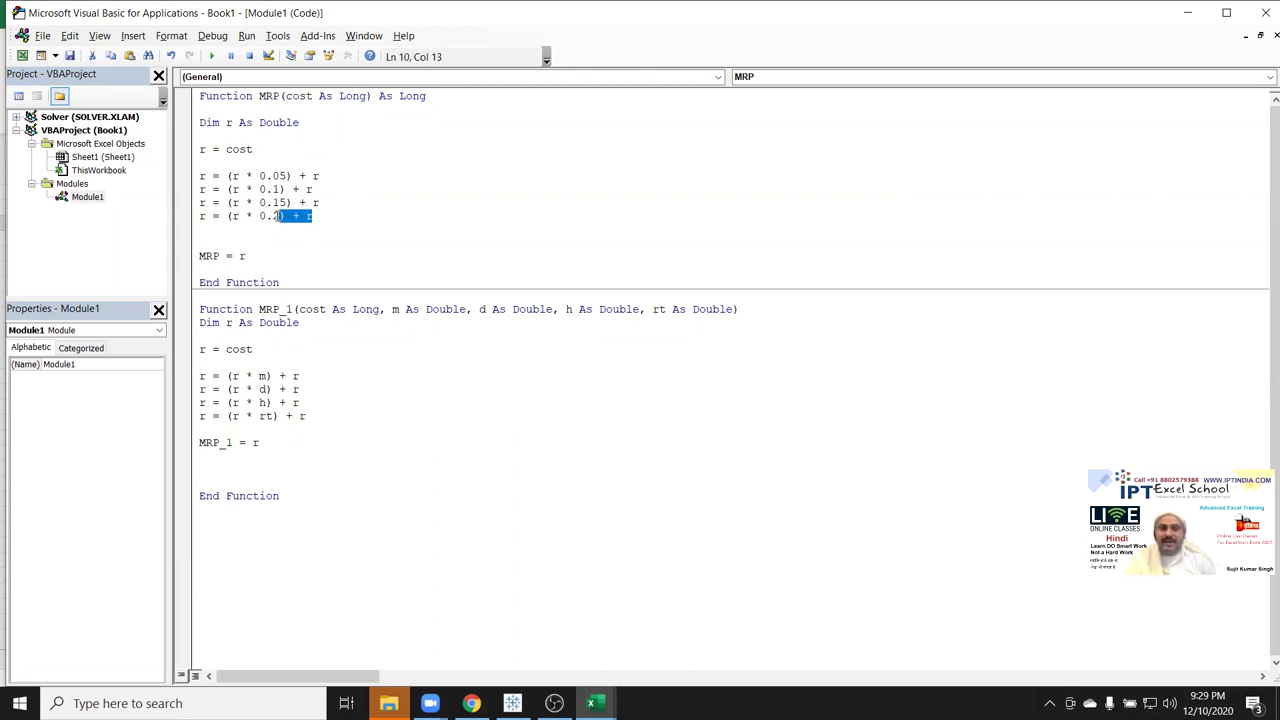
left_click(233, 256)
key("shift+Home")
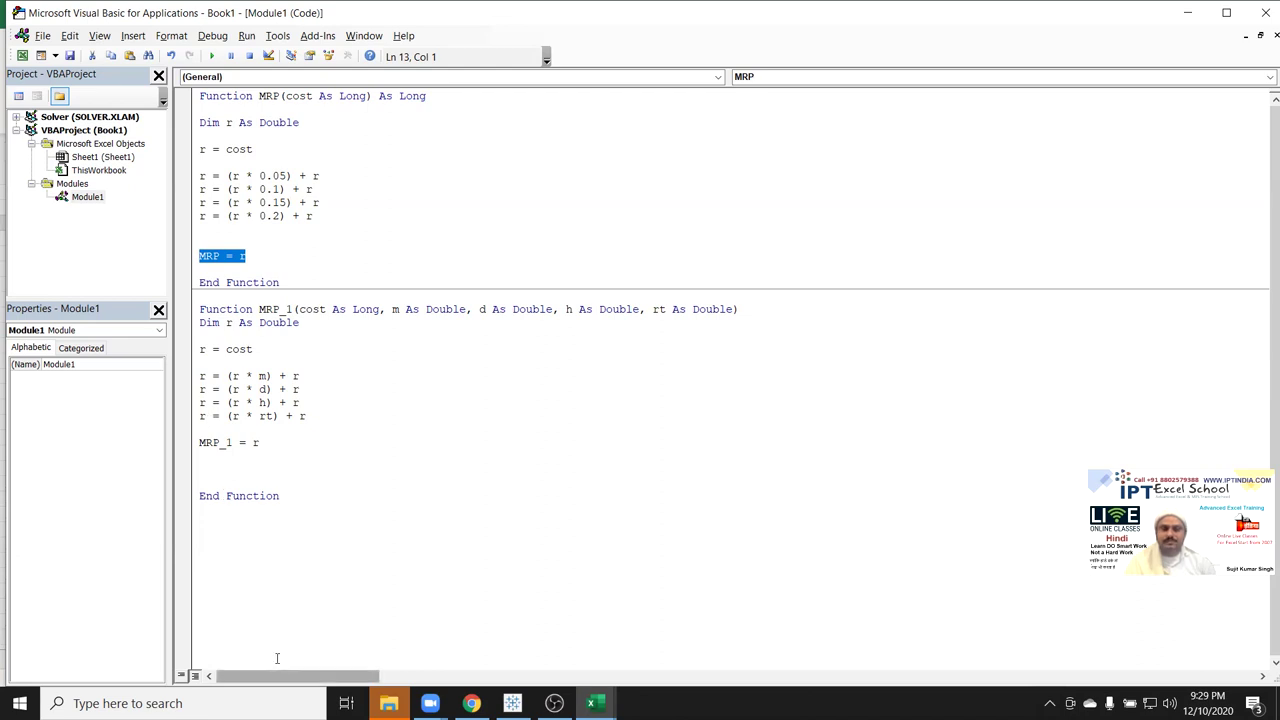
key("alt+F11")
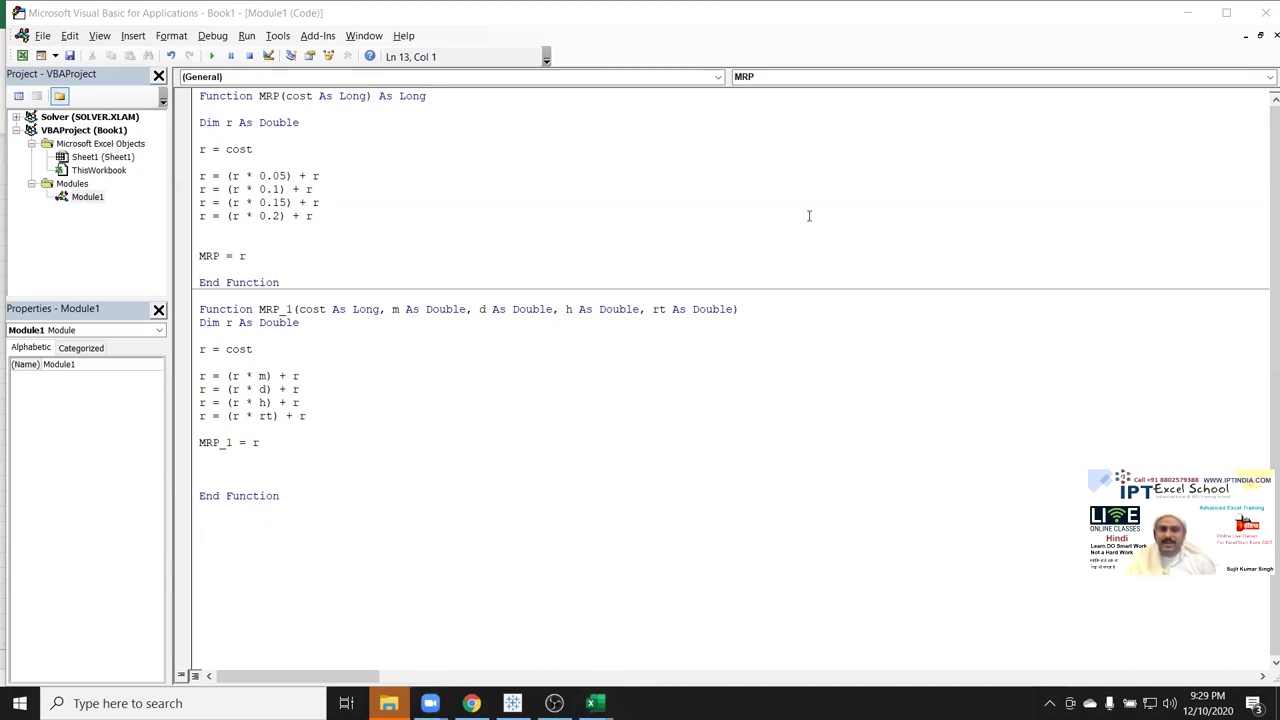
left_click(898, 284)
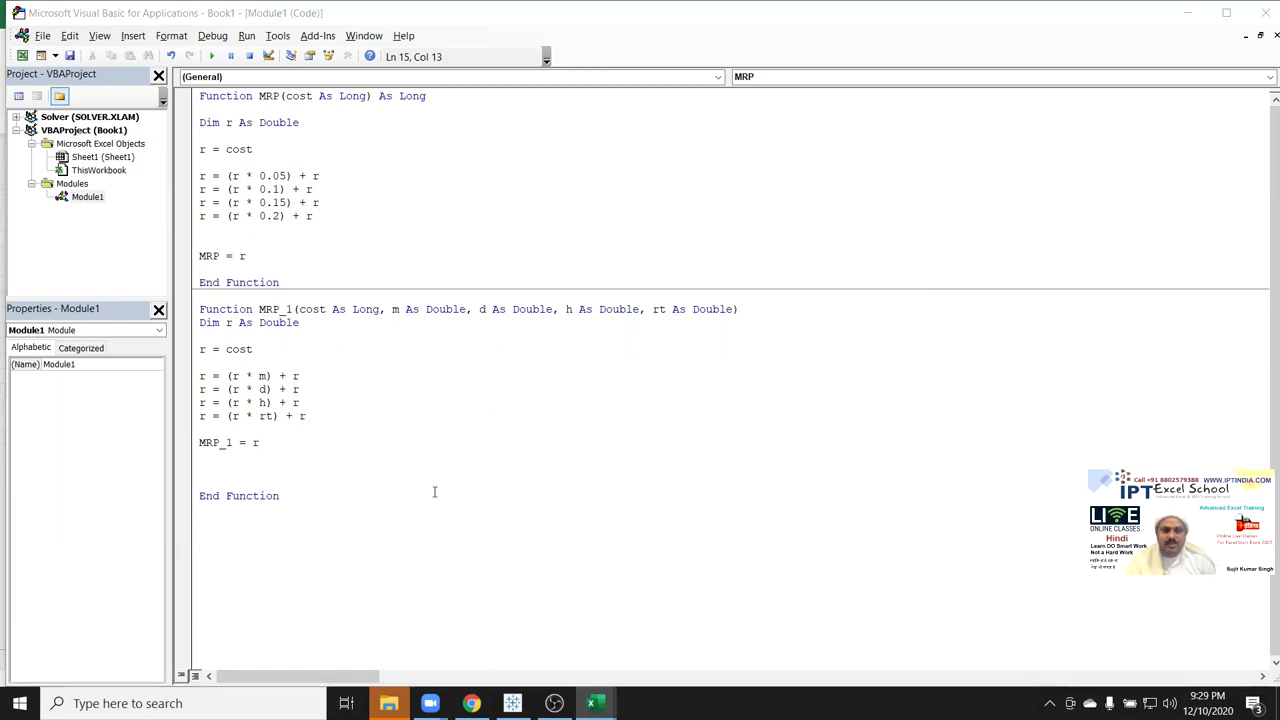
left_click_drag(290, 443, 203, 377)
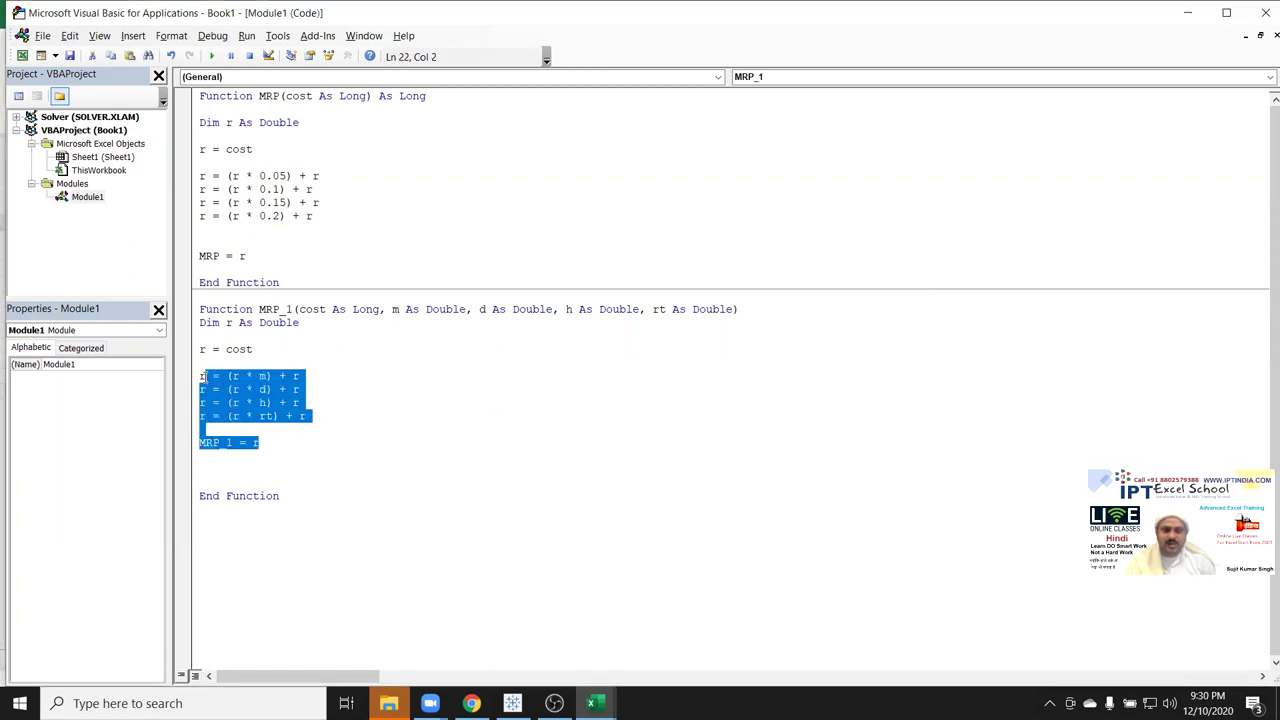
left_click(266, 495)
left_click(280, 513)
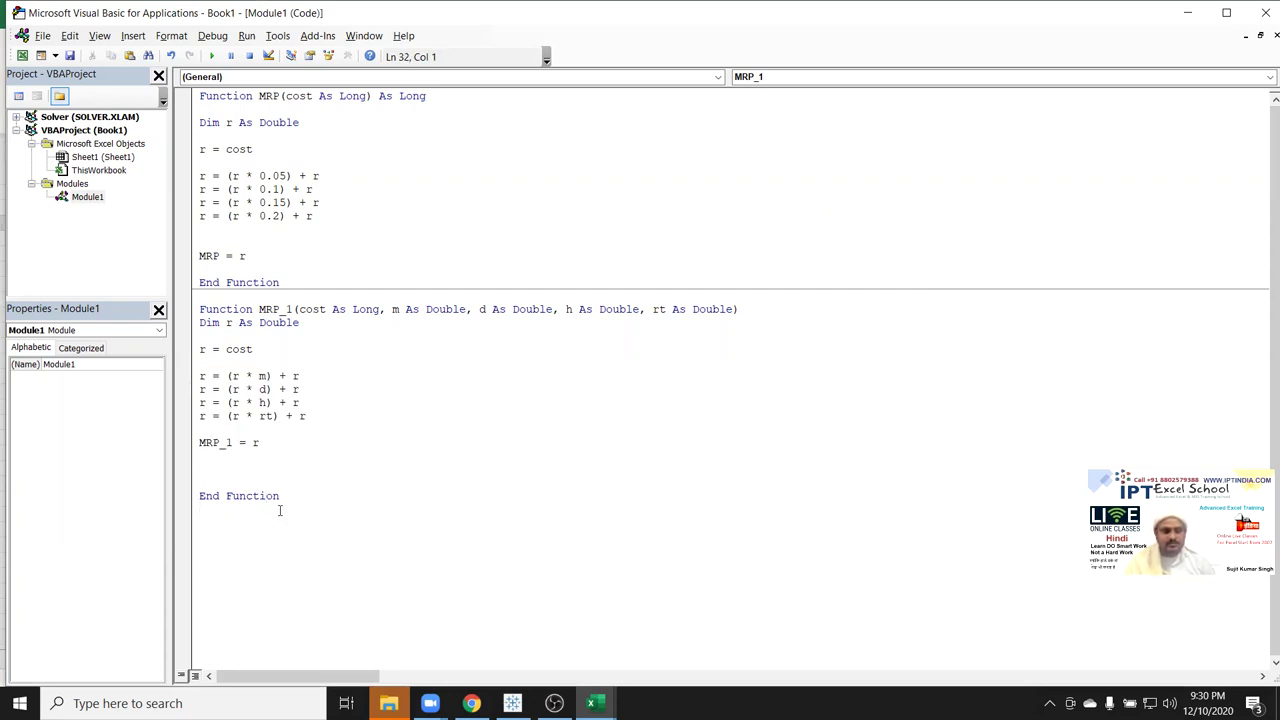
left_click_drag(280, 510, 200, 95)
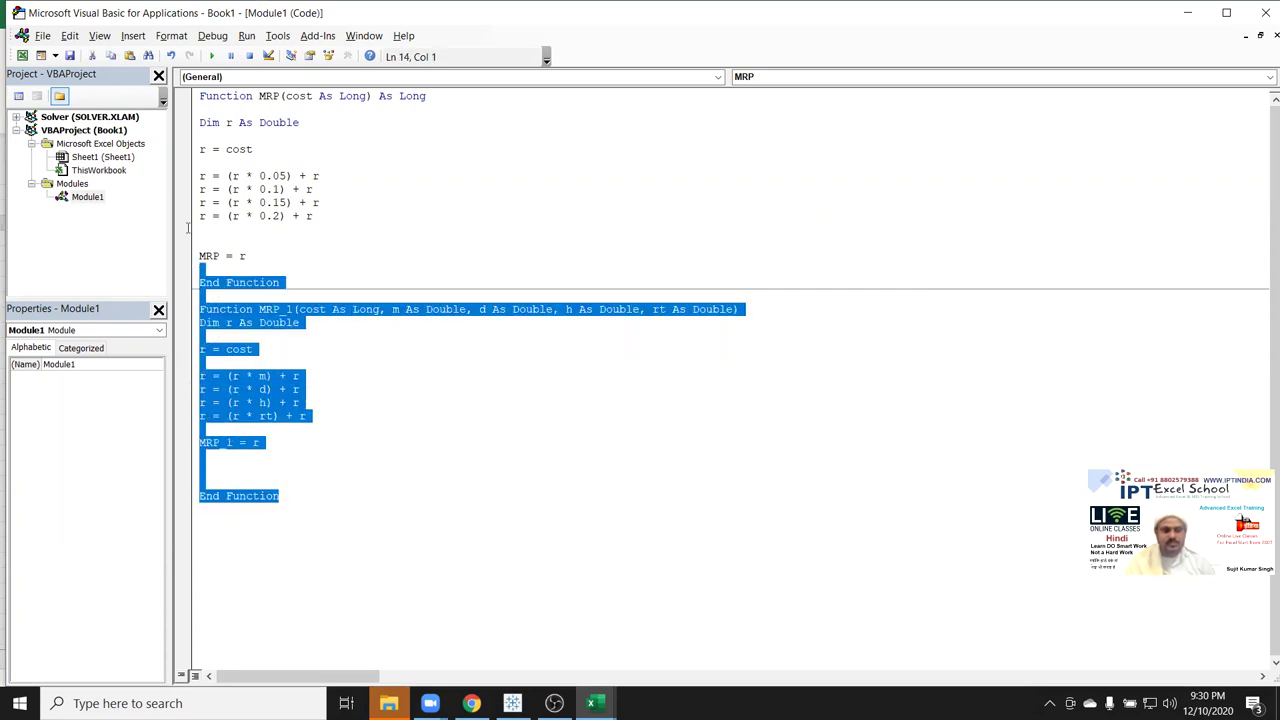
left_click(346, 438)
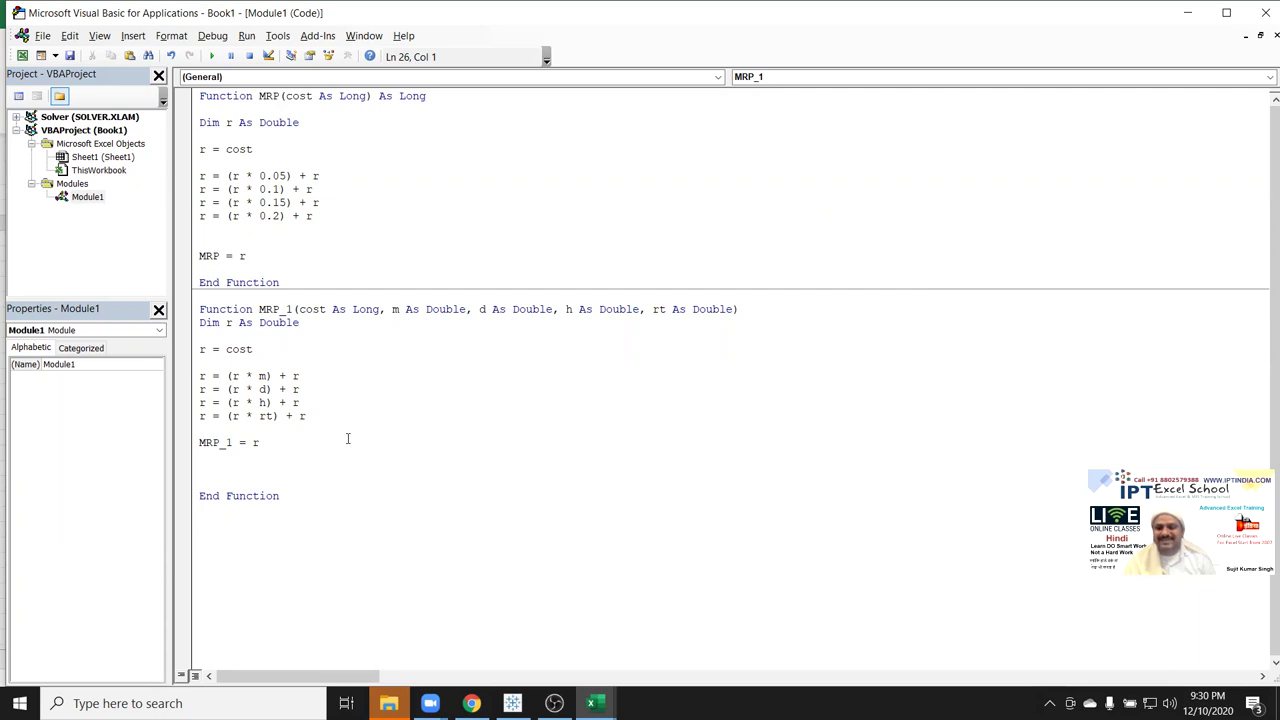
left_click(280, 524)
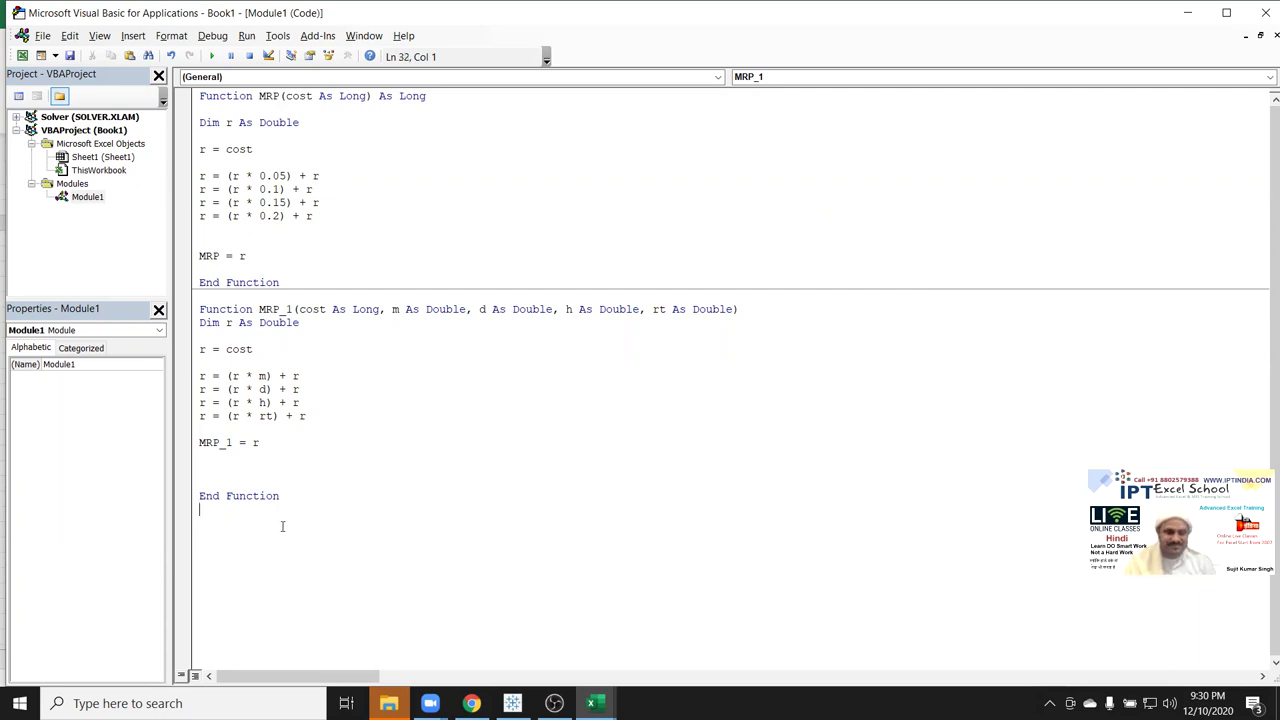
key("Return")
key("Return")
key("Return")
key("Return")
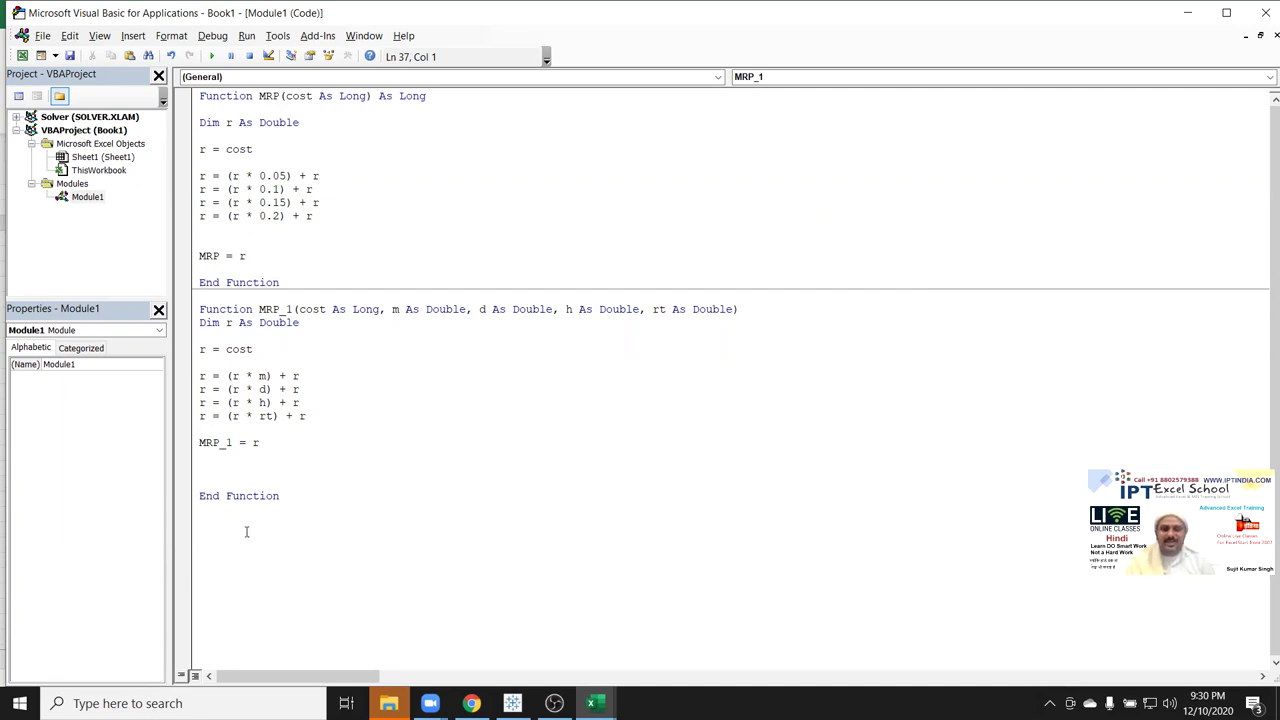
left_click(242, 514)
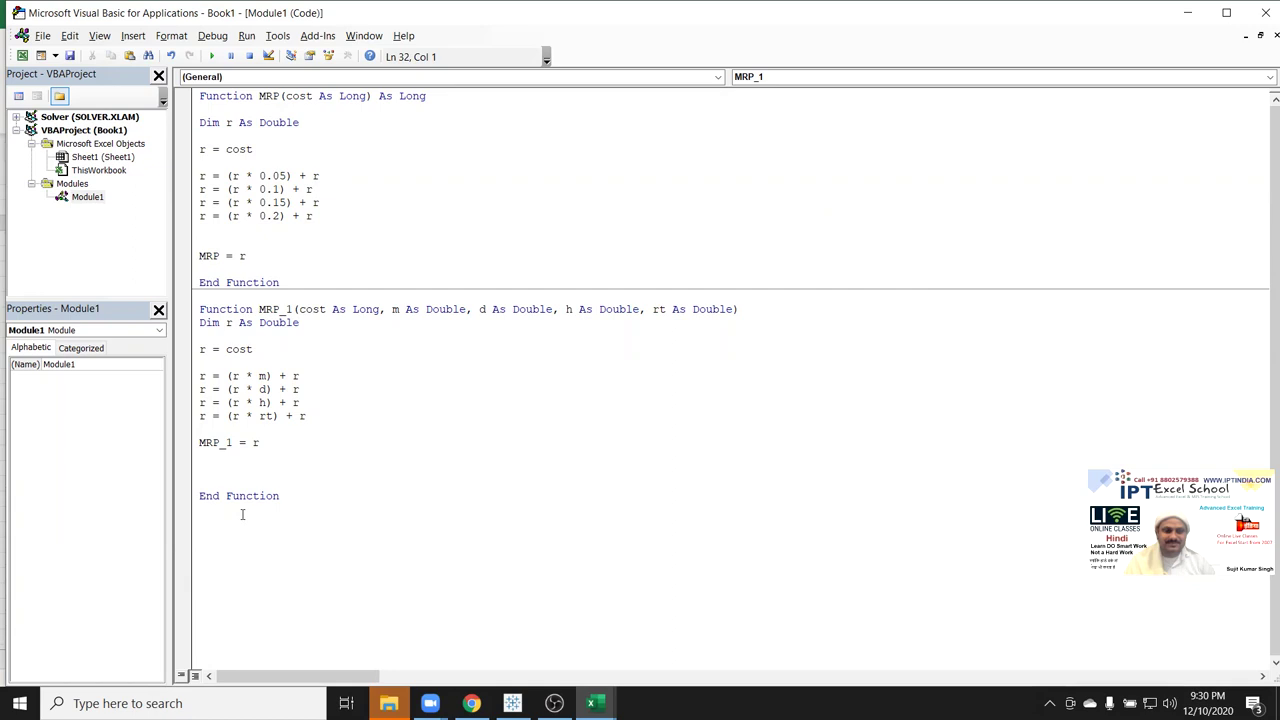
left_click(239, 527)
key("alt+F11")
key("alt+Tab")
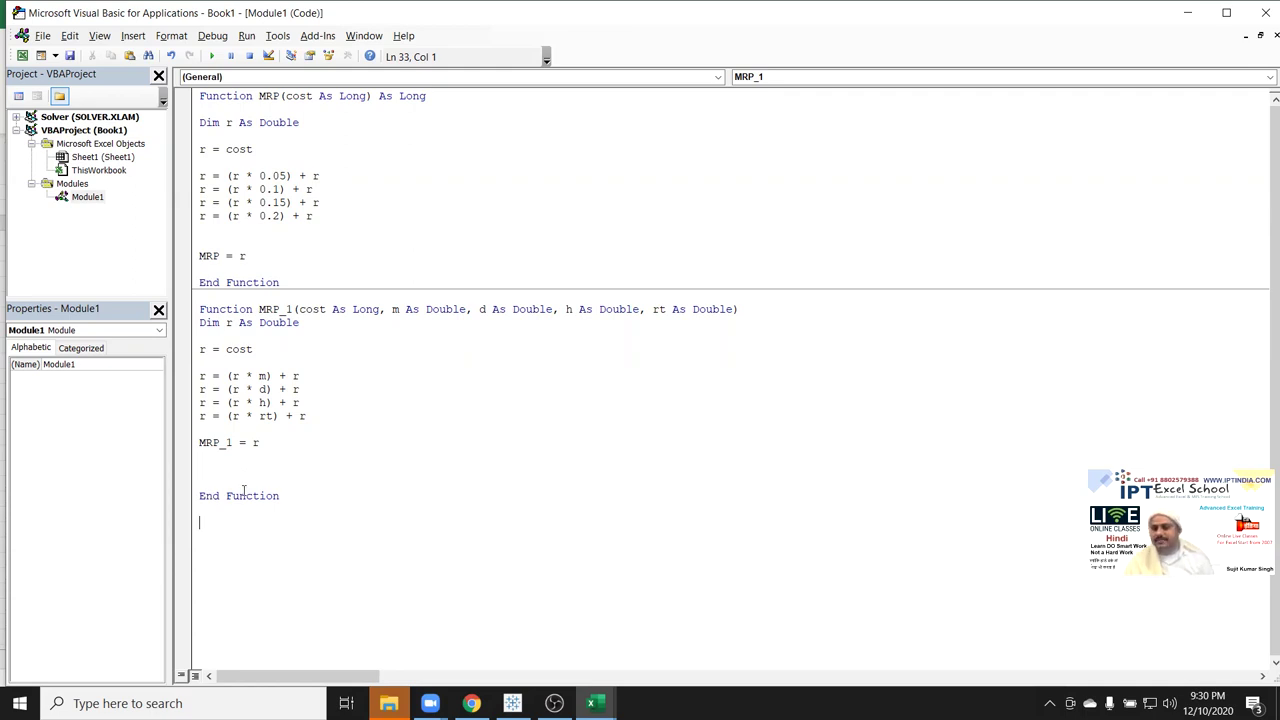
- Review the MRP and MRP_1 code, then minimize the editor to show C3 at 80 and G3 at 104
left_click_drag(288, 500, 186, 84)
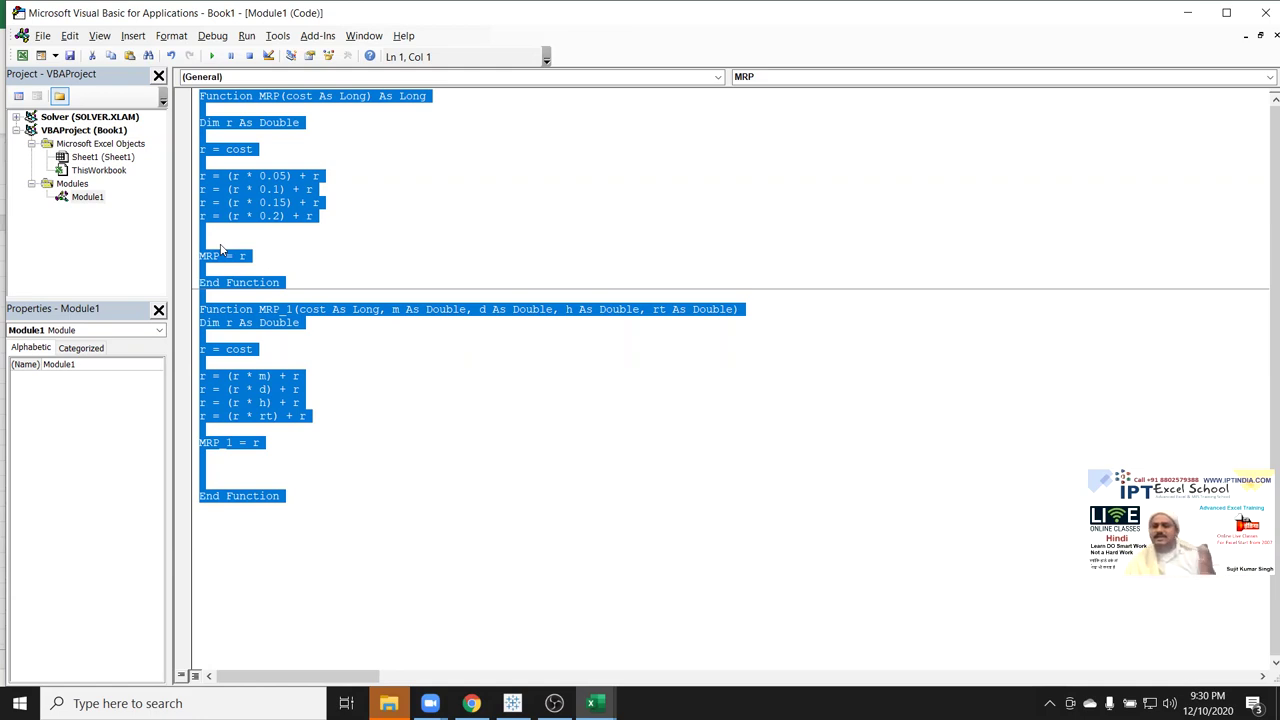
left_click(343, 417)
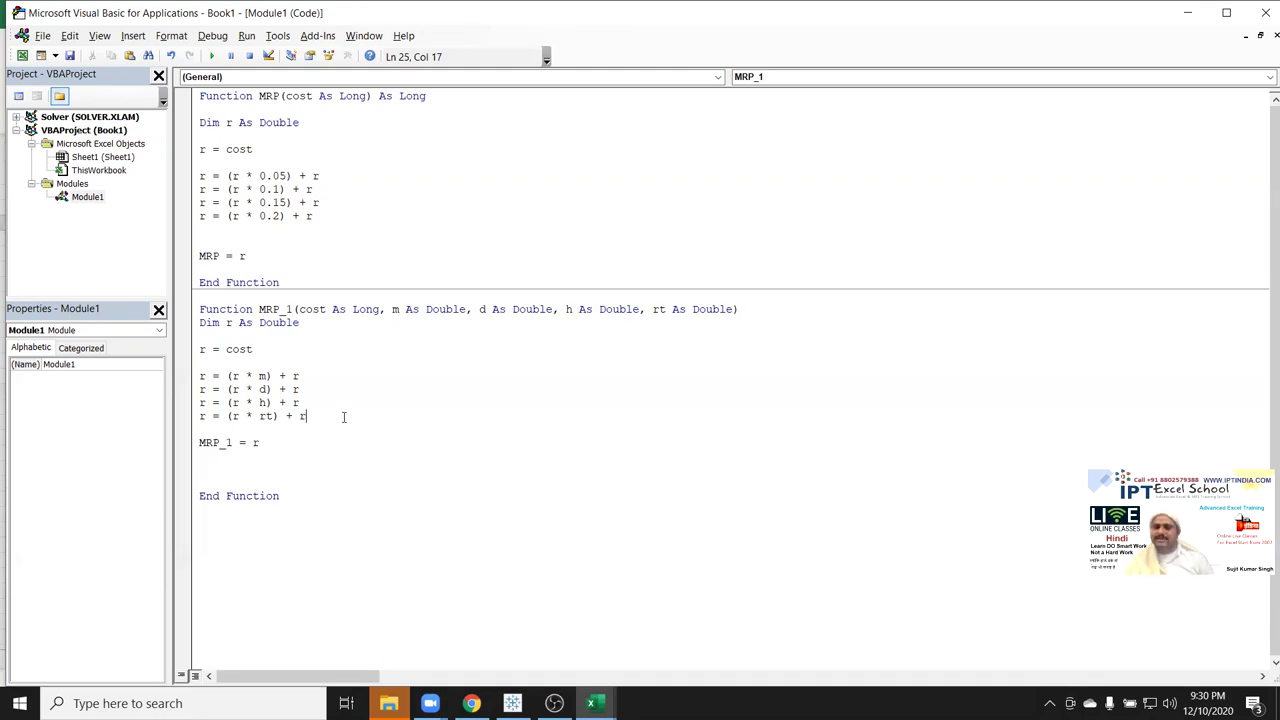
mouse_move(300, 494)
left_mouse_down()
mouse_move(217, 301)
mouse_move(186, 110)
left_mouse_up()
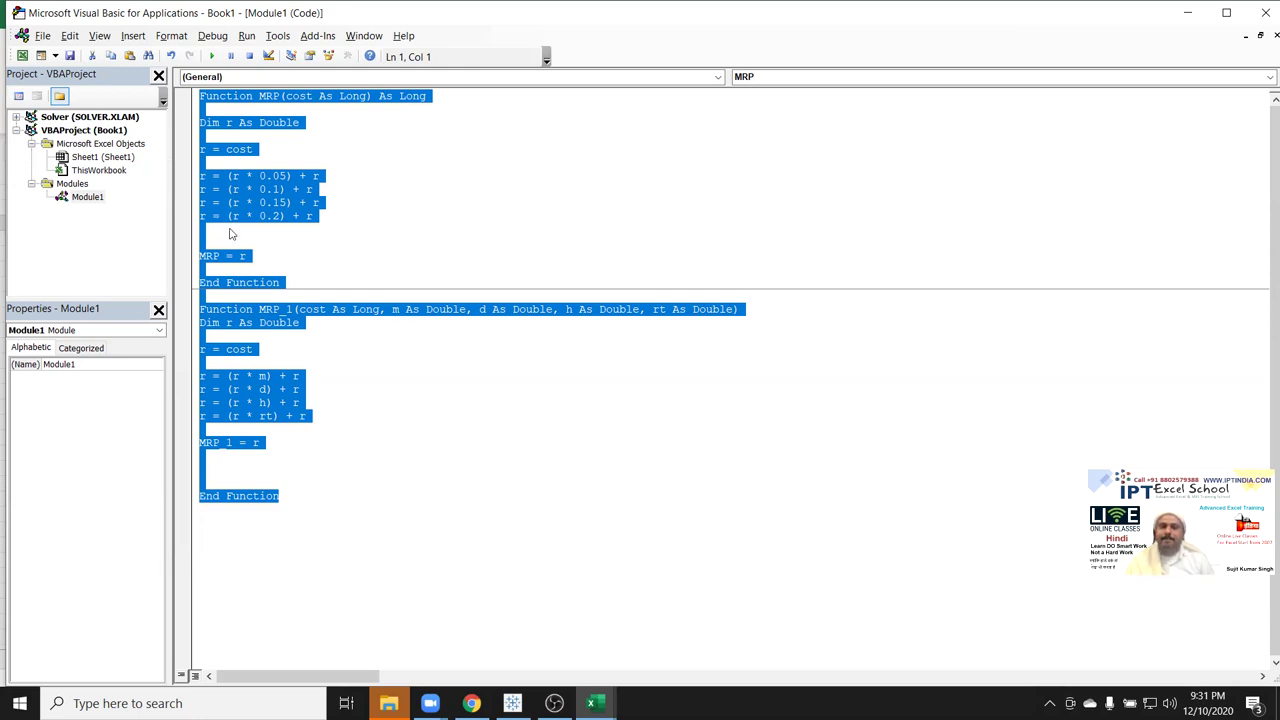
left_click(230, 233)
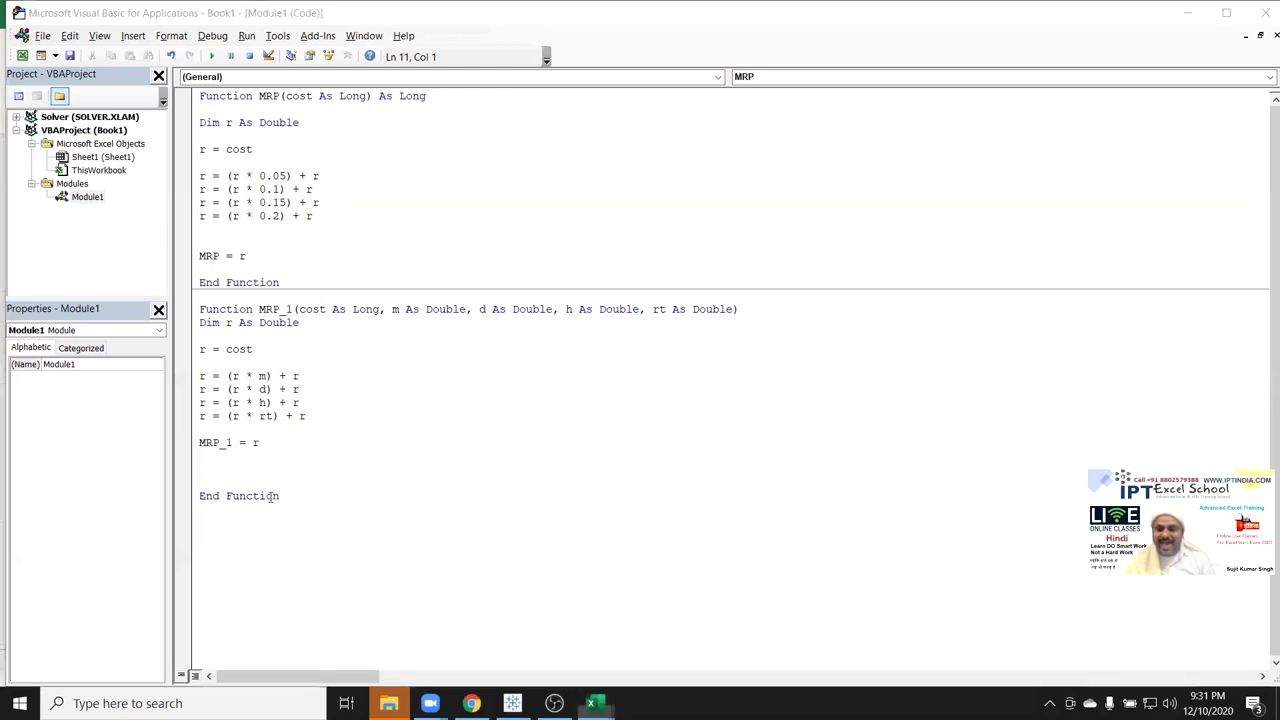
left_click(1188, 13)
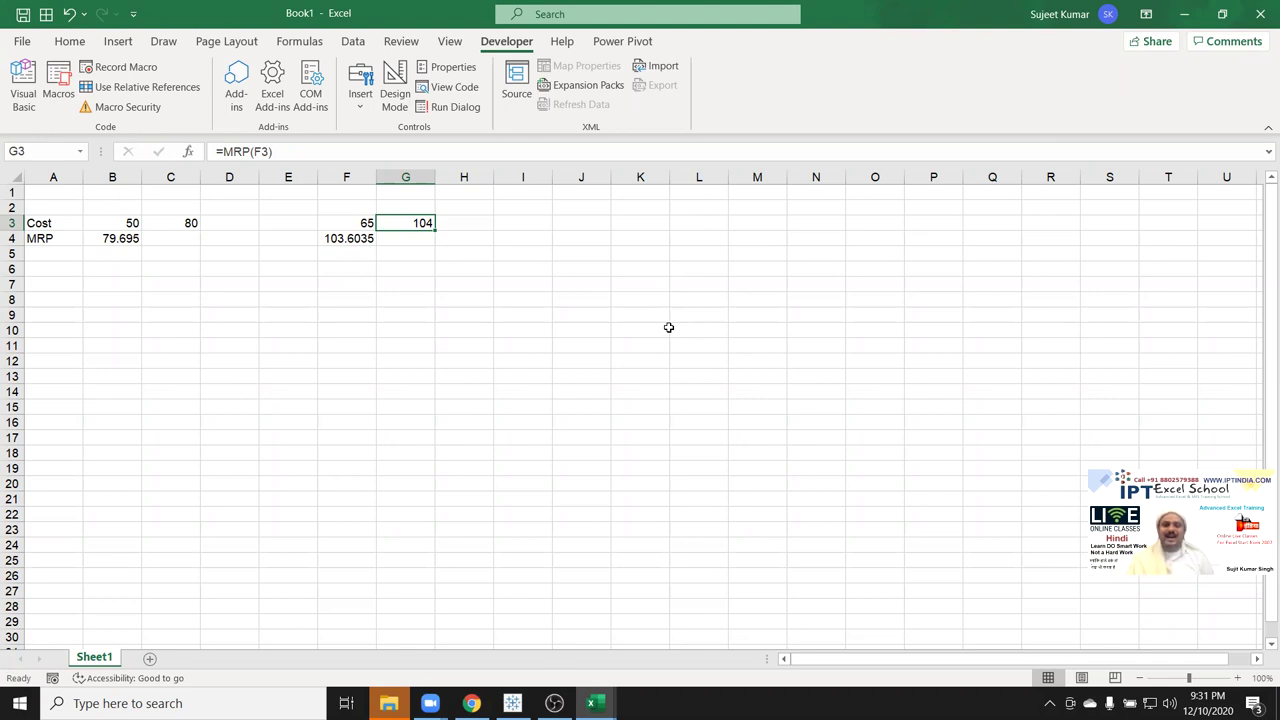
- Select cell I3, then minimize Excel with Win+D to reveal the desktop
left_click(523, 221)
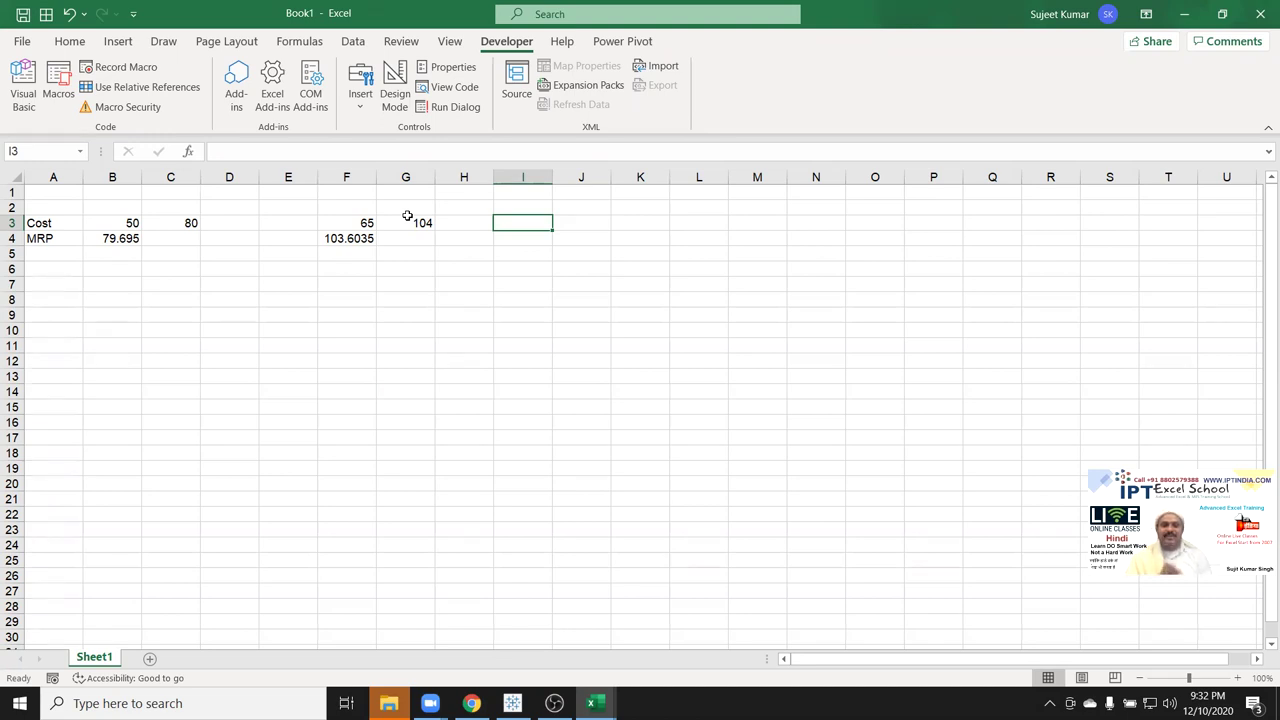
key("super+d")
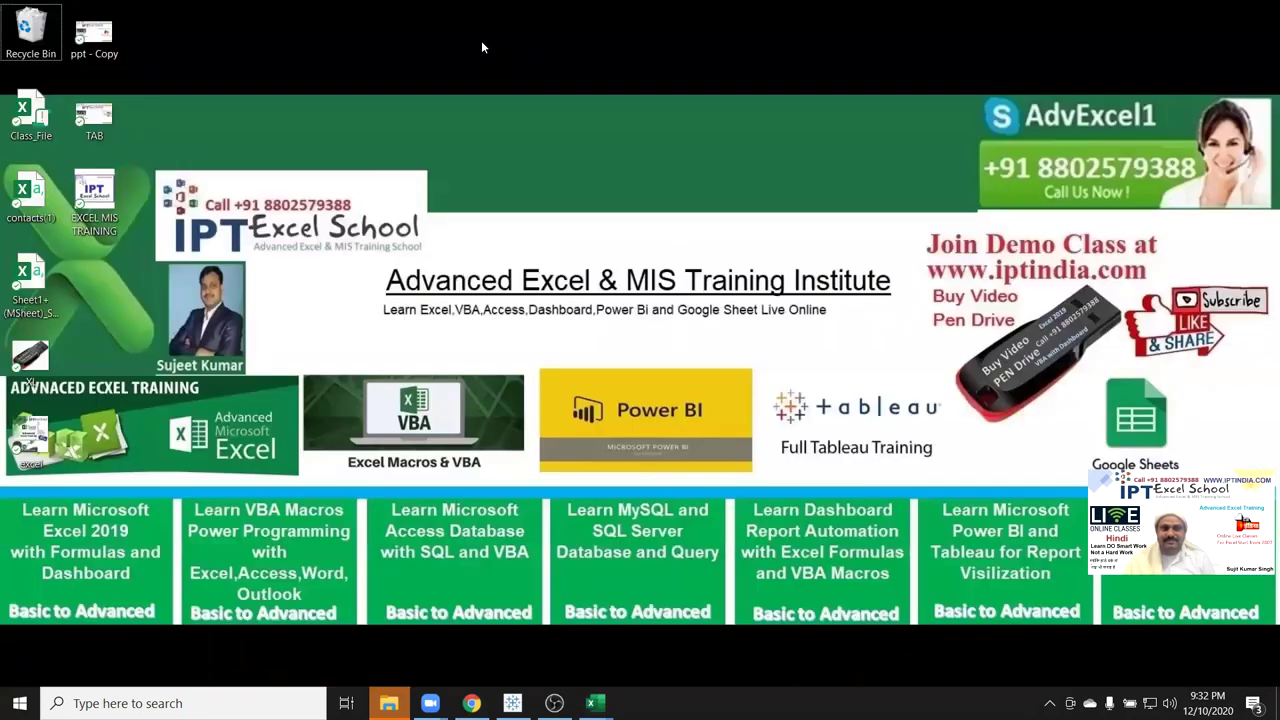